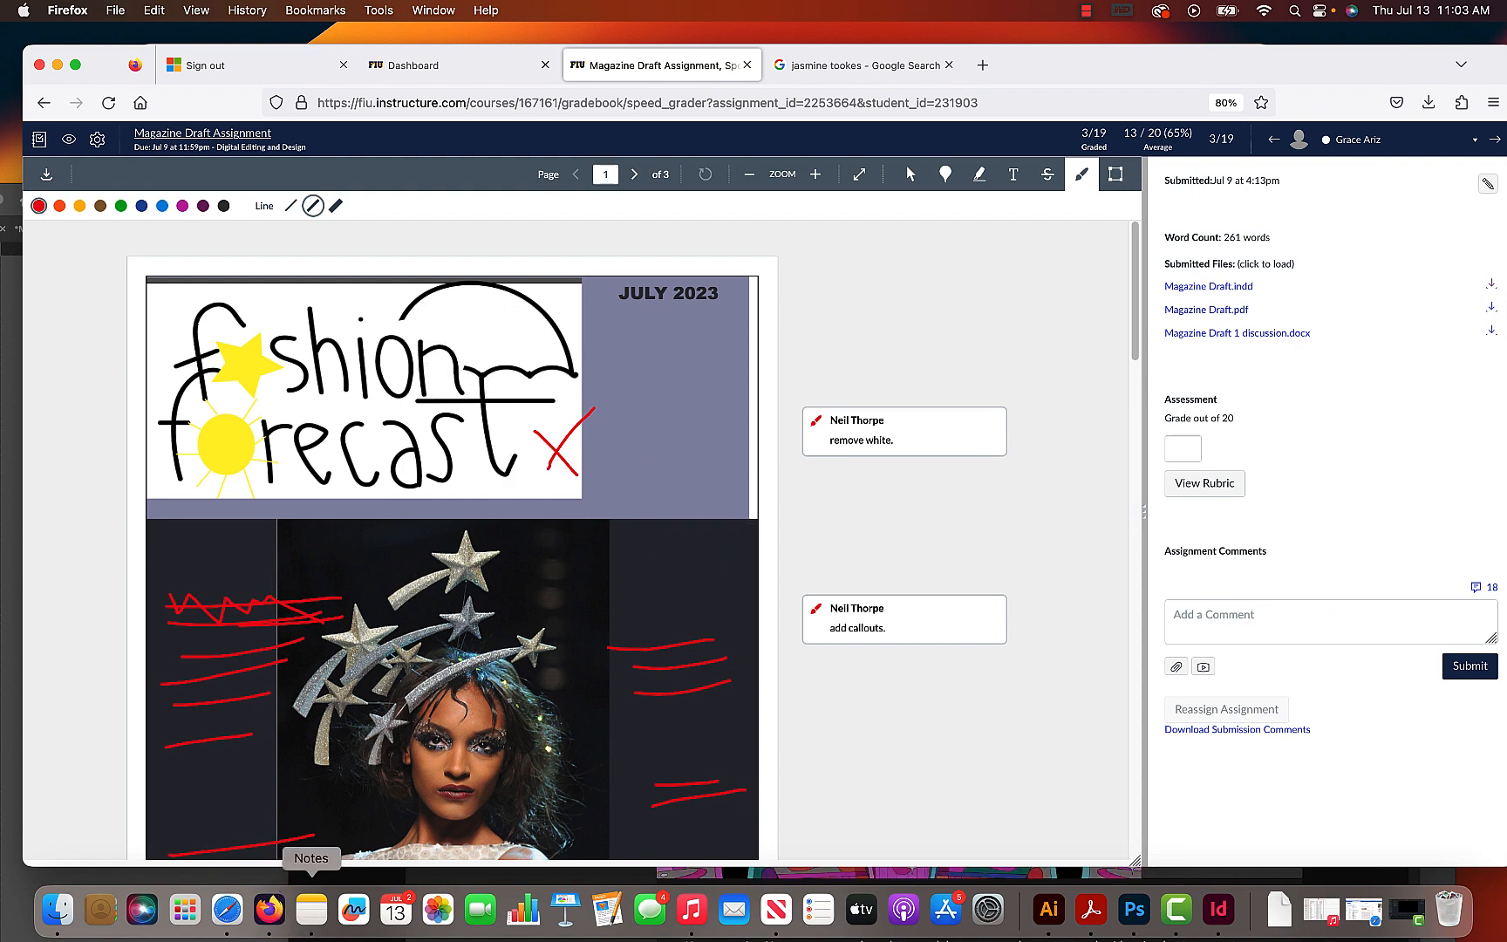
# - Switch to Illustrator and open magazine logo (1).ai from the Downloads folder
pyautogui.click(1049, 909)
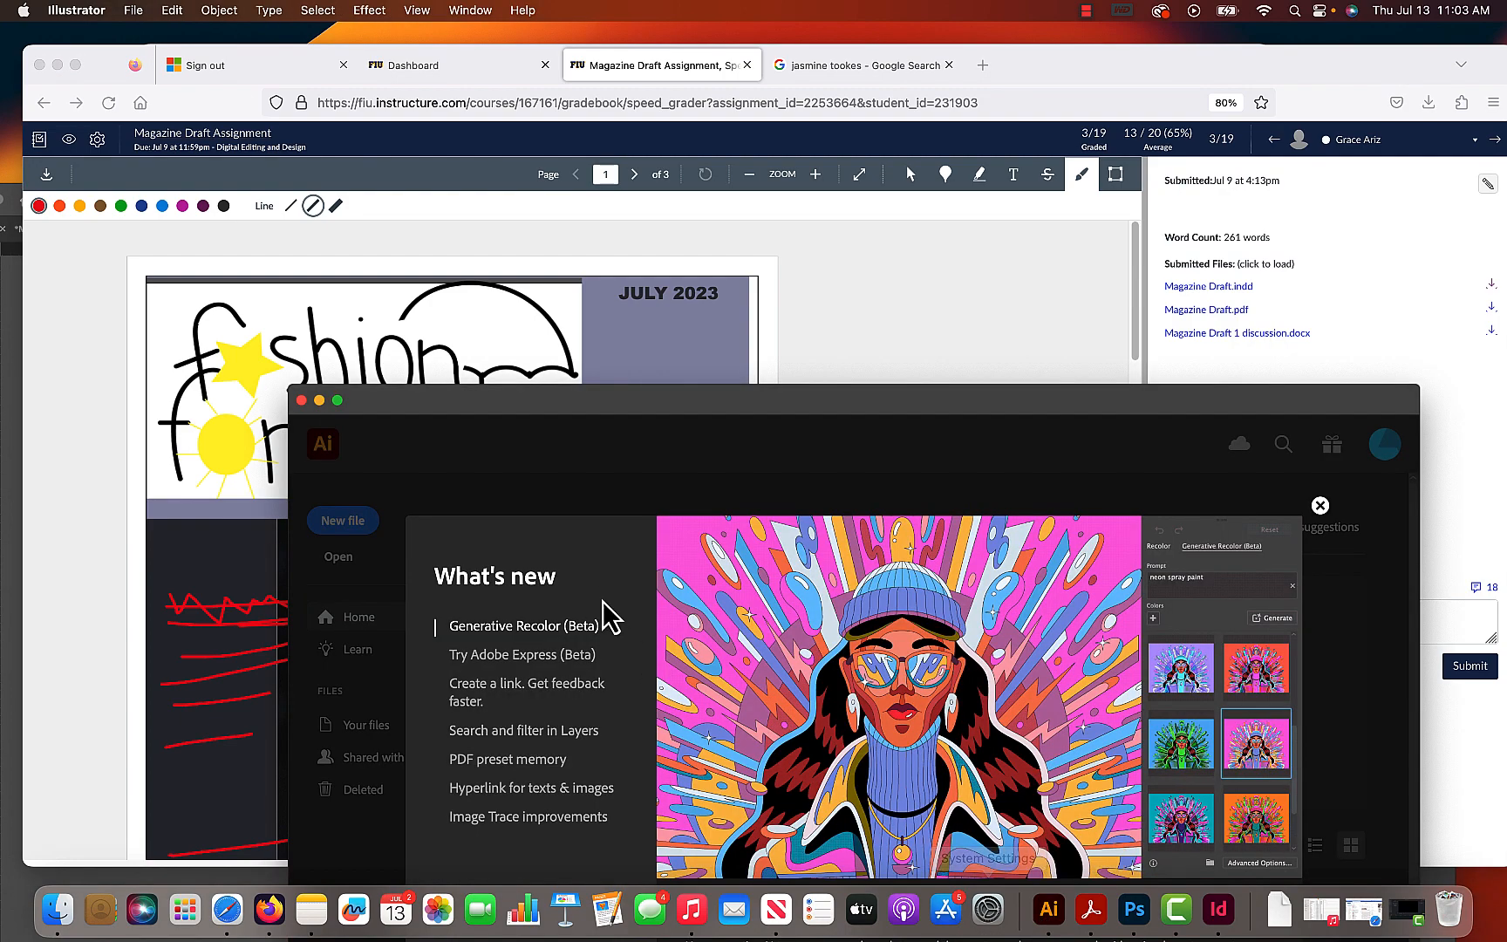
pyautogui.moveTo(447, 397); pyautogui.dragTo(226, 92)
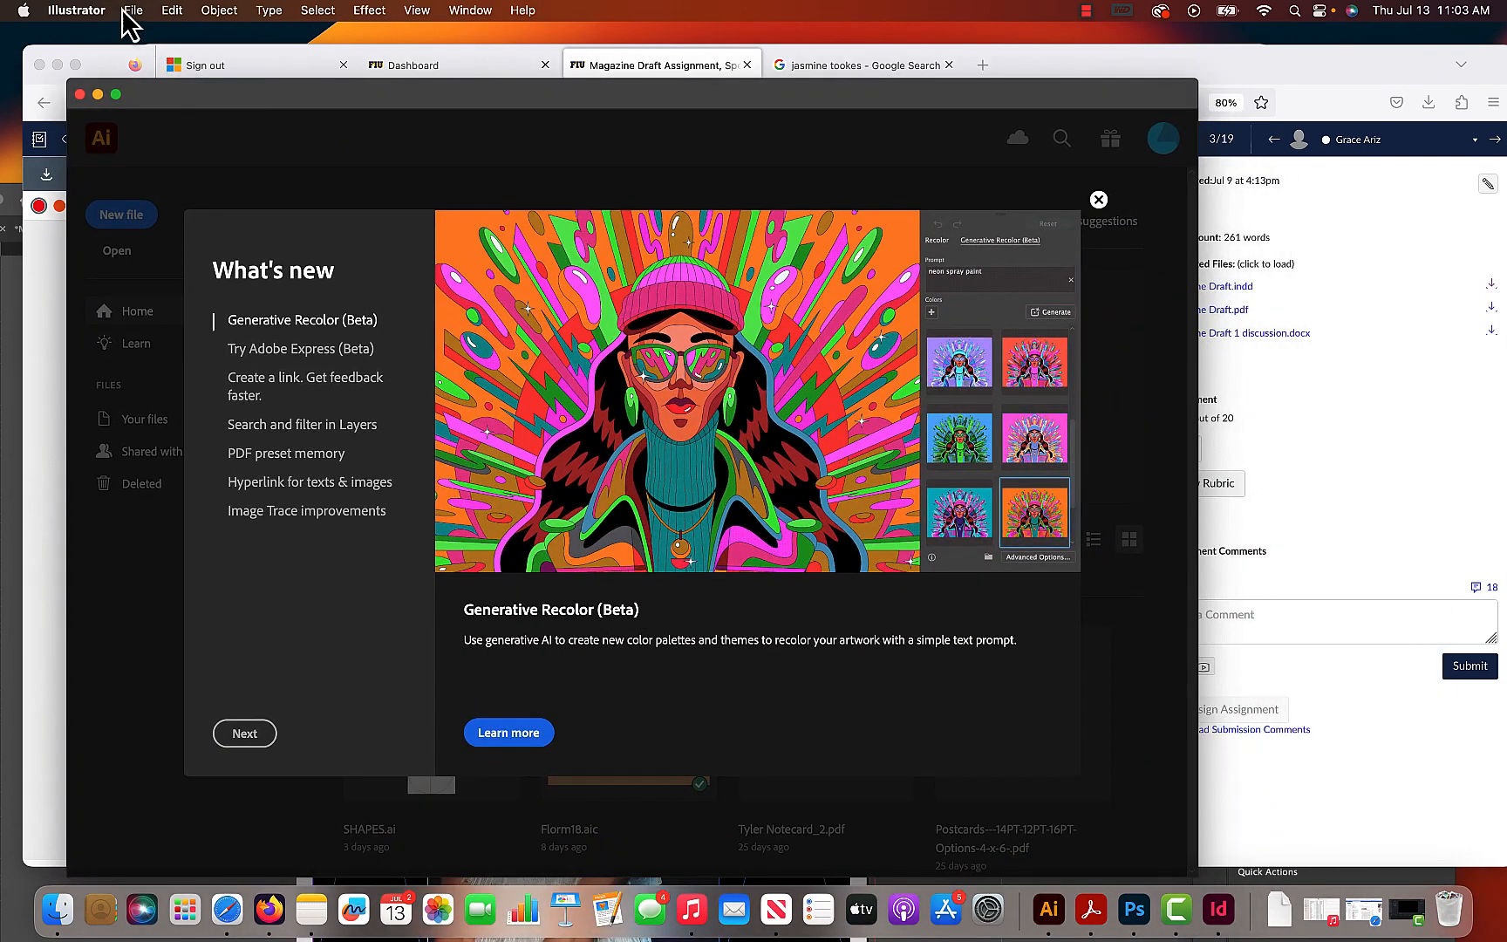
pyautogui.click(133, 10)
pyautogui.click(159, 78)
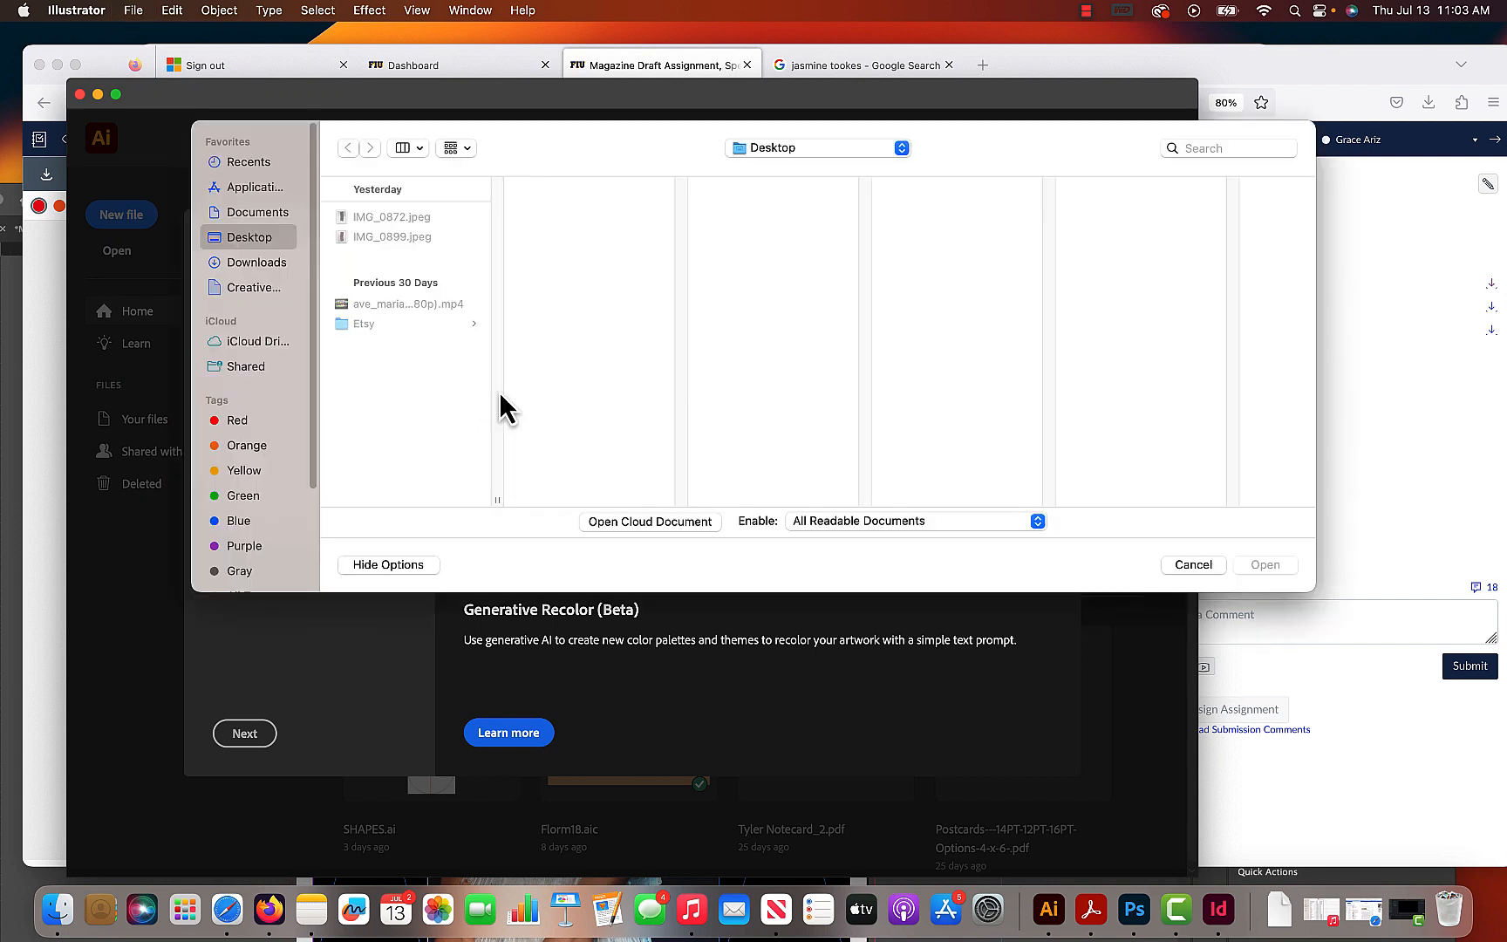
pyautogui.click(240, 213)
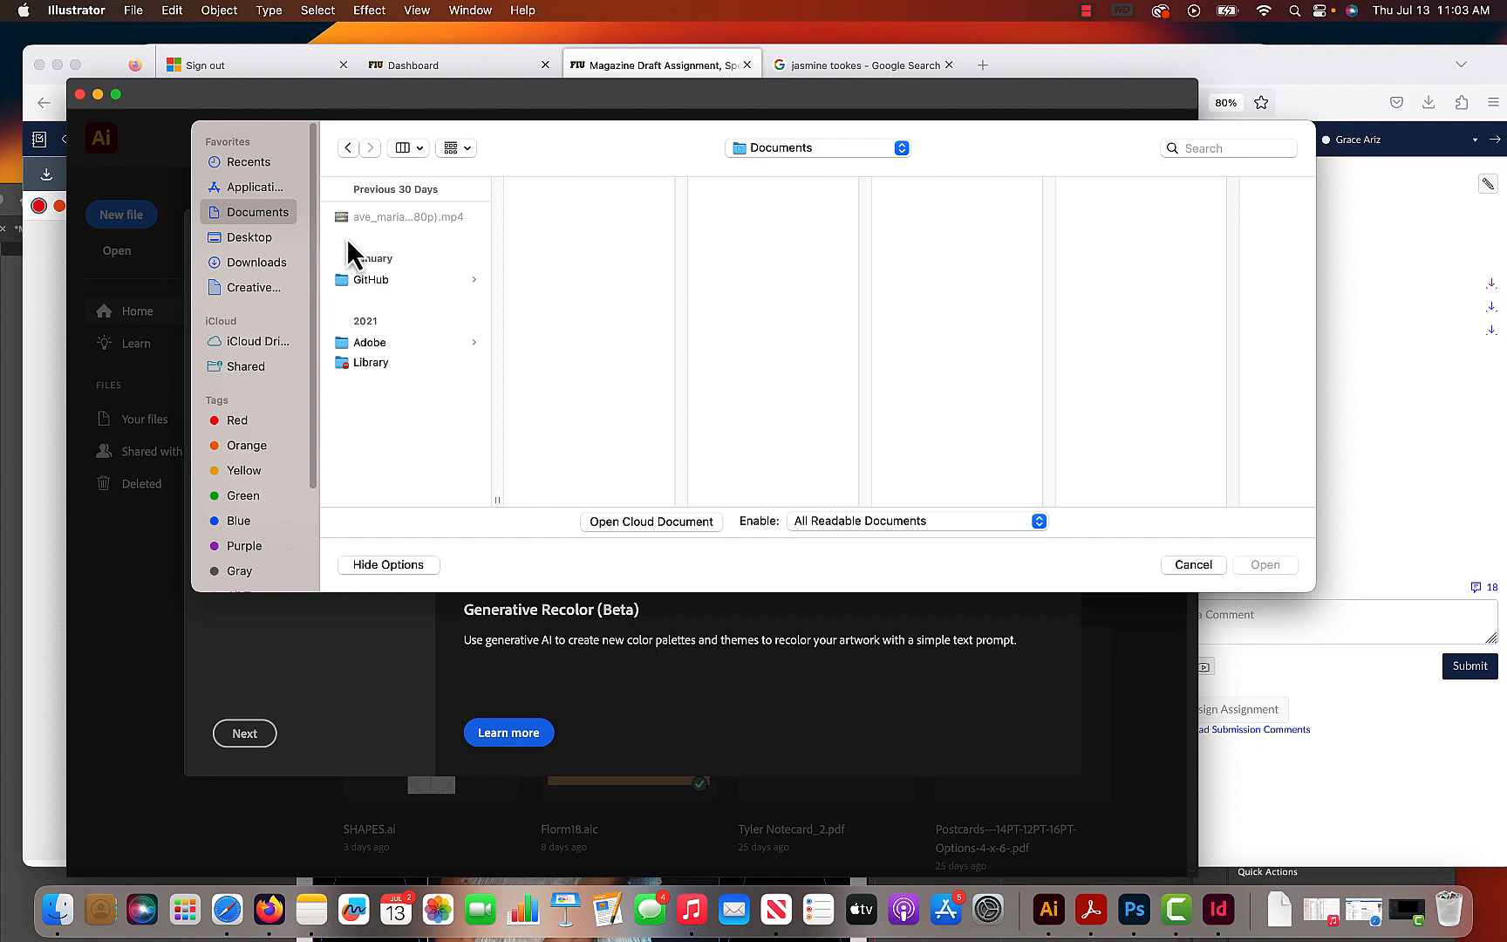
pyautogui.click(266, 262)
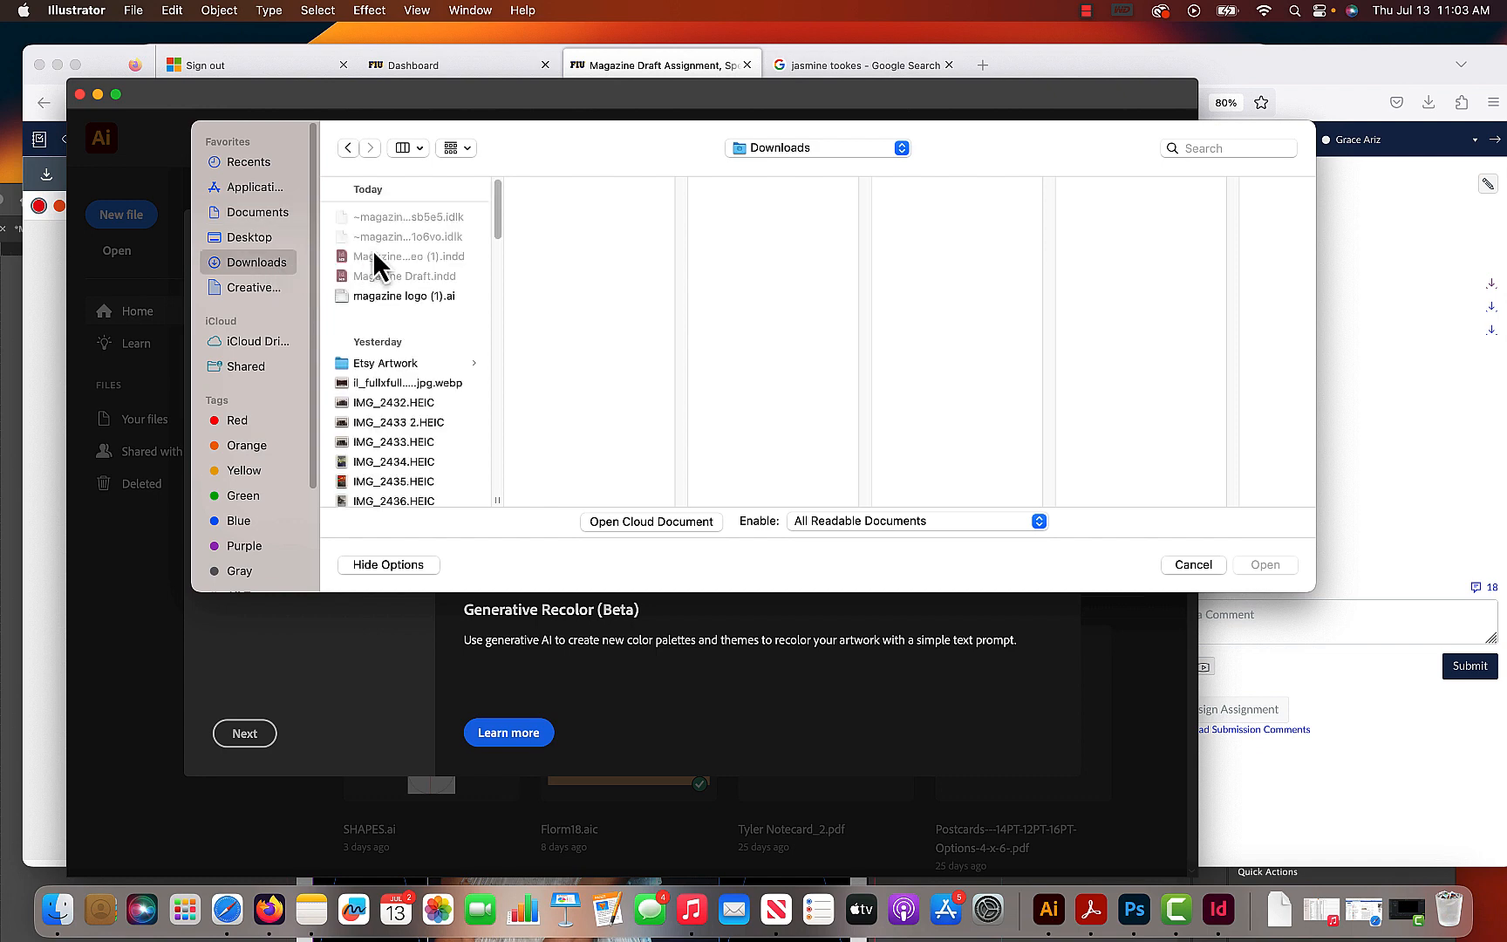
pyautogui.click(411, 297)
pyautogui.click(1266, 565)
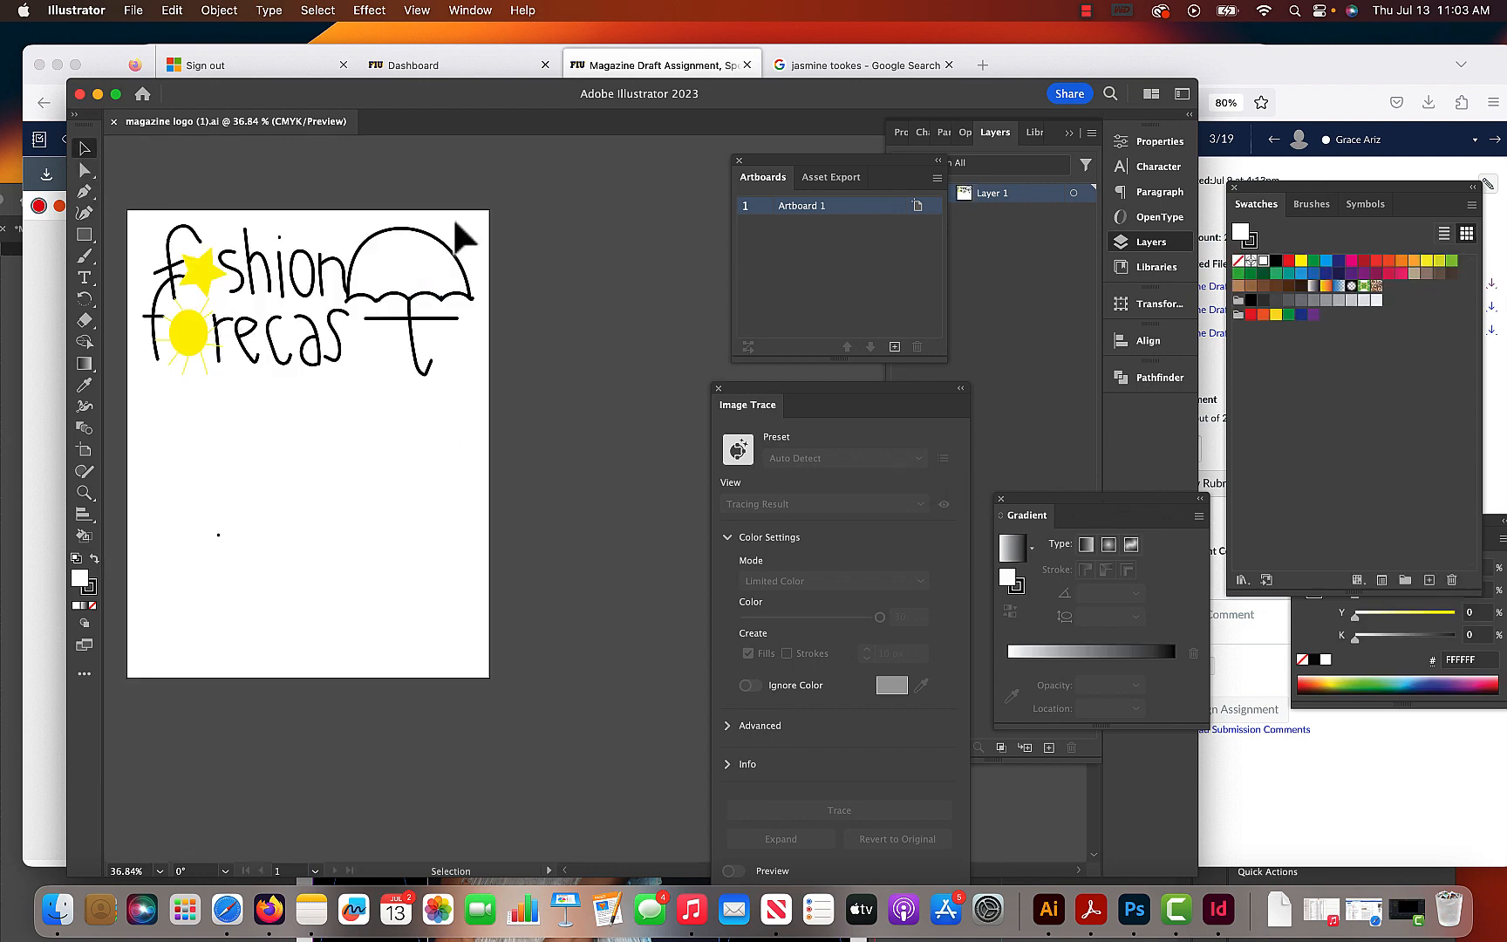
# - Move the whole umbrella toward the lettering so its handle forms the final "t" of "forecast"
pyautogui.click(397, 397)
pyautogui.click(420, 428)
pyautogui.click(356, 400)
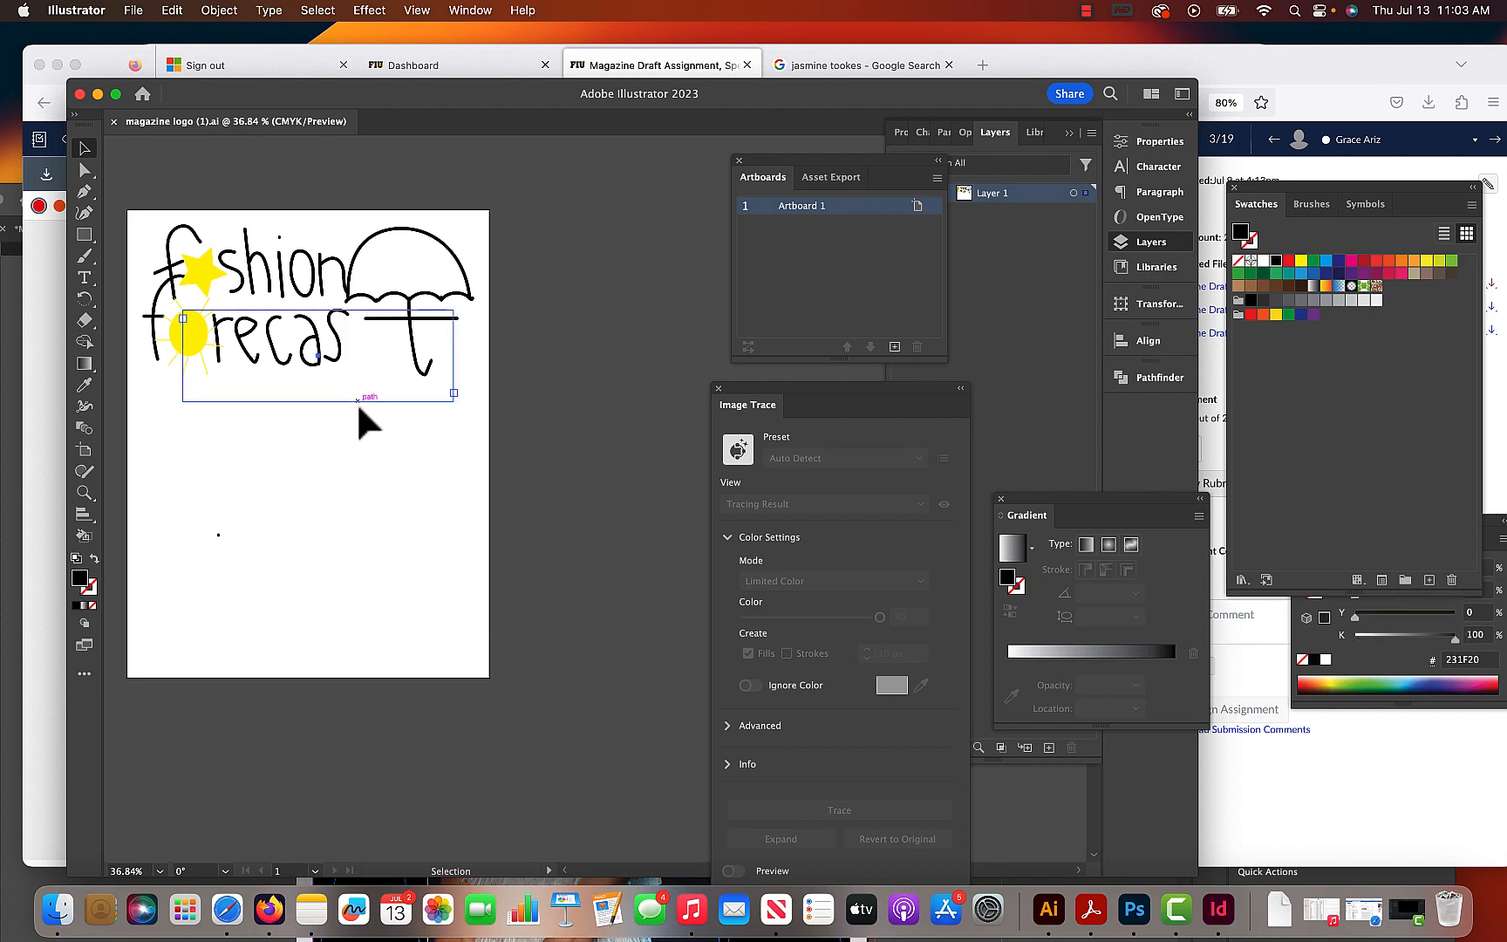
pyautogui.click(357, 412)
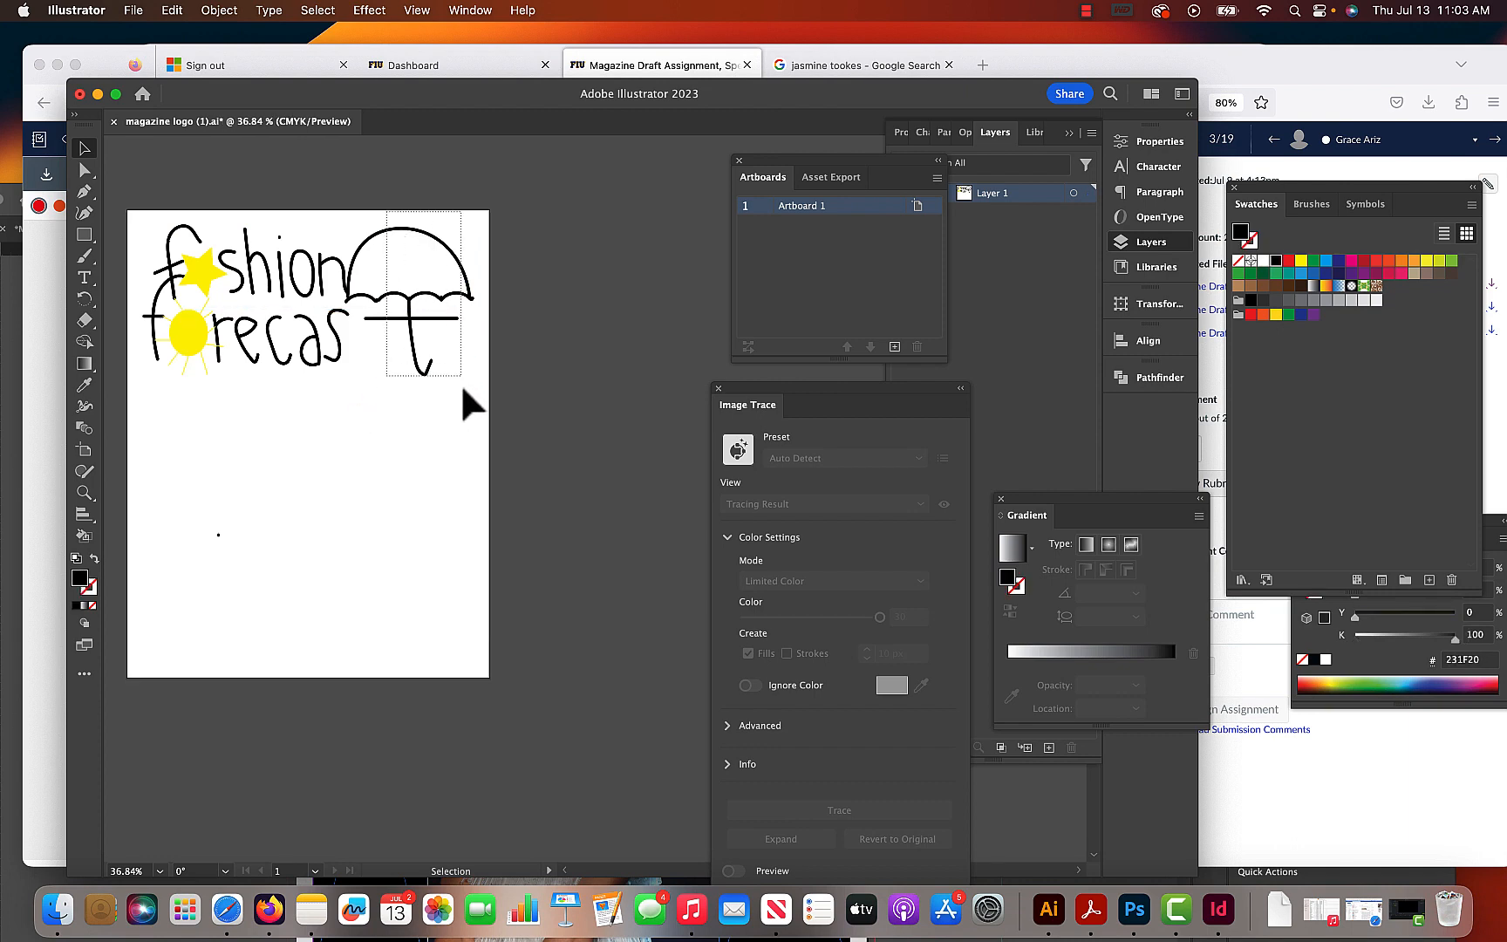
pyautogui.click(448, 357)
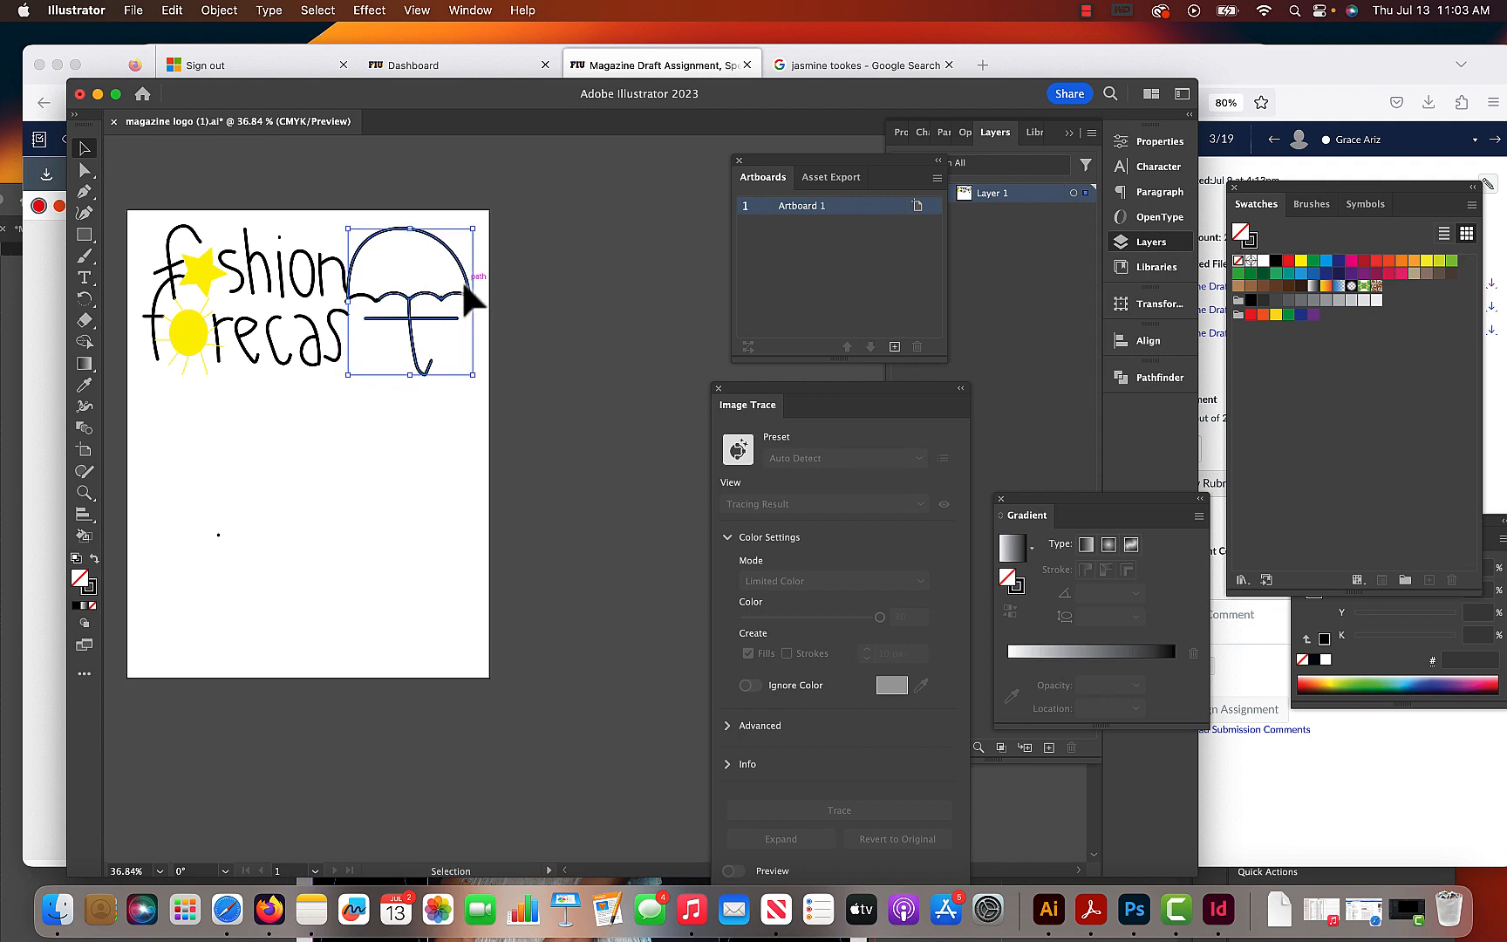
pyautogui.moveTo(472, 296)
pyautogui.mouseDown()
pyautogui.moveTo(426, 284)
pyautogui.moveTo(471, 301)
pyautogui.mouseUp()
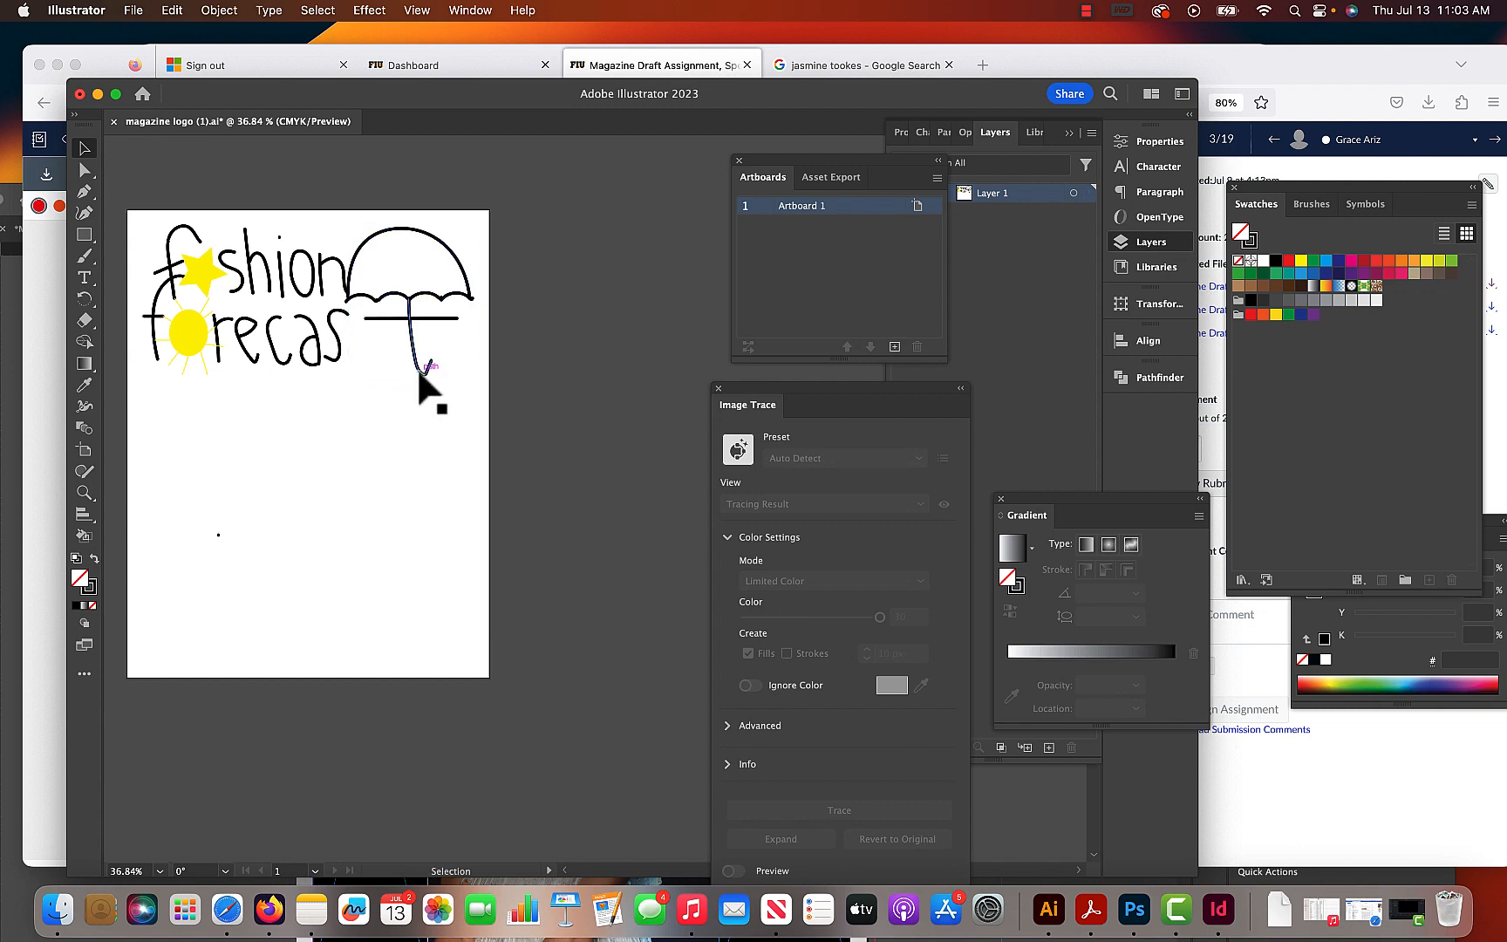
pyautogui.moveTo(416, 374); pyautogui.dragTo(381, 362)
pyautogui.press('super+z')
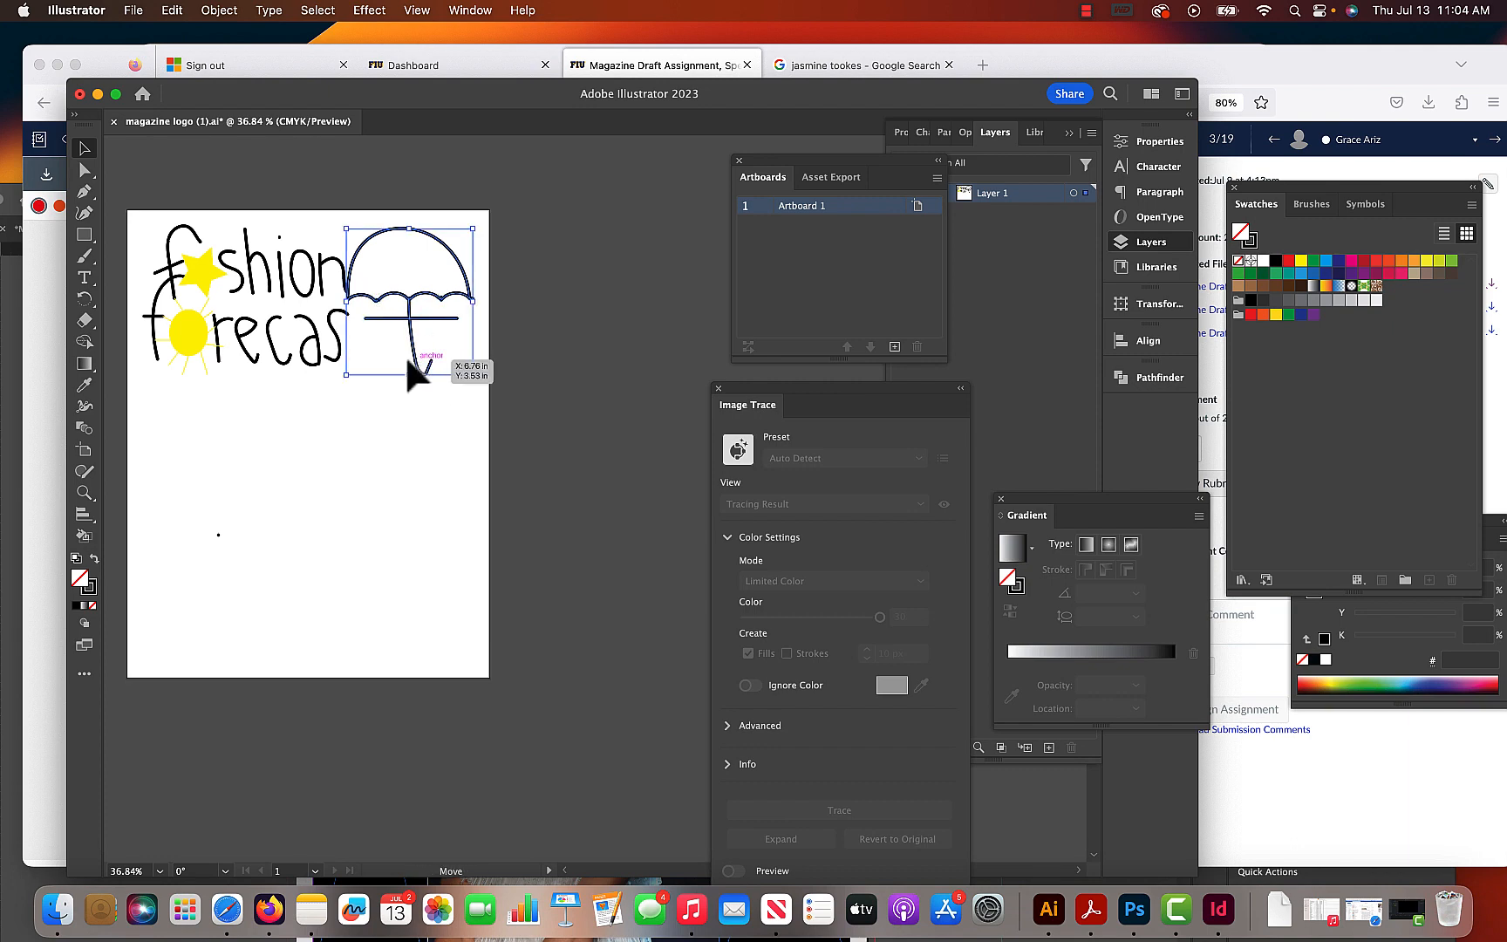
pyautogui.moveTo(407, 359); pyautogui.dragTo(366, 354)
pyautogui.click(373, 412)
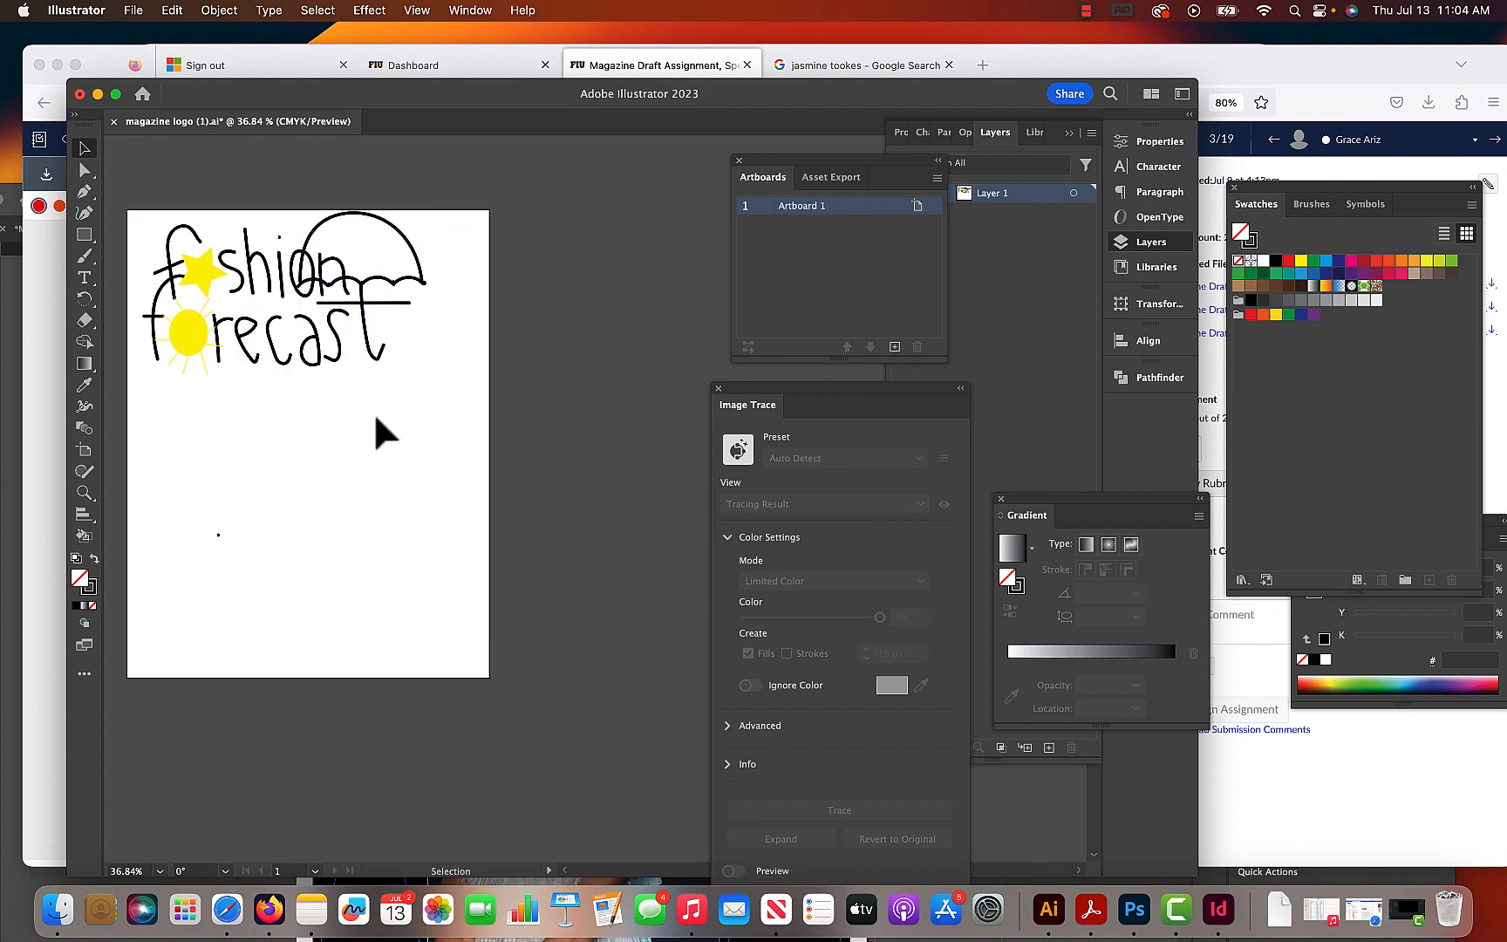
# - Draw a closed Pencil shape around the letters "on" in "fashion" and swap its fill and stroke to make it solid black
pyautogui.click(400, 230)
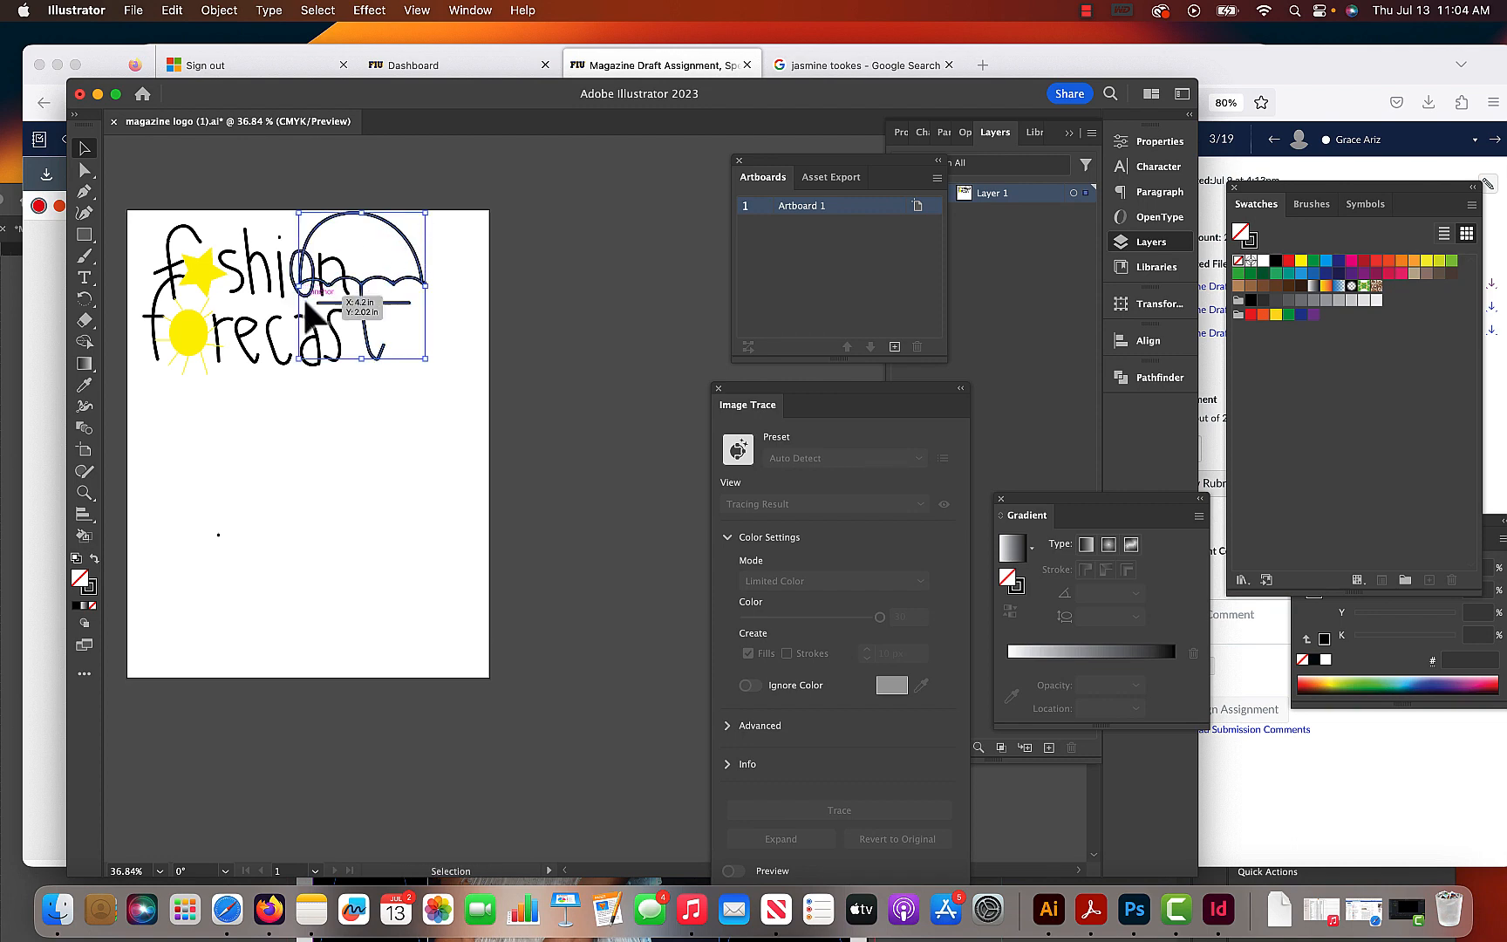
pyautogui.click(85, 256)
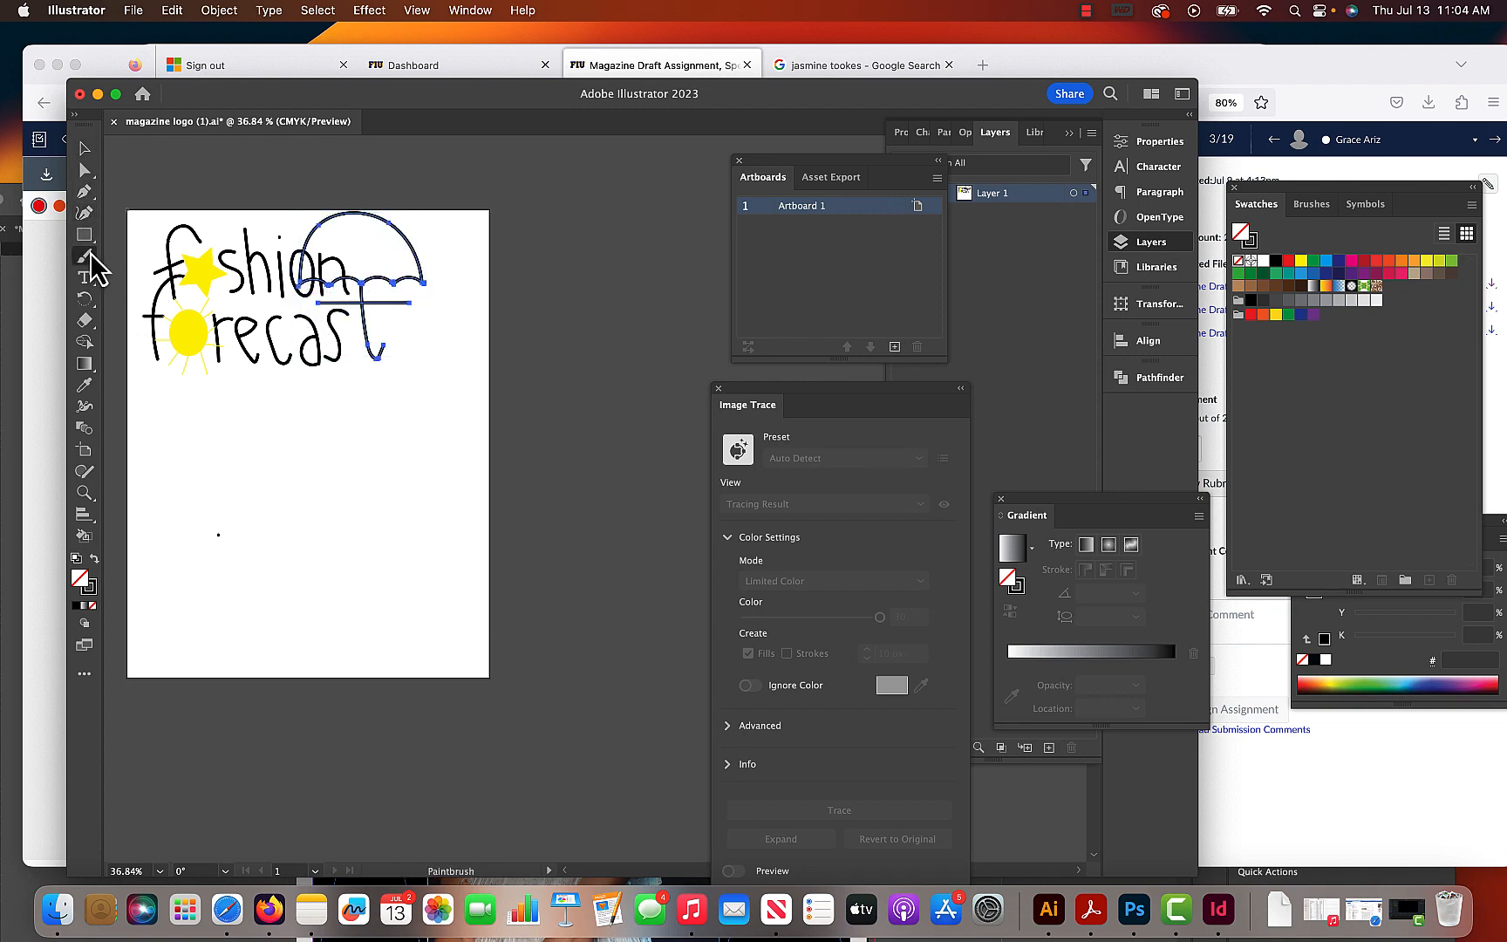
pyautogui.click(166, 299)
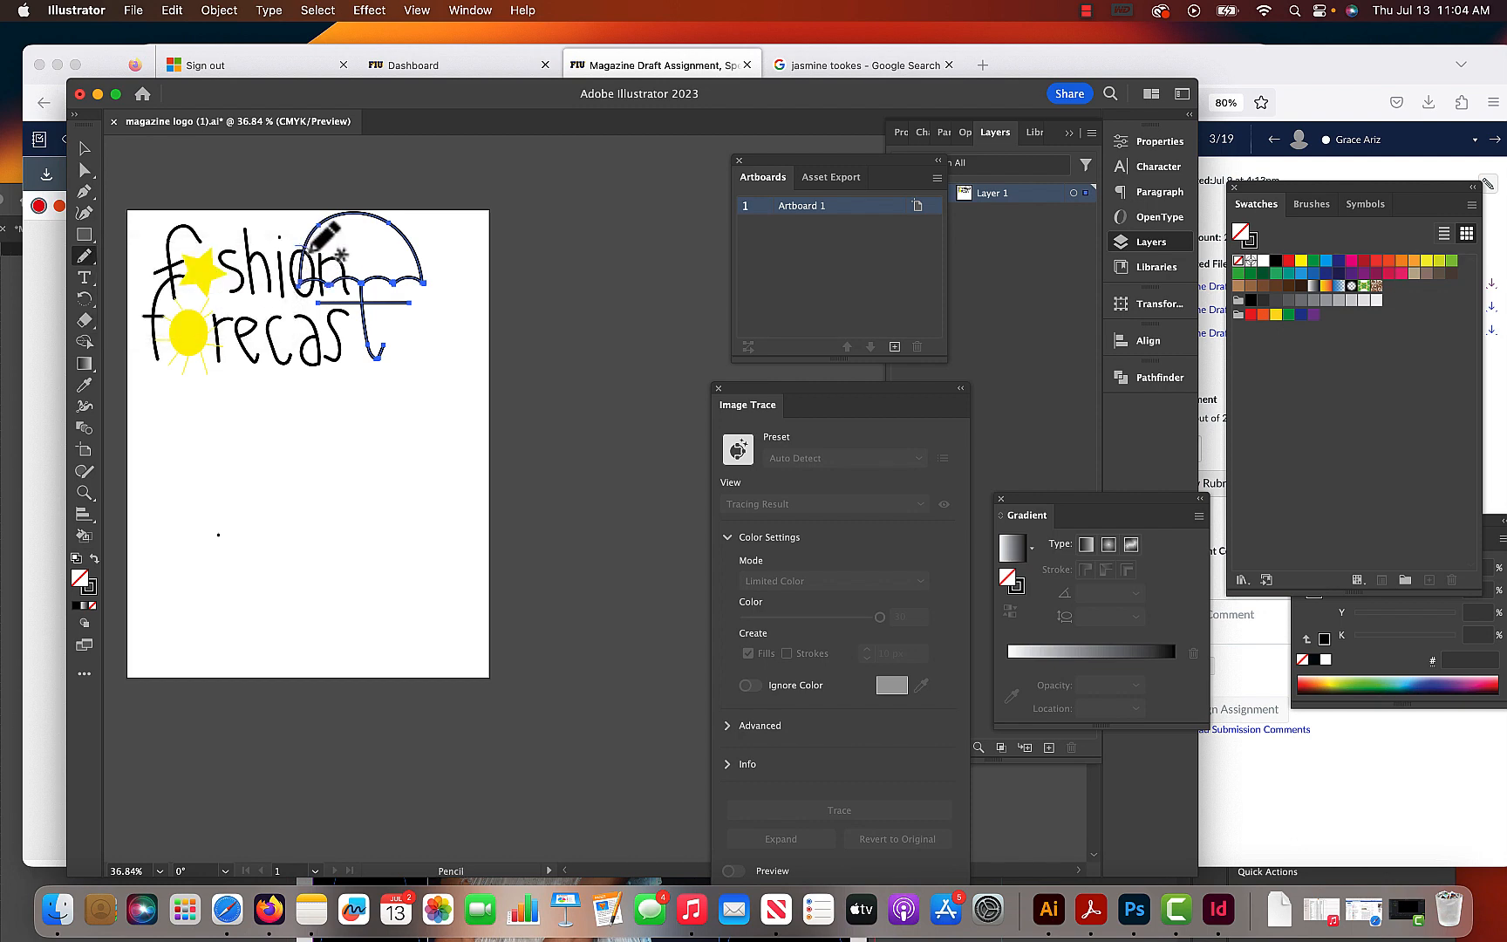
pyautogui.moveTo(328, 253)
pyautogui.mouseDown()
pyautogui.moveTo(343, 259)
pyautogui.moveTo(317, 301)
pyautogui.moveTo(295, 296)
pyautogui.moveTo(284, 272)
pyautogui.moveTo(307, 248)
pyautogui.mouseUp()
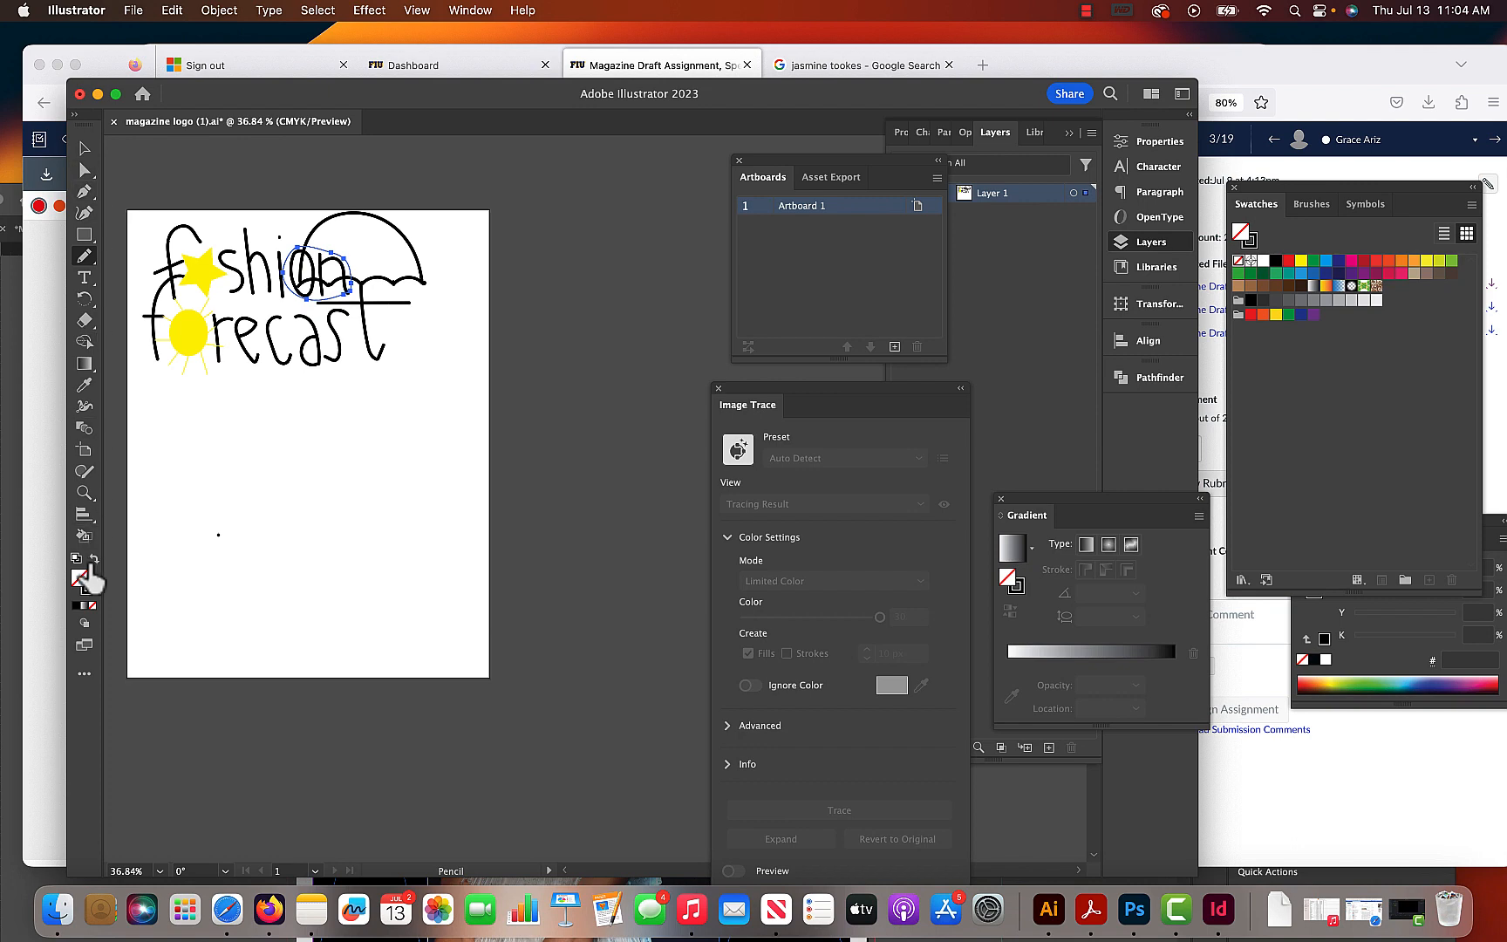
pyautogui.click(94, 559)
pyautogui.click(84, 148)
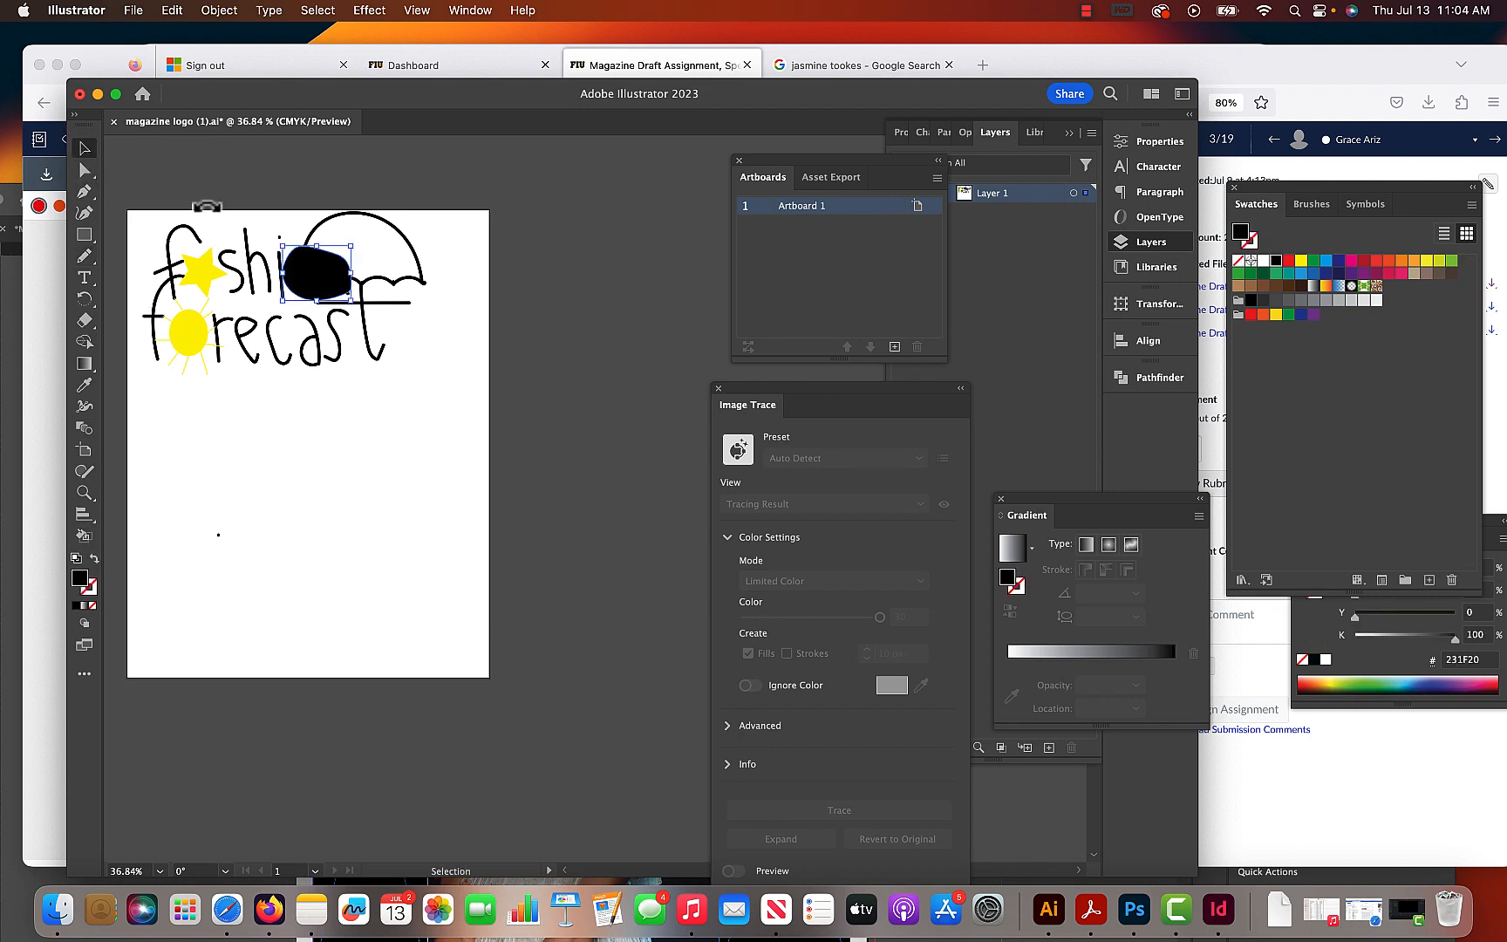
# - Convert the umbrella's strokes to filled shapes with Outline Stroke
pyautogui.click(424, 283)
pyautogui.click(219, 10)
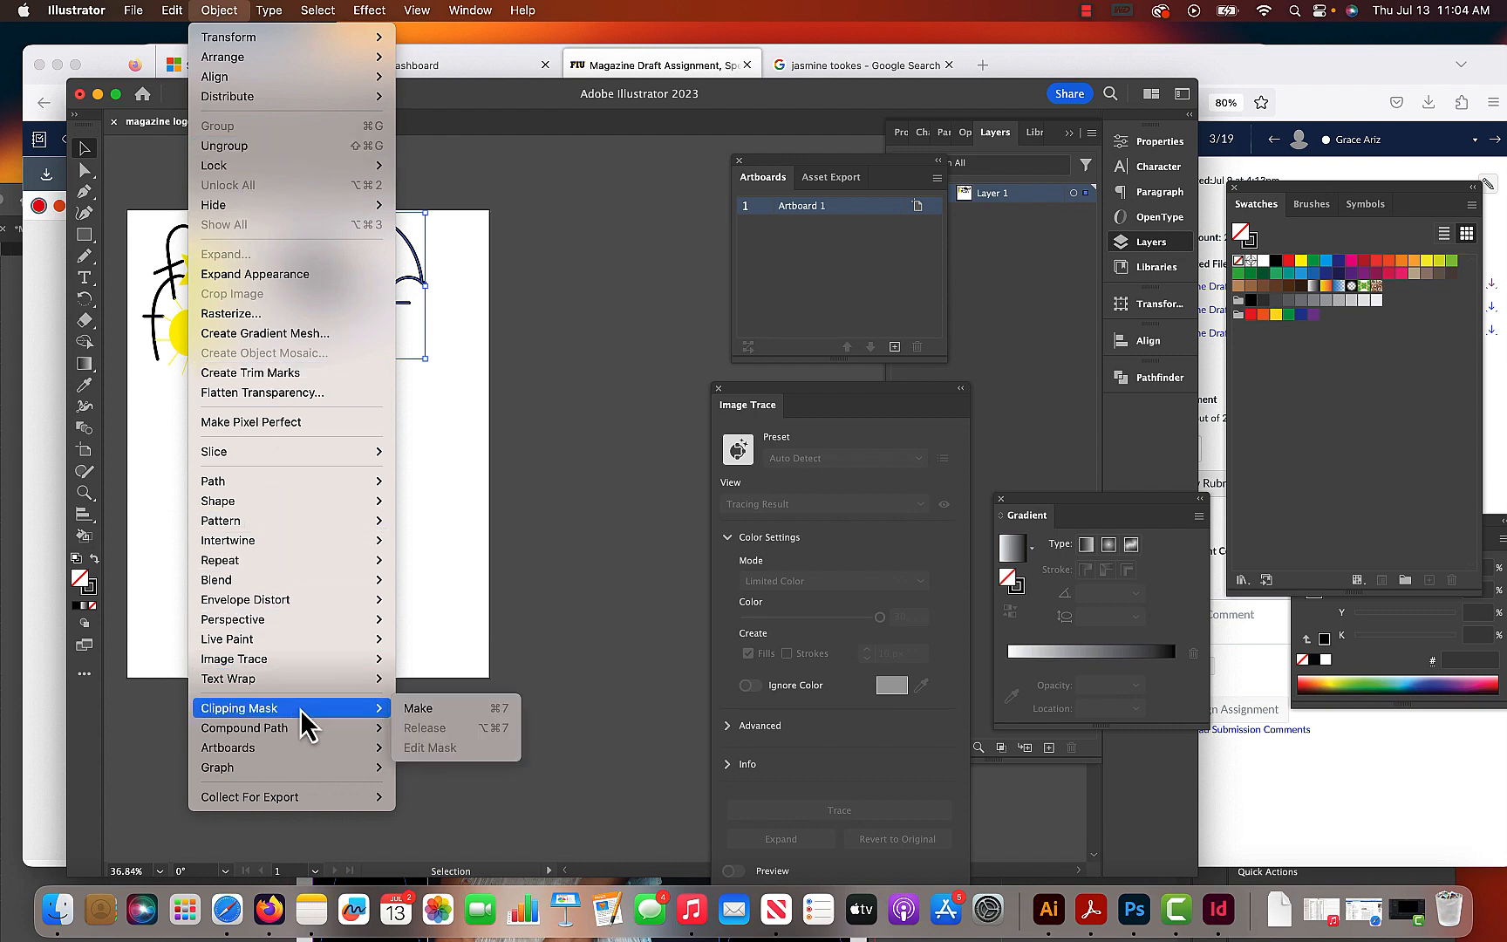
pyautogui.moveTo(283, 481)
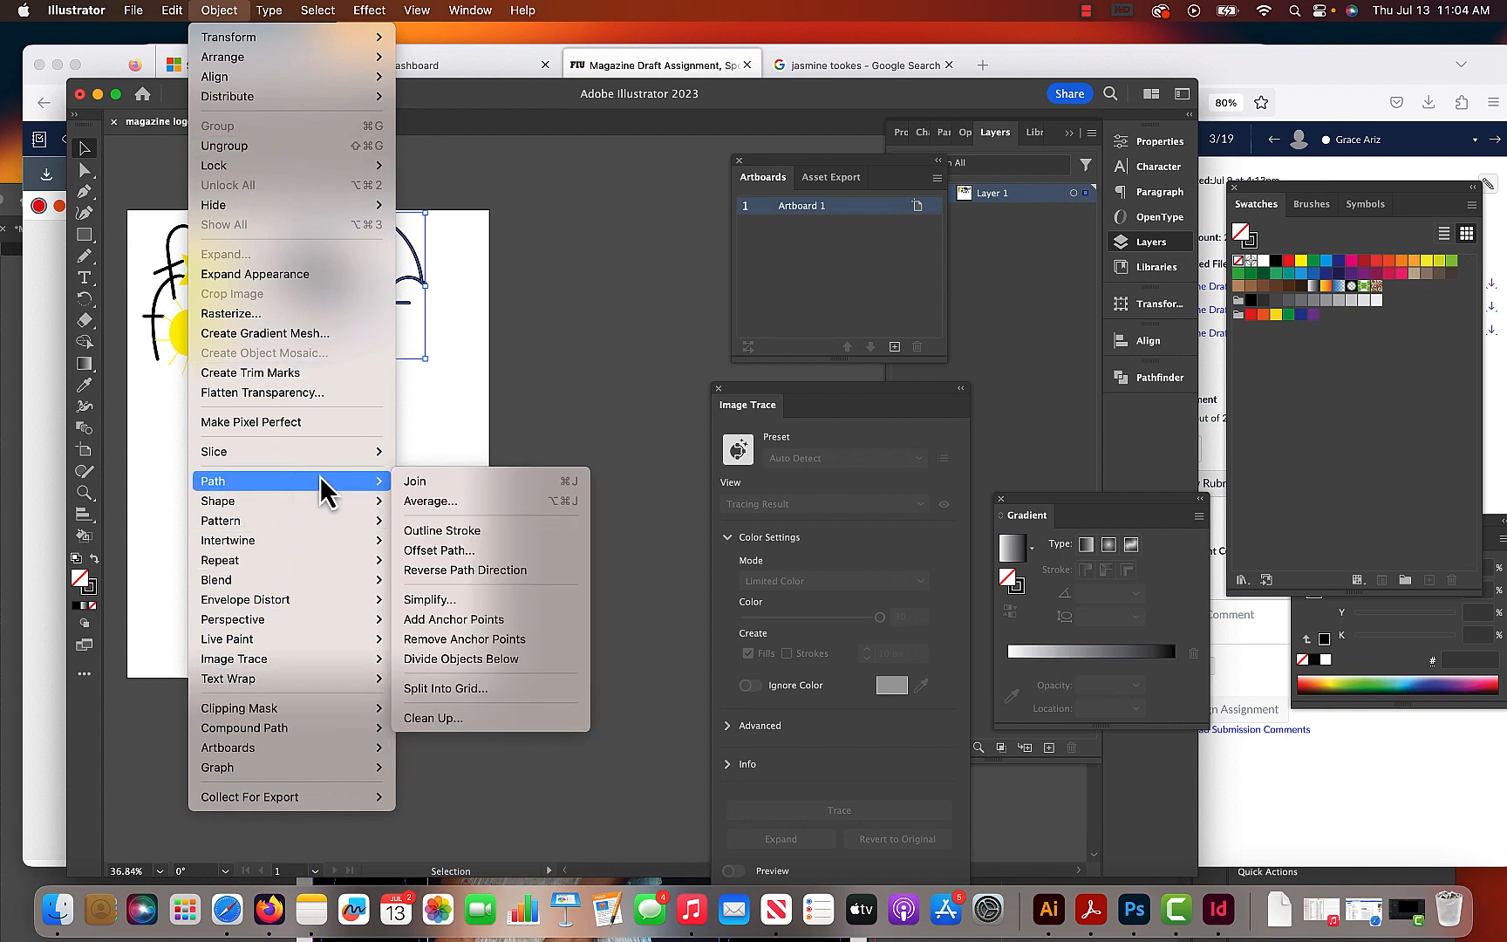
pyautogui.click(442, 530)
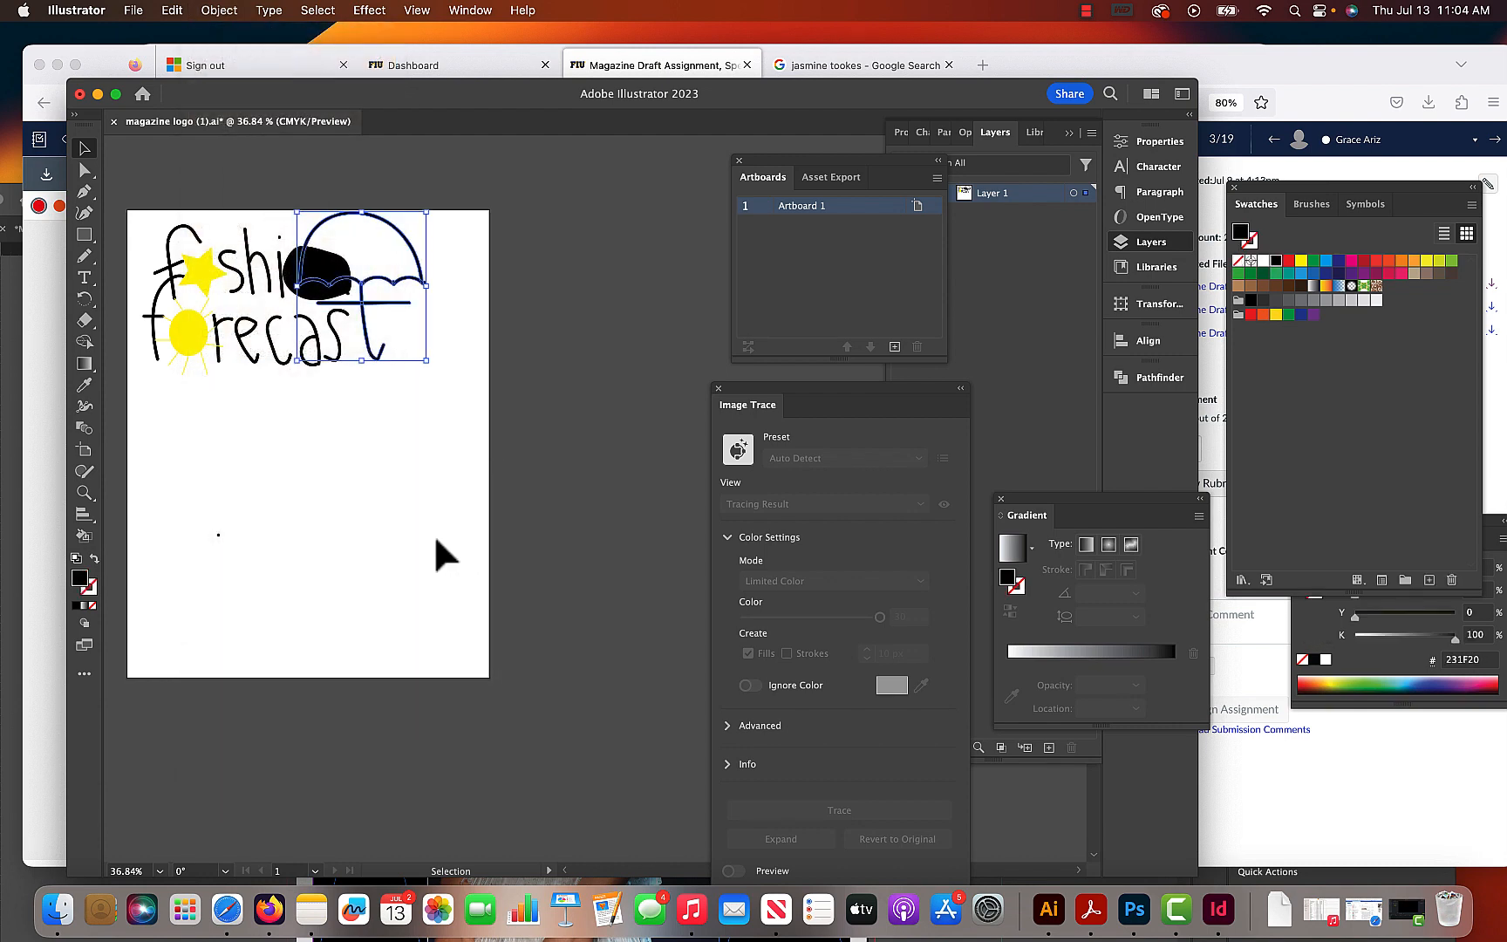
pyautogui.click(463, 337)
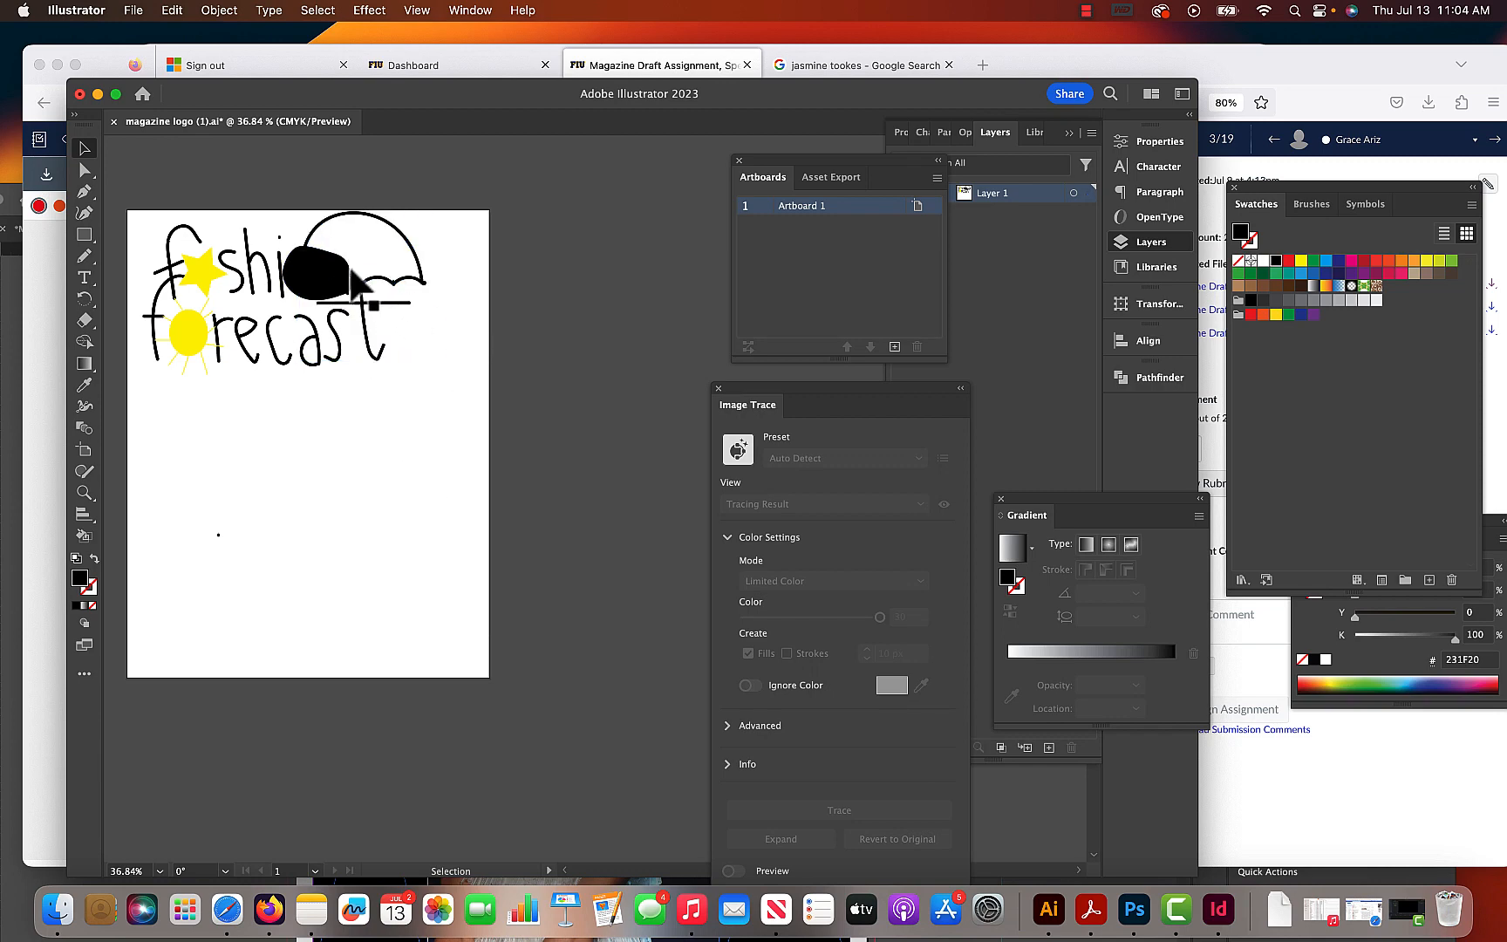
# - Try to intersect the black shape with the umbrella using Pathfinder
pyautogui.click(347, 263)
pyautogui.keyDown('shift'); pyautogui.click(418, 259); pyautogui.keyUp('shift')
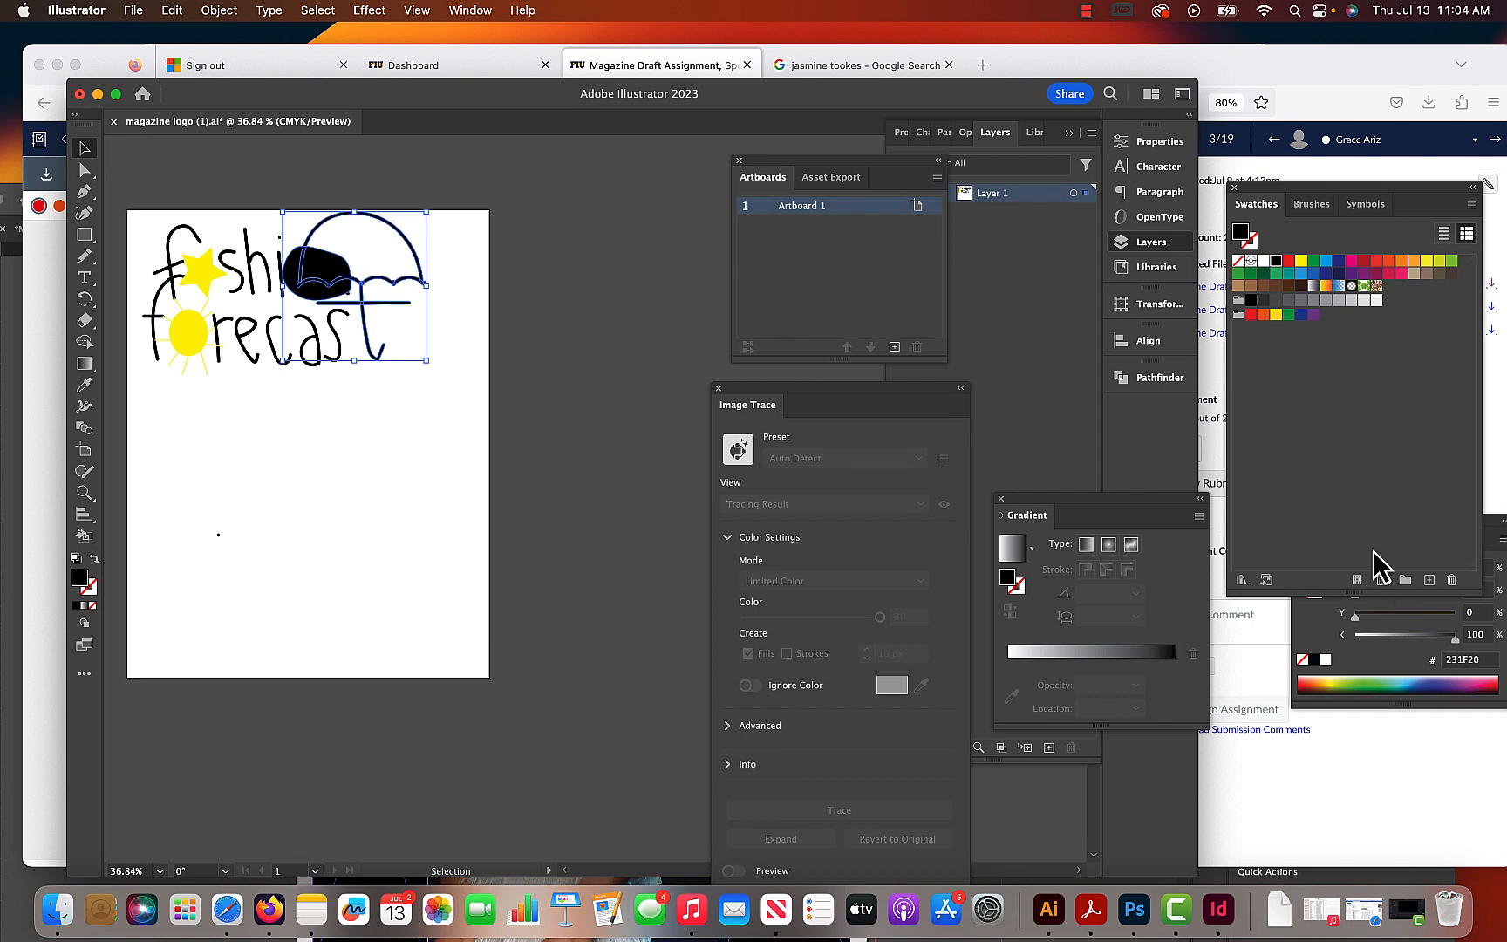
pyautogui.click(1158, 141)
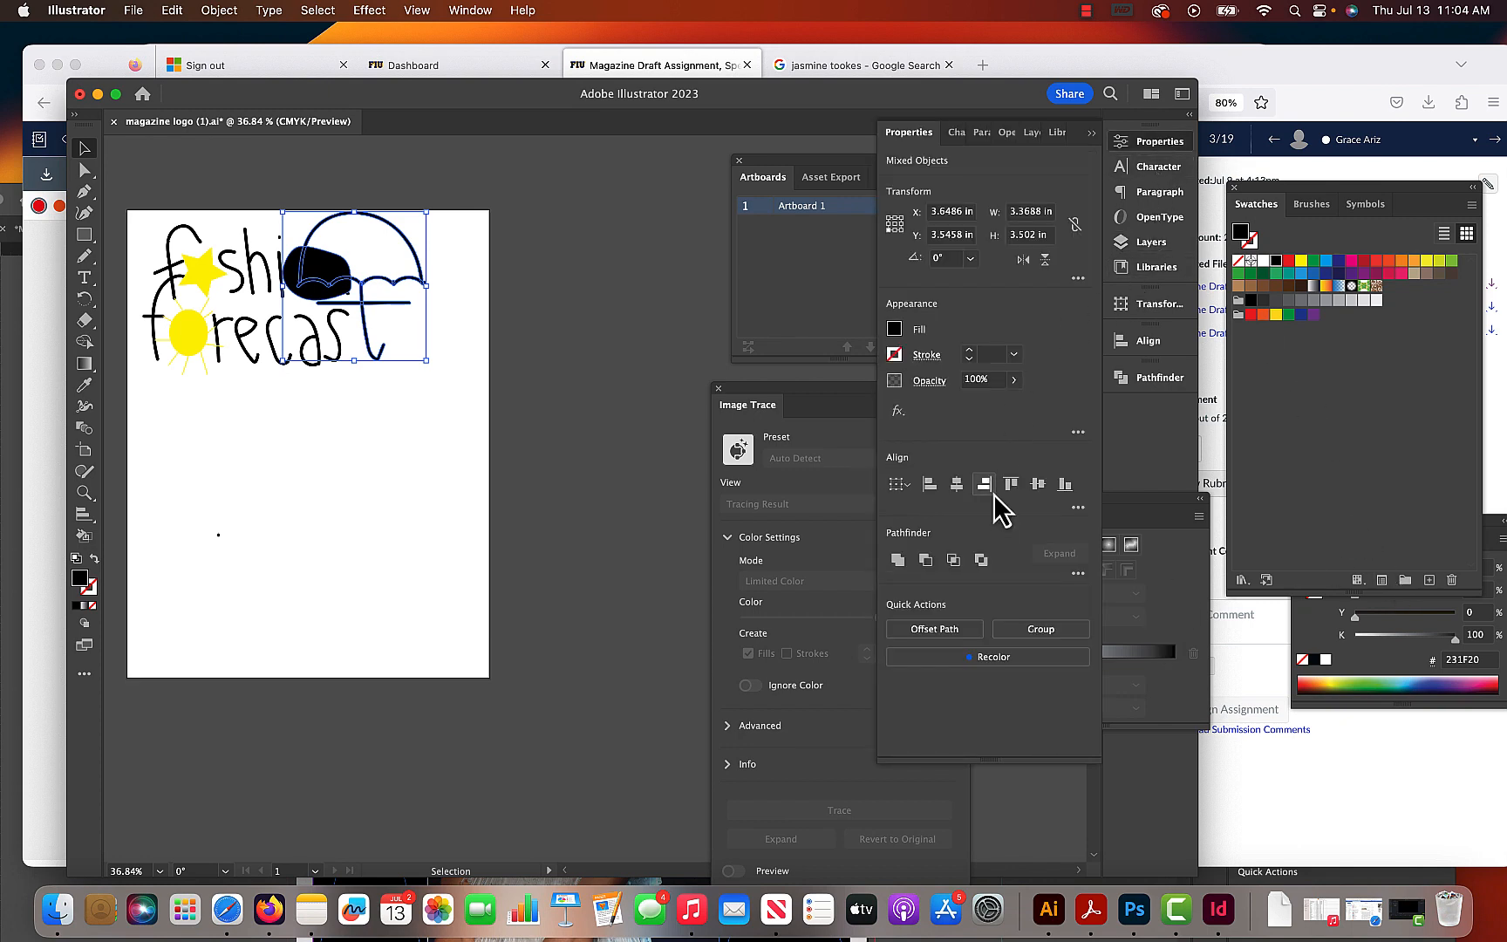
pyautogui.click(954, 559)
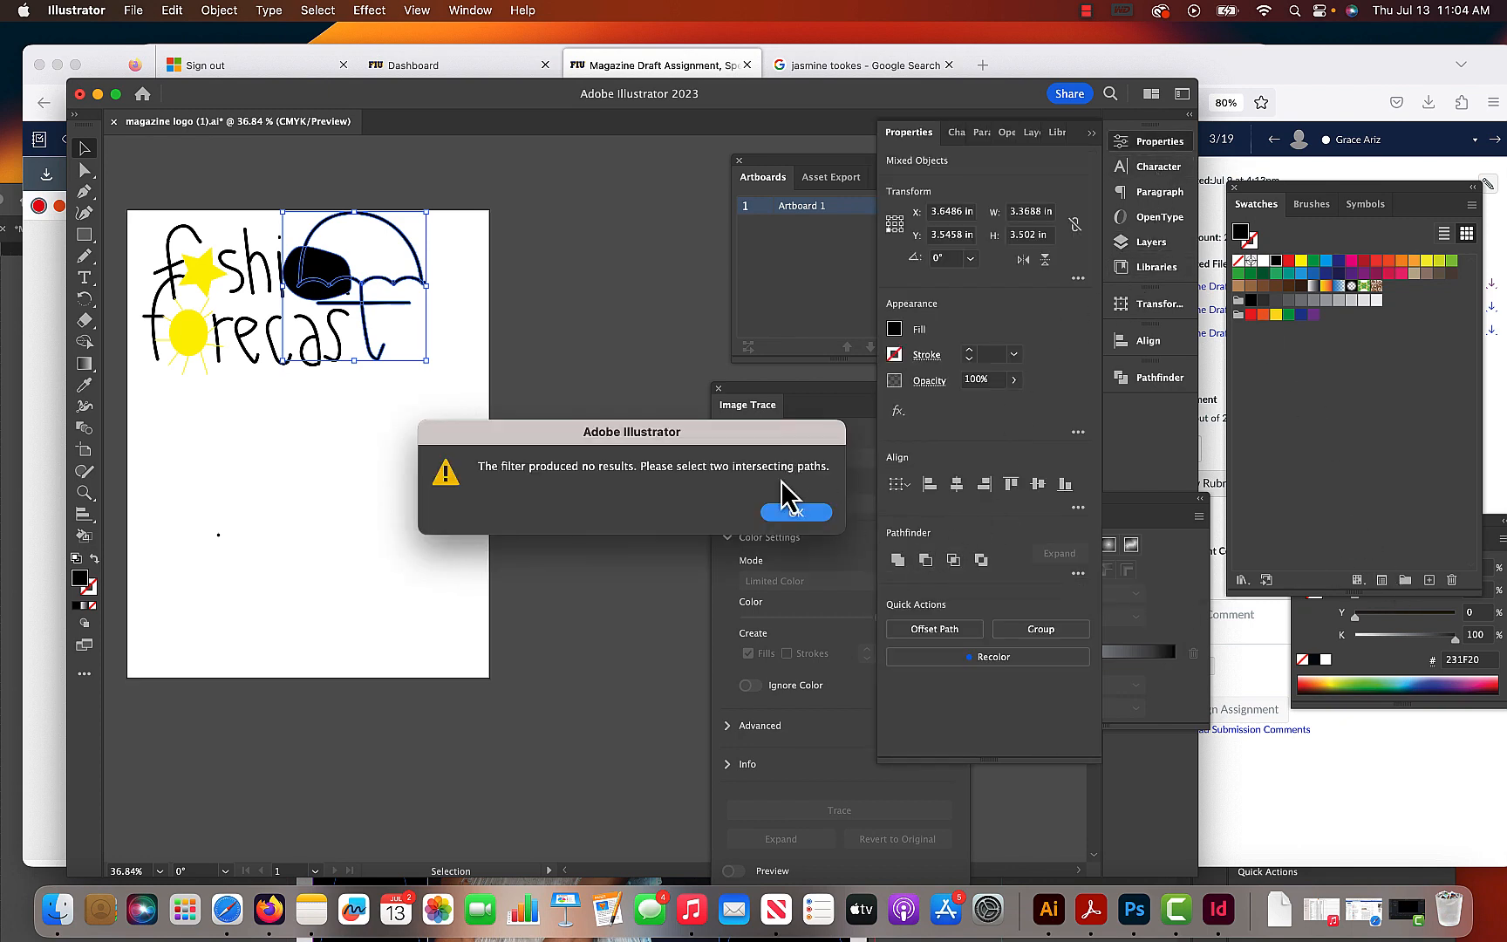
pyautogui.click(781, 516)
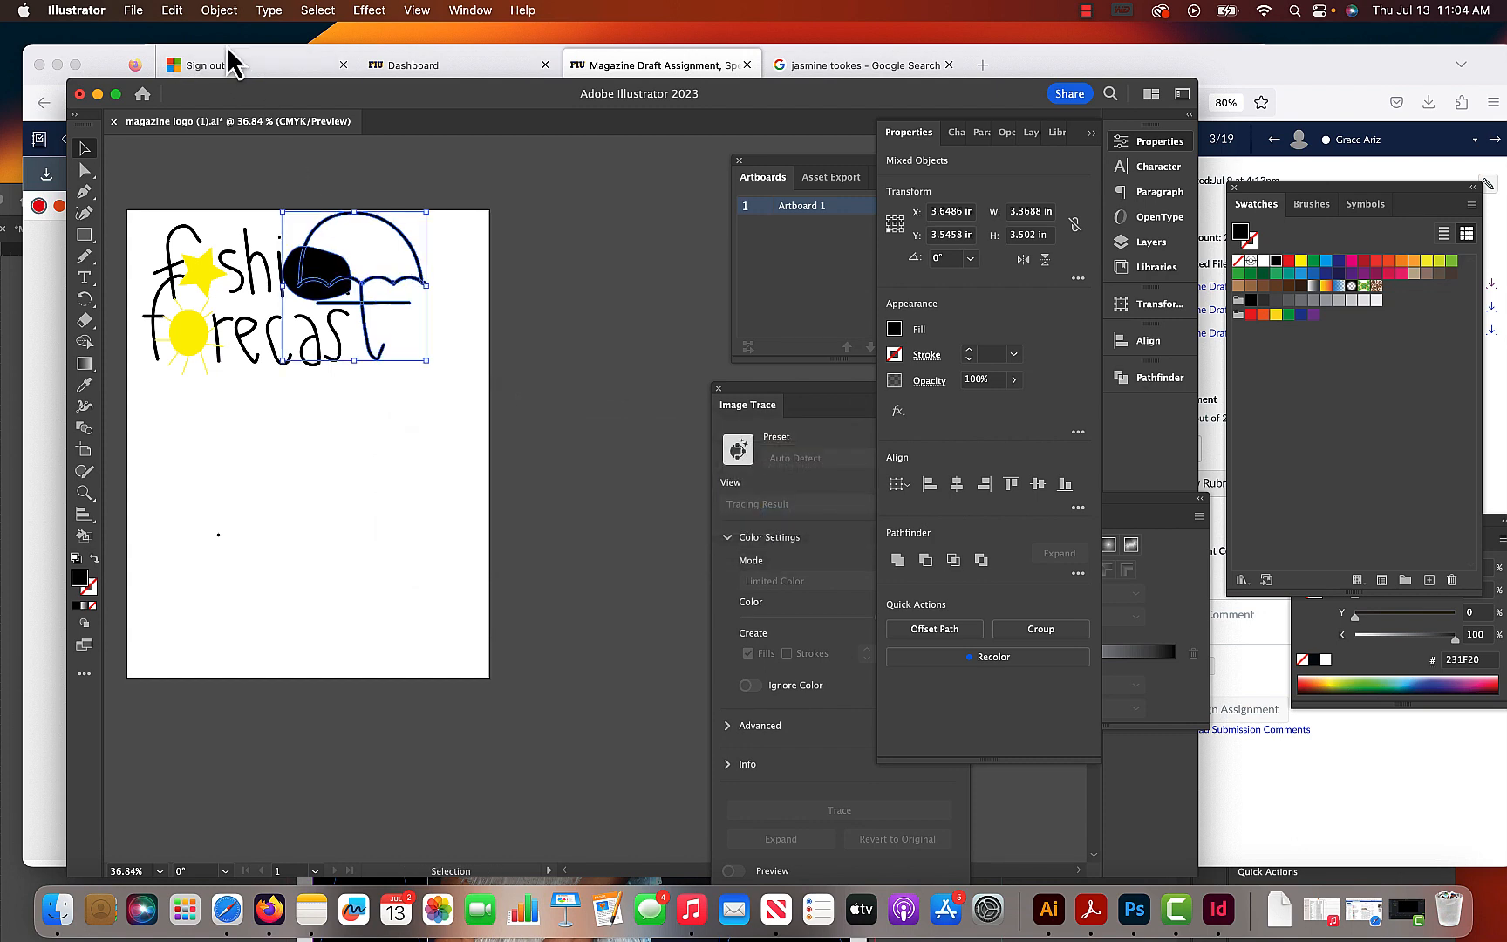
# - Try to unite the black shape and the umbrella into a single object
pyautogui.click(214, 11)
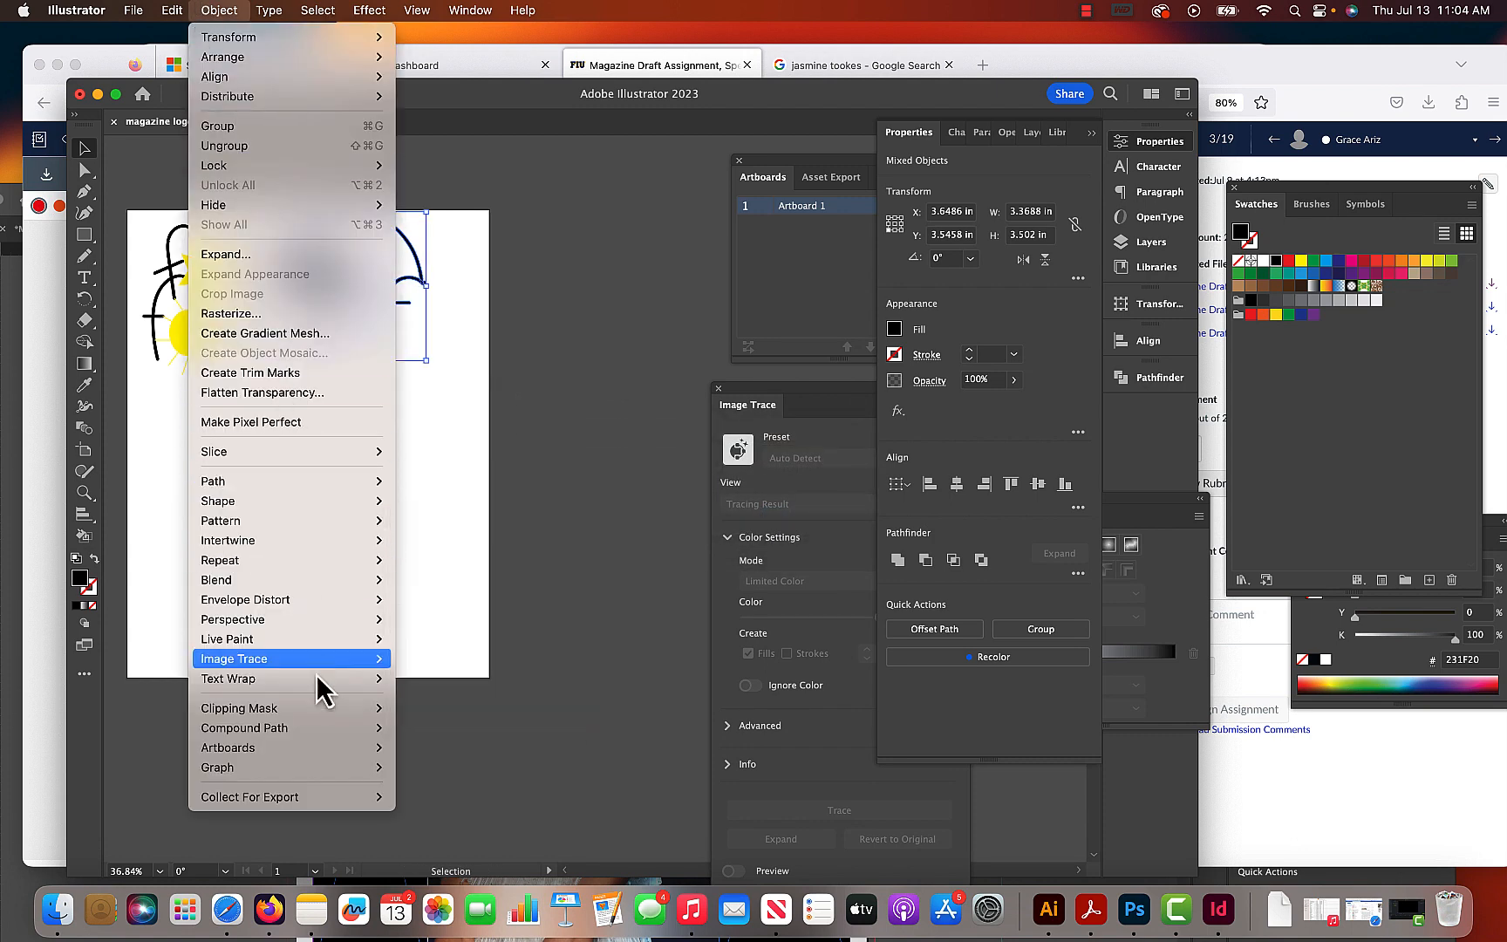
pyautogui.moveTo(309, 733)
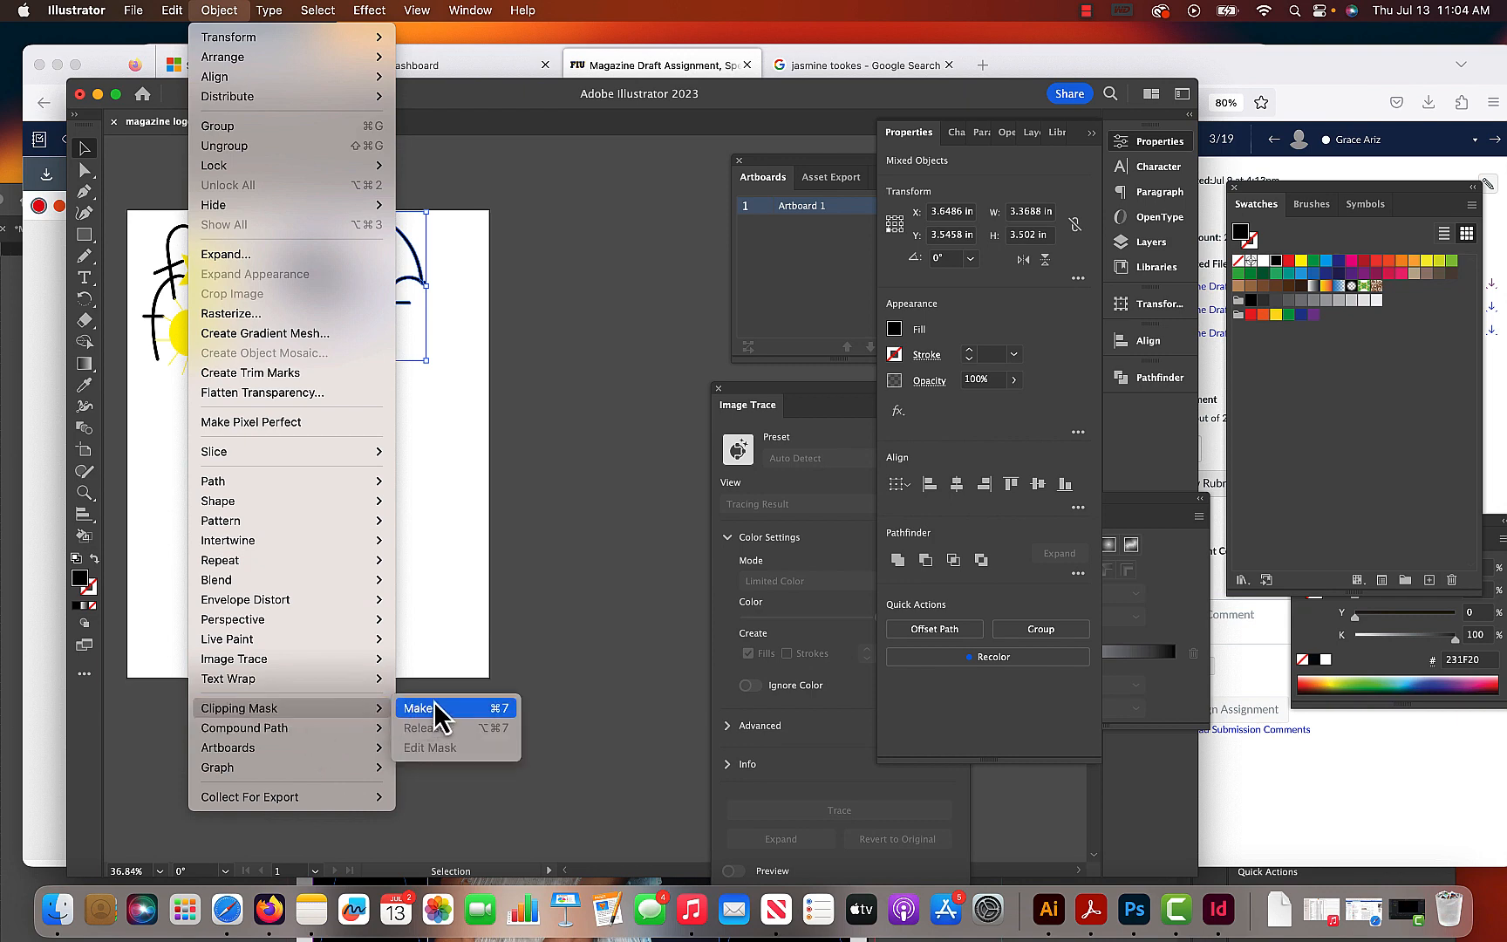
pyautogui.click(895, 572)
pyautogui.click(900, 562)
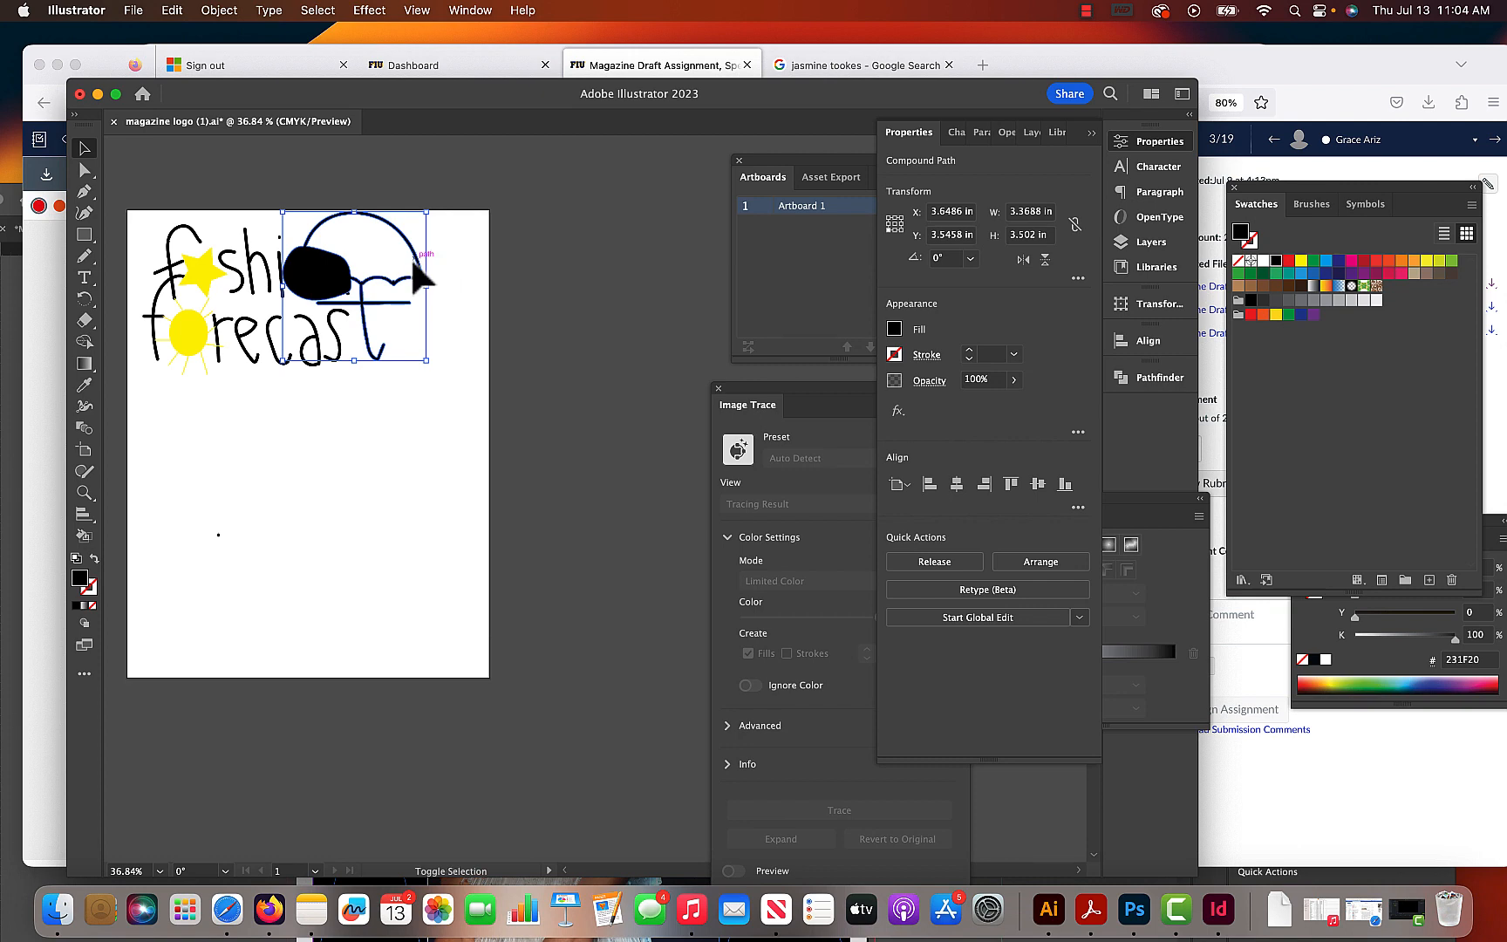
pyautogui.click(443, 259)
pyautogui.click(331, 278)
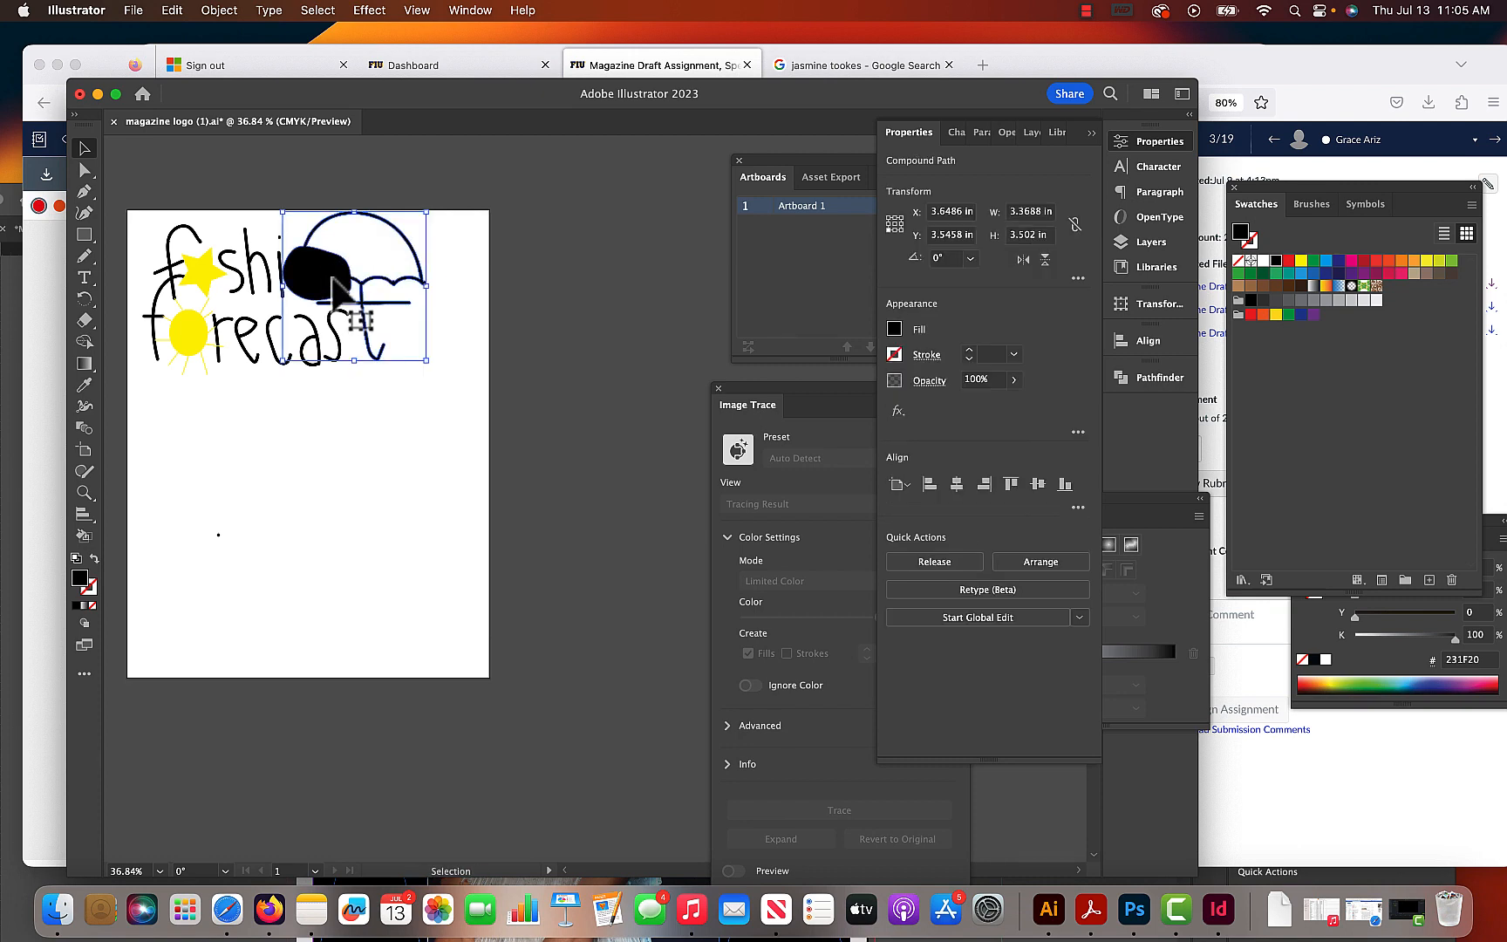
pyautogui.click(440, 263)
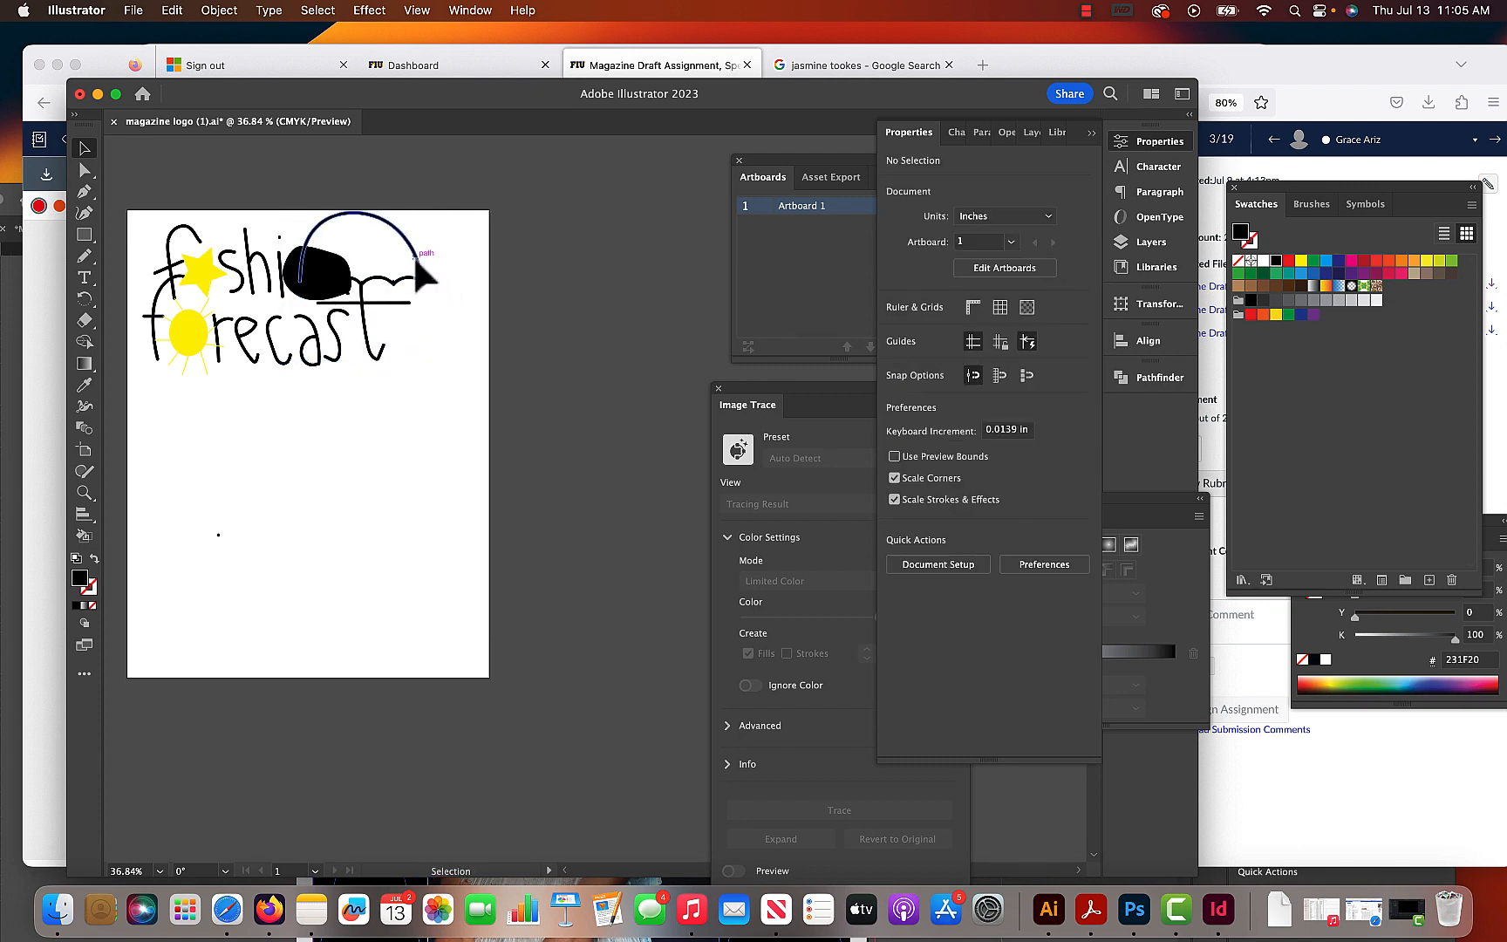
# - Move the black shape off the letters "on" and down onto the word "forecast"
pyautogui.click(414, 260)
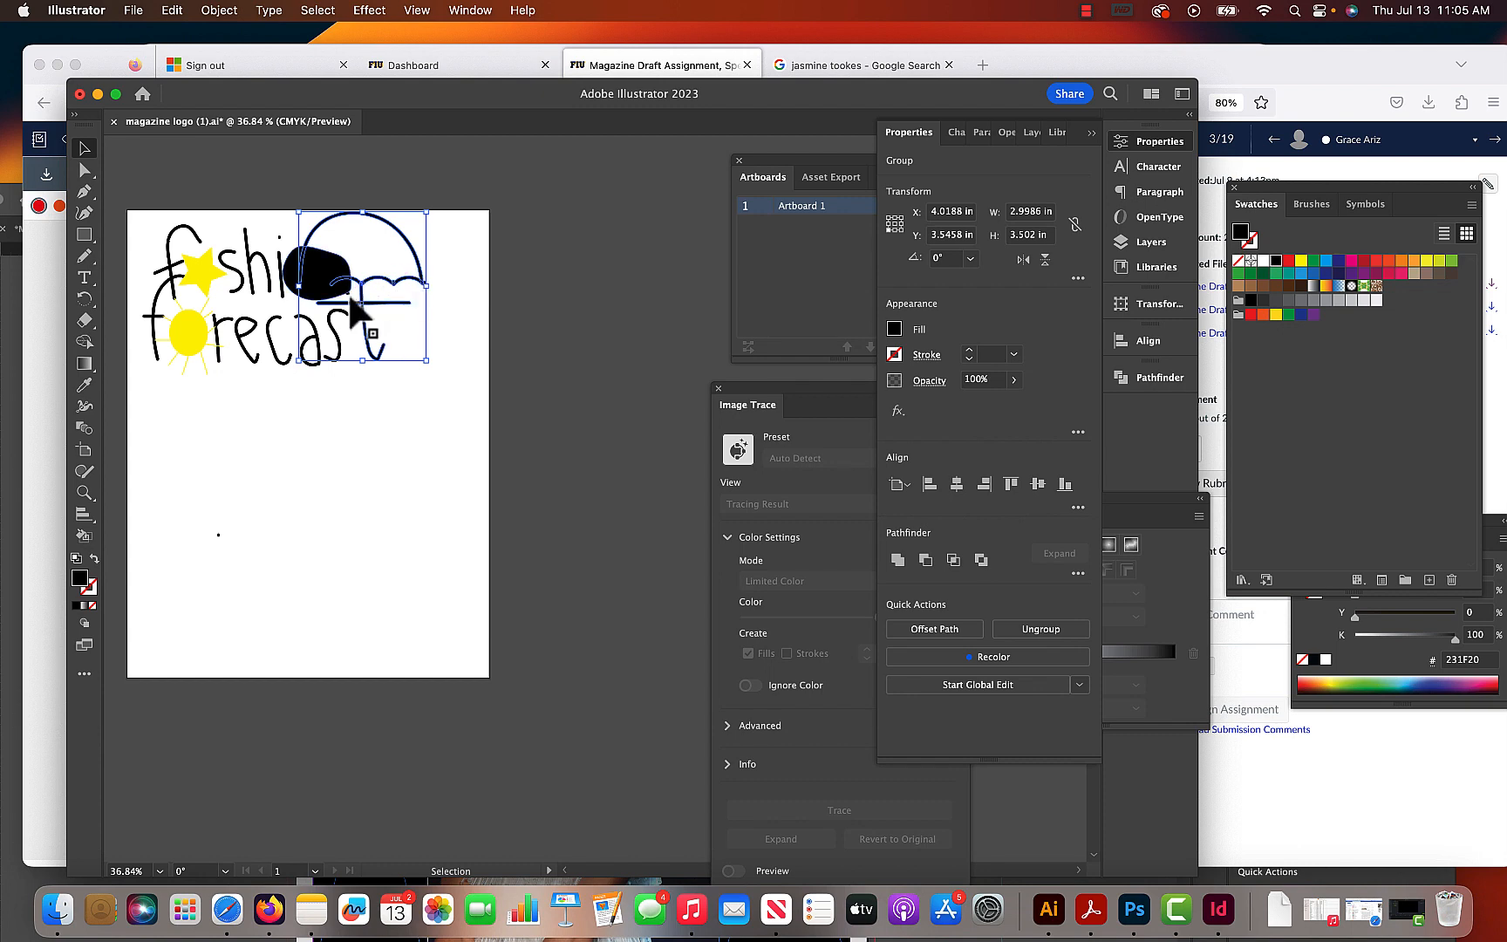
pyautogui.moveTo(324, 277); pyautogui.dragTo(292, 356)
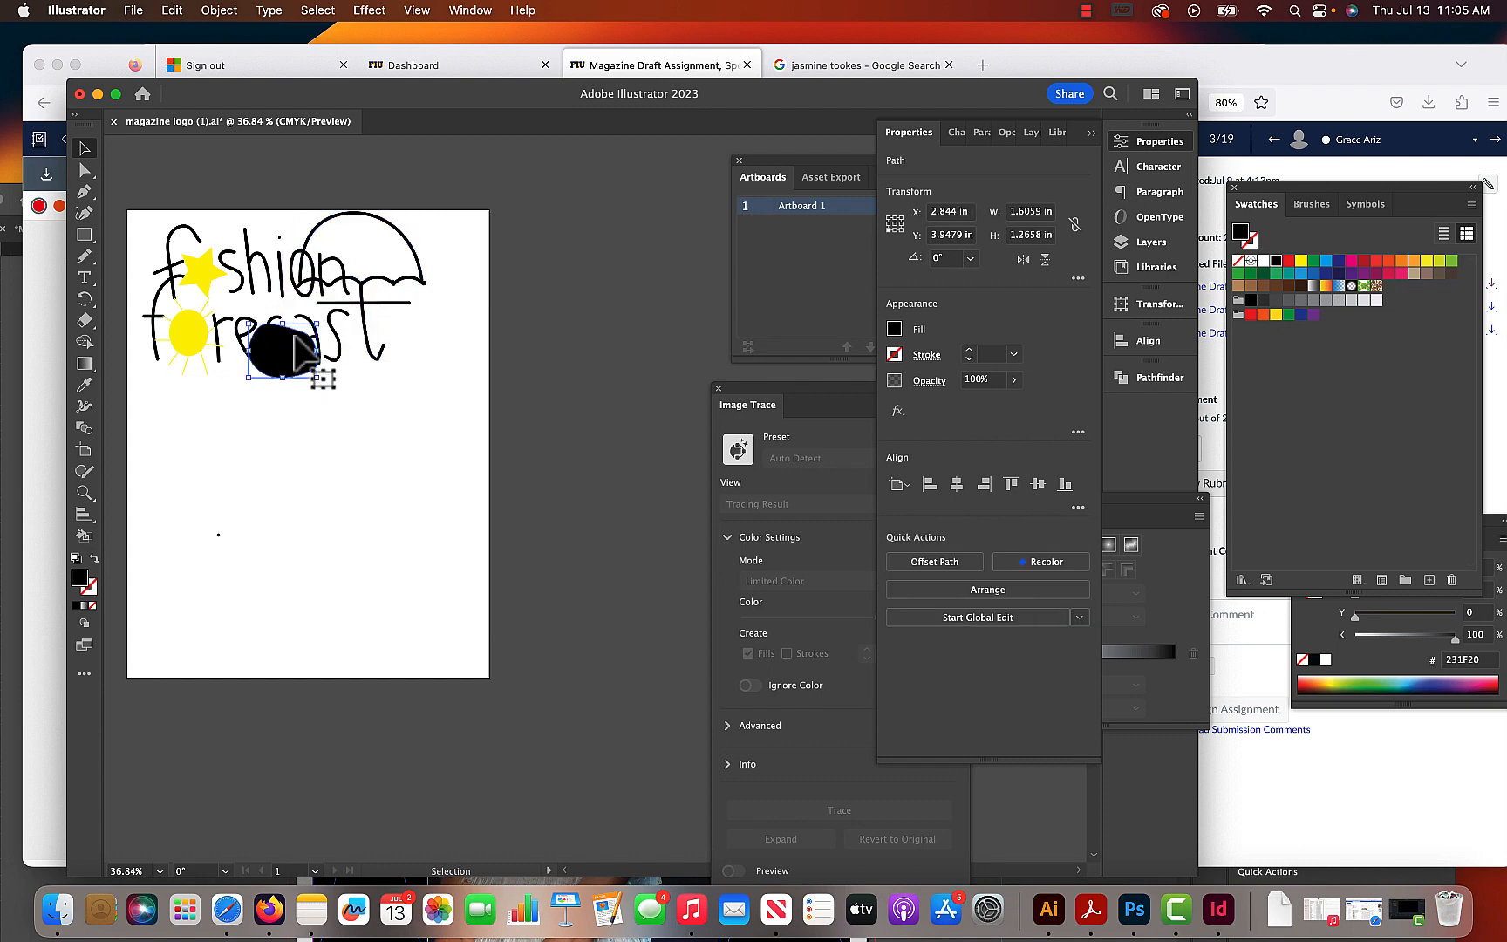
# - Unite the umbrella's overlapping outlined pieces, including canopy, scalloped edge, handle and crossbar, into one compound shape with Pathfinder
pyautogui.click(315, 279)
pyautogui.click(329, 297)
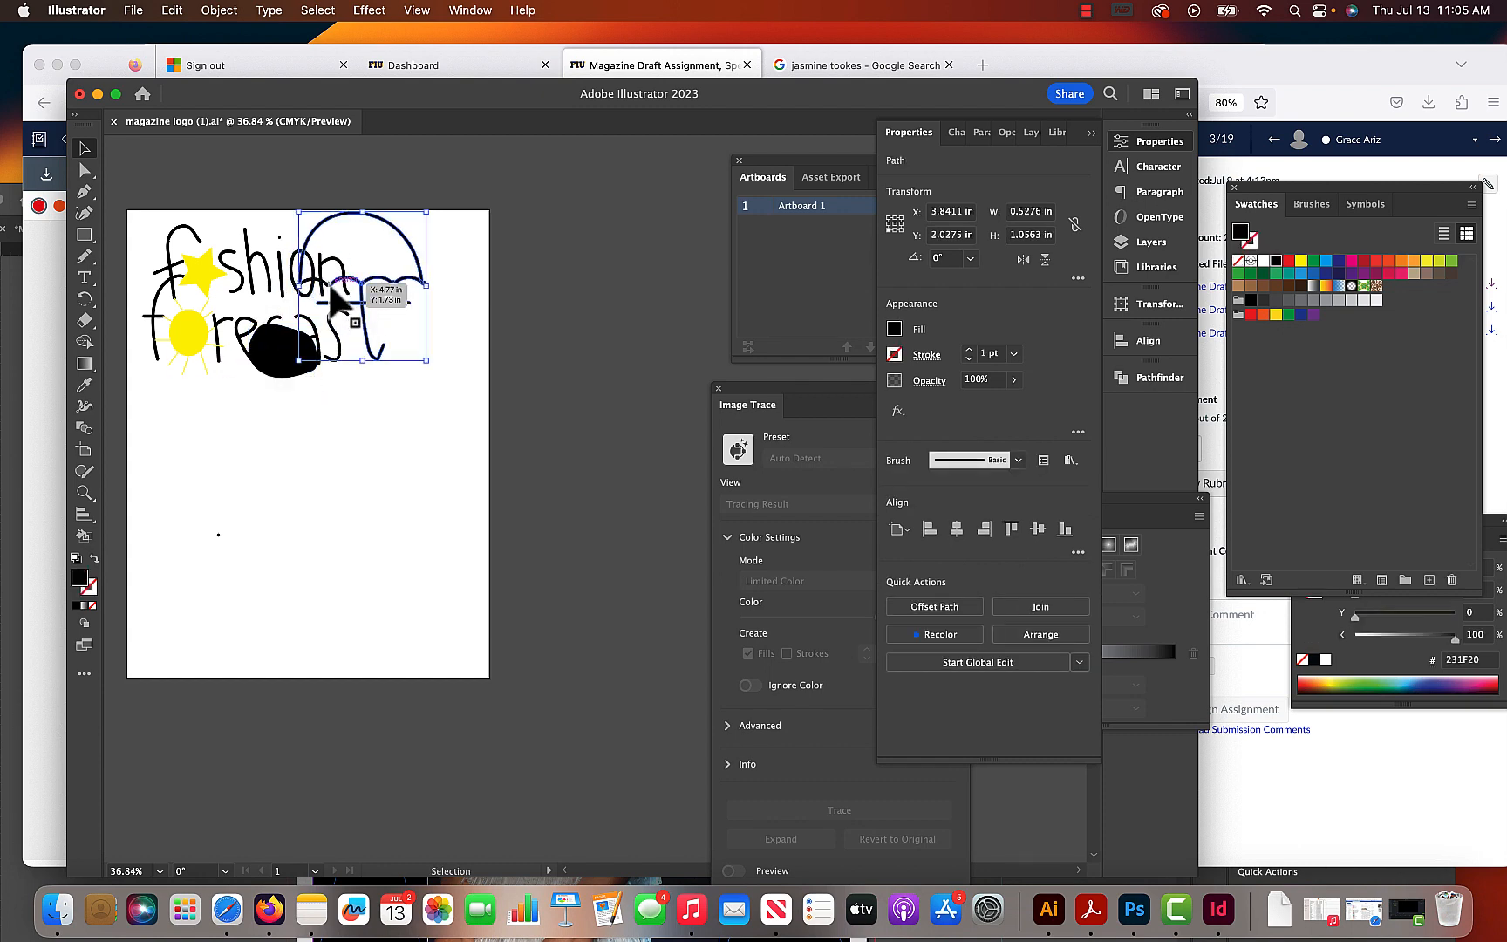
pyautogui.click(317, 289)
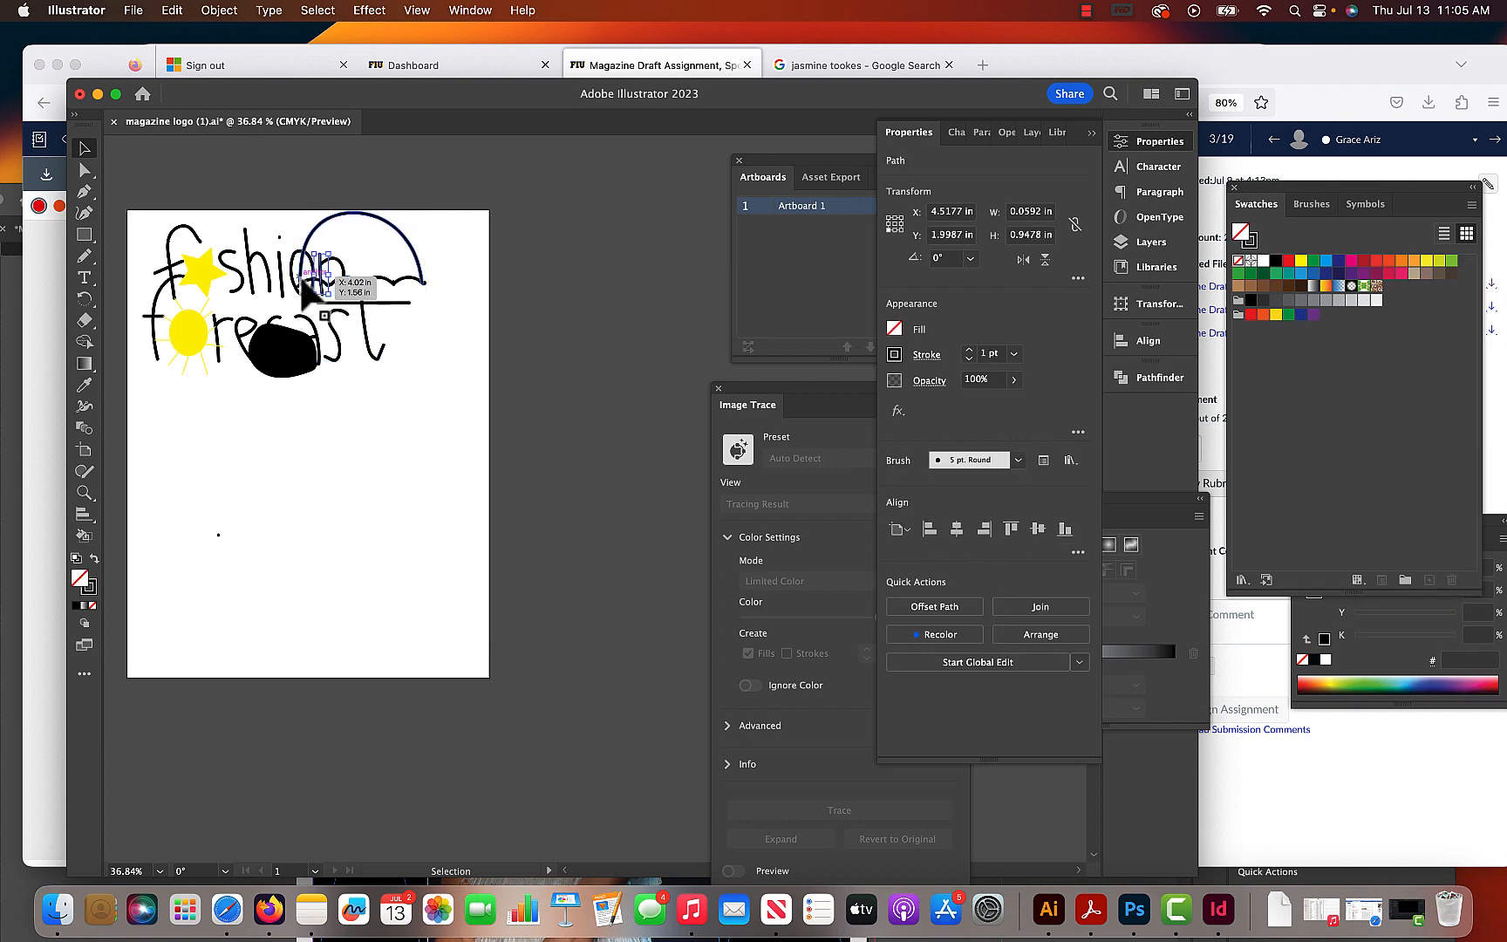
pyautogui.press('z')
pyautogui.moveTo(295, 271); pyautogui.dragTo(505, 447)
pyautogui.click(84, 148)
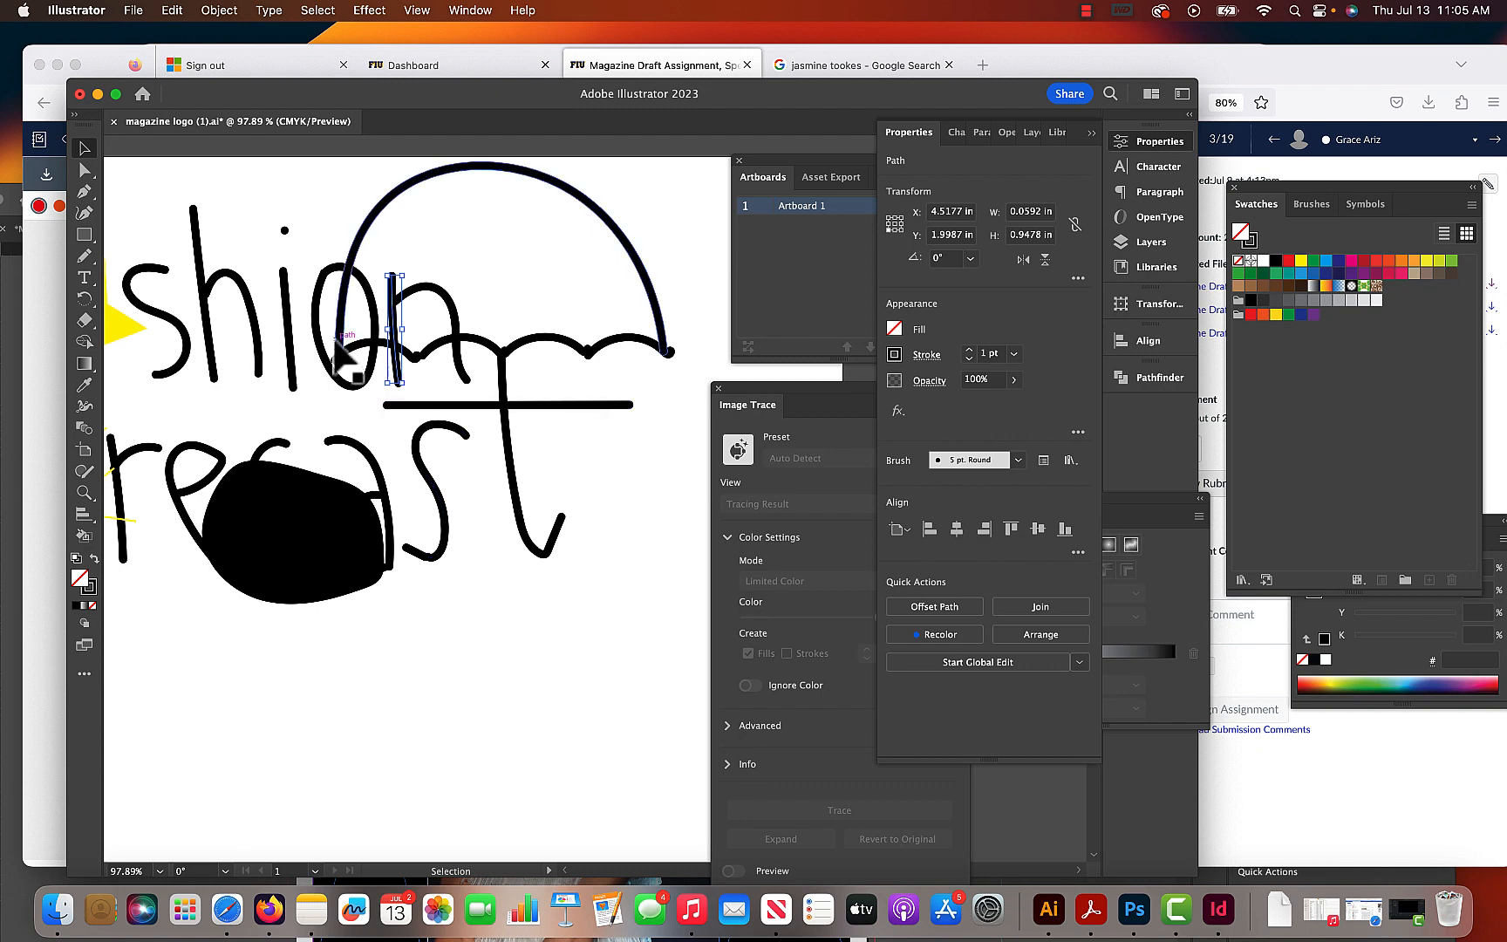
pyautogui.click(367, 346)
pyautogui.keyDown('shift'); pyautogui.click(488, 353); pyautogui.keyUp('shift')
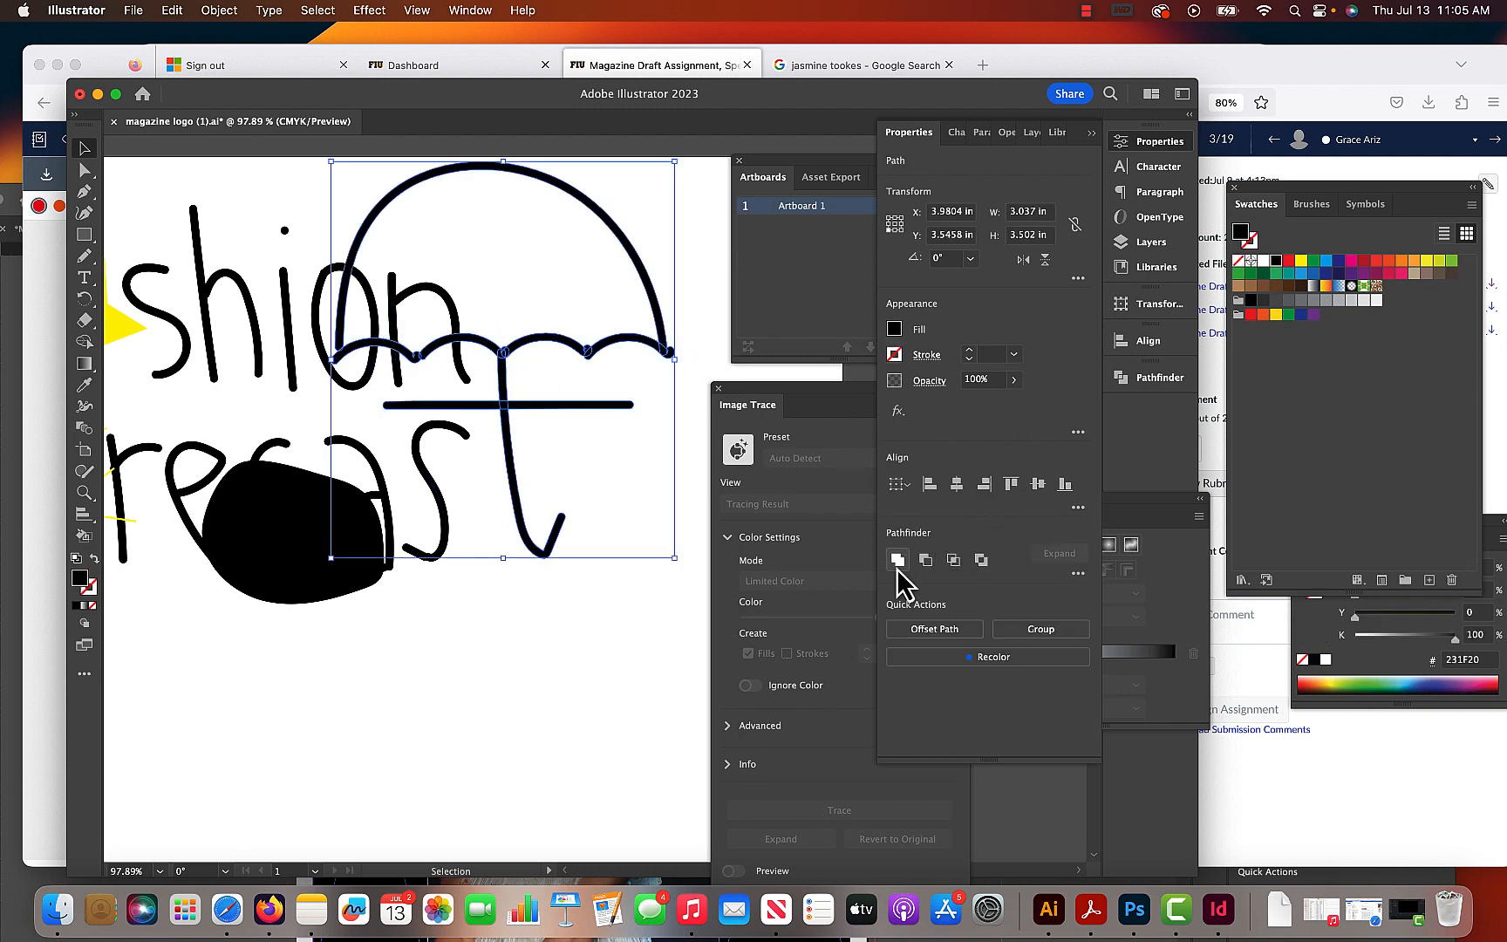
pyautogui.click(897, 560)
# - Move the black shape back over the letters "on" and subtract it from the umbrella with Pathfinder's Minus Front
pyautogui.click(330, 599)
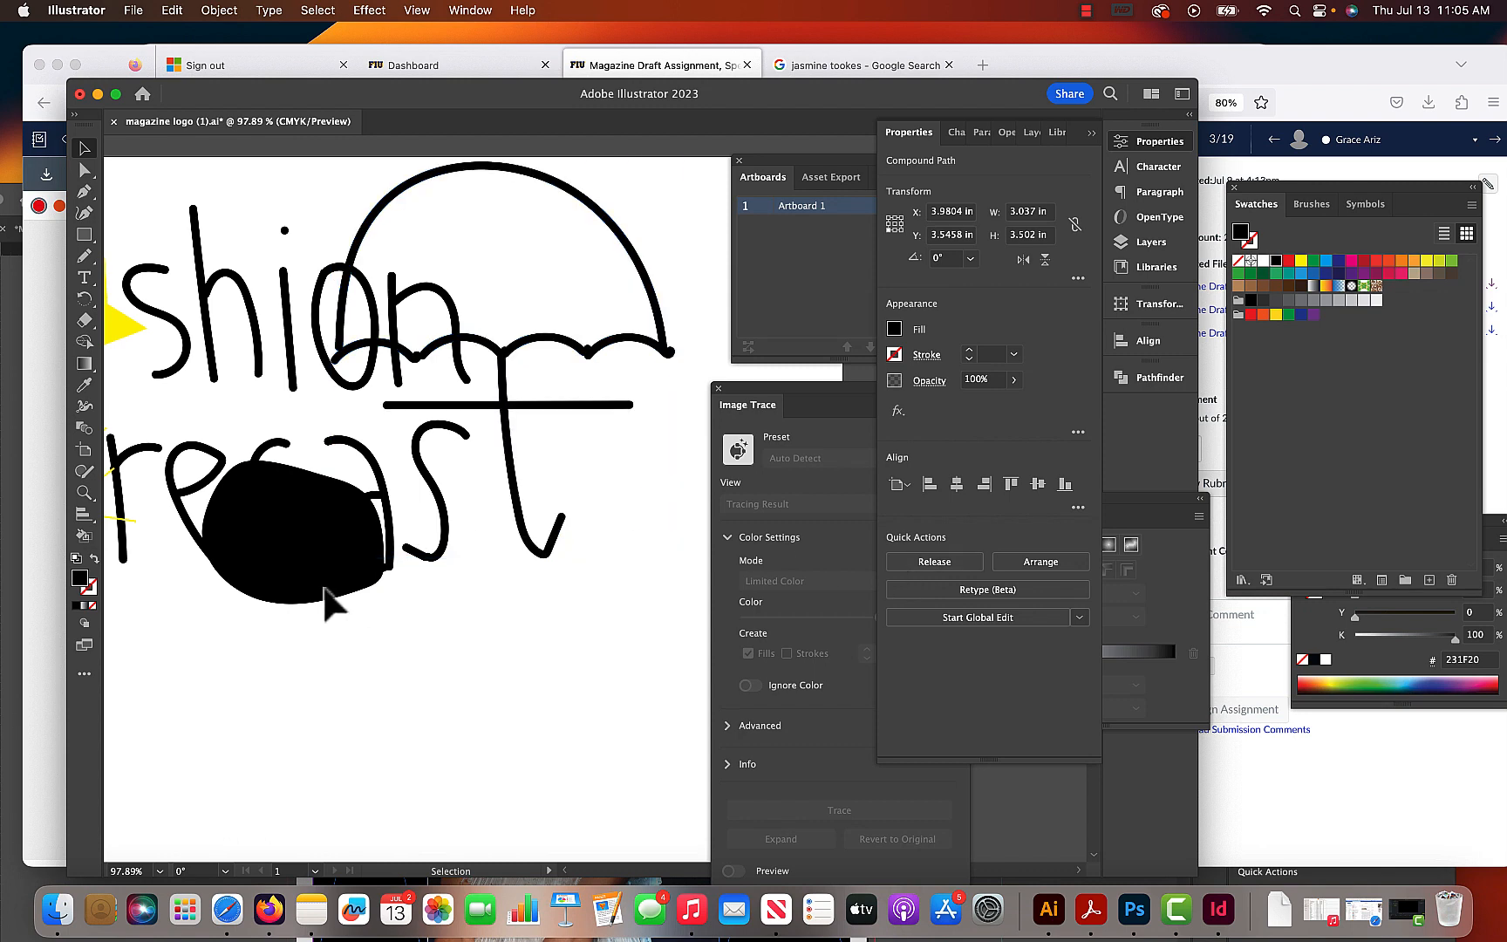
pyautogui.moveTo(315, 583); pyautogui.dragTo(392, 374)
pyautogui.keyDown('shift'); pyautogui.click(567, 344); pyautogui.keyUp('shift')
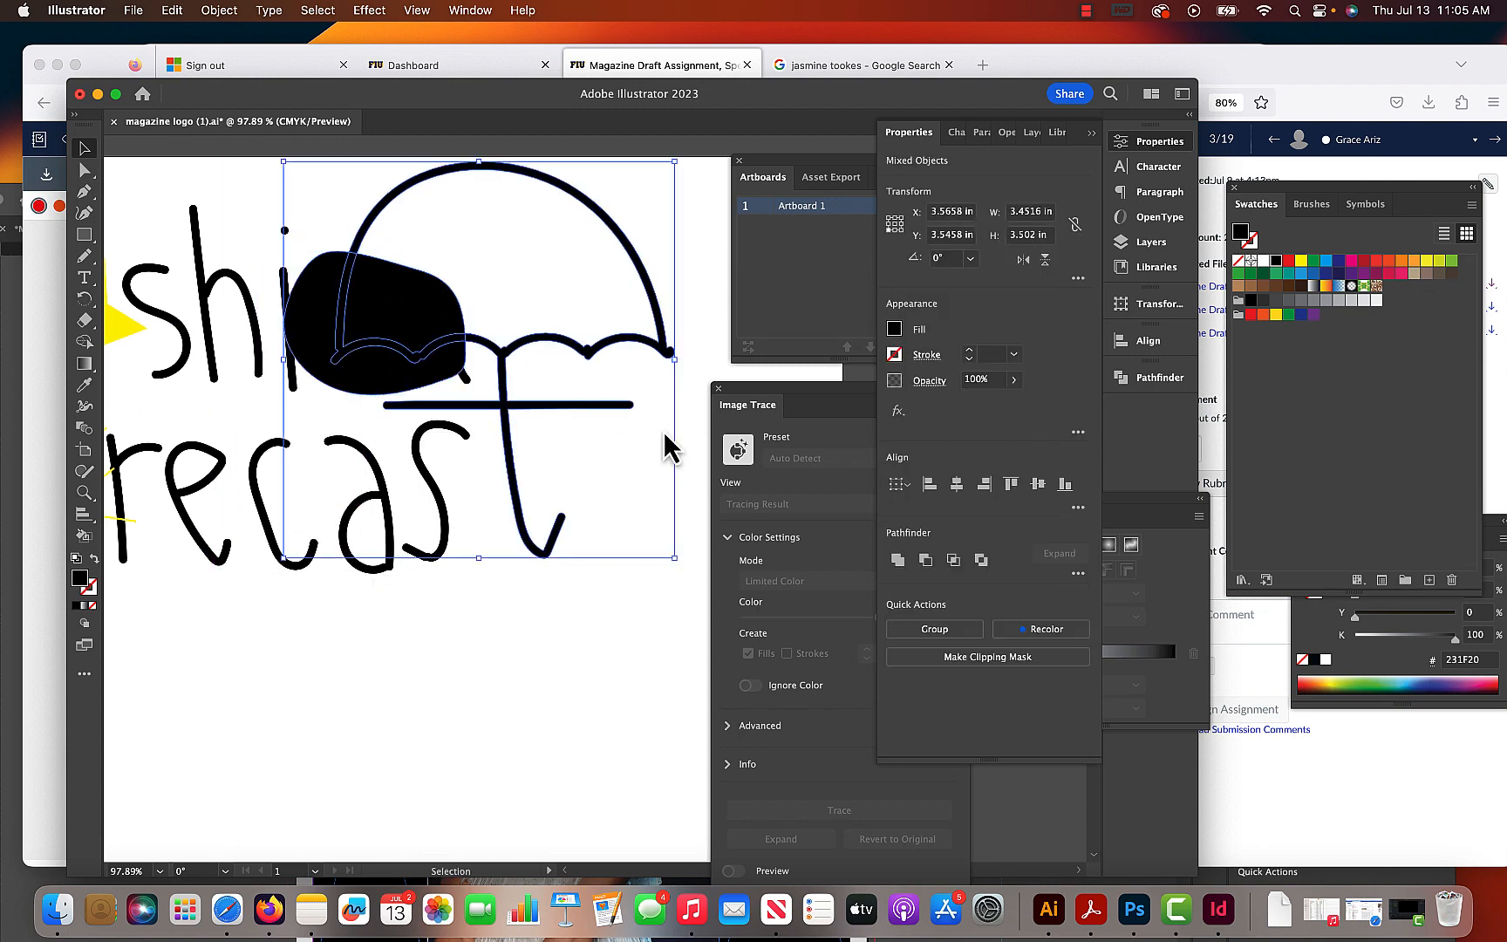
pyautogui.click(562, 672)
pyautogui.press('a')
pyautogui.click(397, 346)
pyautogui.press('v')
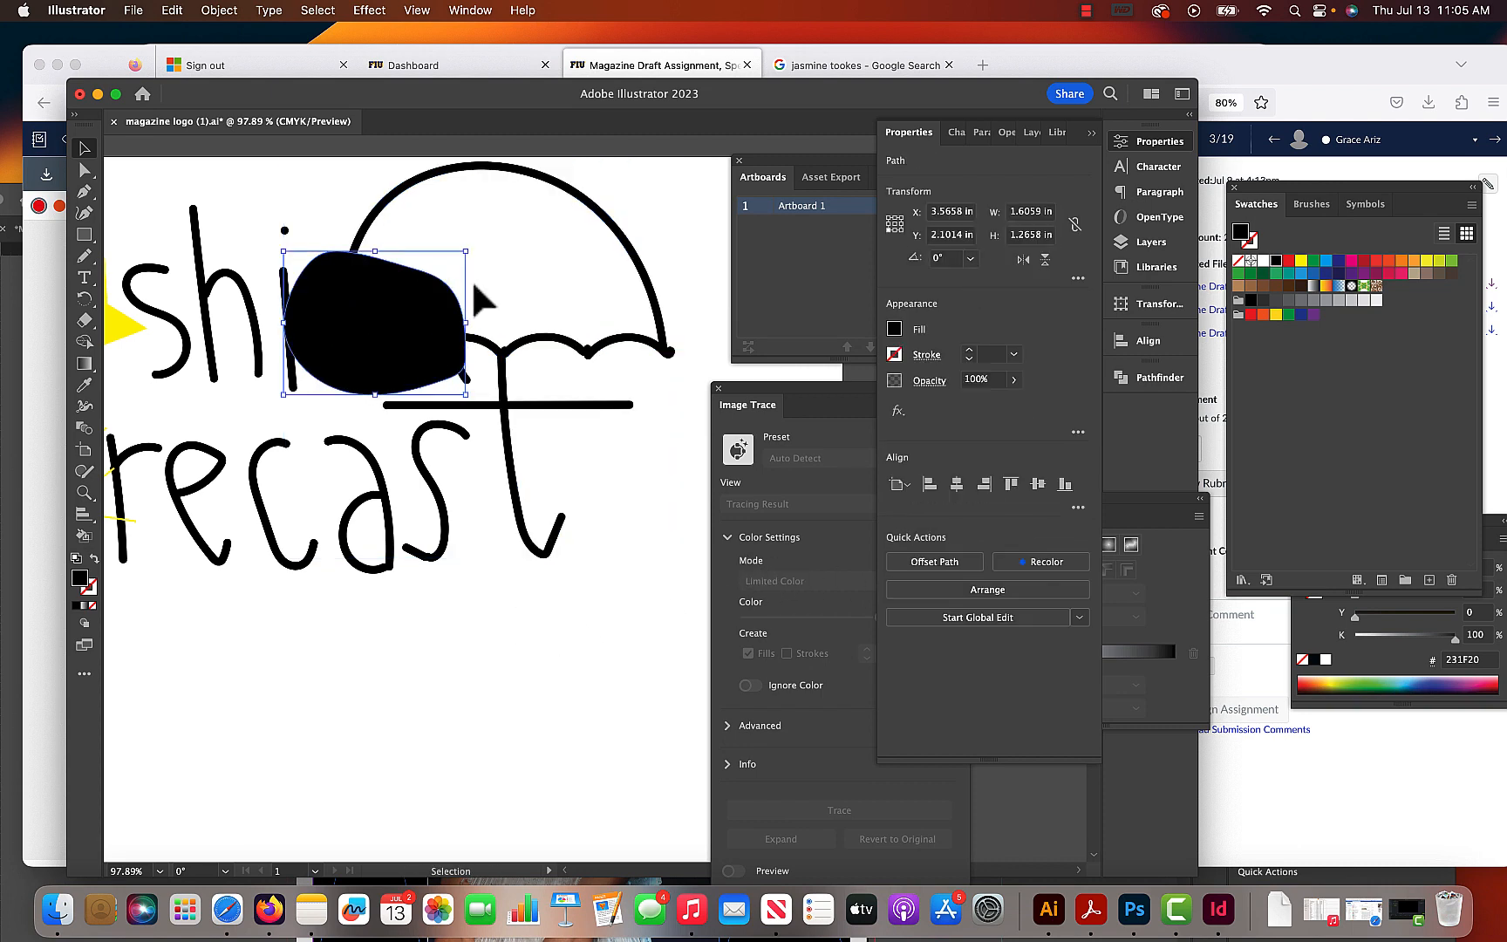
pyautogui.keyDown('shift'); pyautogui.click(595, 342); pyautogui.keyUp('shift')
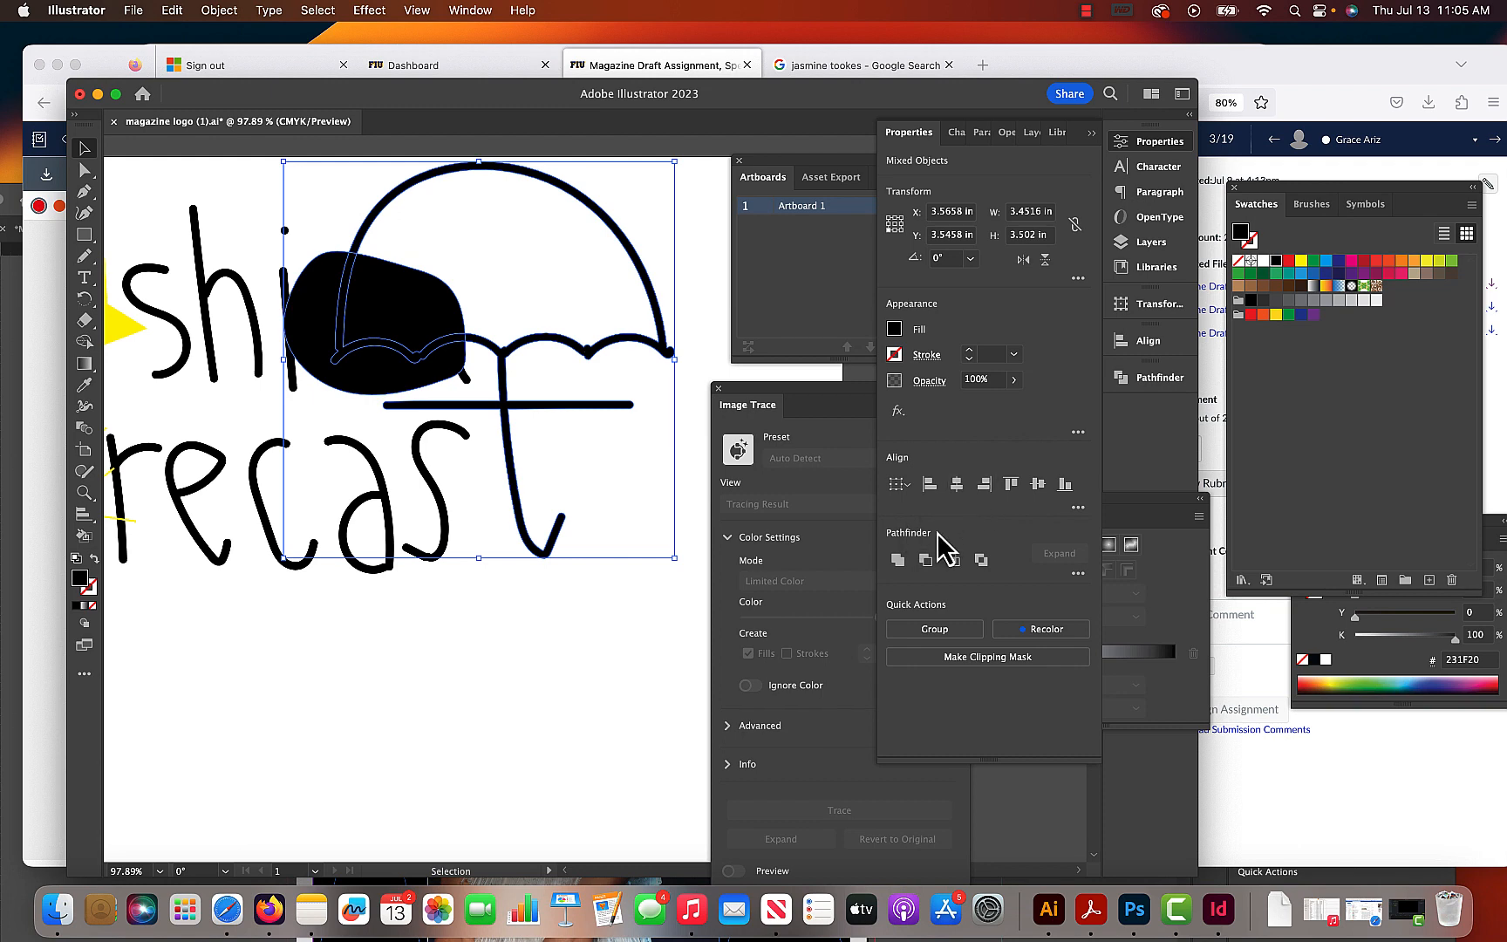
pyautogui.click(926, 560)
pyautogui.click(510, 718)
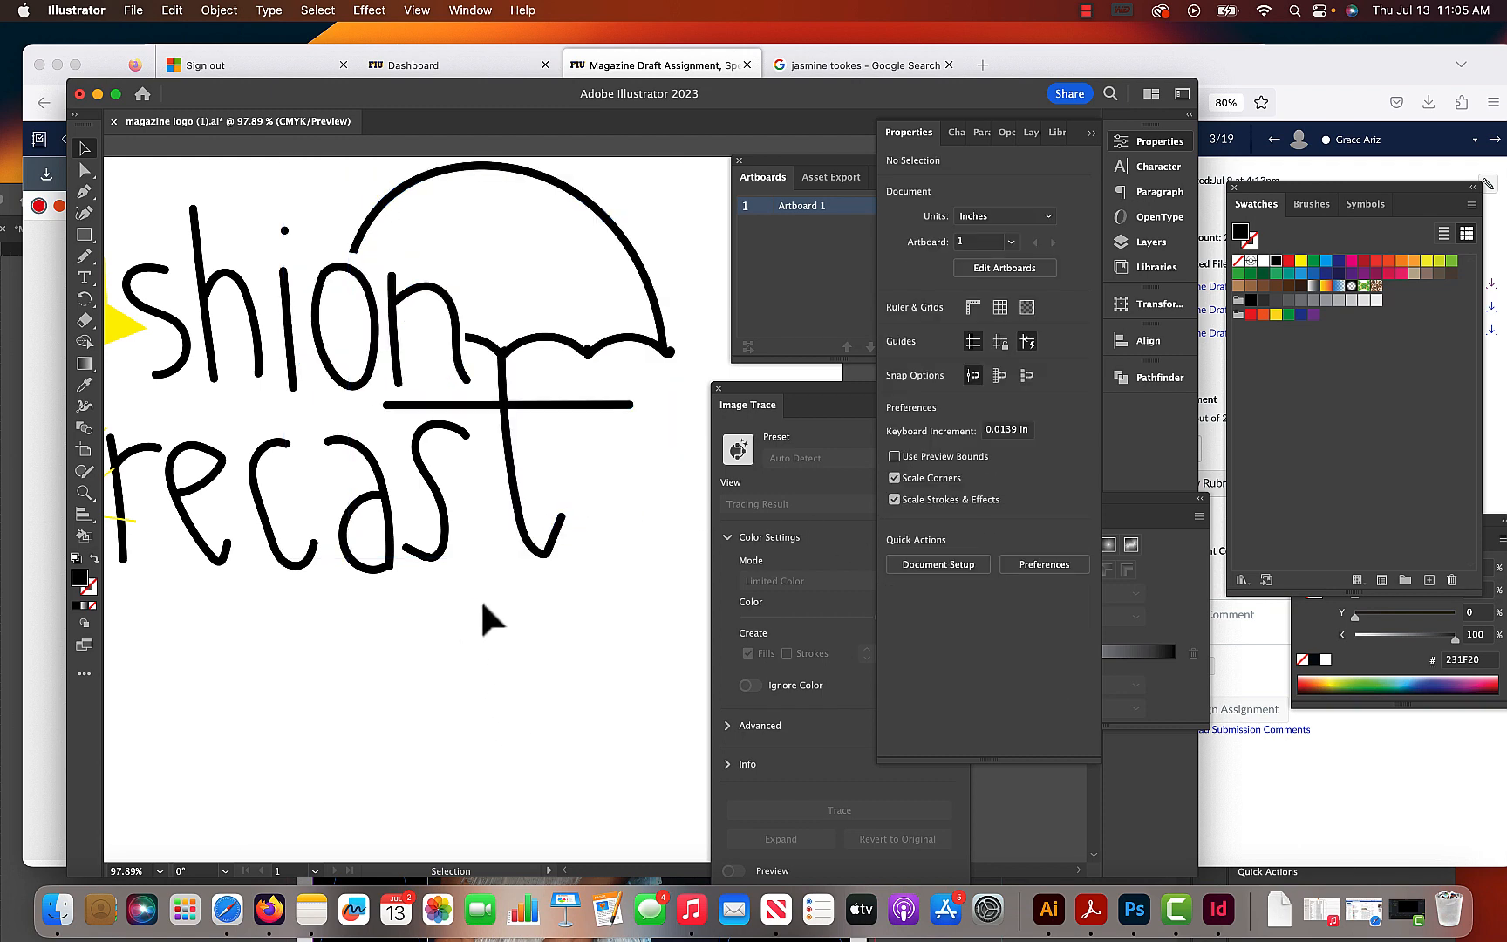
# - Group the logo's letters, star, sun and umbrella
pyautogui.press('super+0')
pyautogui.moveTo(589, 490); pyautogui.dragTo(373, 612)
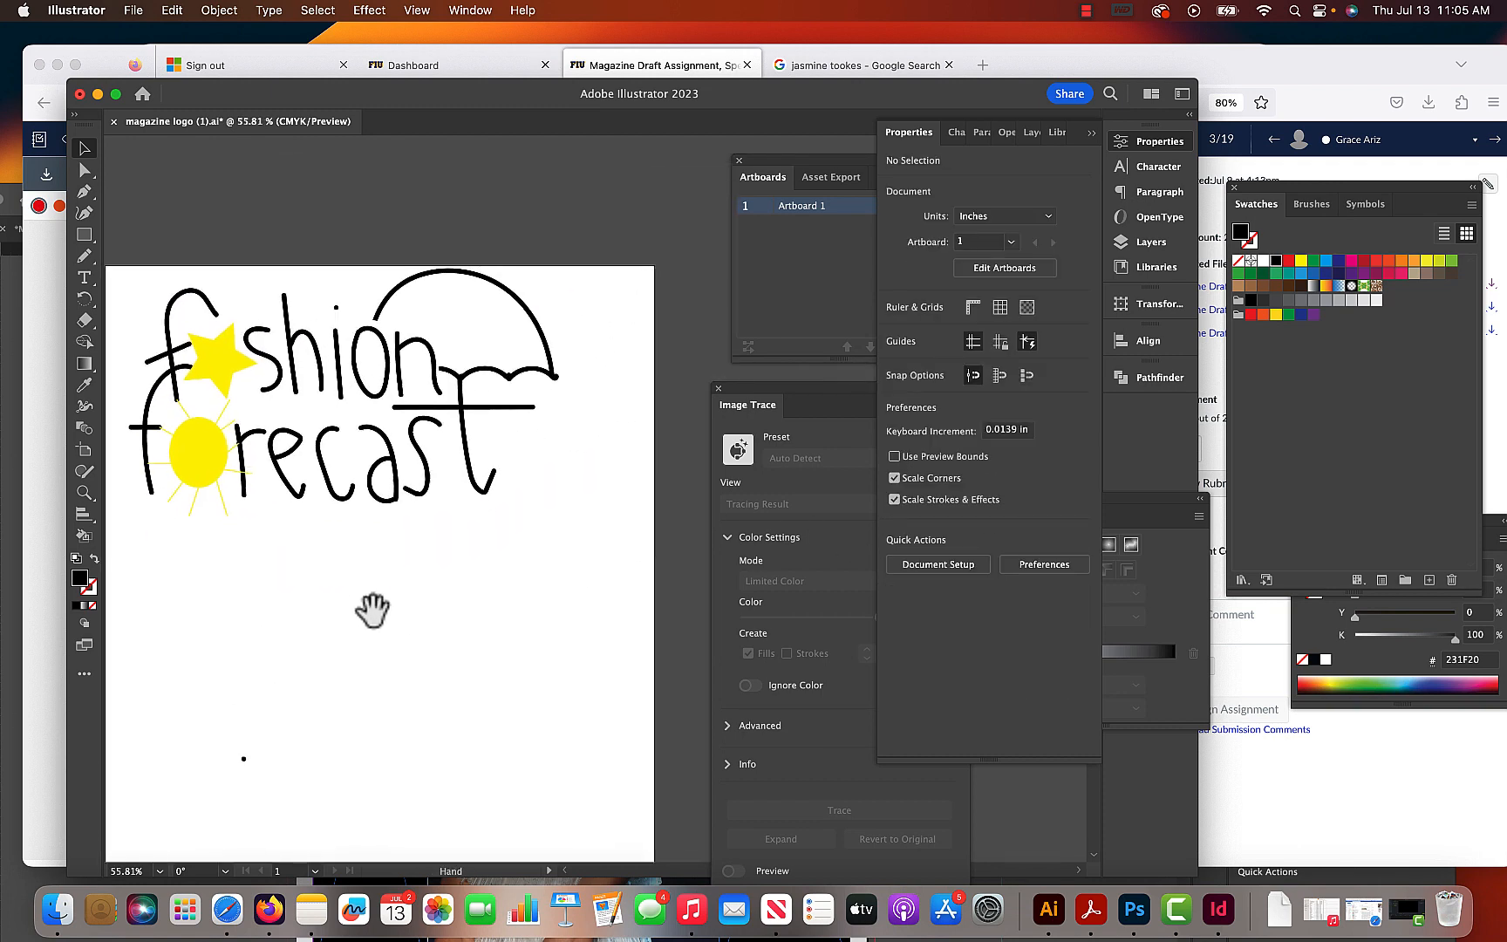
pyautogui.moveTo(592, 611); pyautogui.dragTo(173, 267)
pyautogui.press('a')
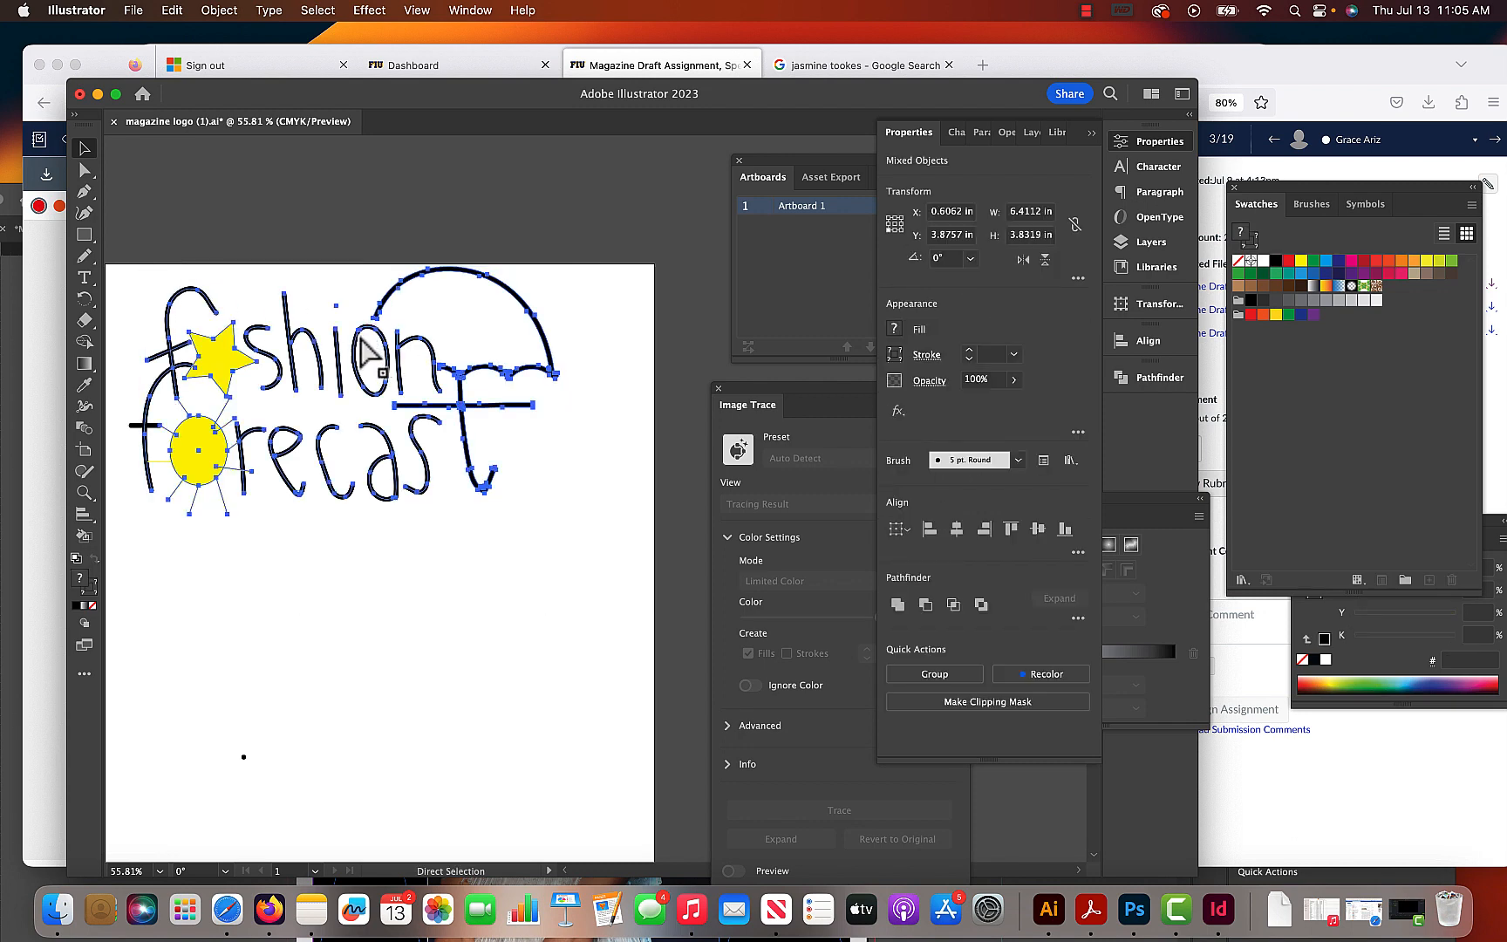
pyautogui.press('super+g')
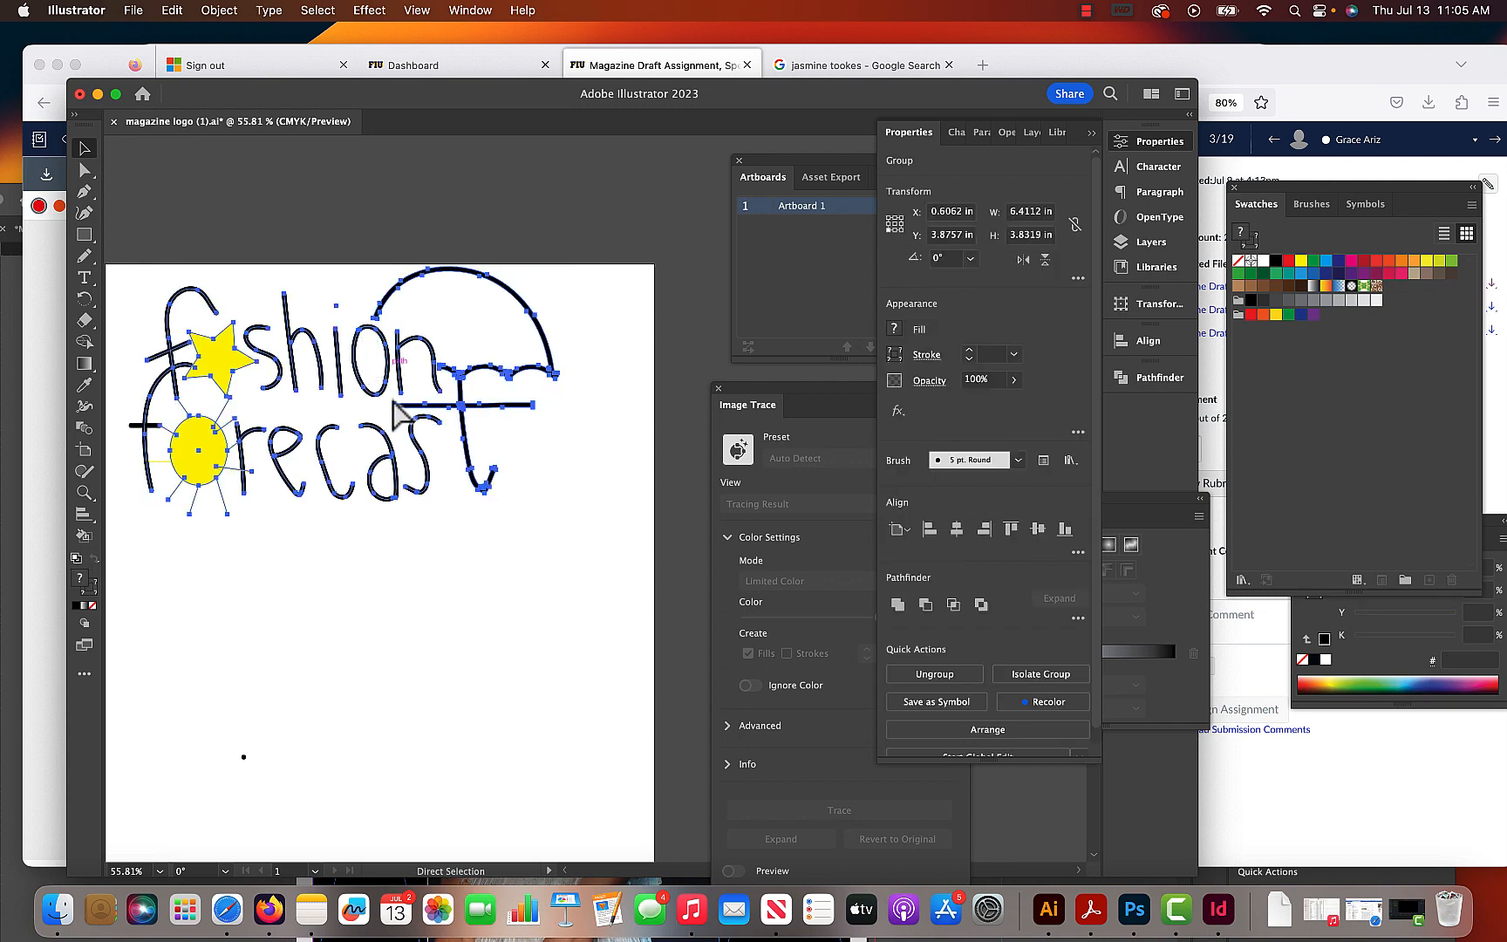
pyautogui.press('v')
pyautogui.click(371, 564)
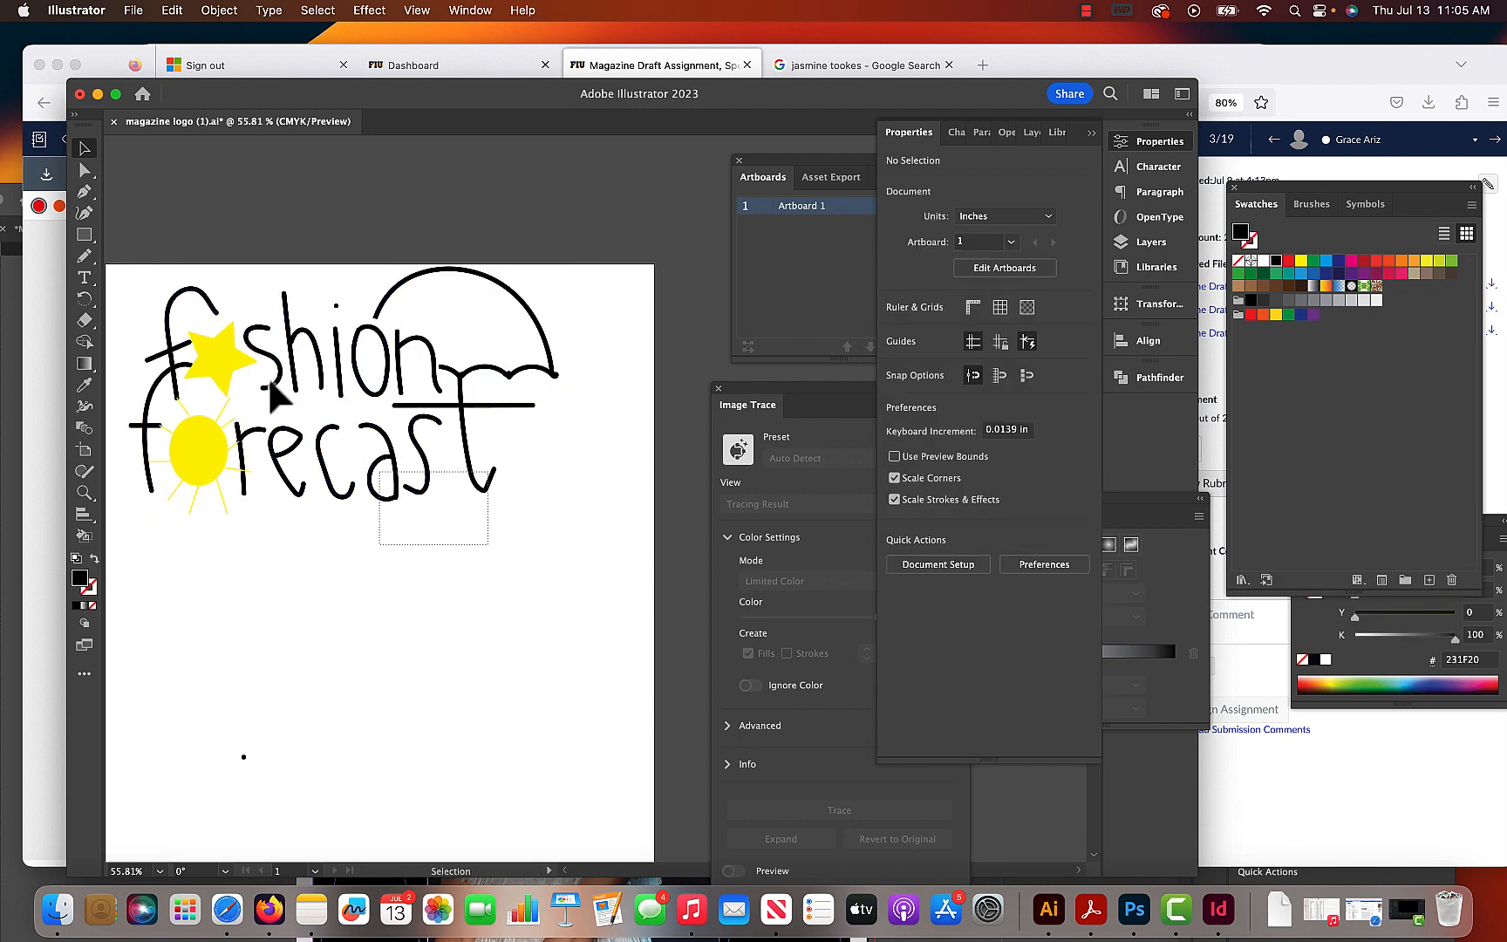
# - Thicken all of the sun's rays to a 3 pt stroke
pyautogui.press('z')
pyautogui.moveTo(140, 377); pyautogui.dragTo(460, 613)
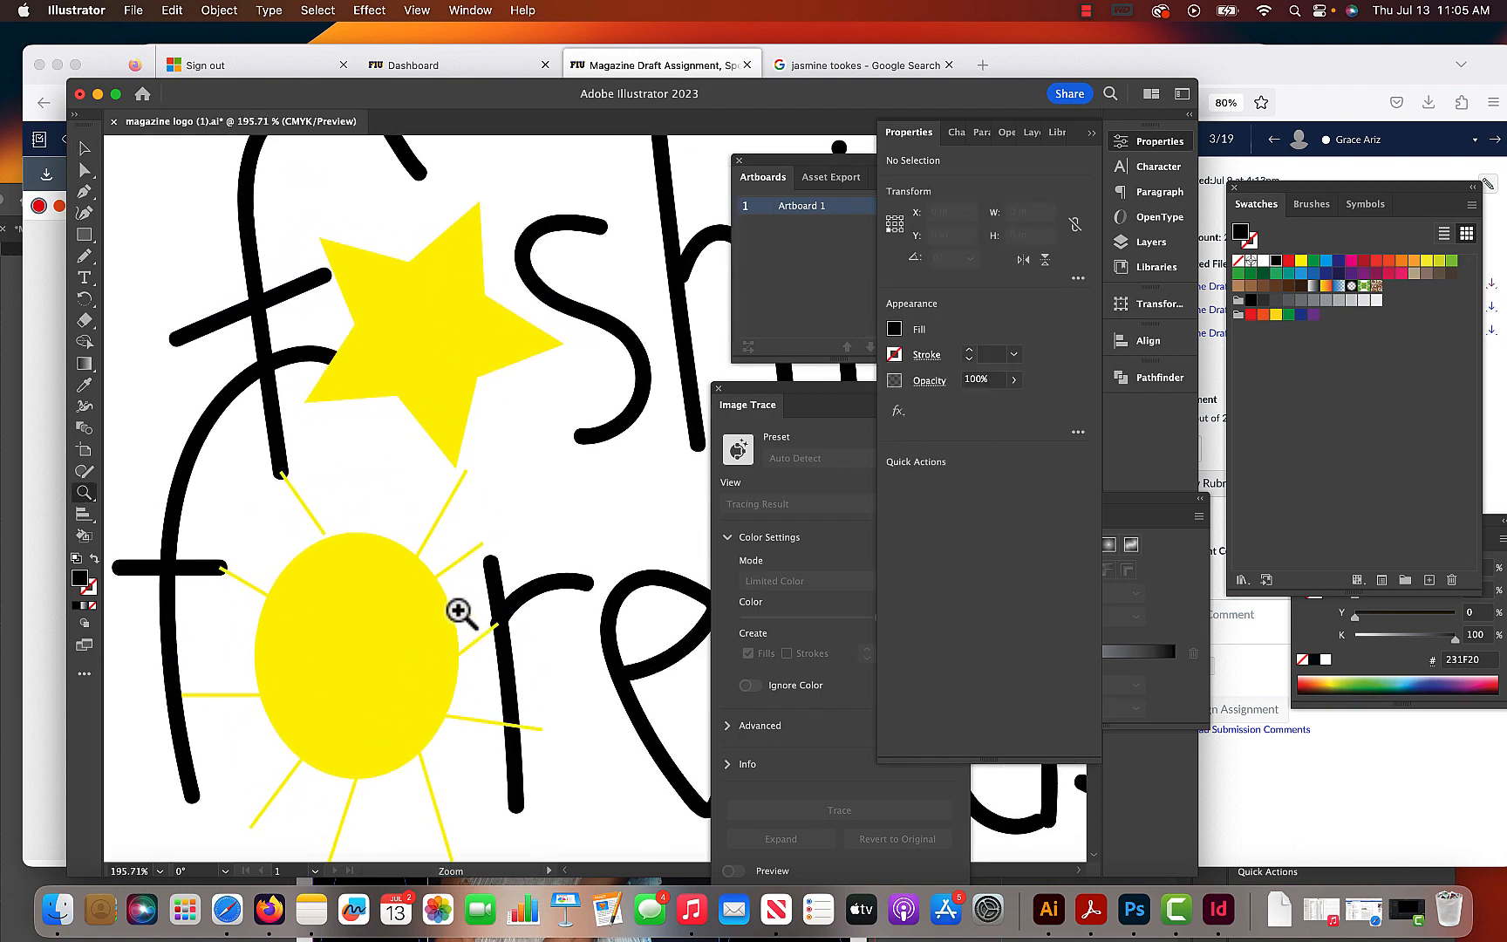
pyautogui.click(84, 170)
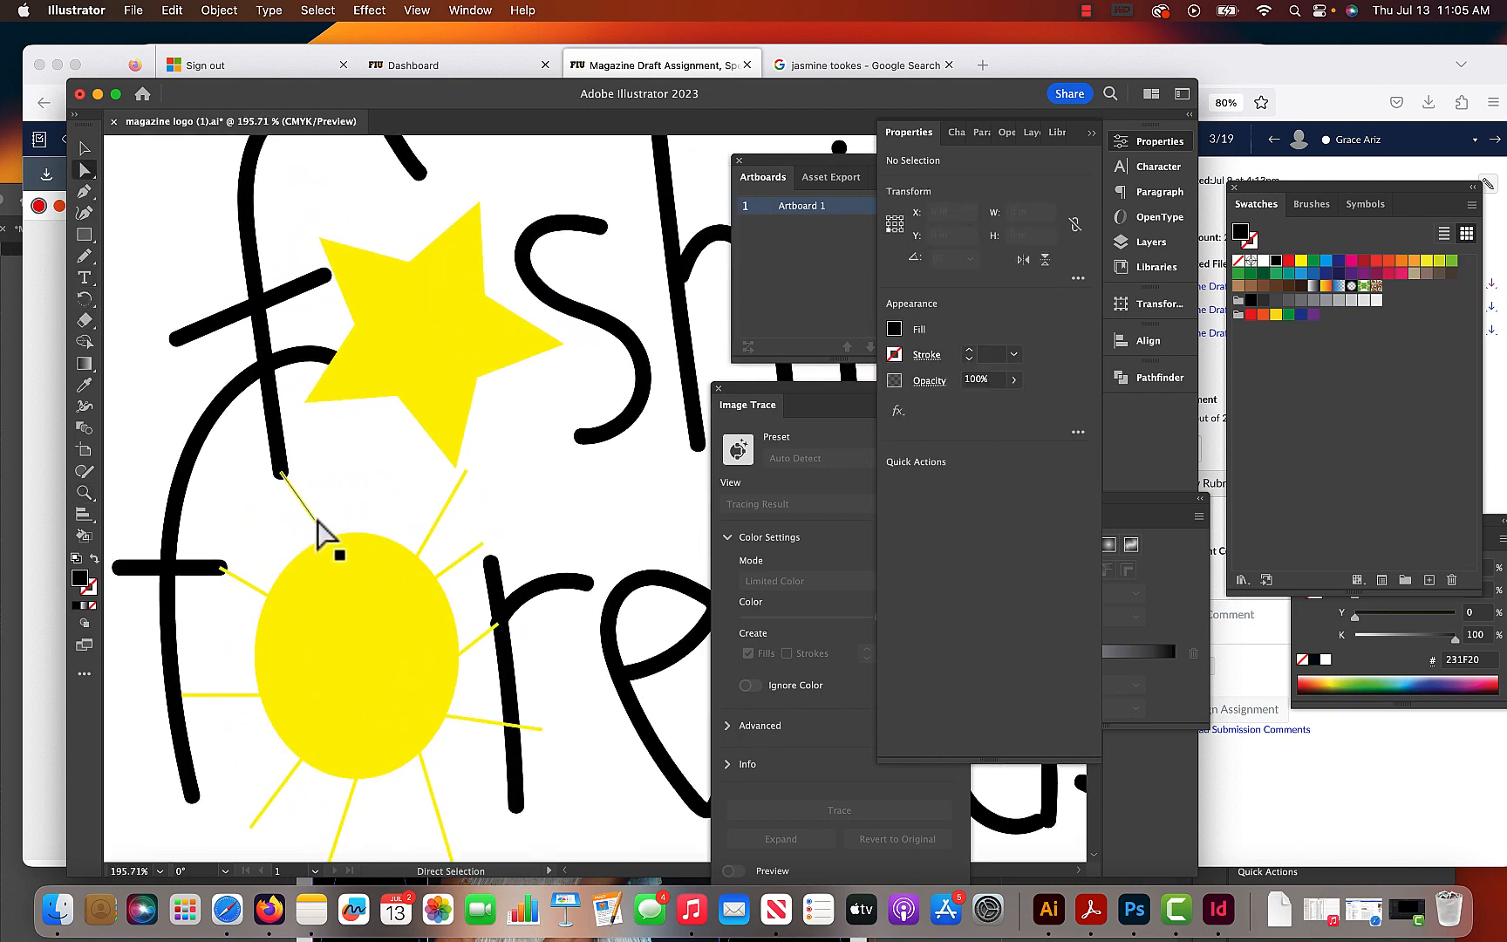
pyautogui.click(318, 523)
pyautogui.keyDown('shift'); pyautogui.click(261, 593); pyautogui.keyUp('shift')
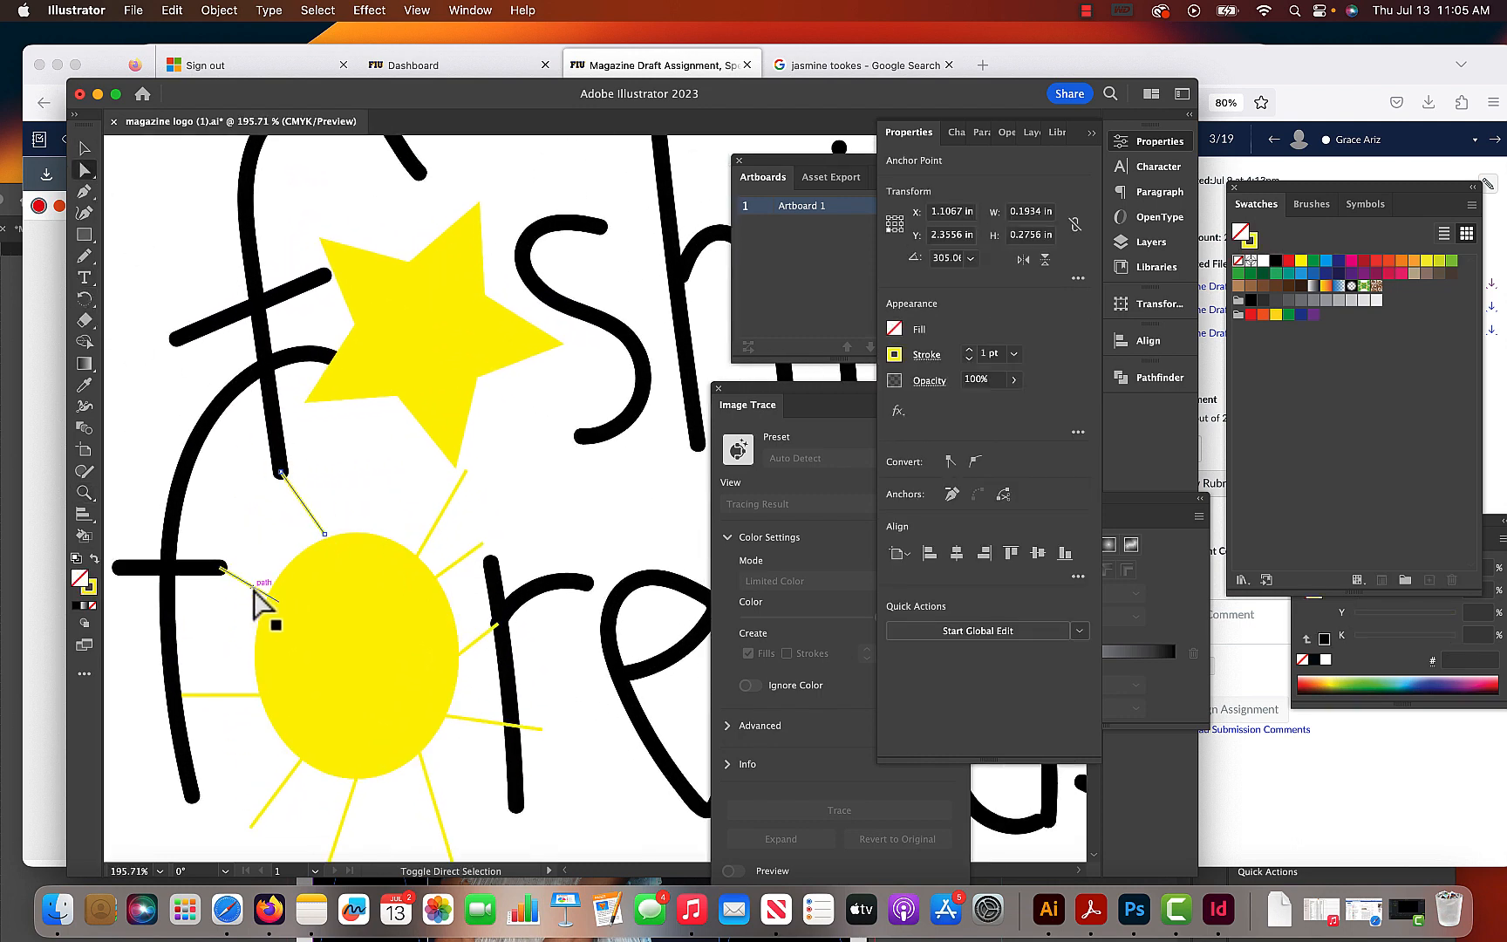
pyautogui.keyDown('shift'); pyautogui.click(224, 696); pyautogui.keyUp('shift')
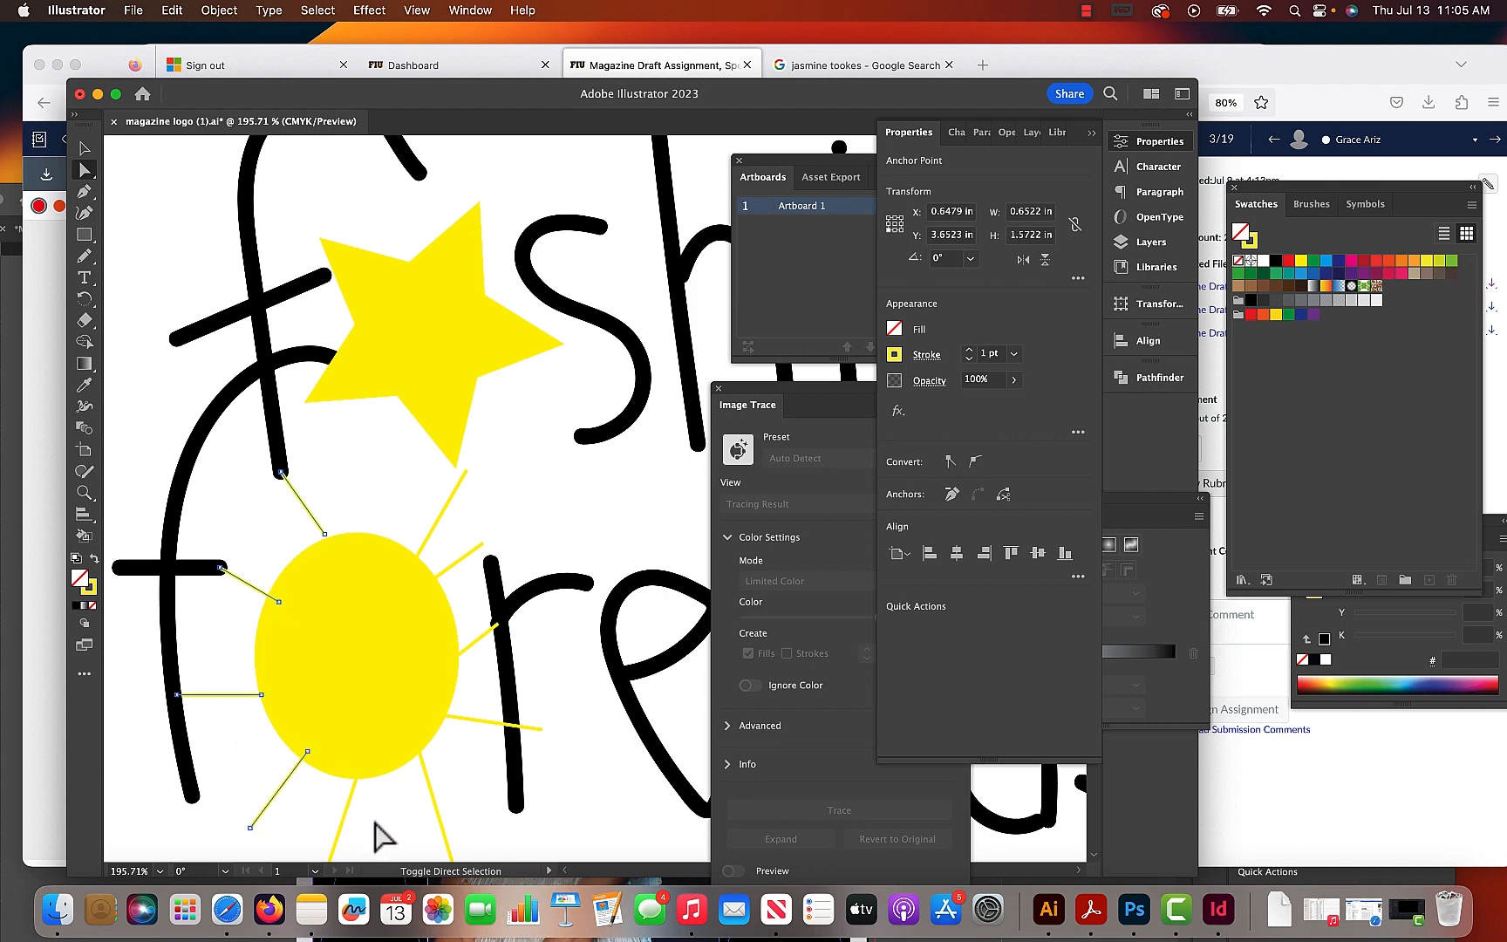
pyautogui.keyDown('shift'); pyautogui.click(347, 818); pyautogui.keyUp('shift')
pyautogui.keyDown('shift'); pyautogui.click(440, 815); pyautogui.keyUp('shift')
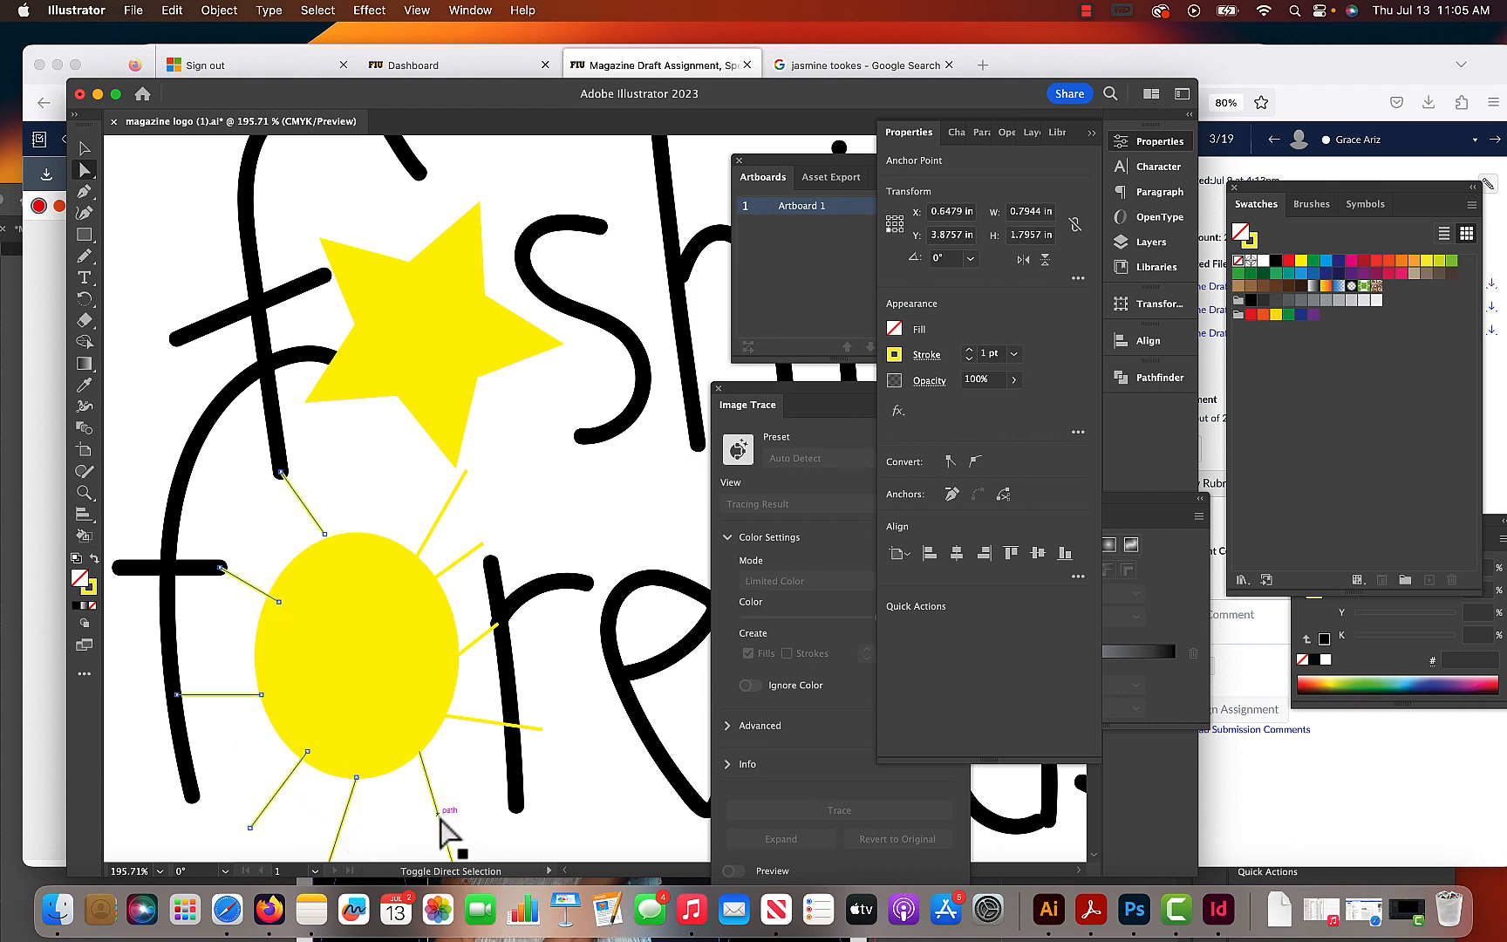
pyautogui.keyDown('shift'); pyautogui.click(479, 719); pyautogui.keyUp('shift')
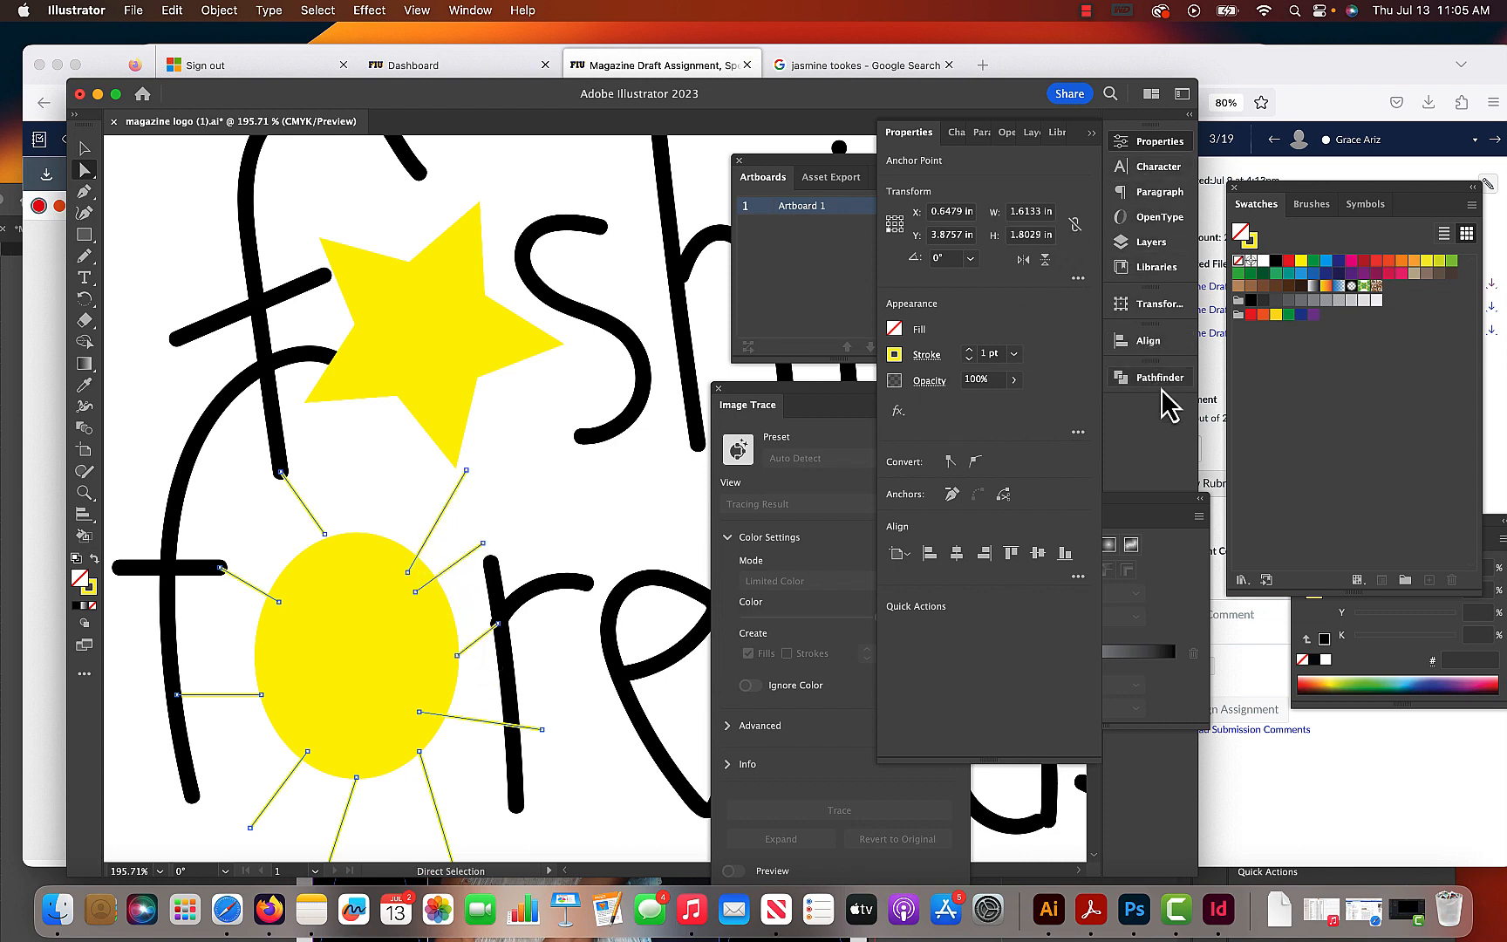
pyautogui.click(969, 350)
pyautogui.click(969, 349)
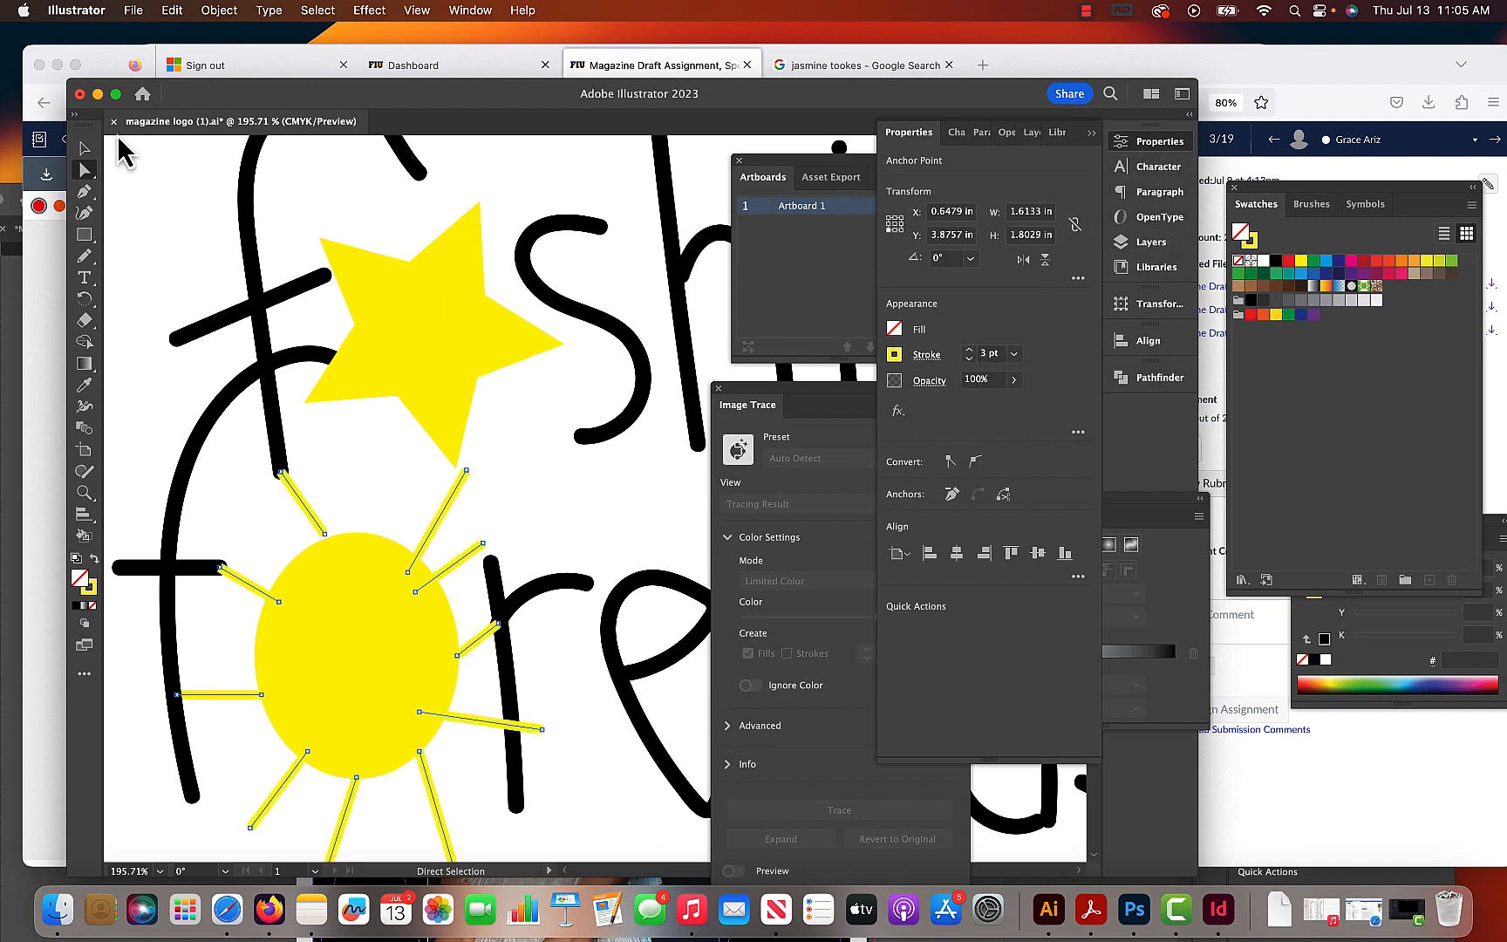
pyautogui.click(86, 148)
pyautogui.click(543, 362)
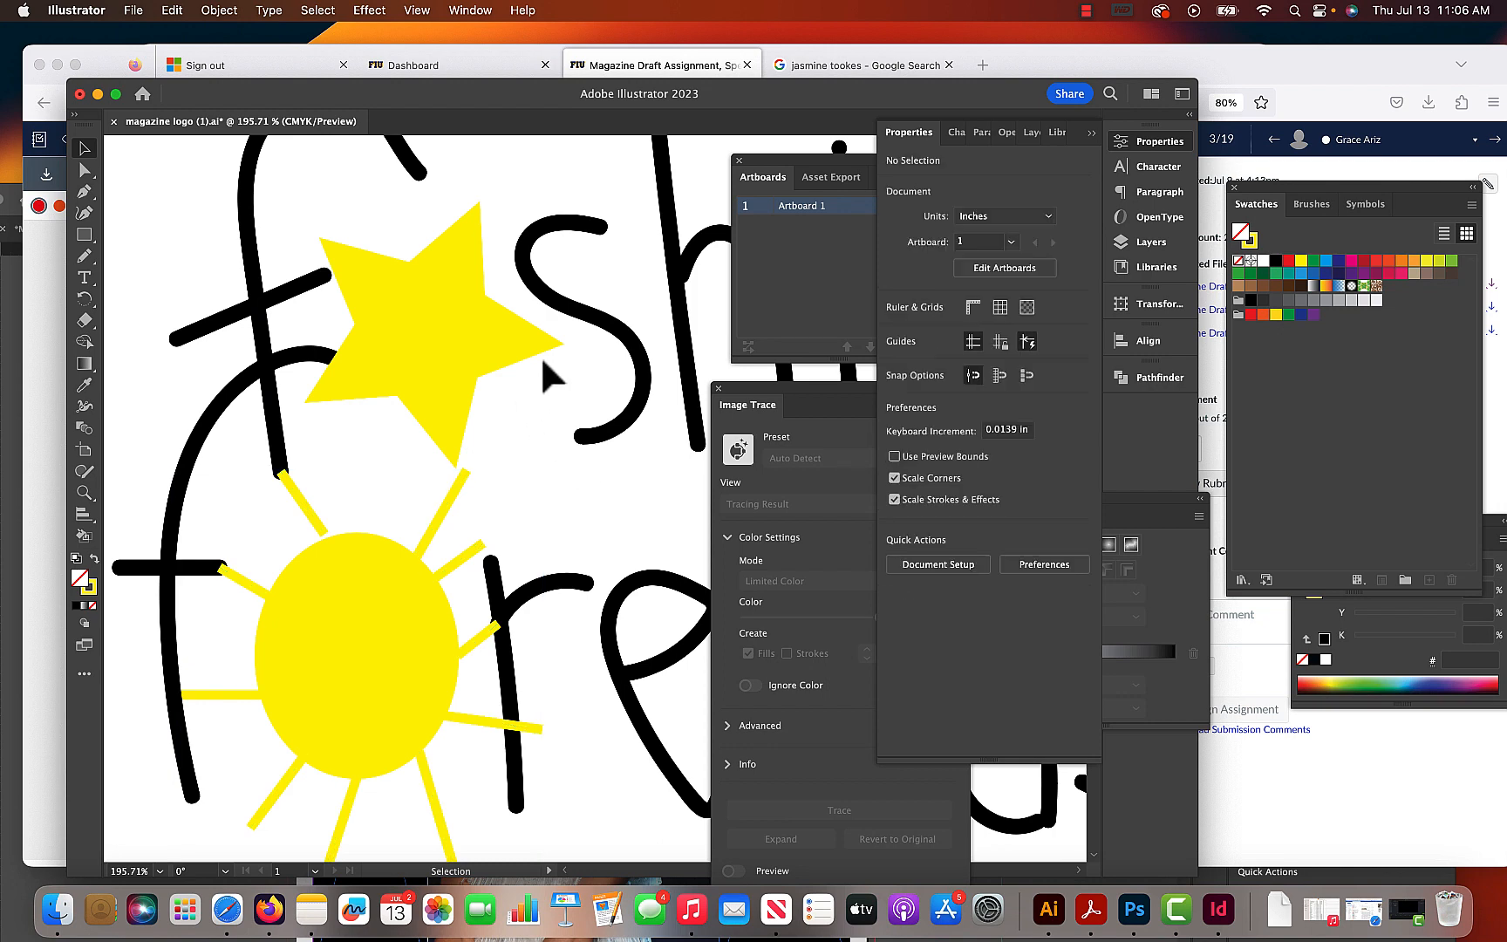
# - Select the whole "fashion forecast" logo artwork and copy it
pyautogui.press('super+0')
pyautogui.press('space')
pyautogui.moveTo(586, 463); pyautogui.dragTo(475, 520)
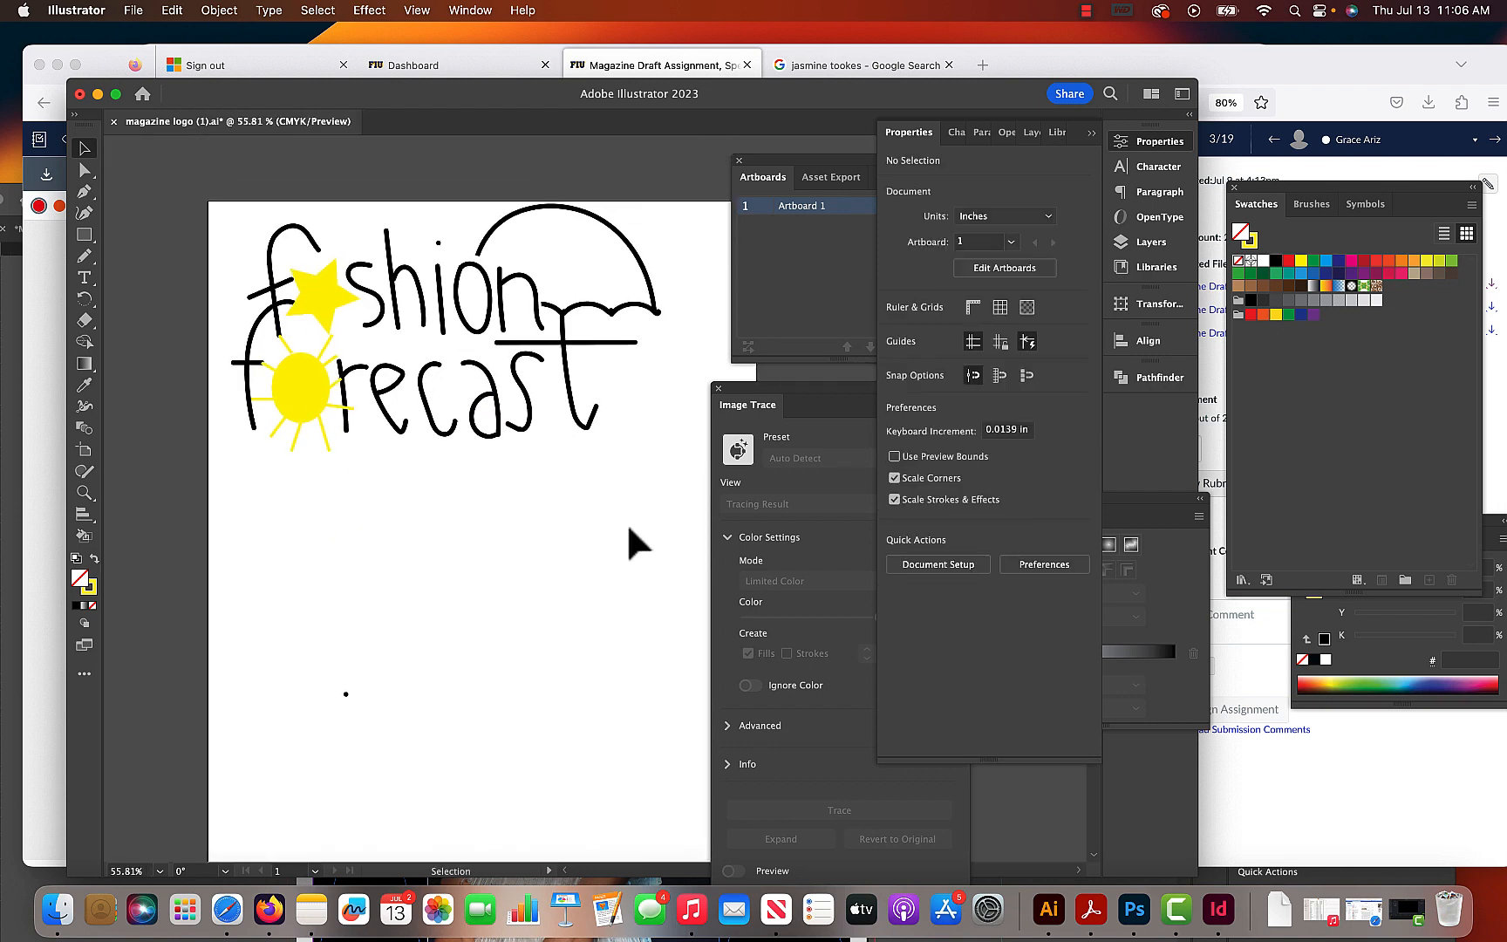
pyautogui.moveTo(628, 509); pyautogui.dragTo(272, 235)
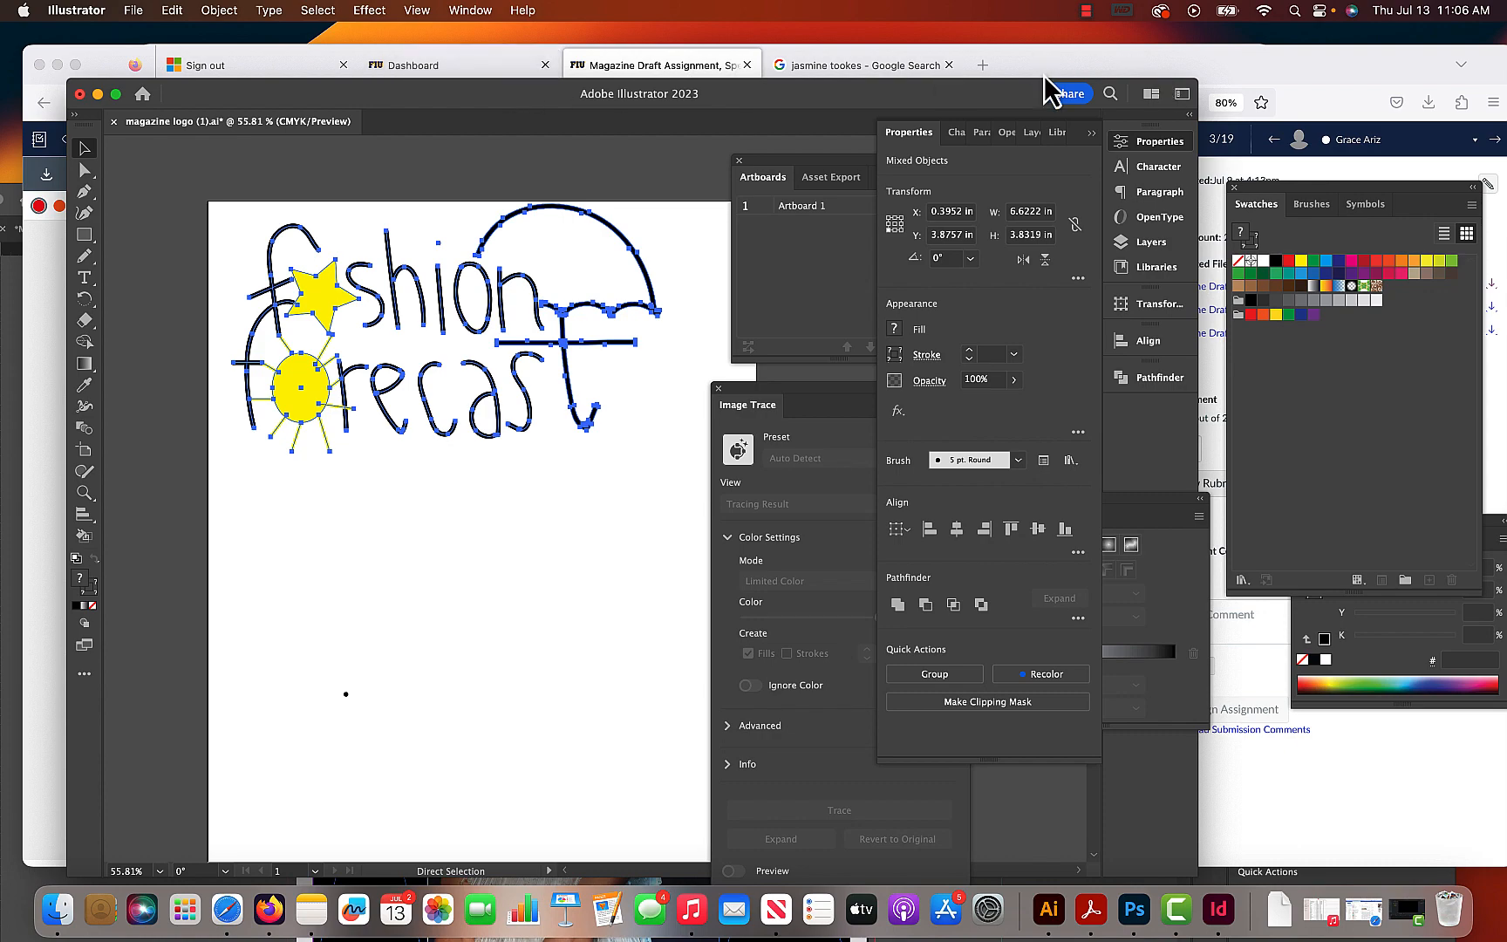
pyautogui.press('v')
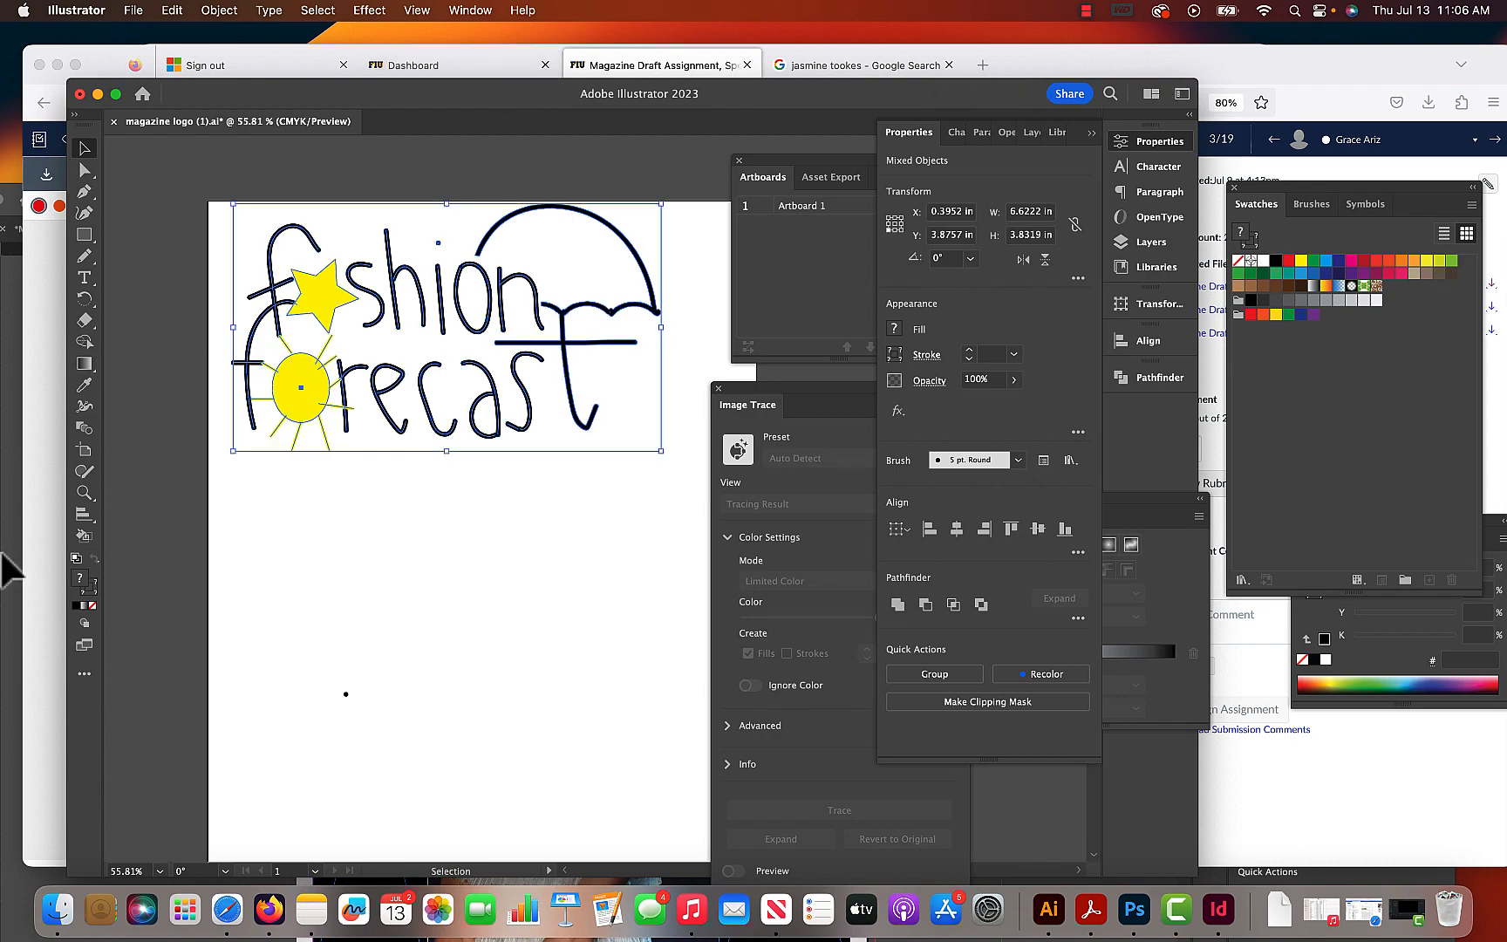
# - Switch to InDesign and paste the copied logo onto the cover page of Magazine Draft.indd
pyautogui.press('super+Tab')
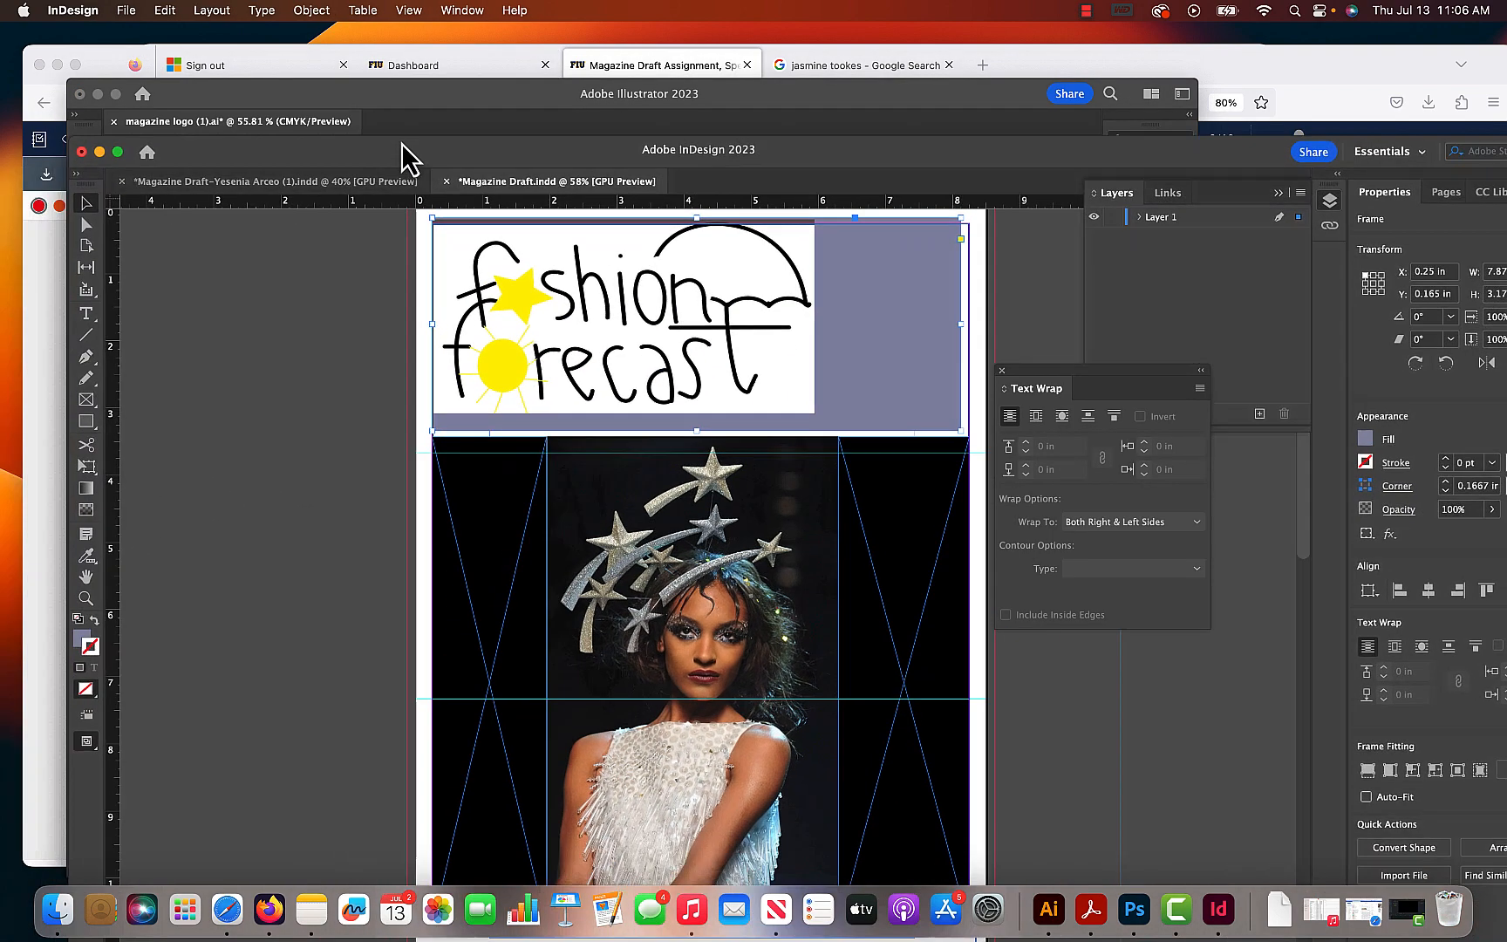
pyautogui.moveTo(402, 145); pyautogui.dragTo(365, 110)
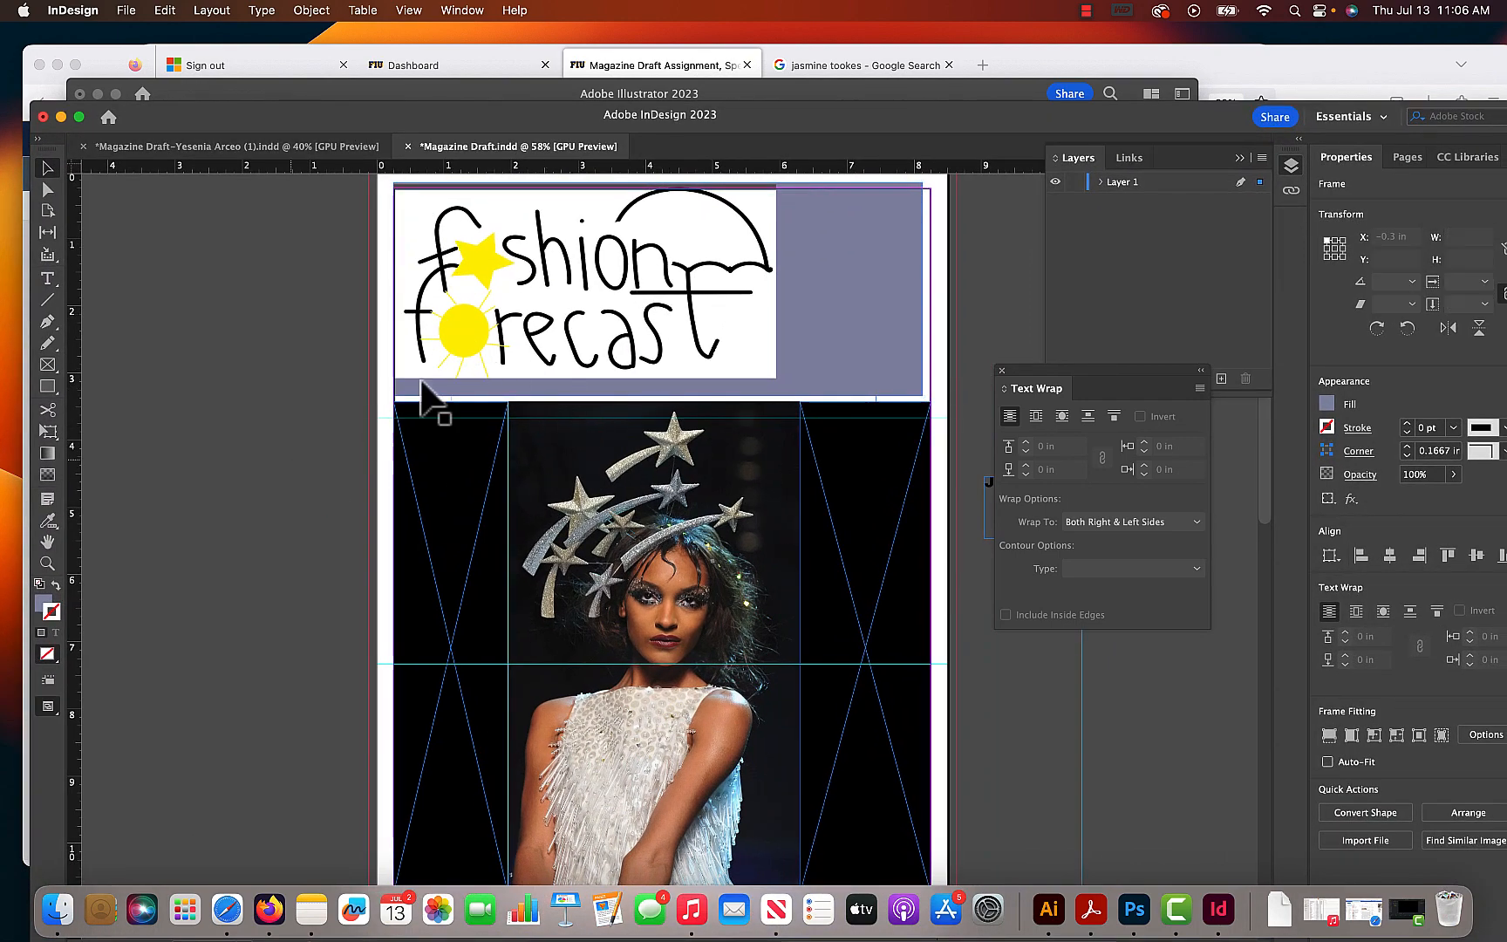
pyautogui.click(422, 392)
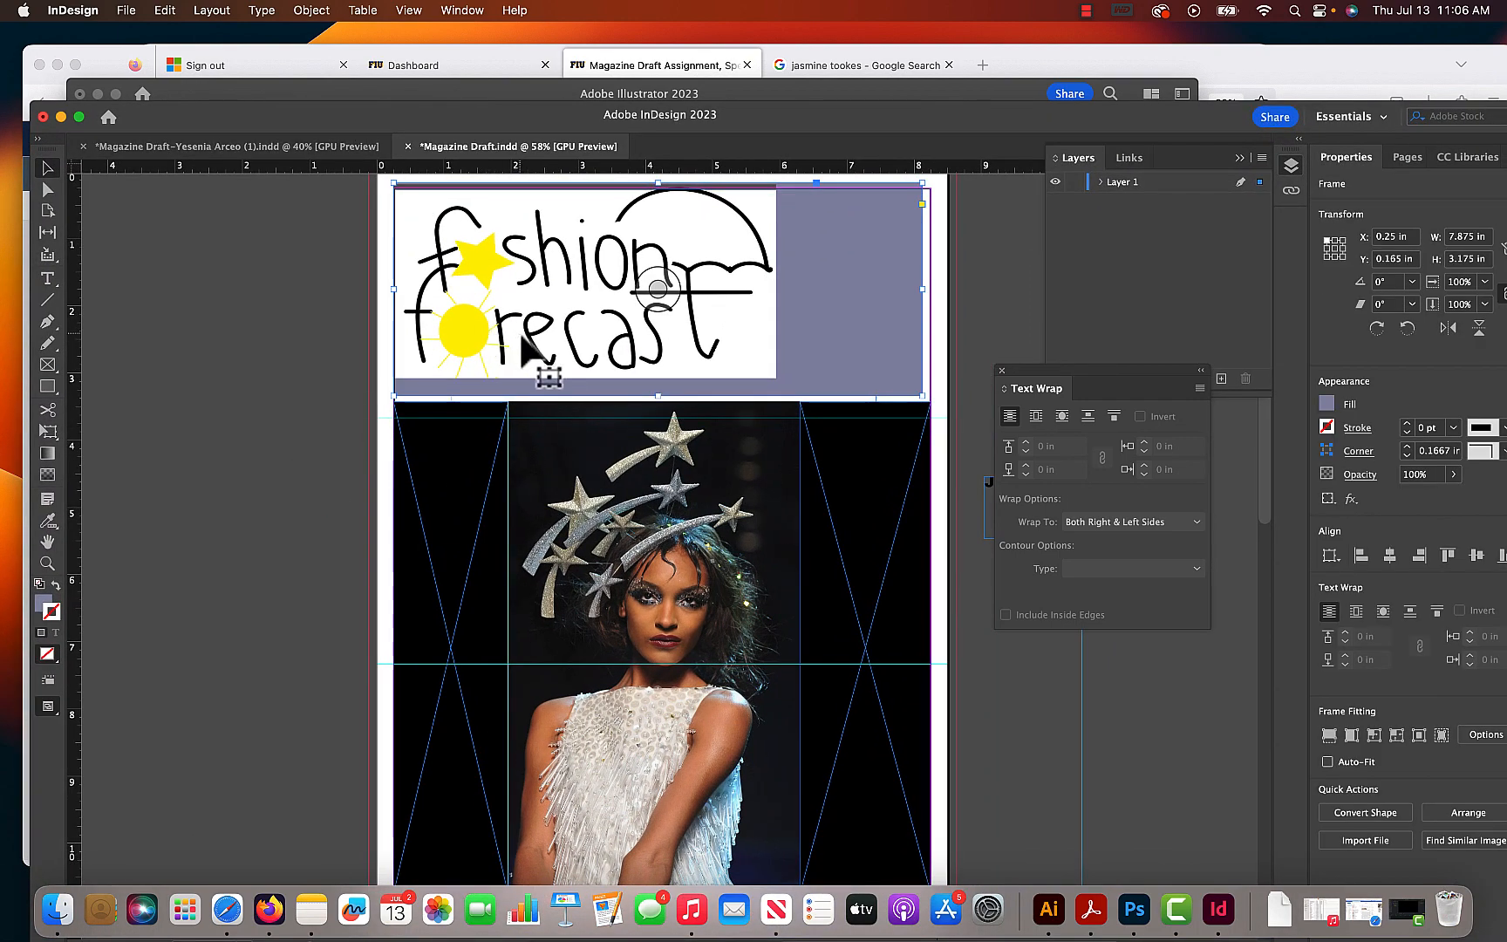
pyautogui.press('super+v')
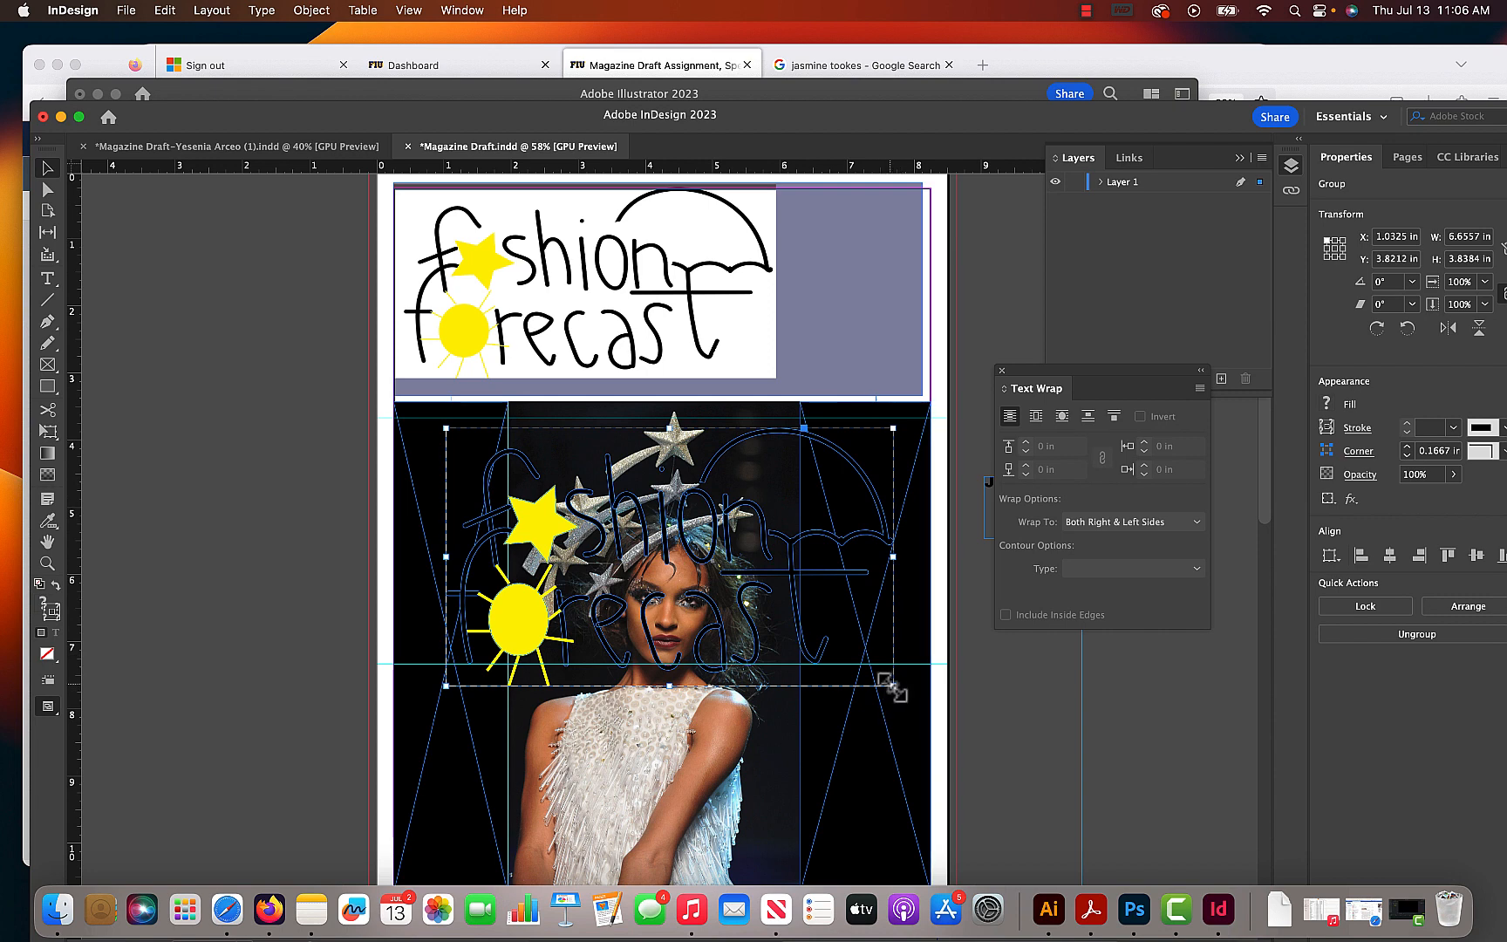
# - Scale the pasted logo down to about 5.03 × 2.90 in and place it over the masthead at about X 1.74, Y 0.29 in
pyautogui.moveTo(892, 686); pyautogui.dragTo(784, 623)
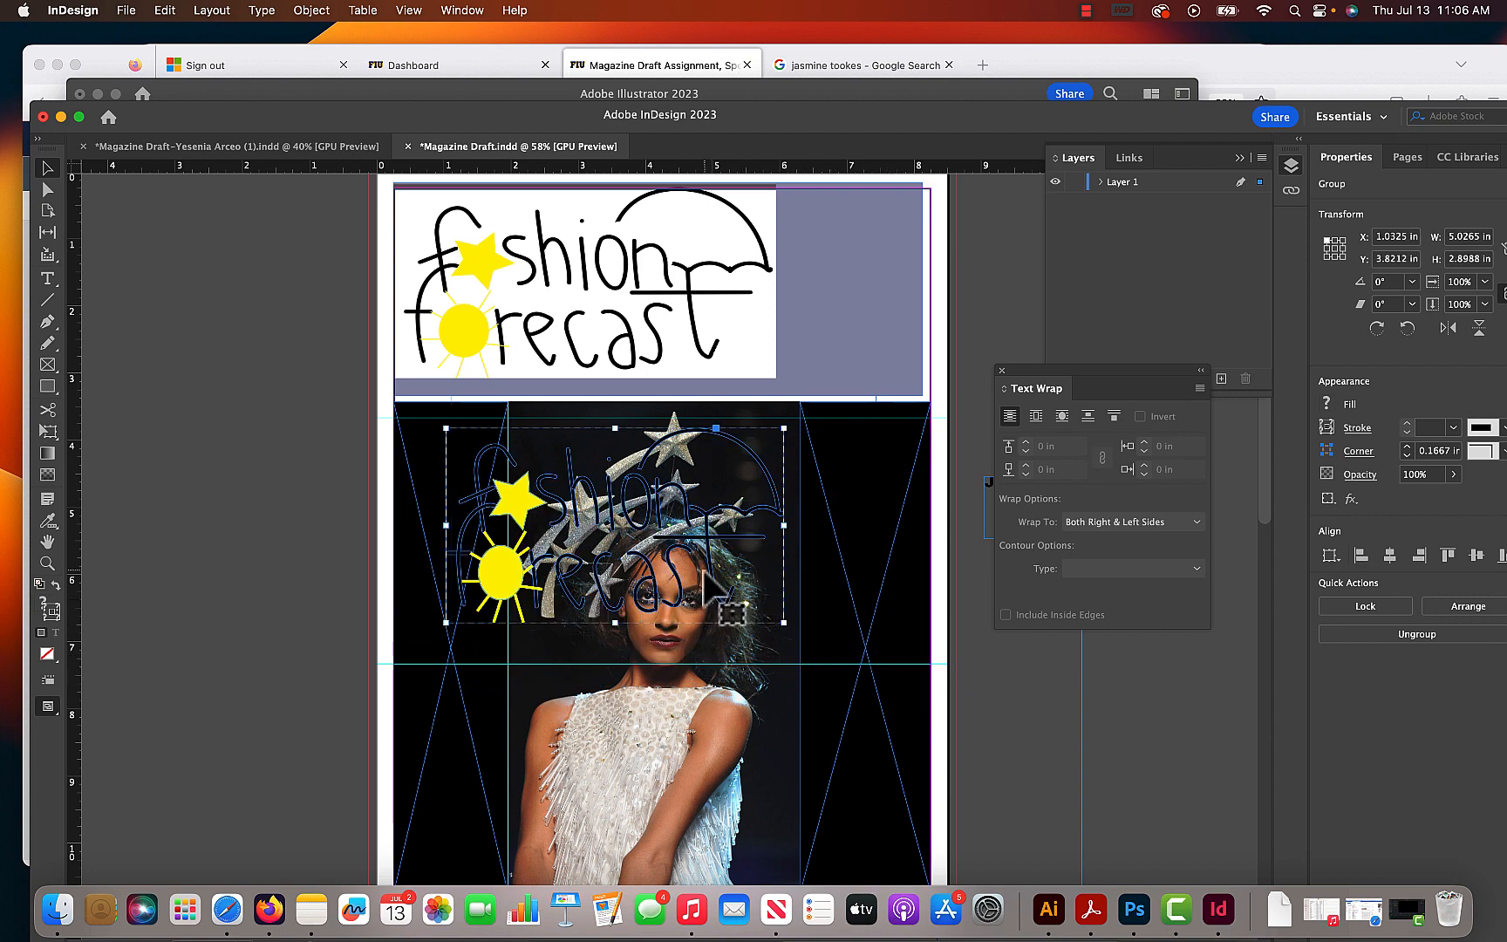
pyautogui.moveTo(704, 572); pyautogui.dragTo(768, 358)
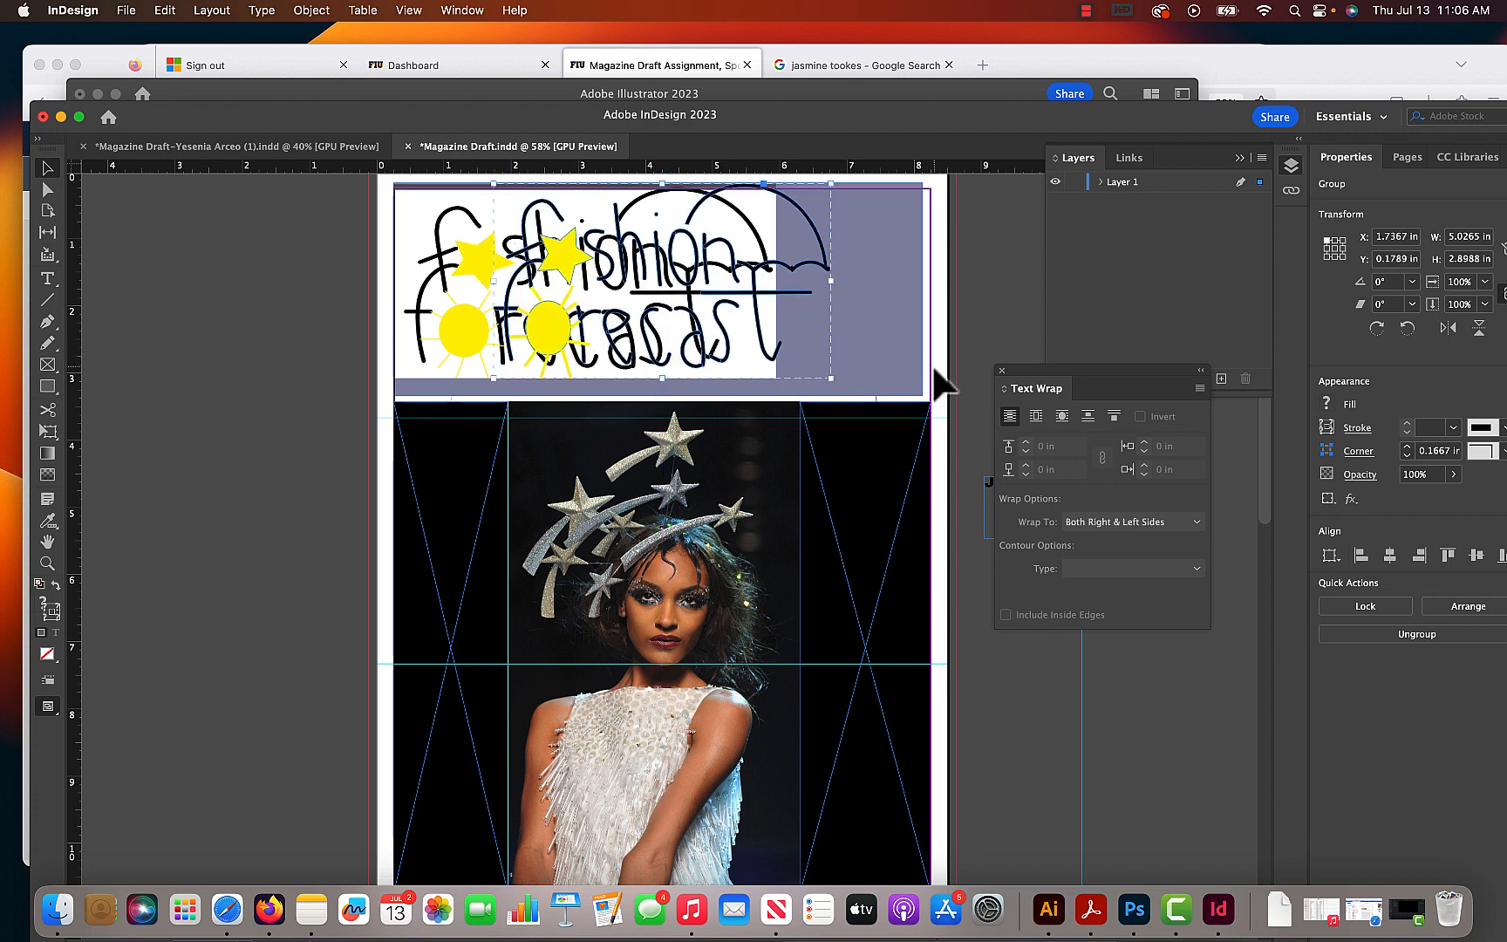
pyautogui.press('Down')
pyautogui.press('Down')
pyautogui.press('Down')
pyautogui.press('Down')
pyautogui.press('Down')
pyautogui.press('Down')
pyautogui.press('Down')
pyautogui.press('Down')
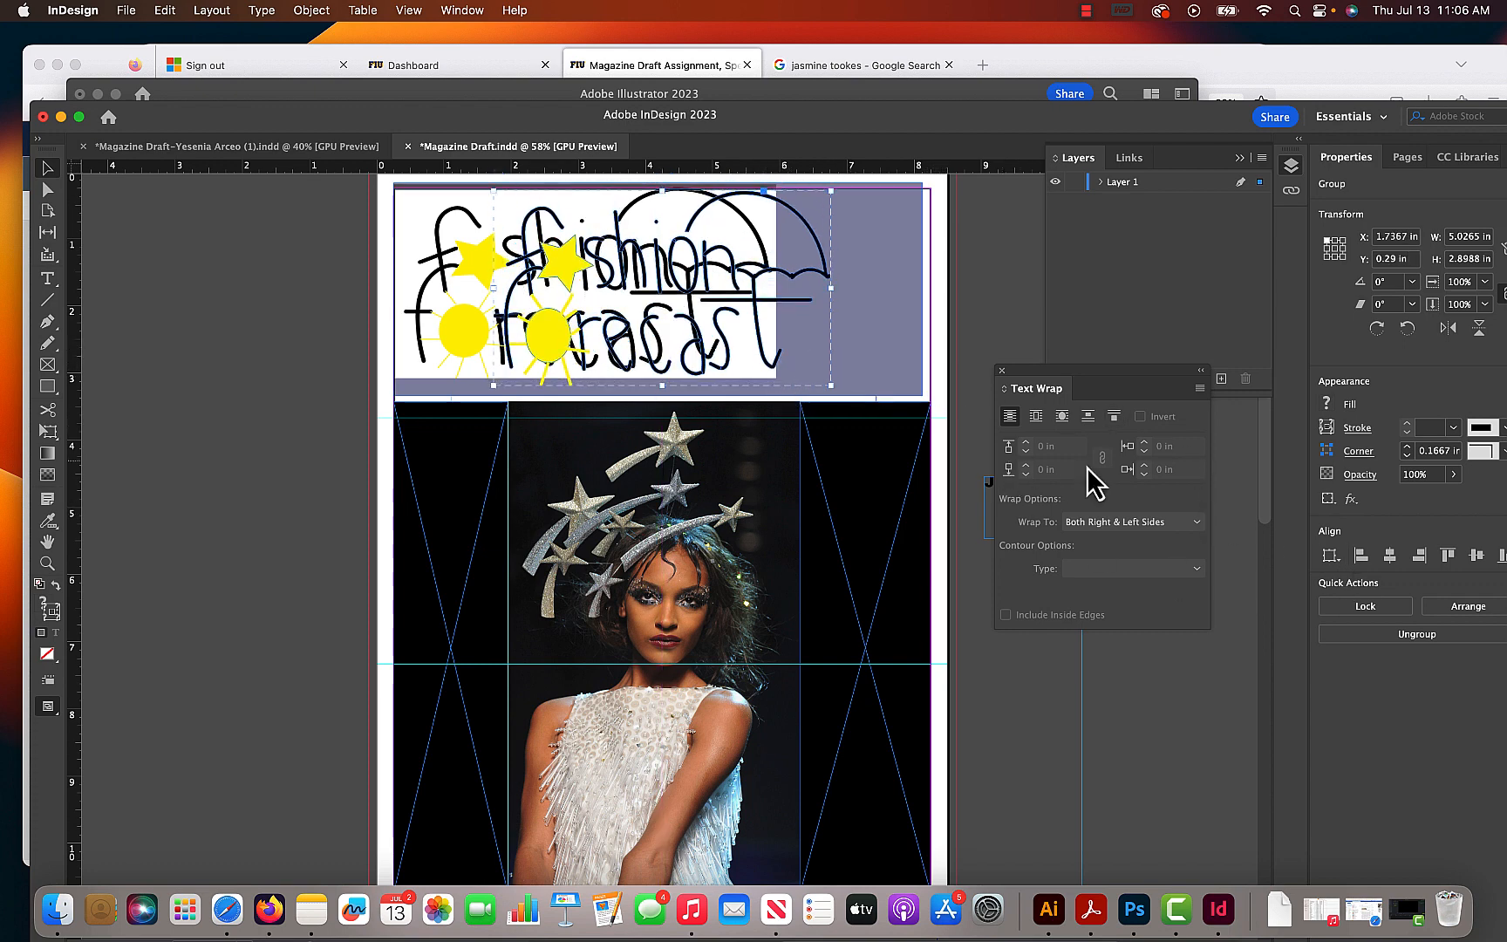
# - Add a new layer above Layer 1 and name it "logo 2"
pyautogui.moveTo(1146, 121); pyautogui.dragTo(1050, 80)
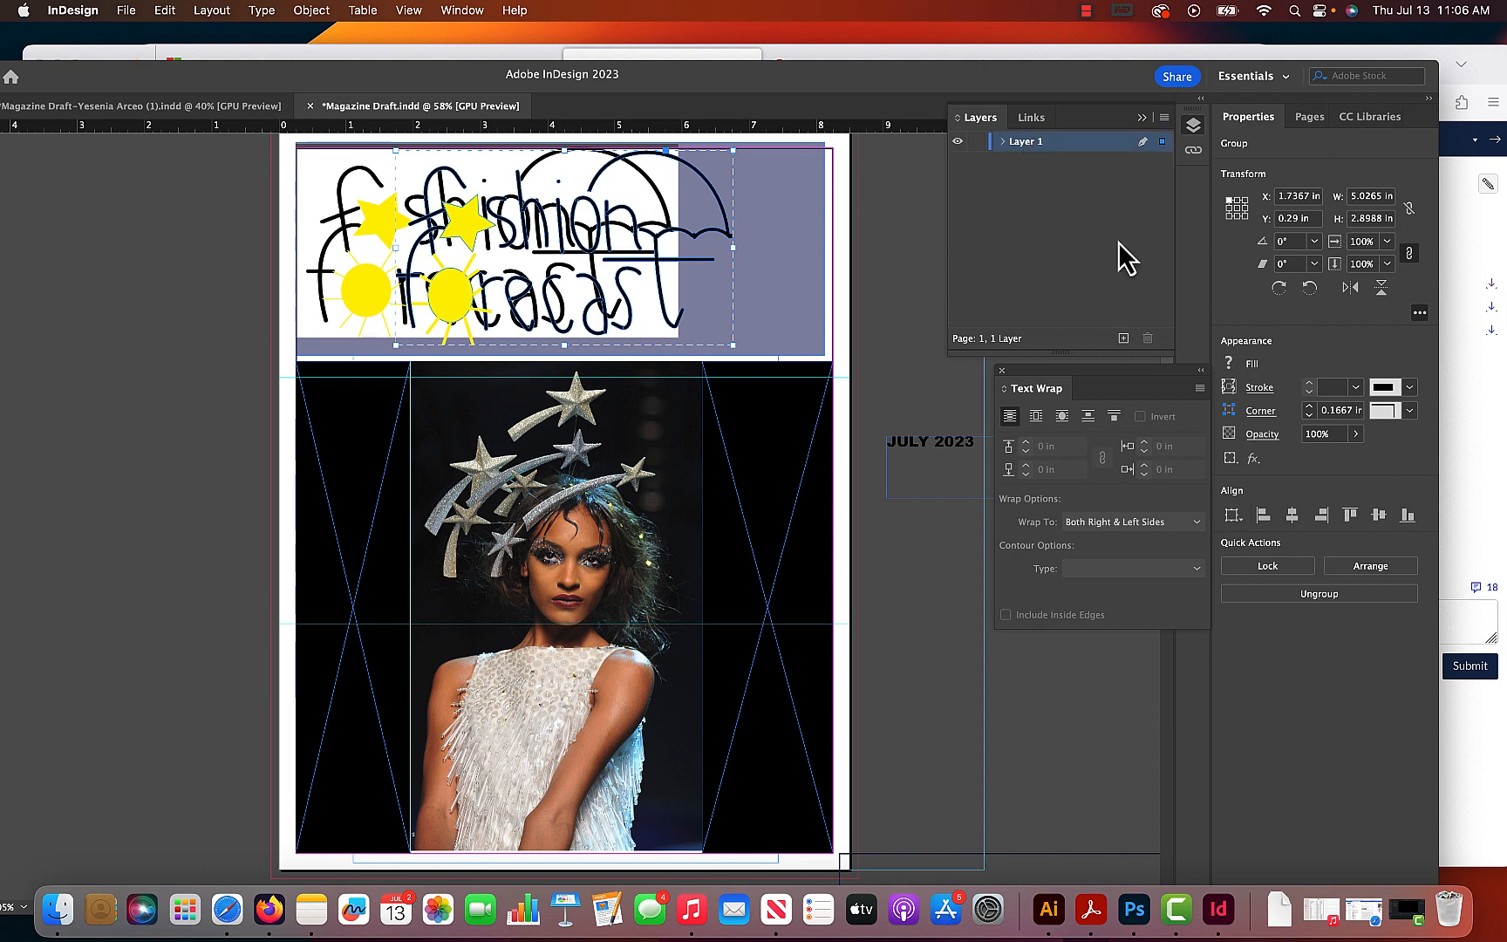
pyautogui.click(1029, 144)
pyautogui.click(1124, 337)
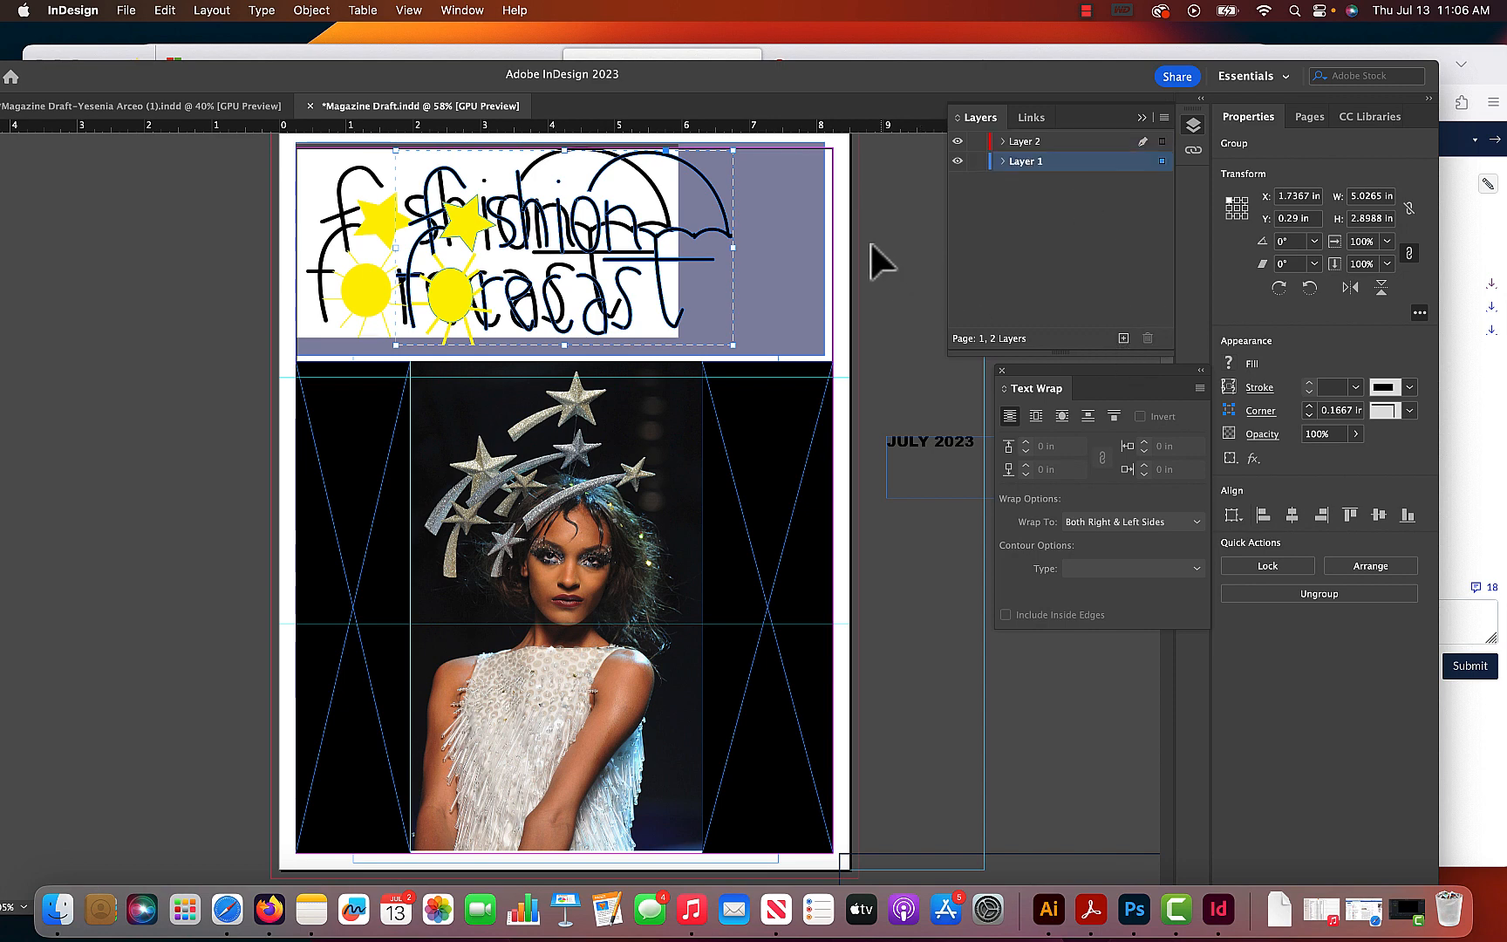
pyautogui.doubleClick(1030, 143)
pyautogui.write('logo')
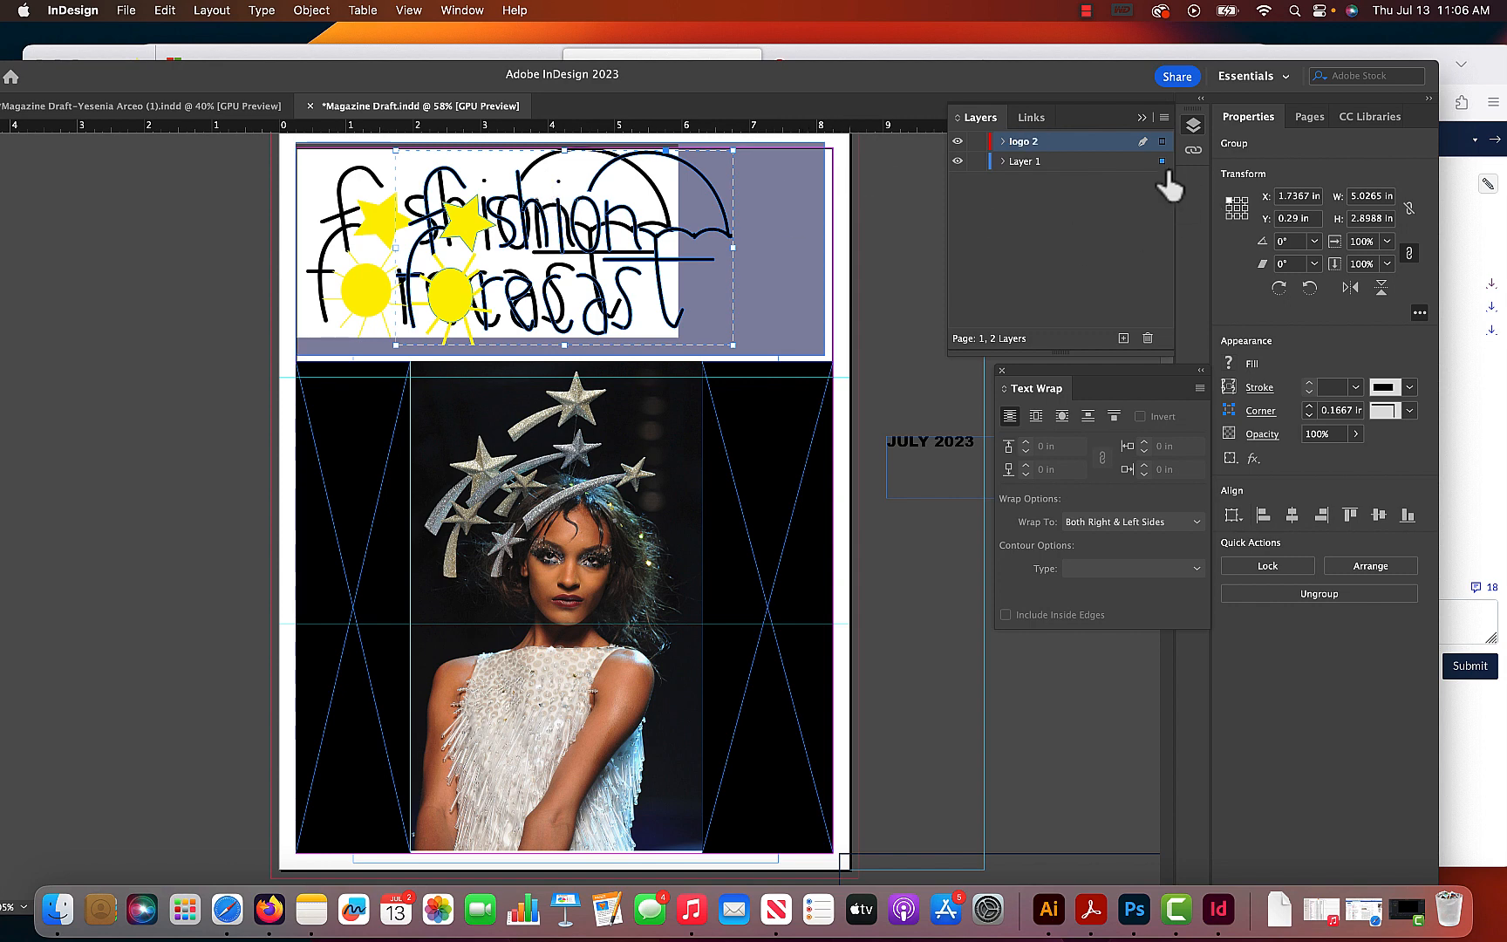
# - Assign the pasted logo to the "logo 2" layer and hide that layer
pyautogui.click(1163, 142)
pyautogui.click(958, 140)
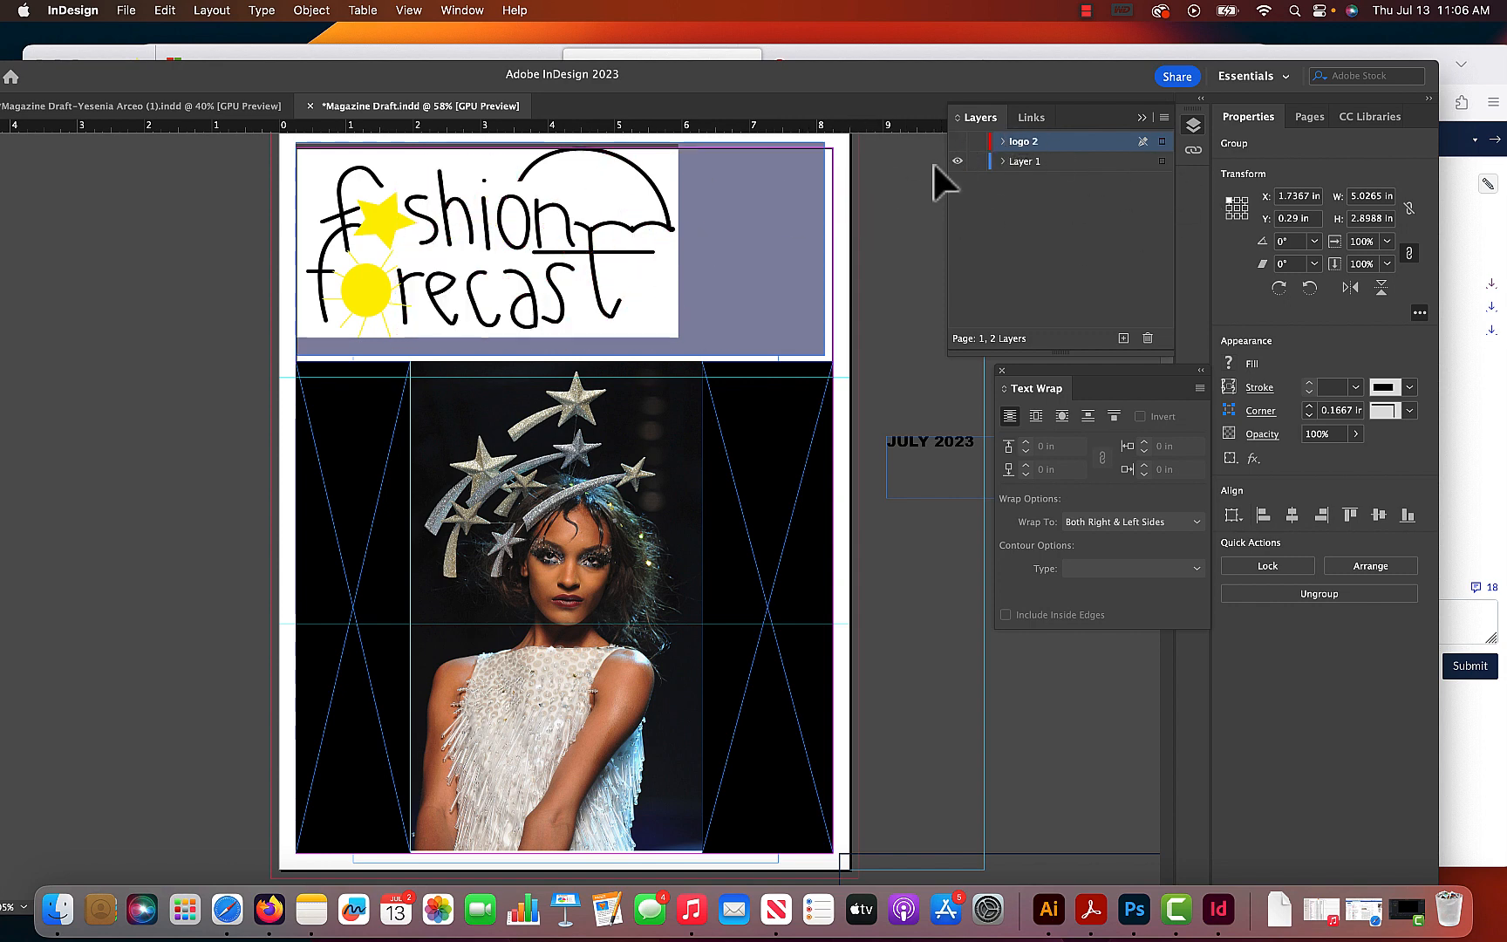
# - Draw an empty frame across the masthead and enlarge it to about 8.95 × 3.31 in, extending past the page's top edge
pyautogui.click(731, 219)
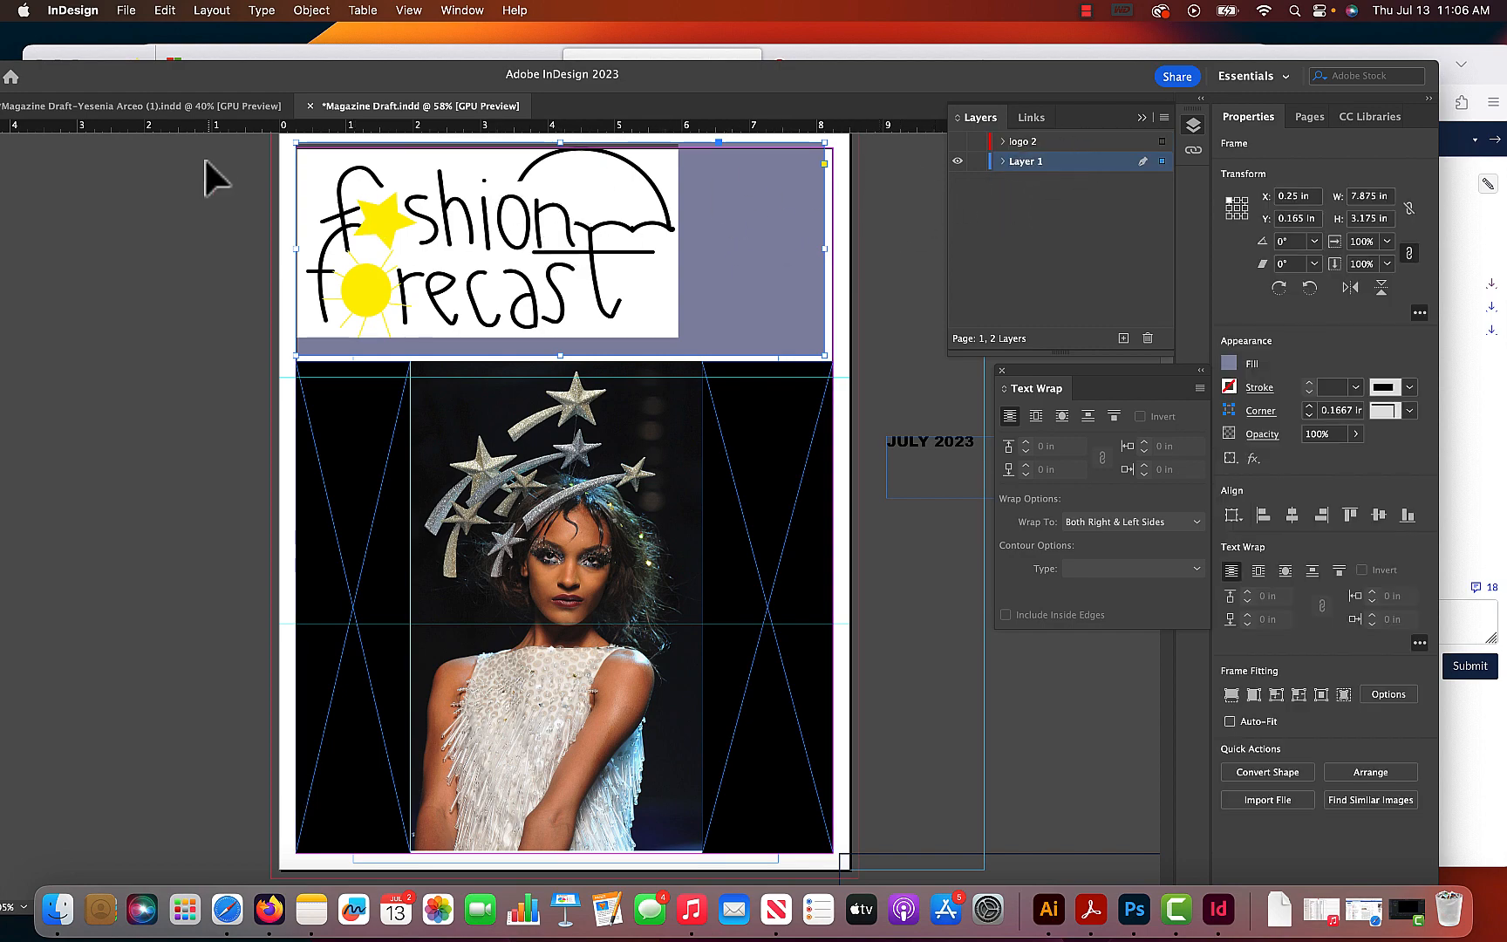
pyautogui.moveTo(275, 93); pyautogui.dragTo(337, 75)
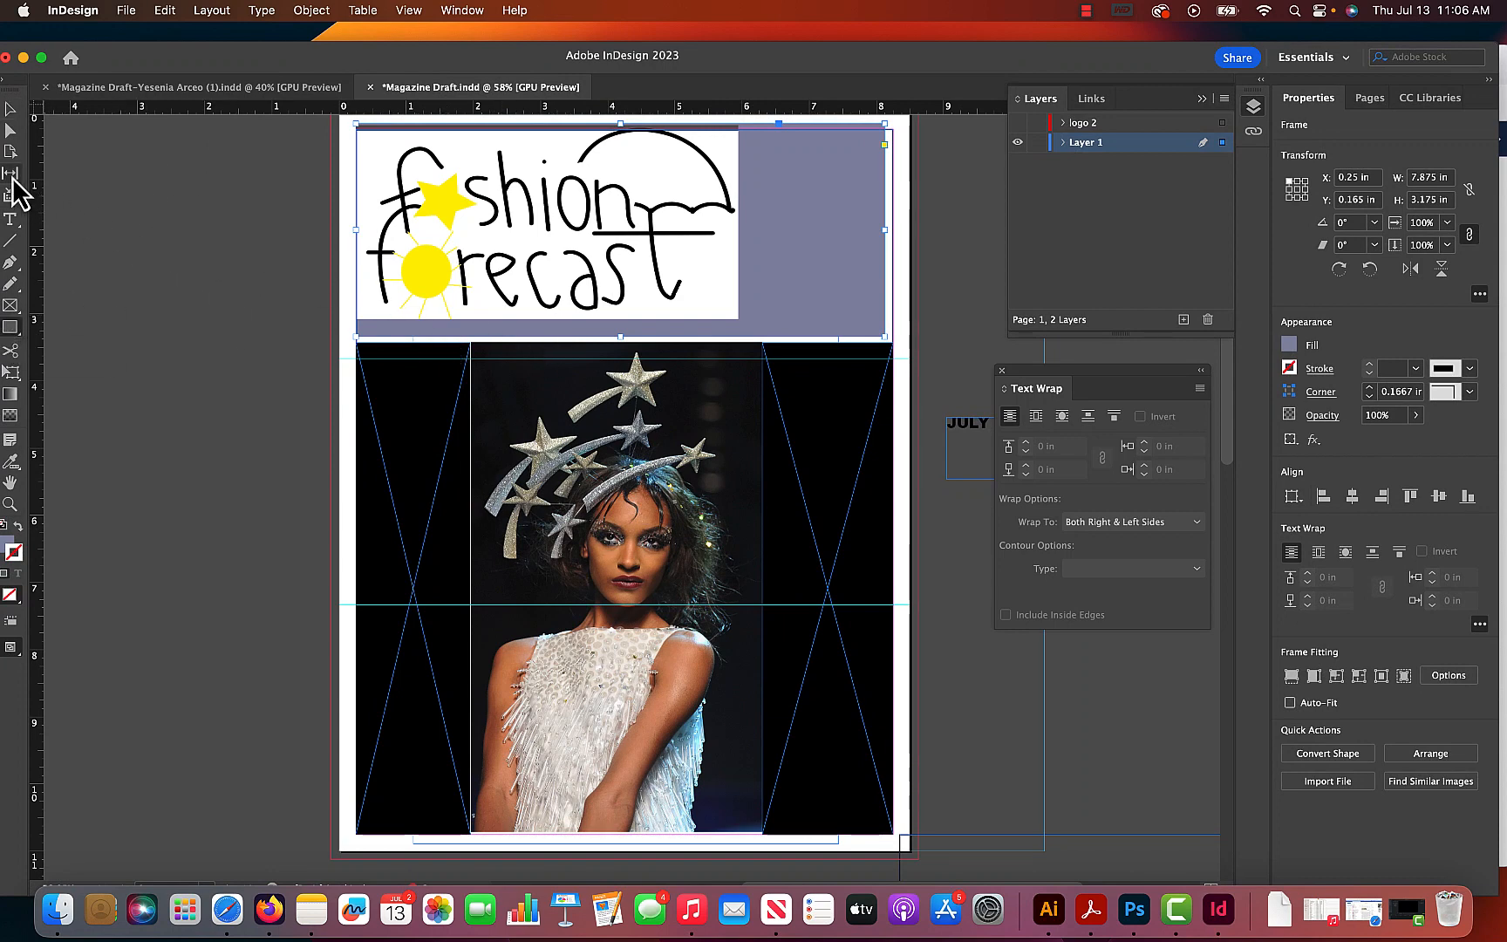
pyautogui.moveTo(148, 66); pyautogui.dragTo(220, 68)
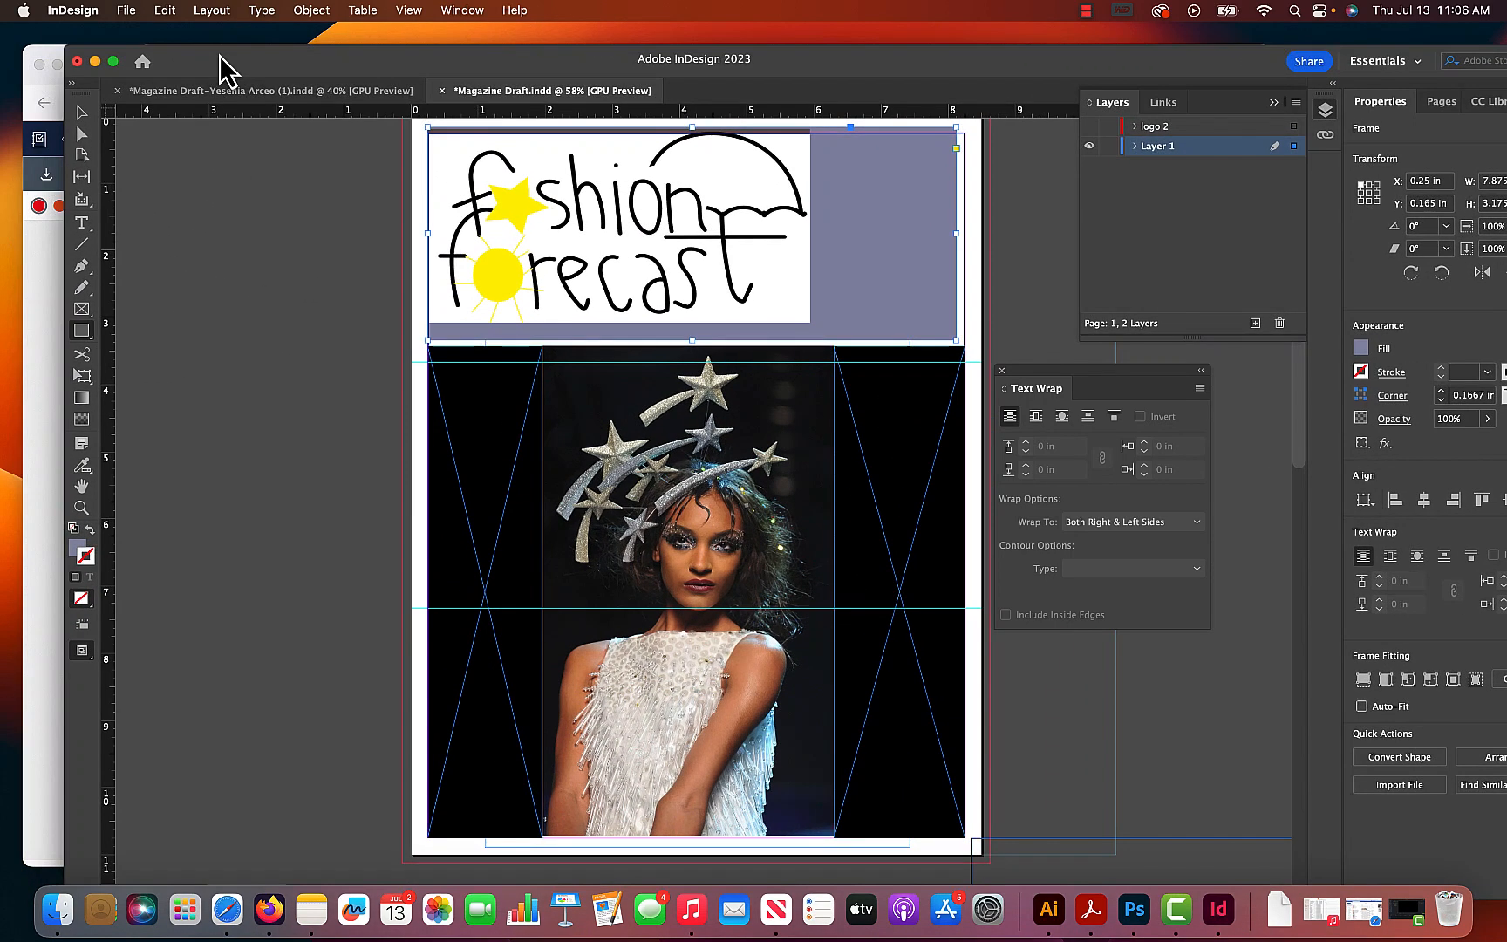
pyautogui.click(81, 309)
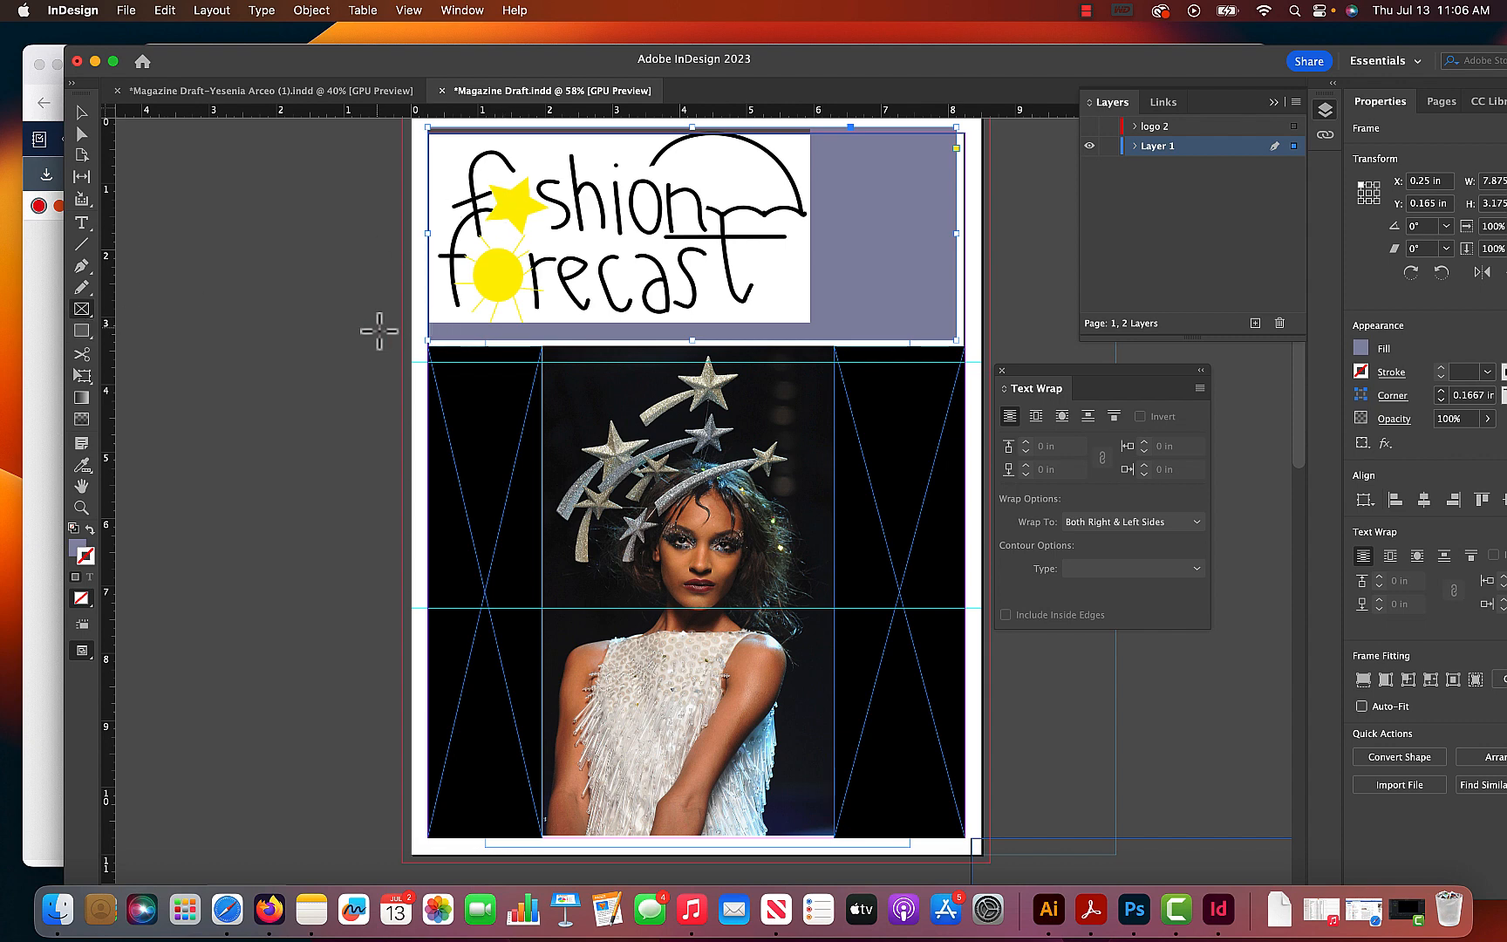
pyautogui.moveTo(390, 329); pyautogui.dragTo(811, 290)
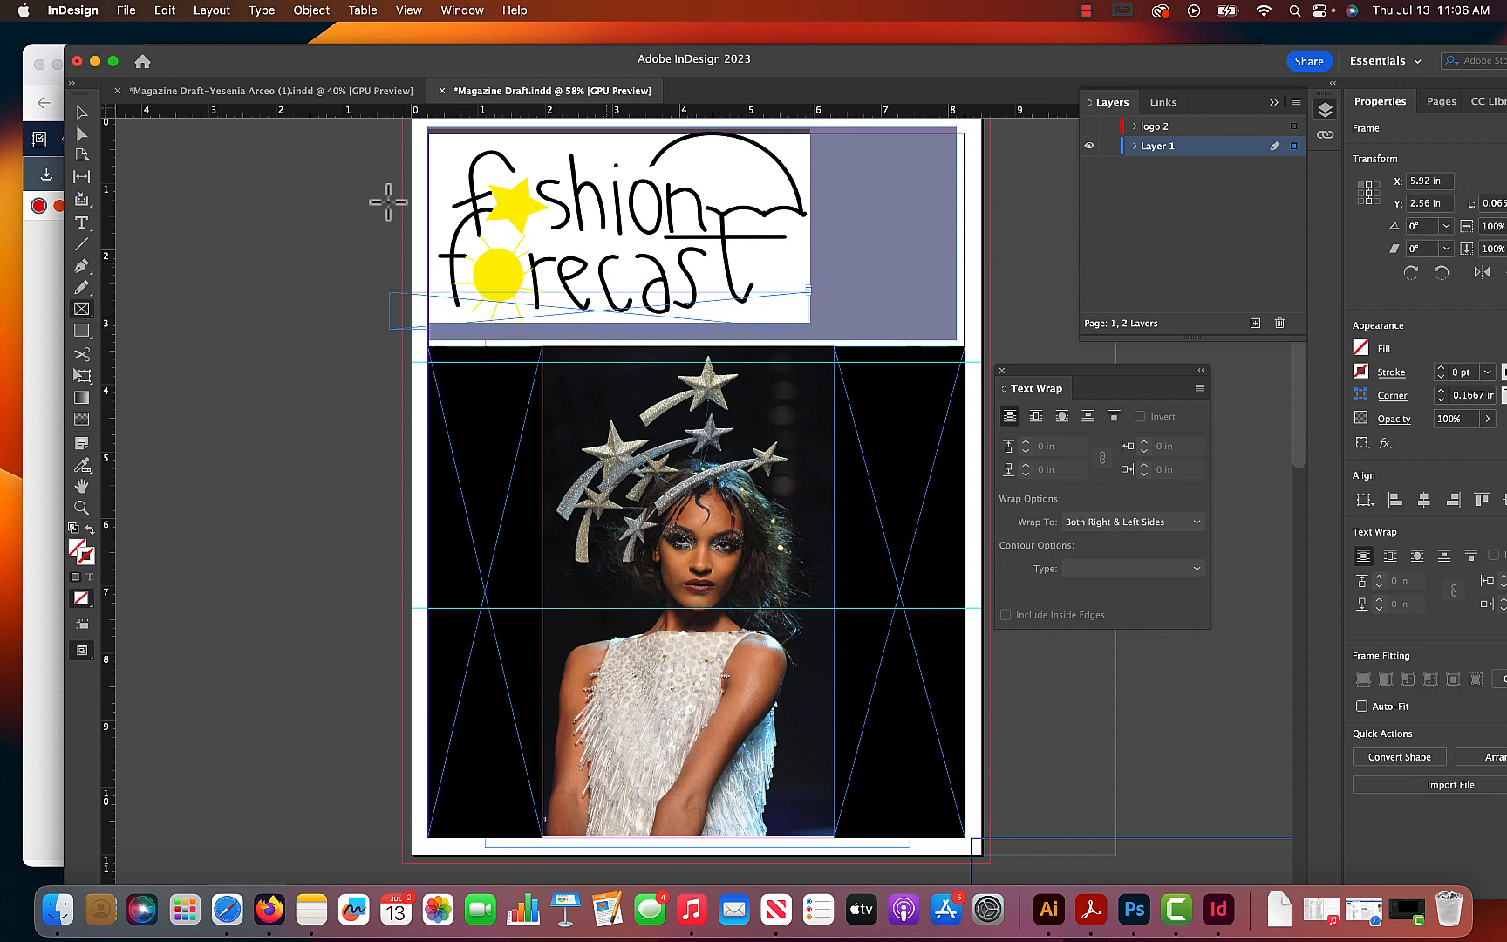
pyautogui.click(83, 114)
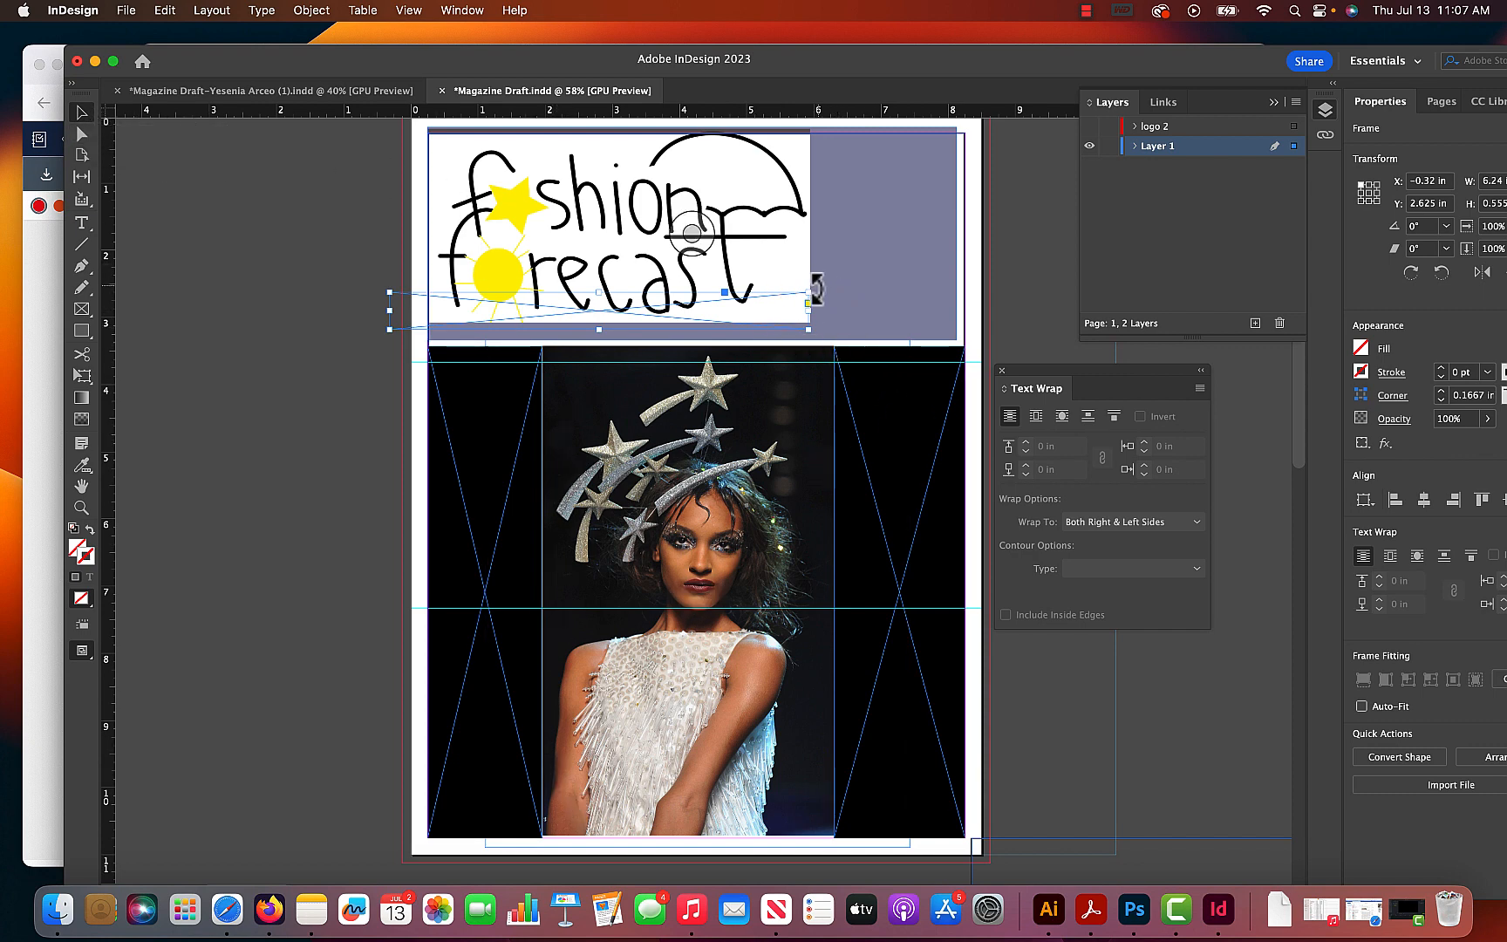
pyautogui.moveTo(809, 292); pyautogui.dragTo(991, 133)
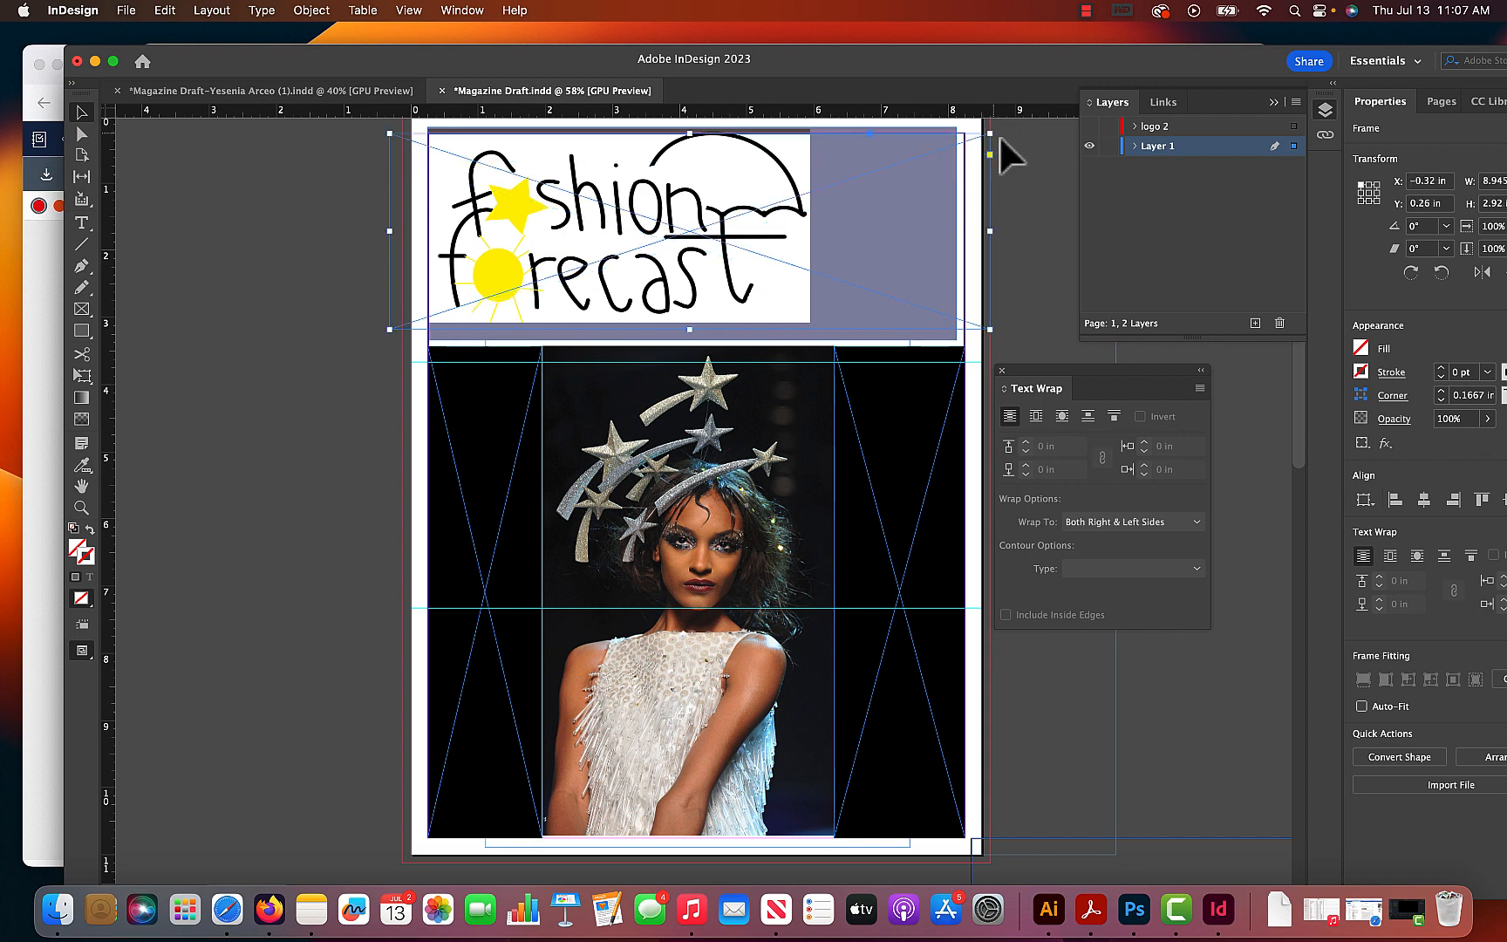
pyautogui.scroll(3, 959, 174)
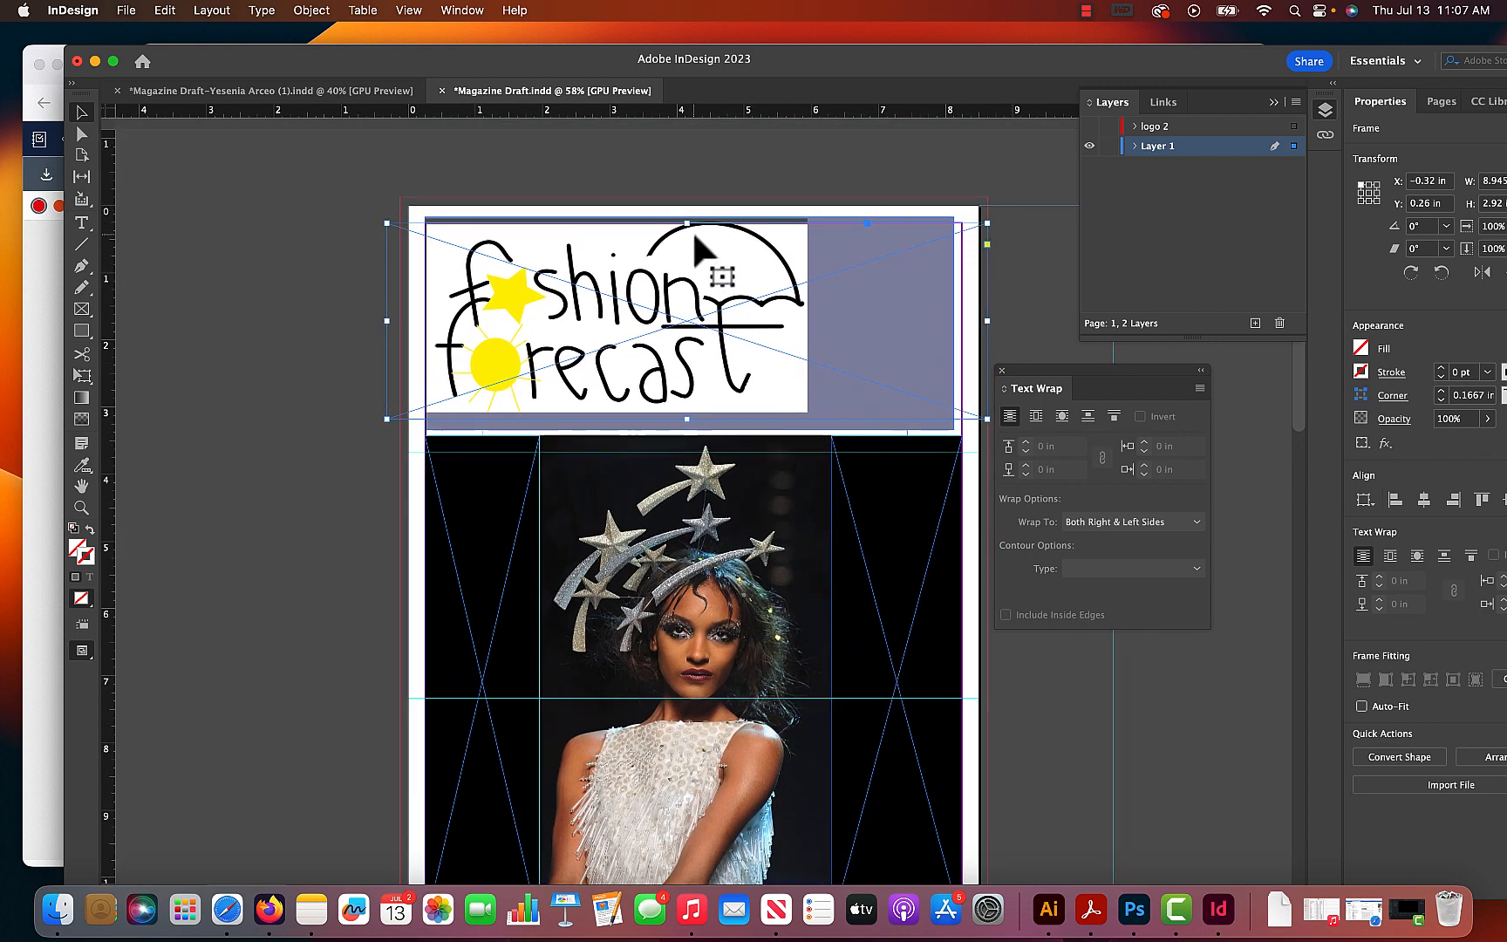
pyautogui.moveTo(689, 223); pyautogui.dragTo(688, 197)
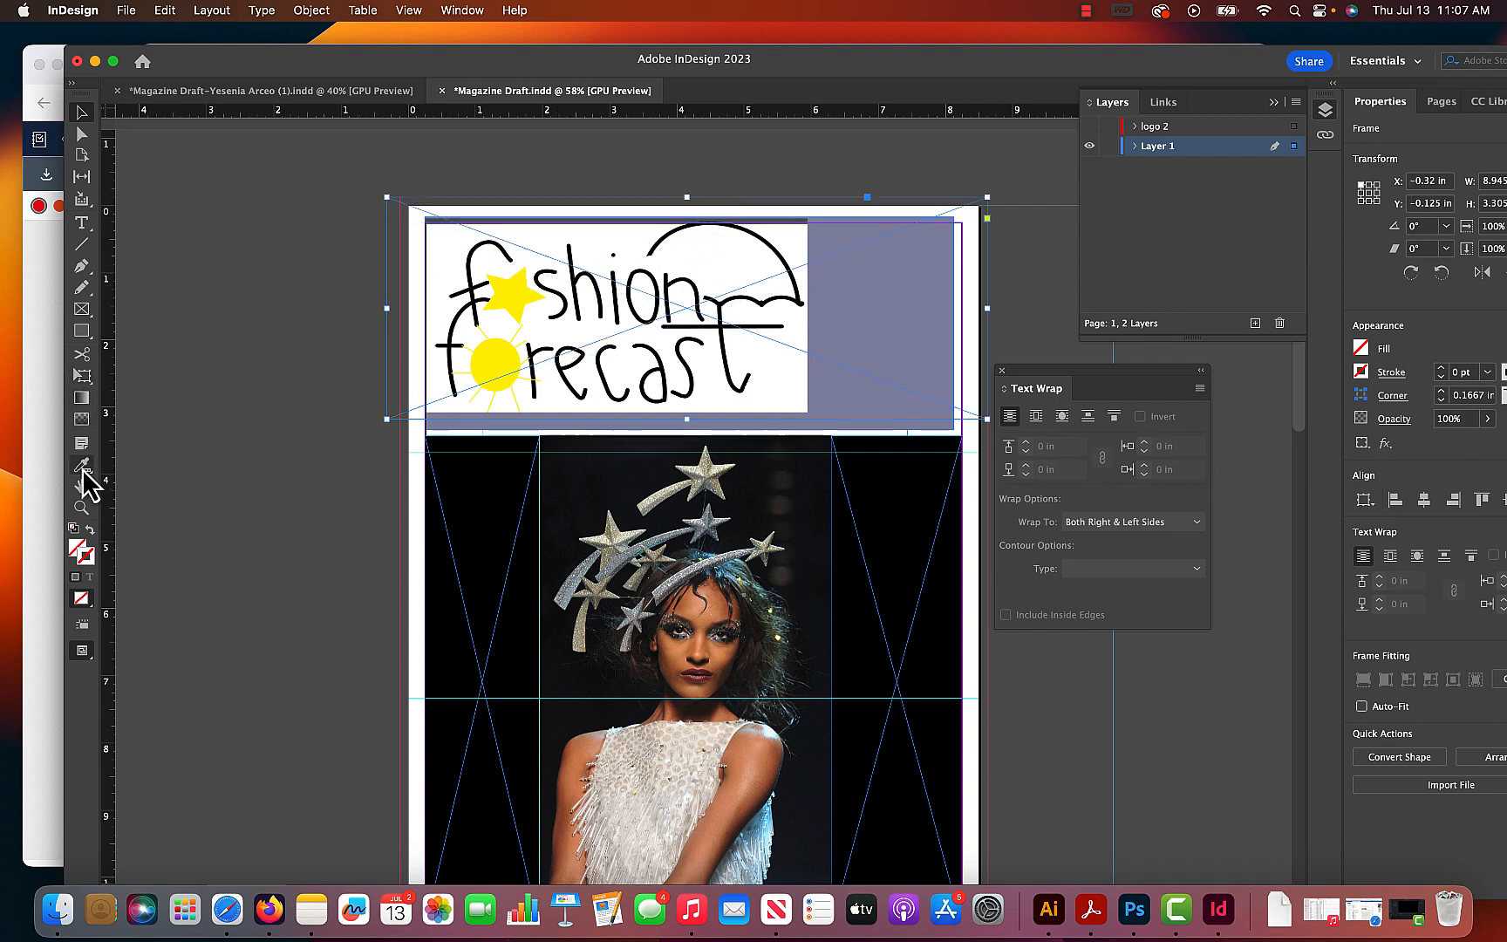
# - Fill the new frame with the purple-gray sampled from the old masthead rectangle, and delete that old rectangle
pyautogui.moveTo(83, 471); pyautogui.dragTo(166, 503)
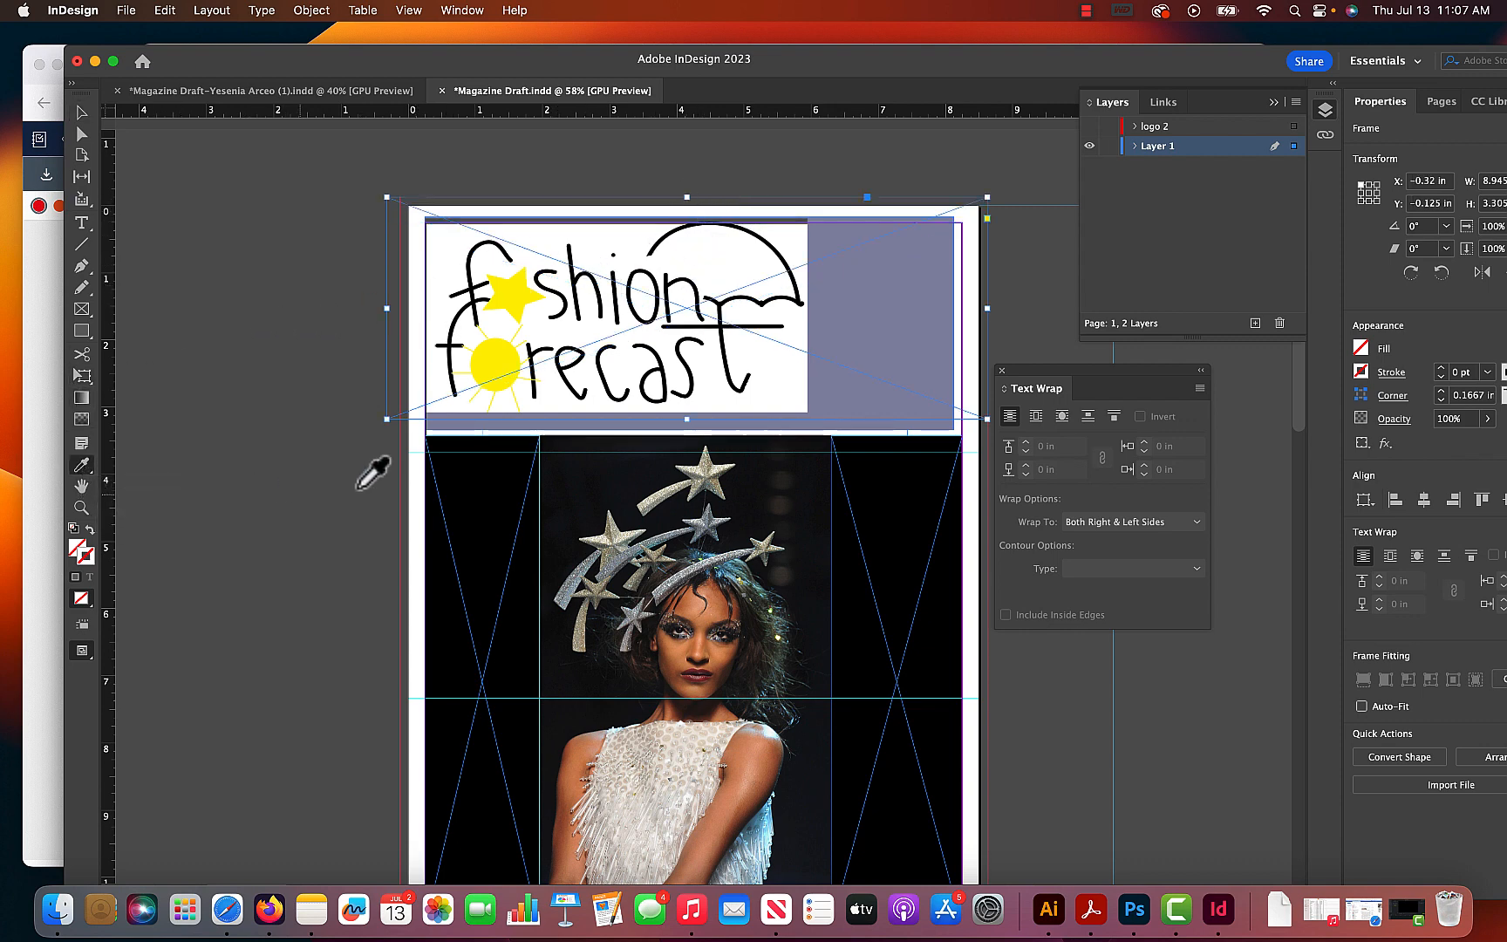
pyautogui.click(469, 426)
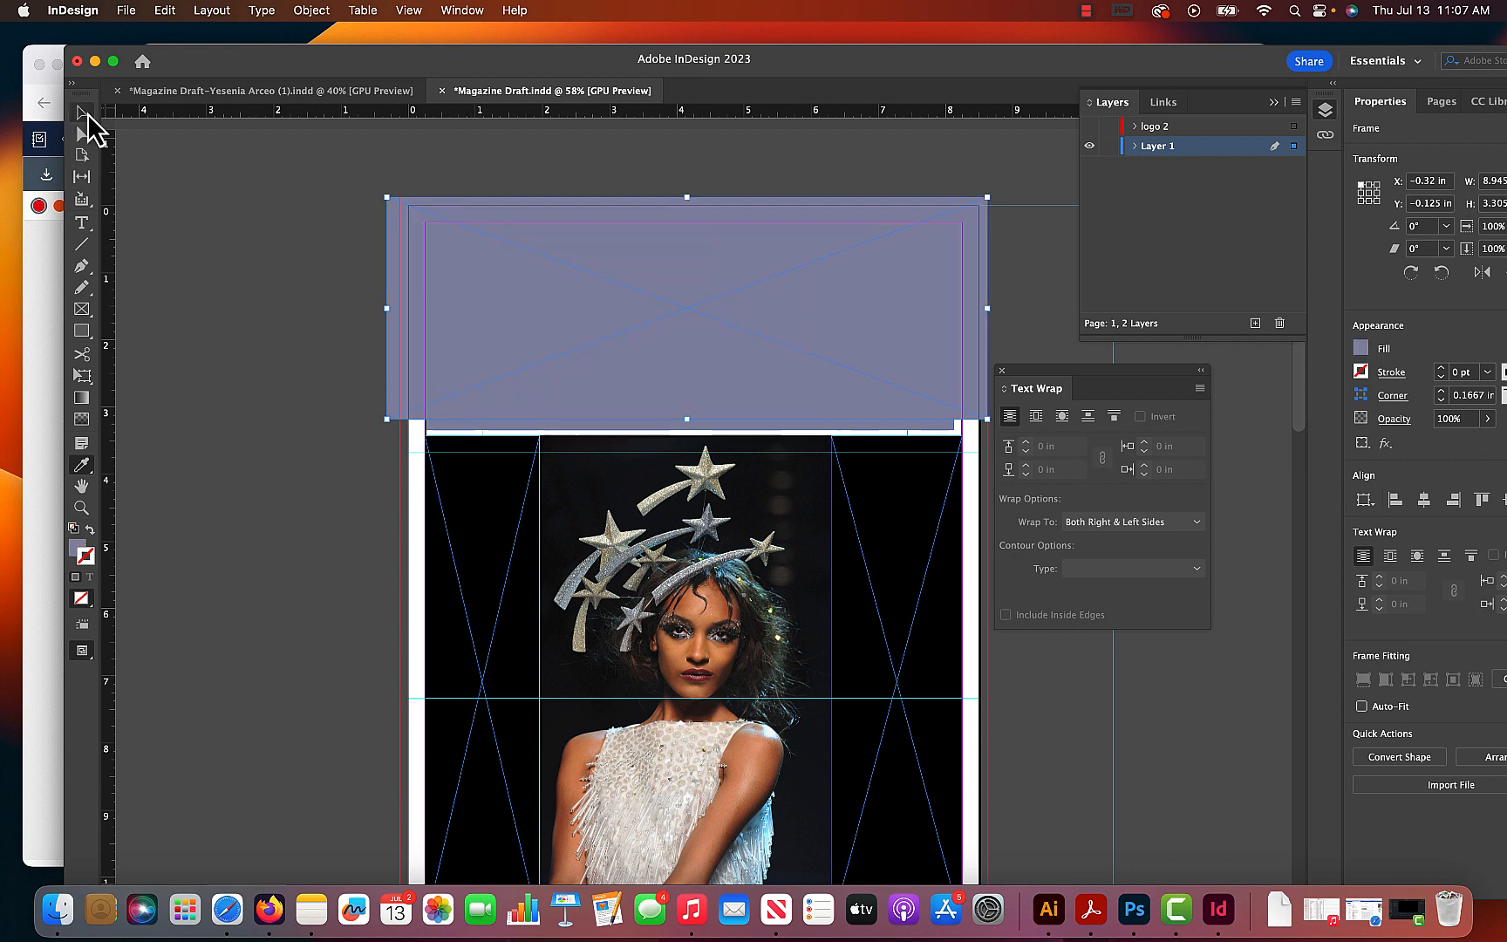
pyautogui.click(314, 443)
pyautogui.click(454, 425)
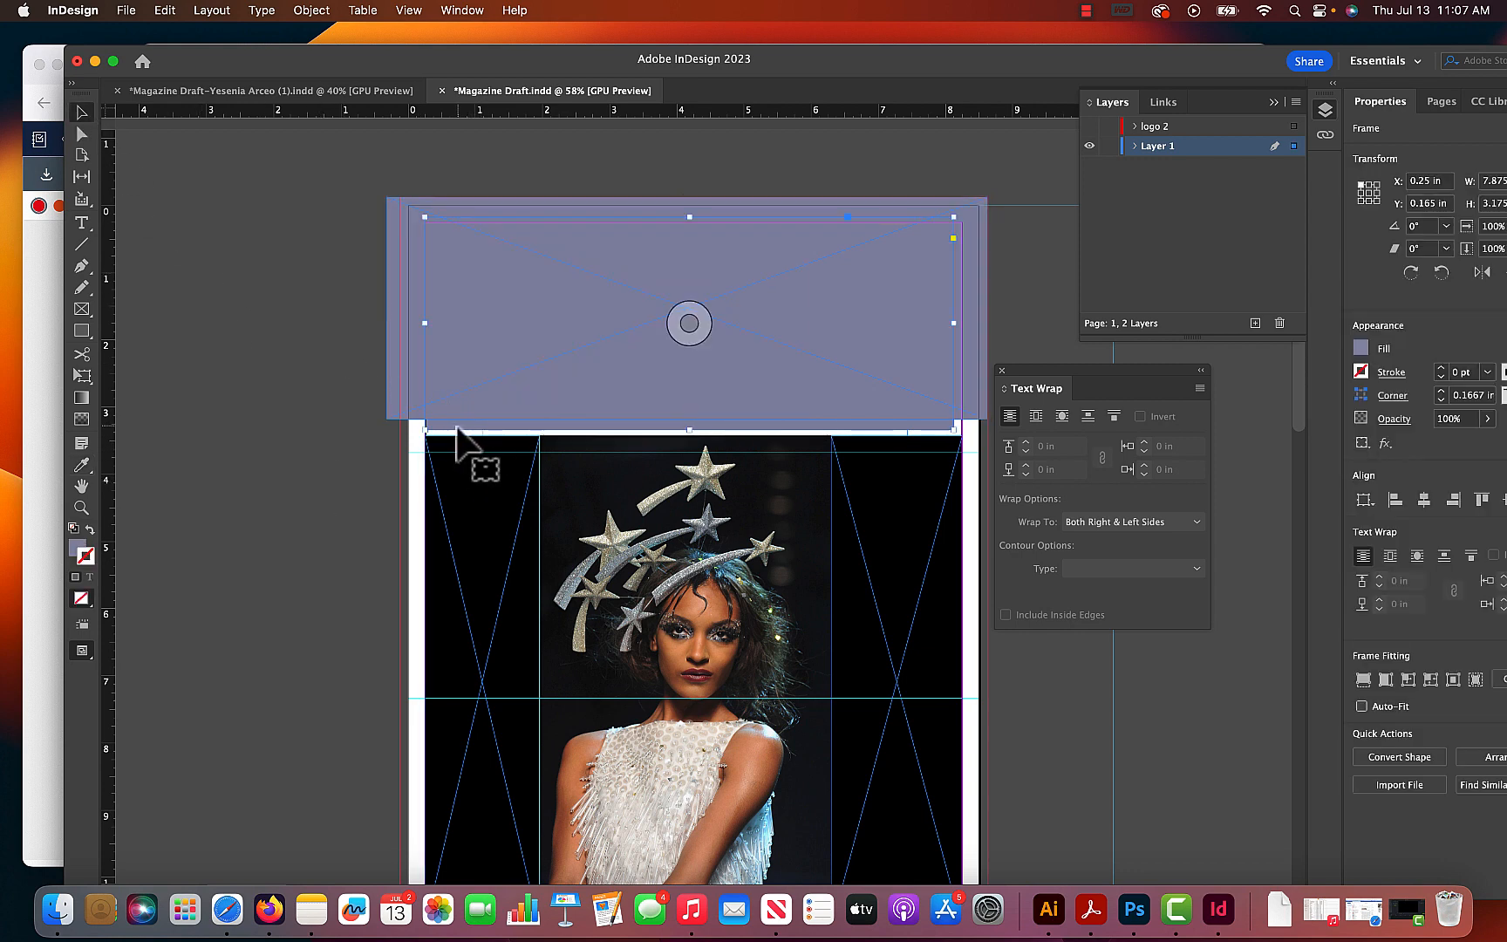
pyautogui.click(450, 430)
# - Snap the new masthead frame's left edge to the bleed line at X -0.125 in, making it 8.75 in wide
pyautogui.click(389, 317)
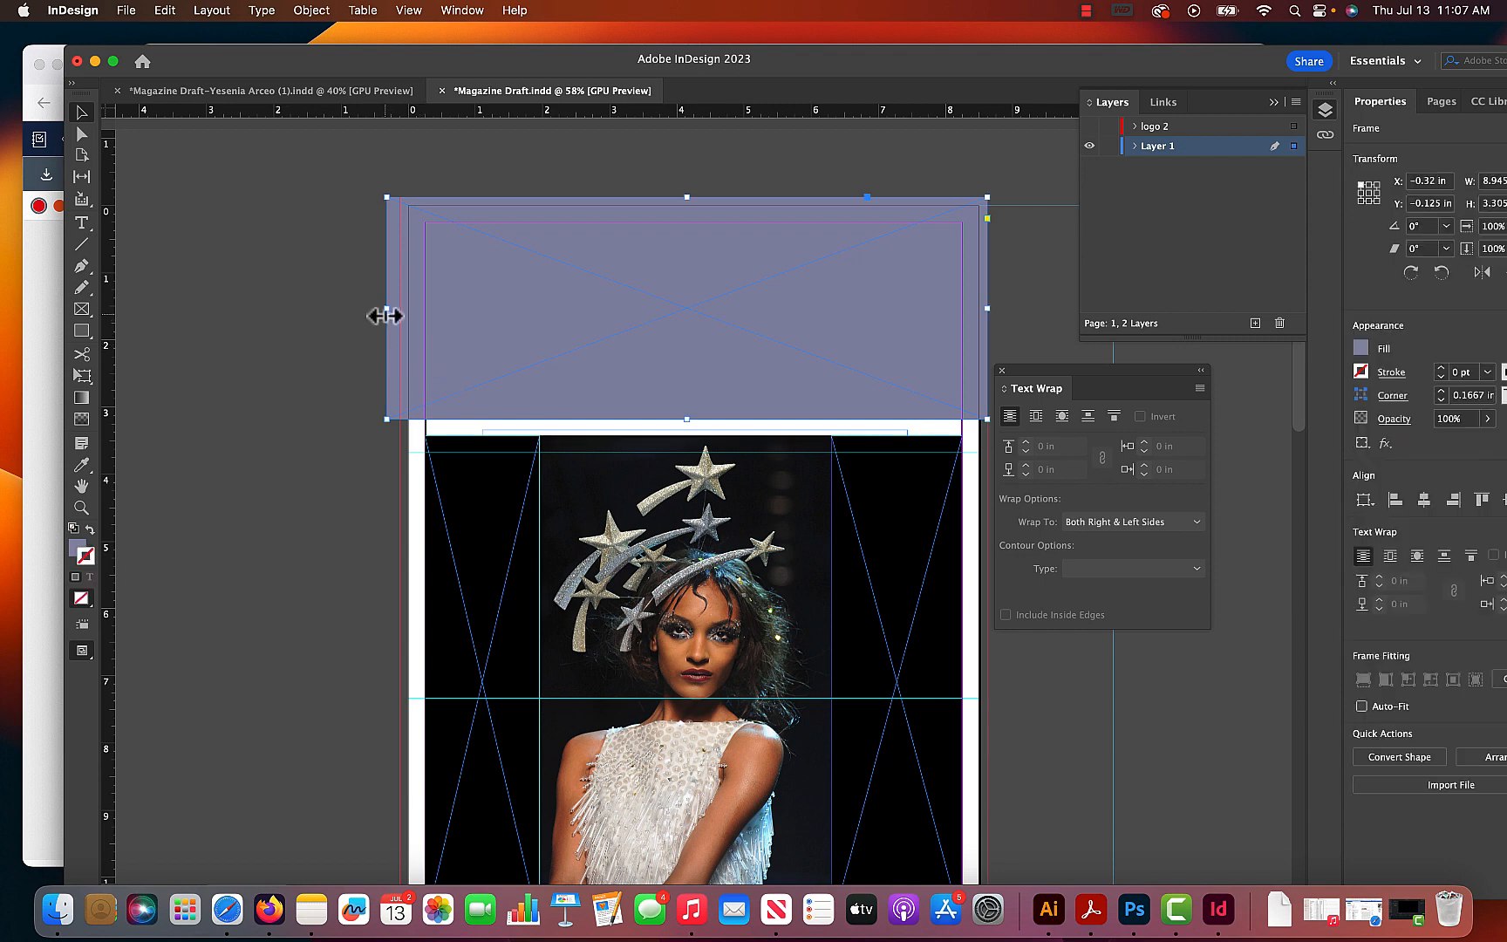
pyautogui.moveTo(387, 308); pyautogui.dragTo(399, 308)
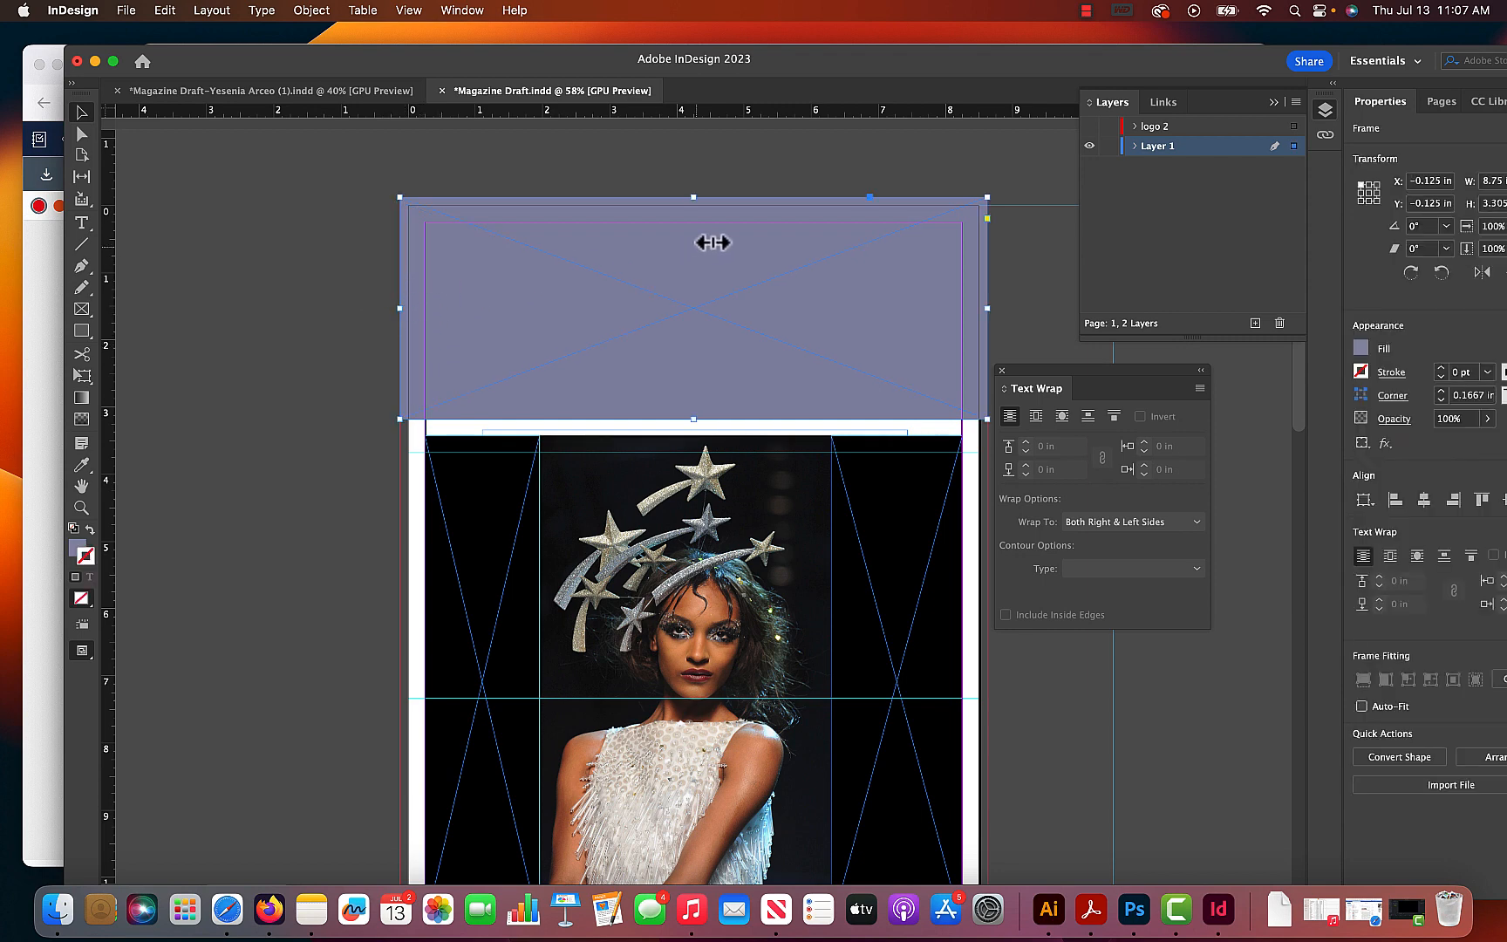
pyautogui.moveTo(694, 199)
pyautogui.mouseDown()
pyautogui.moveTo(703, 256)
pyautogui.moveTo(686, 199)
pyautogui.mouseUp()
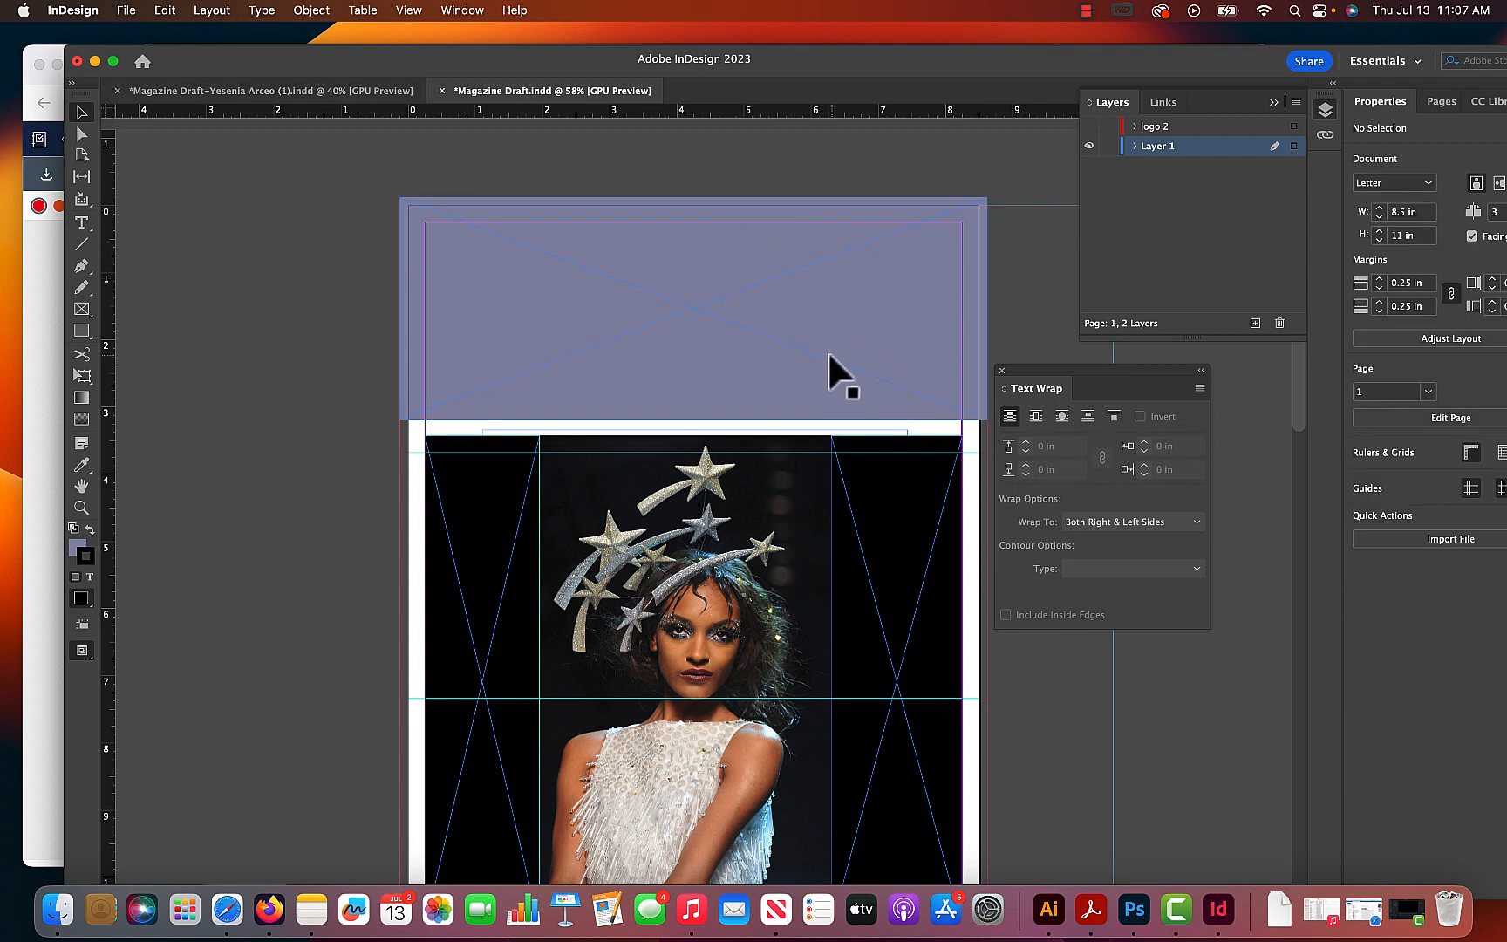
pyautogui.click(969, 270)
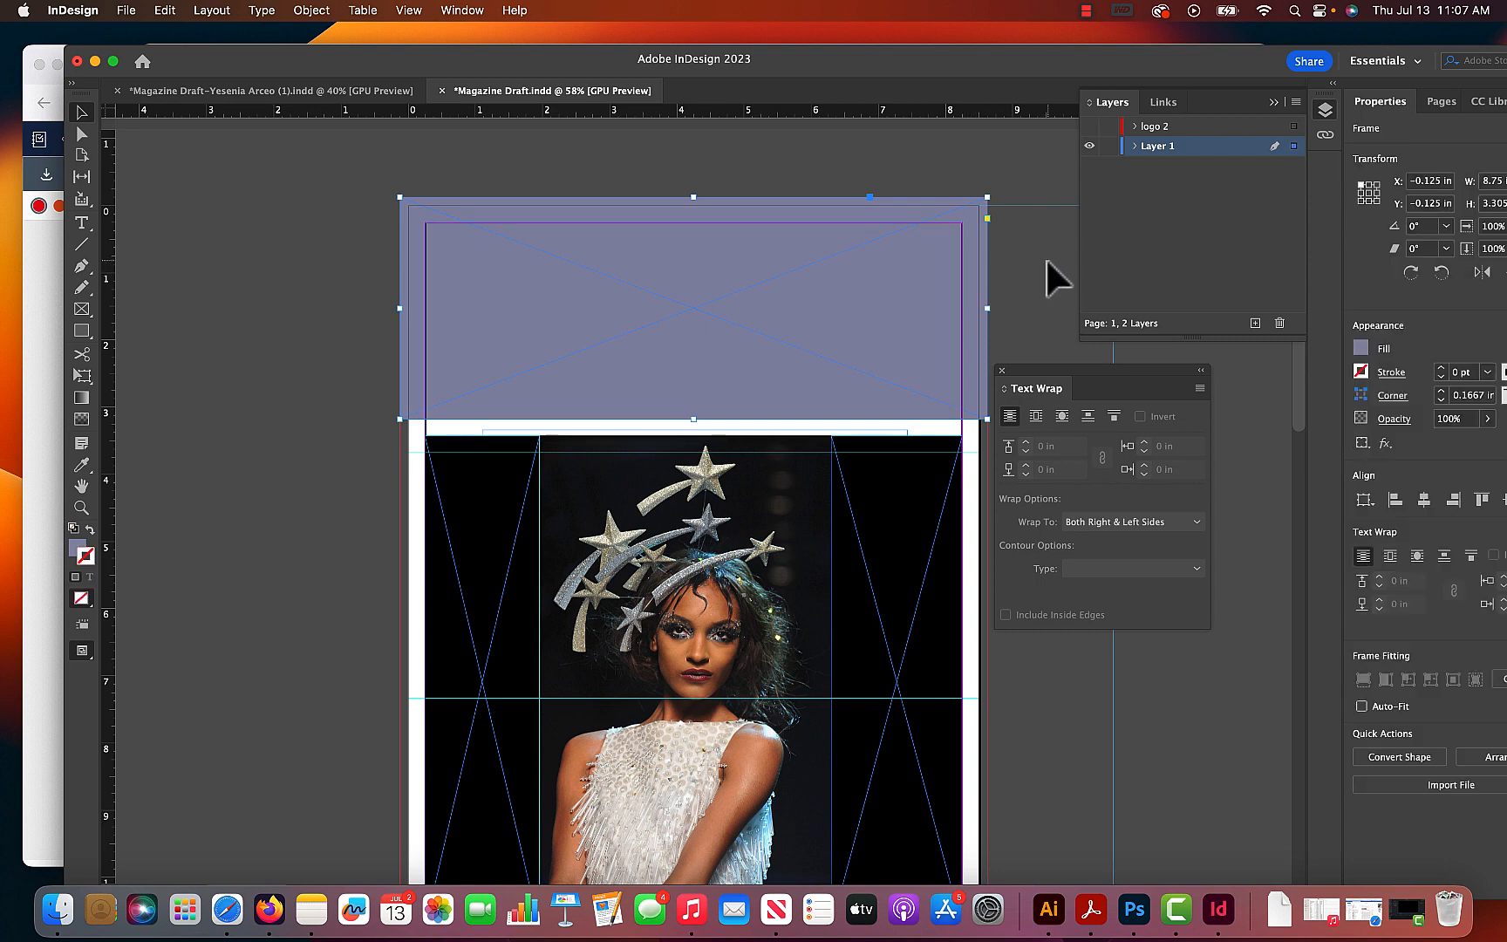
# - Show the "logo 2" layer and nudge the logo slightly upward over the purple masthead frame
pyautogui.click(1089, 126)
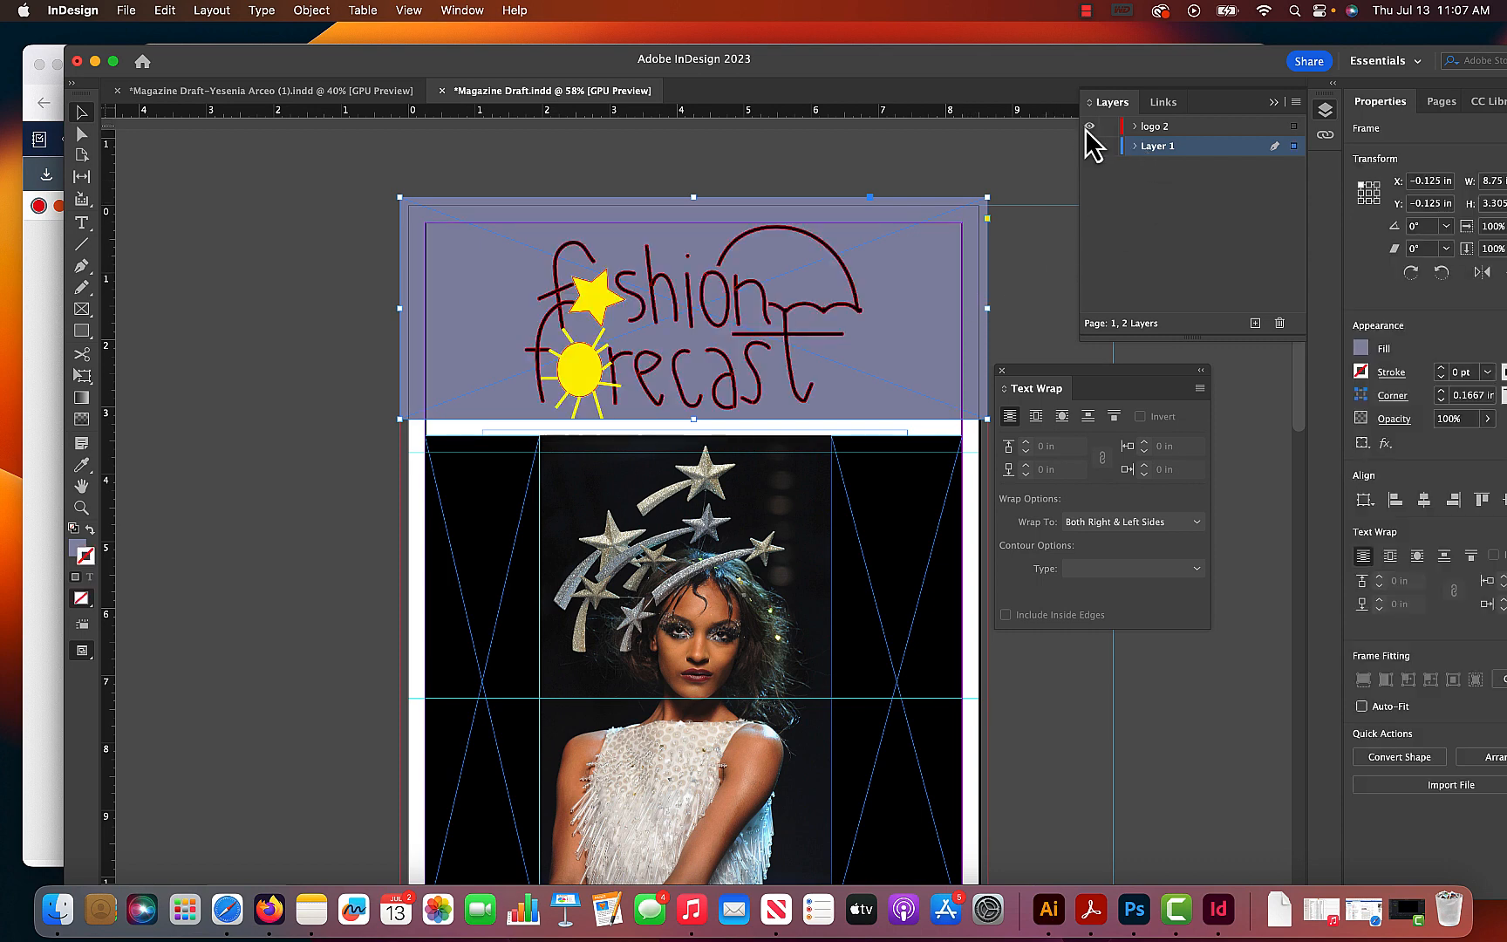
pyautogui.click(785, 357)
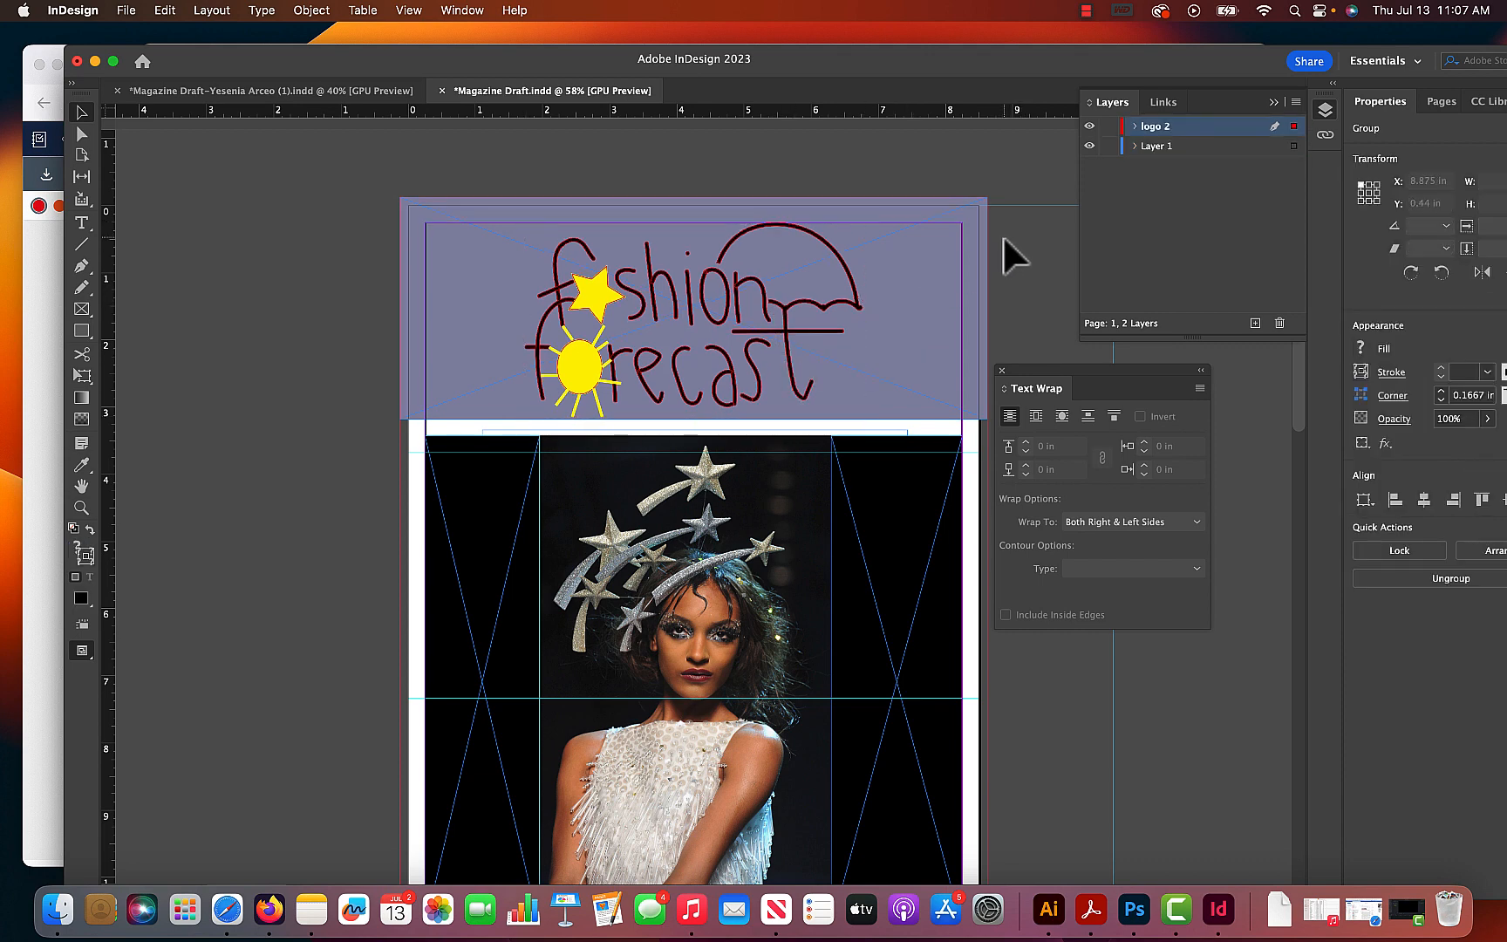
pyautogui.click(960, 253)
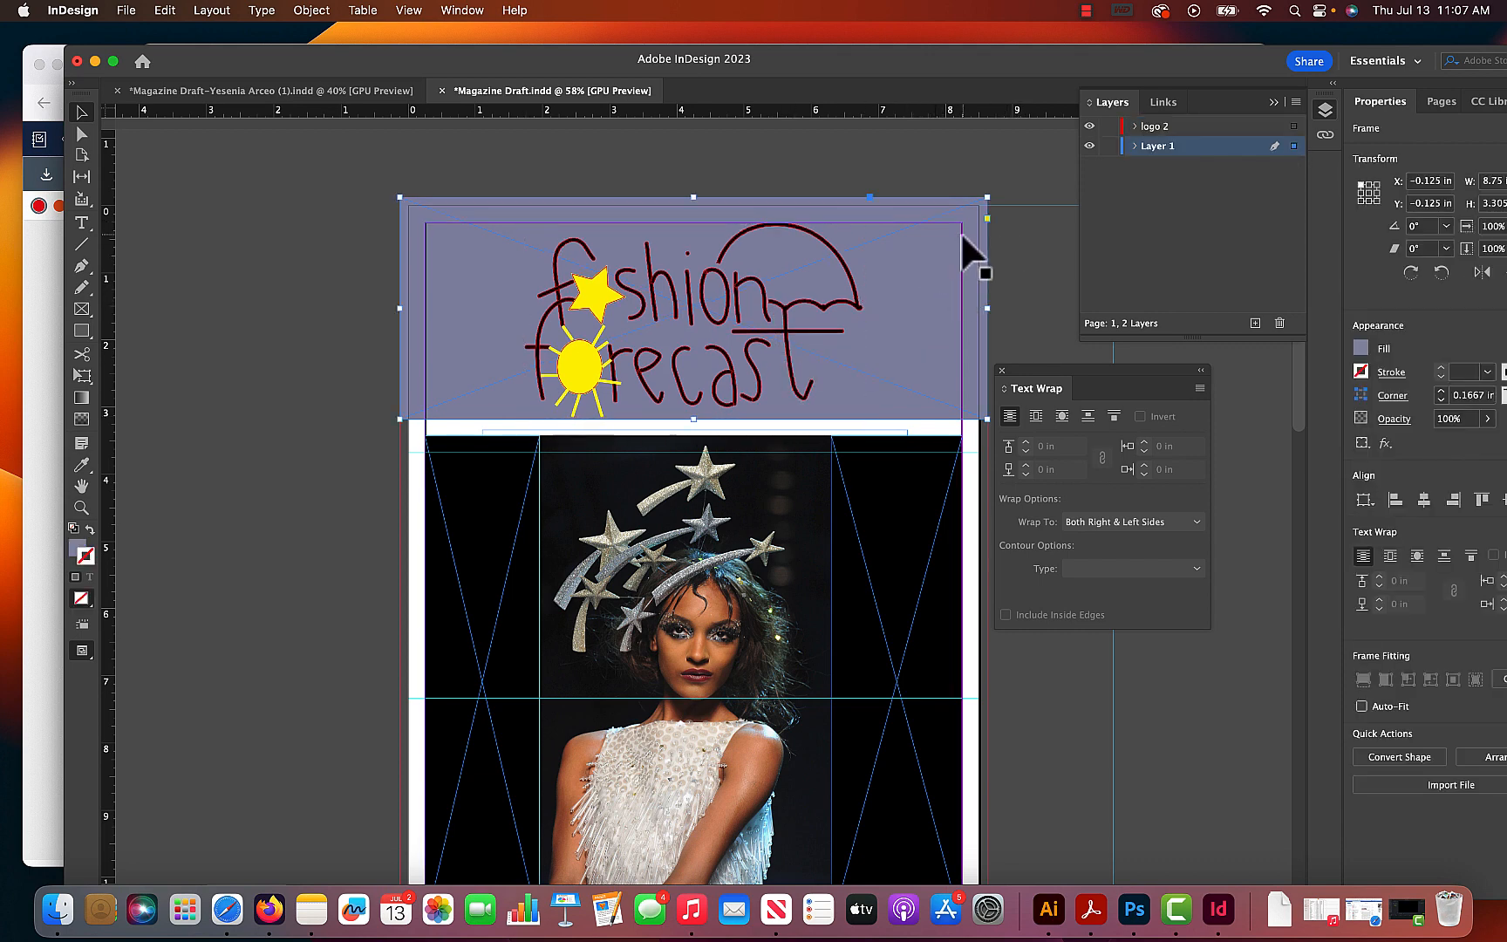
# - Move the "JULY 2023" text frame from the pasteboard to the cover's upper-right corner at about X 7.06, Y 0.25 in
pyautogui.hscroll(5, 1011, 291)
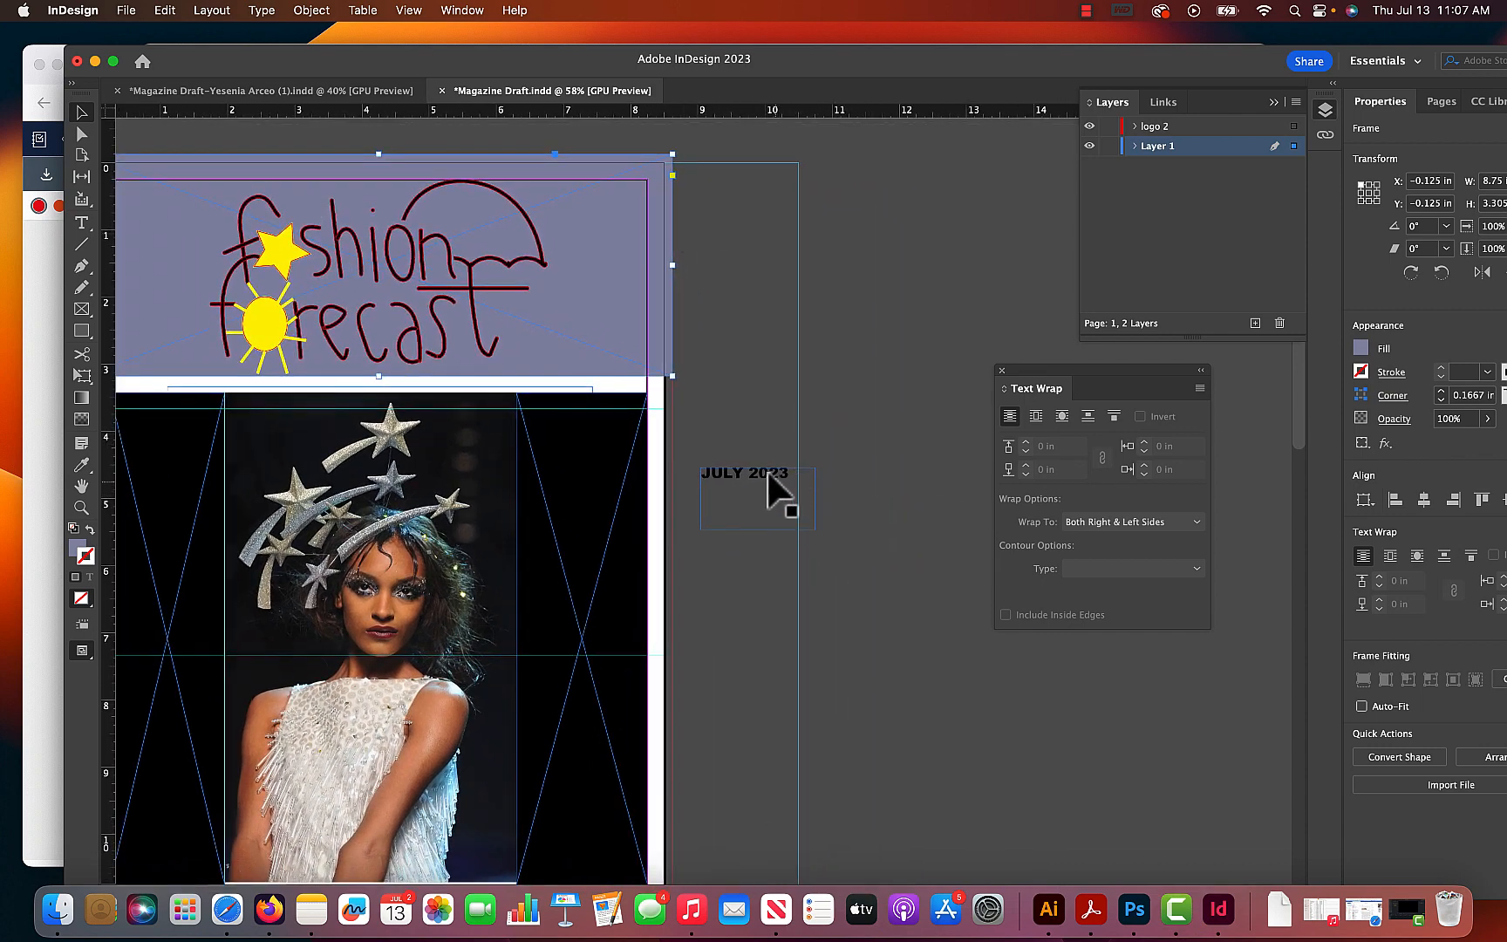
pyautogui.moveTo(757, 468); pyautogui.dragTo(623, 179)
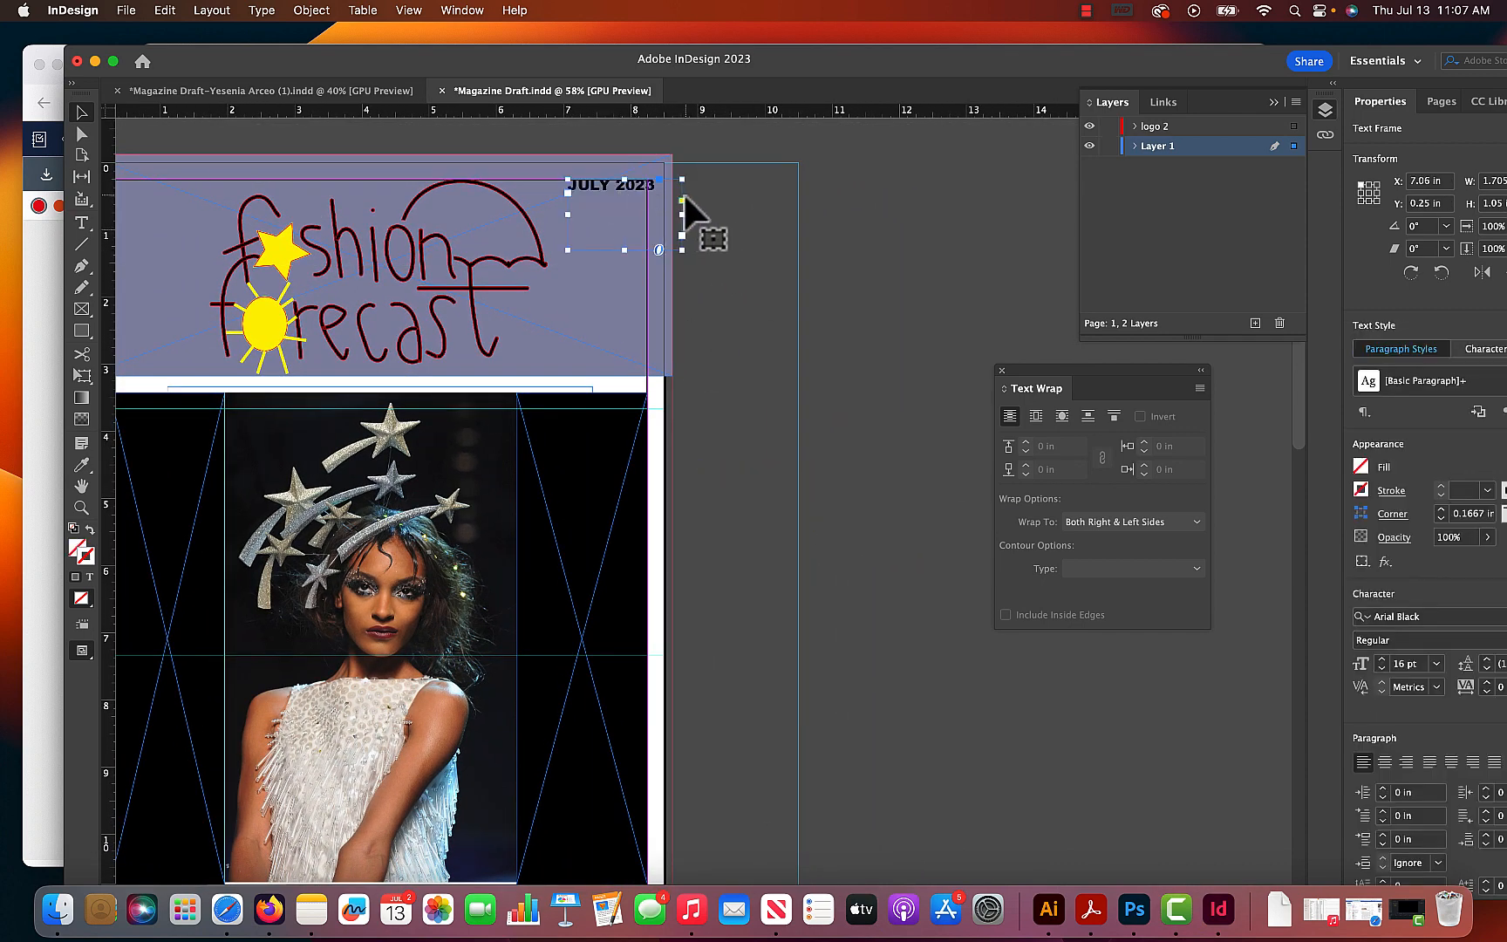
pyautogui.click(802, 202)
pyautogui.moveTo(700, 309); pyautogui.dragTo(878, 326)
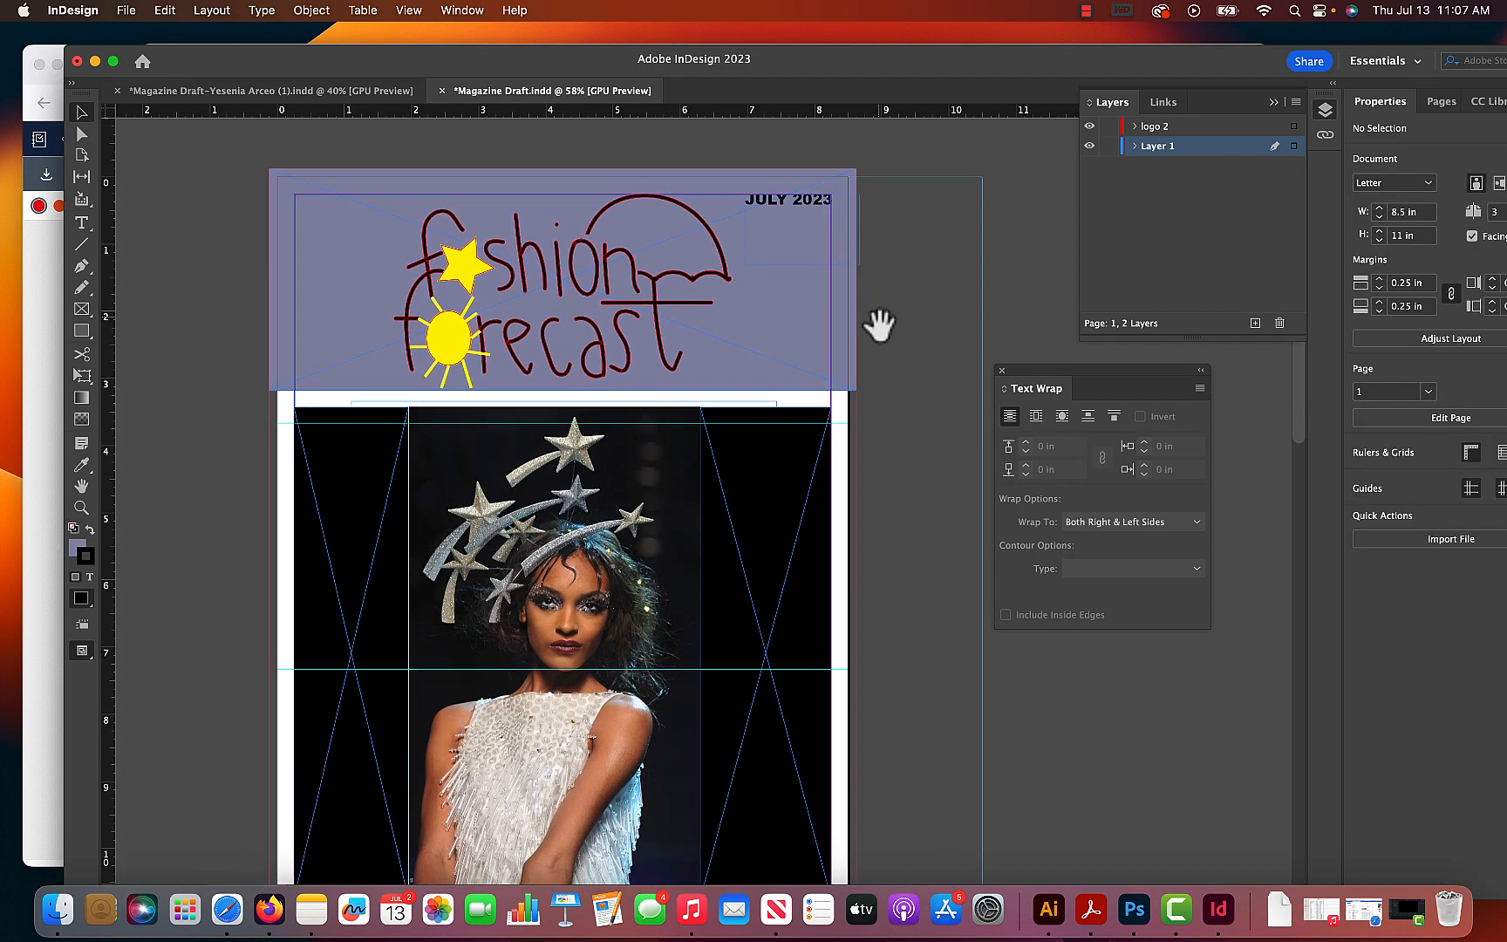
# - Nudge the masthead logo up to about Y 0.21 in
pyautogui.click(796, 382)
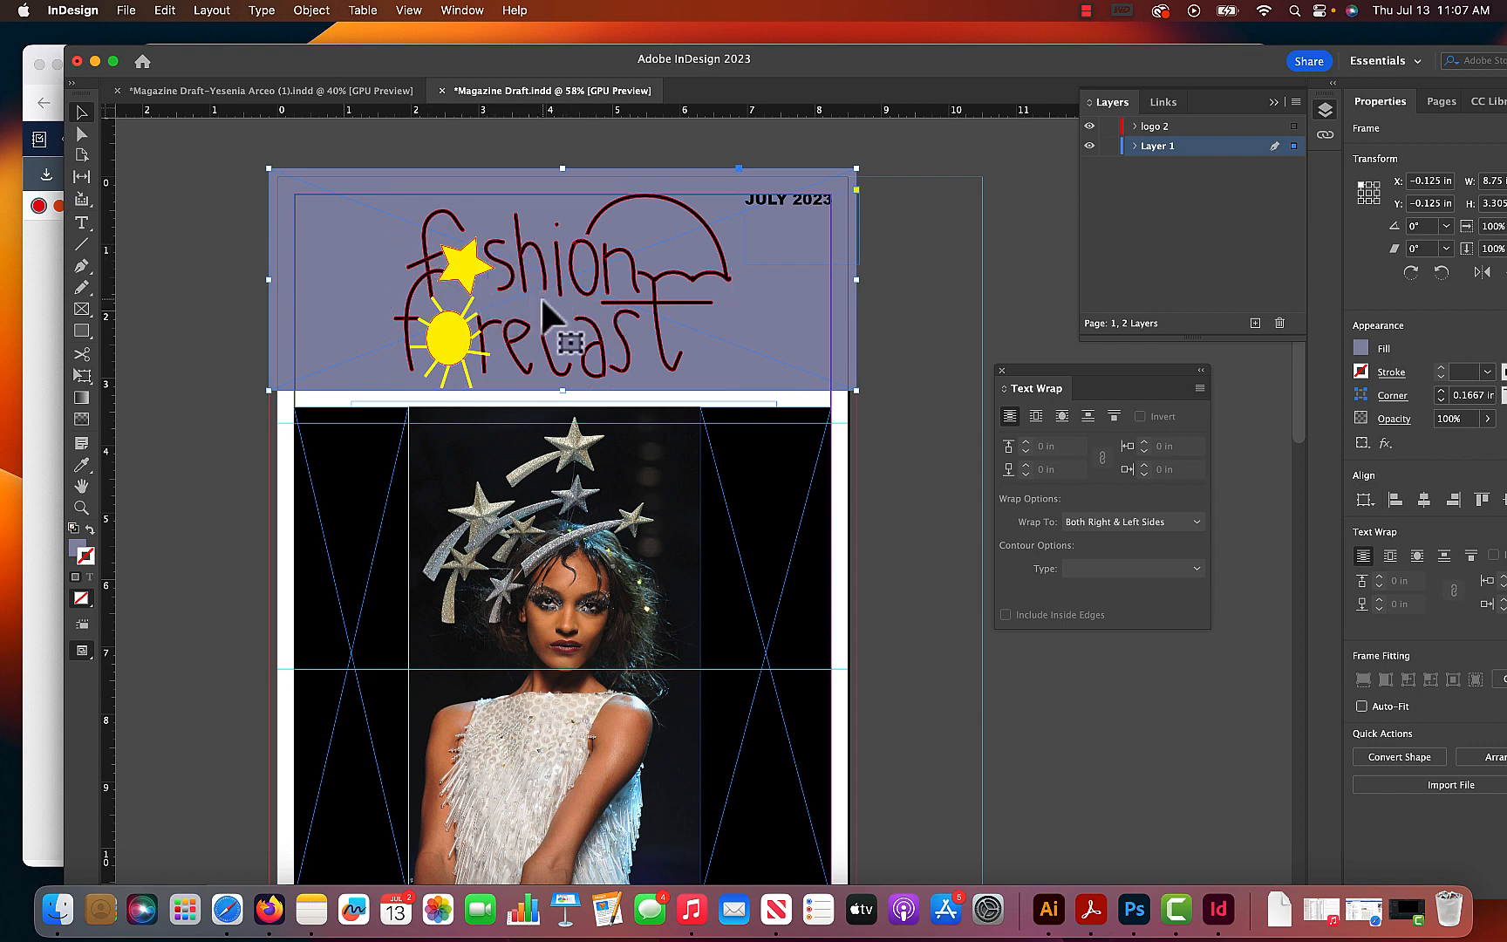
pyautogui.click(680, 279)
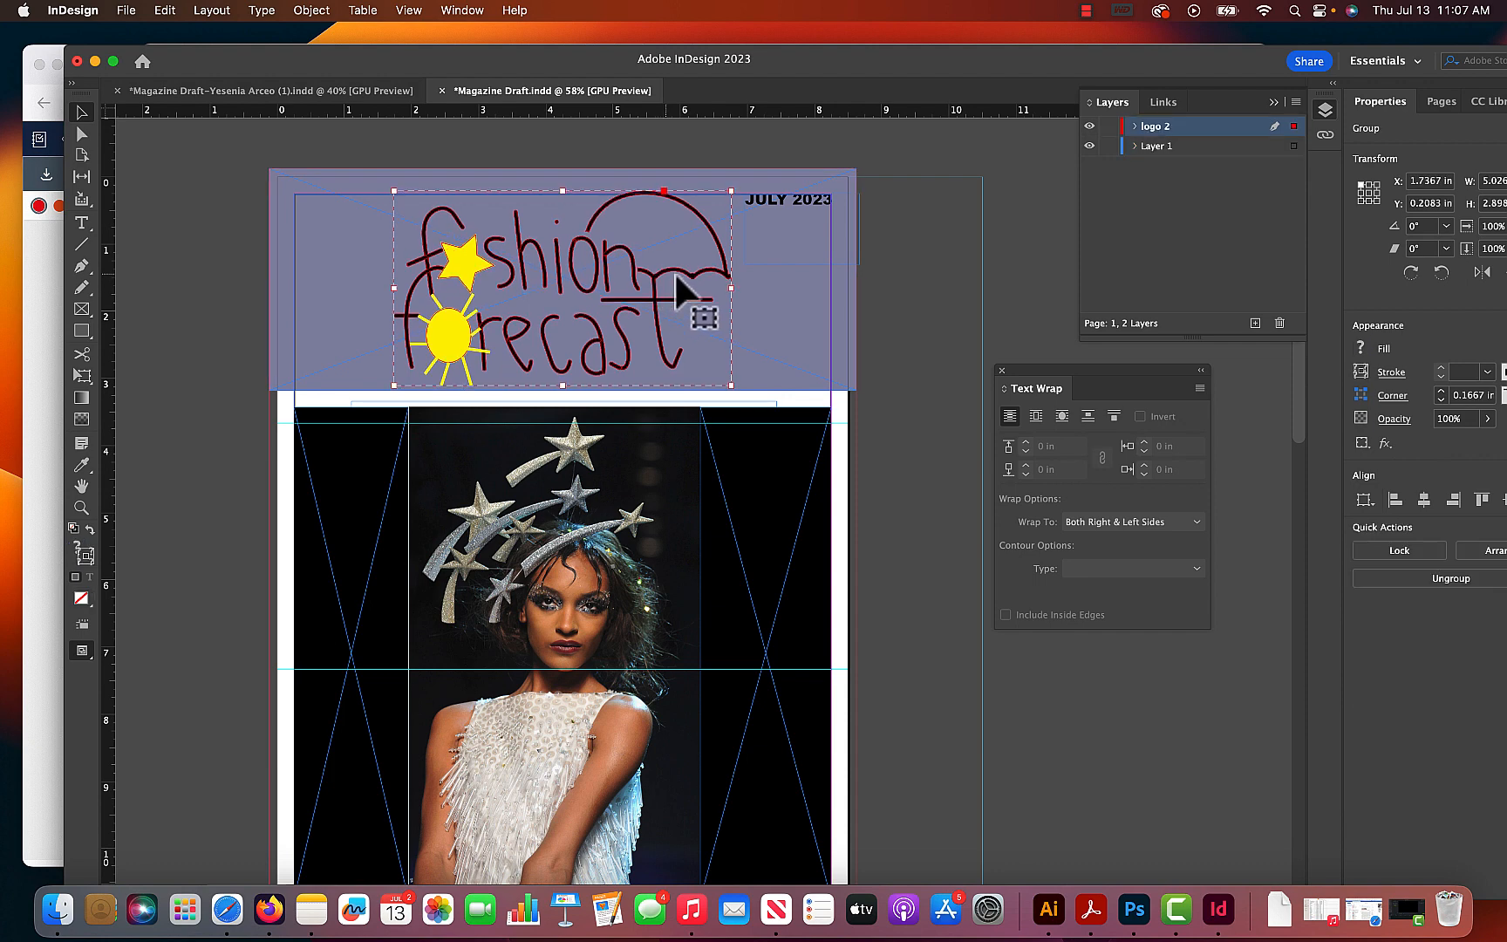
pyautogui.press('Up')
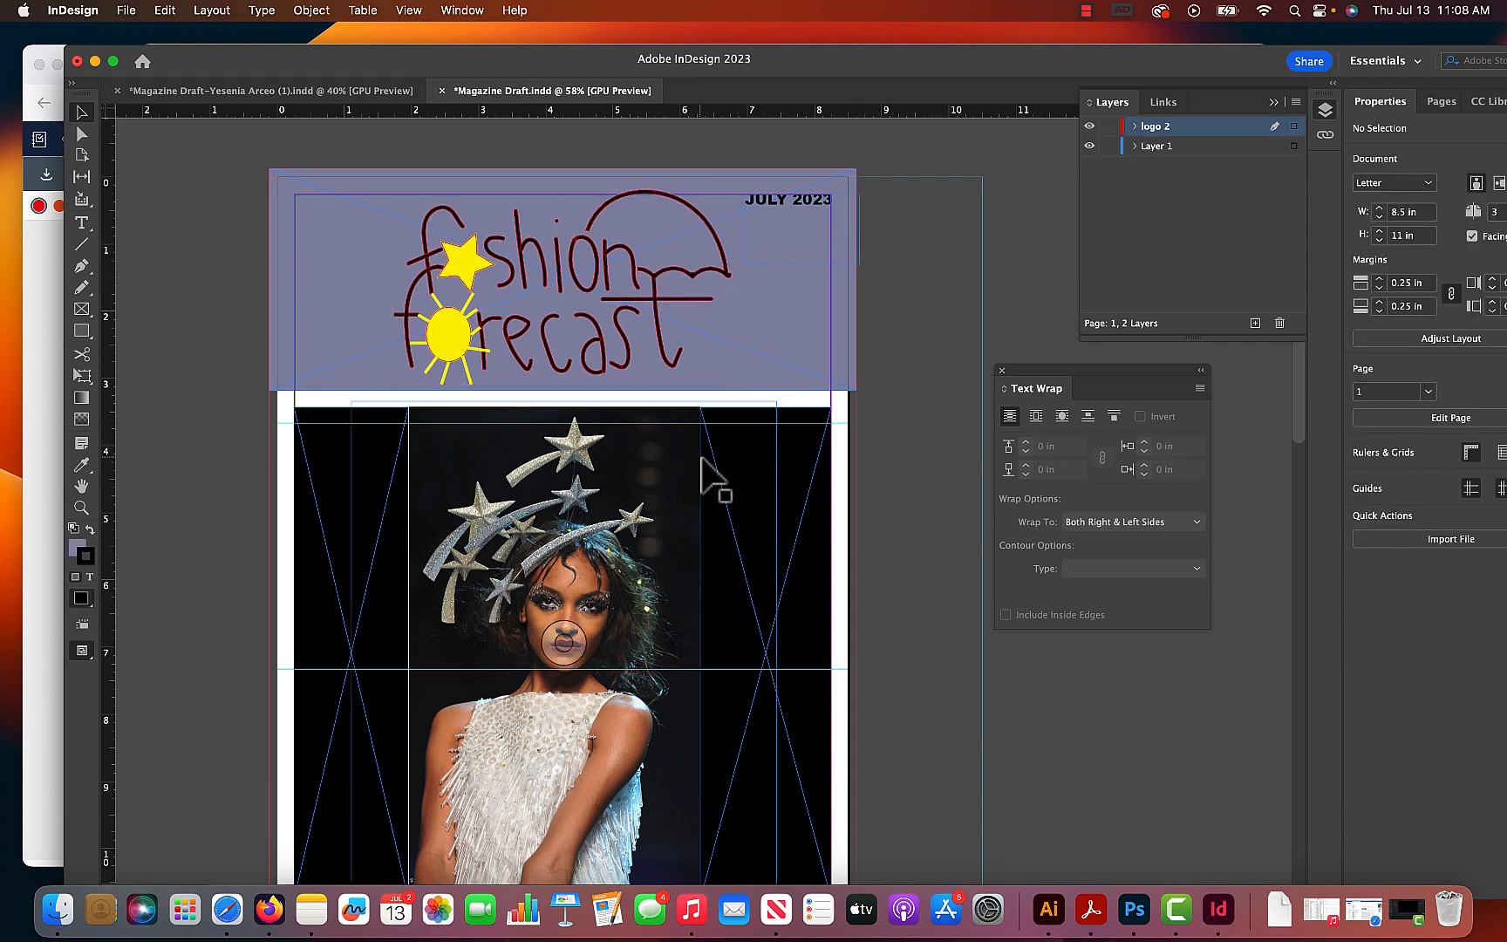
# - Delete the two black frames on either side of the cover photo
pyautogui.click(744, 452)
pyautogui.press('Delete')
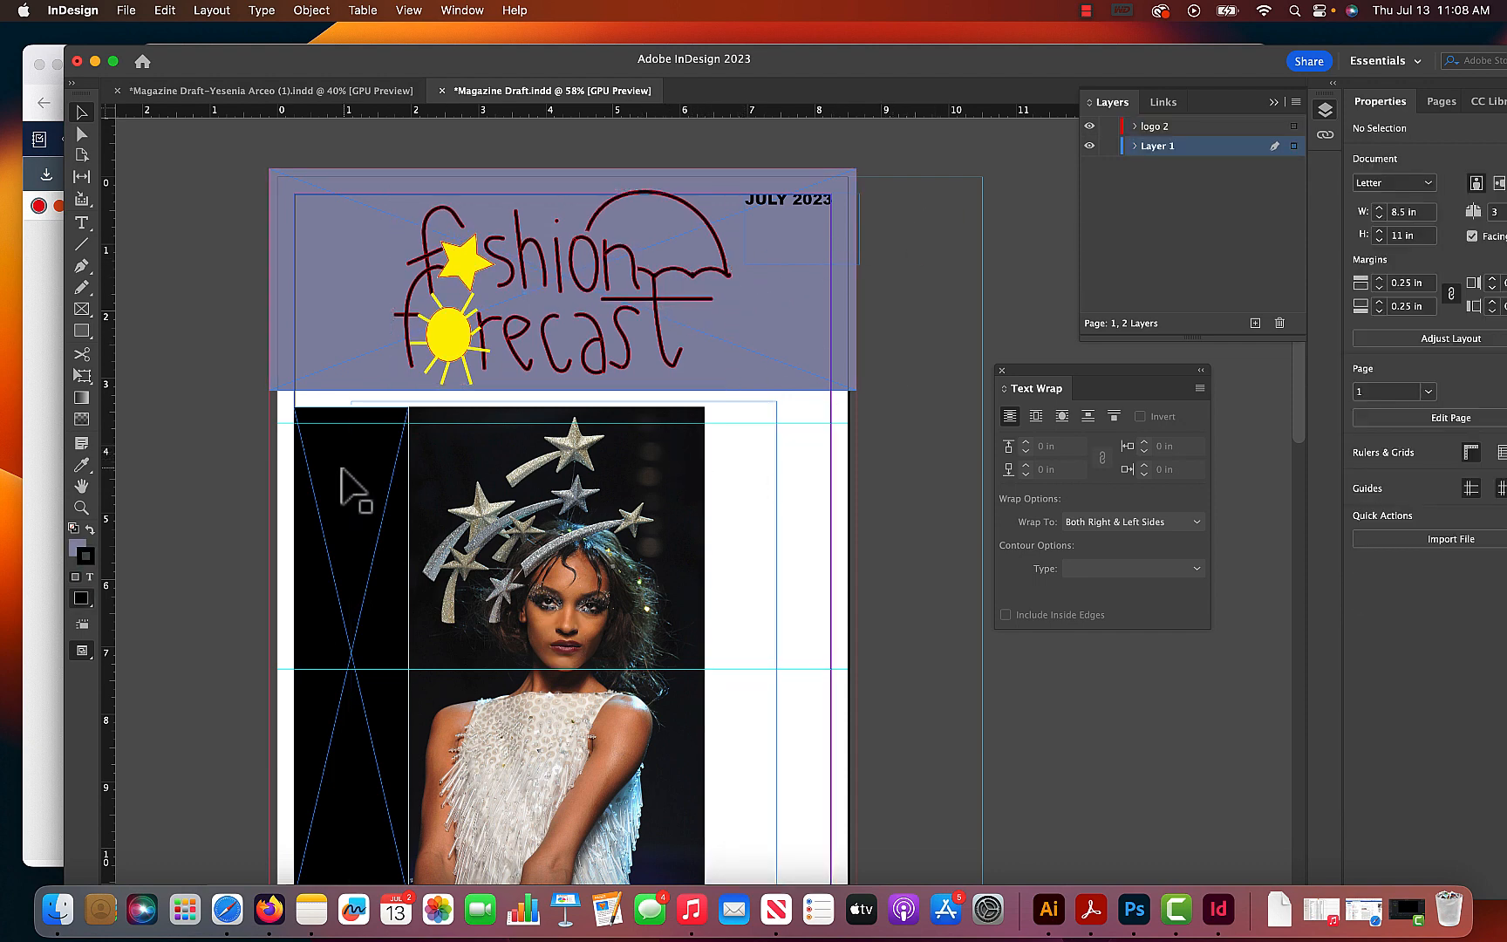
pyautogui.click(362, 498)
pyautogui.press('Delete')
pyautogui.click(471, 488)
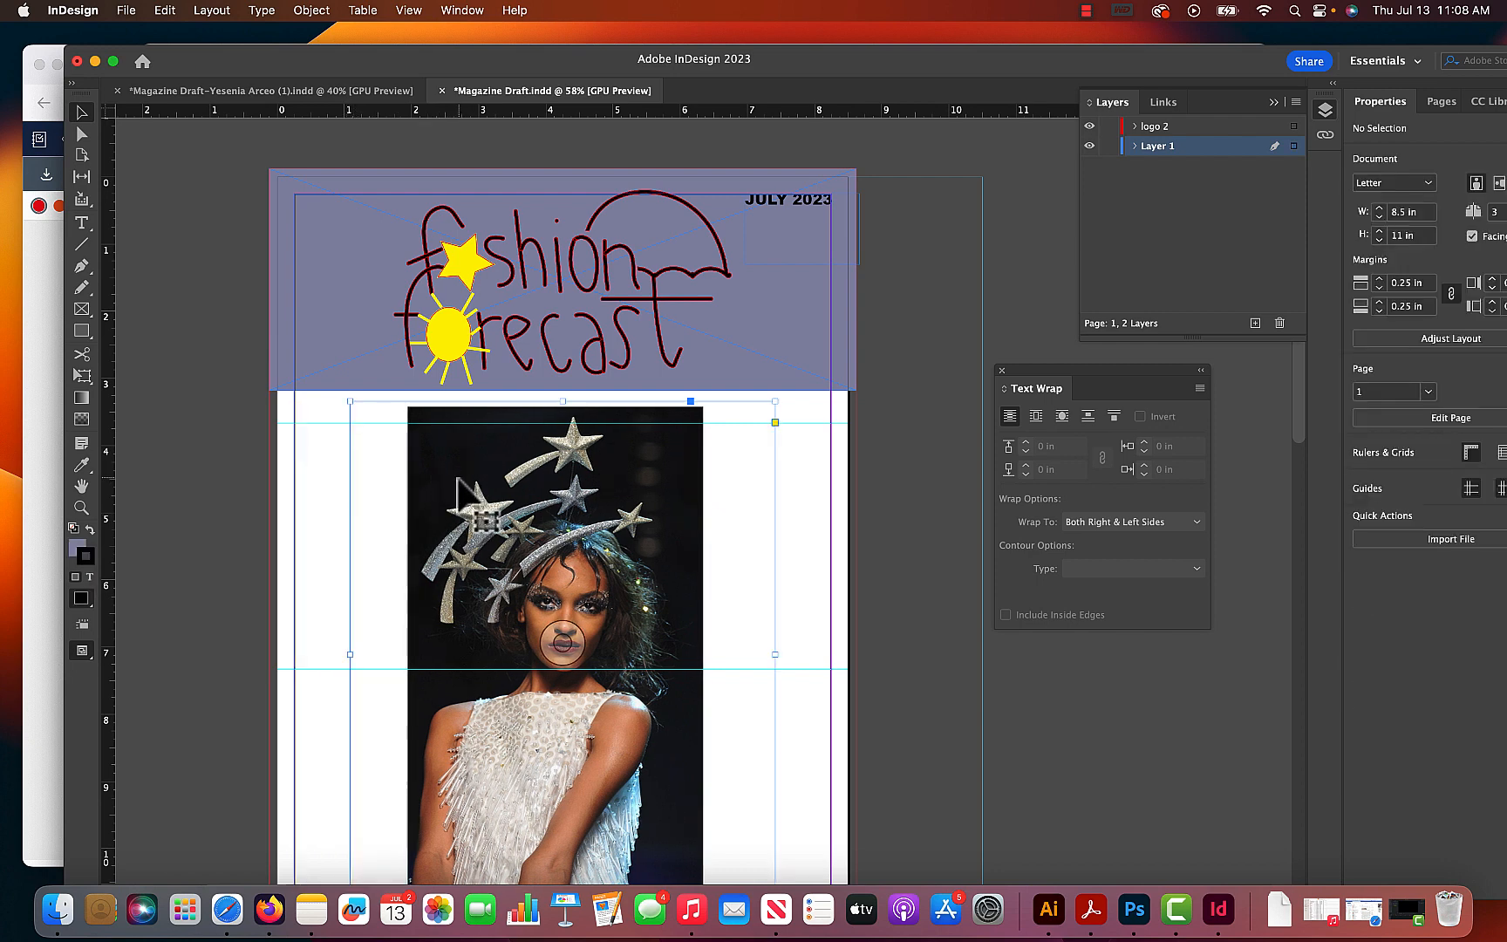
pyautogui.rightClick(482, 473)
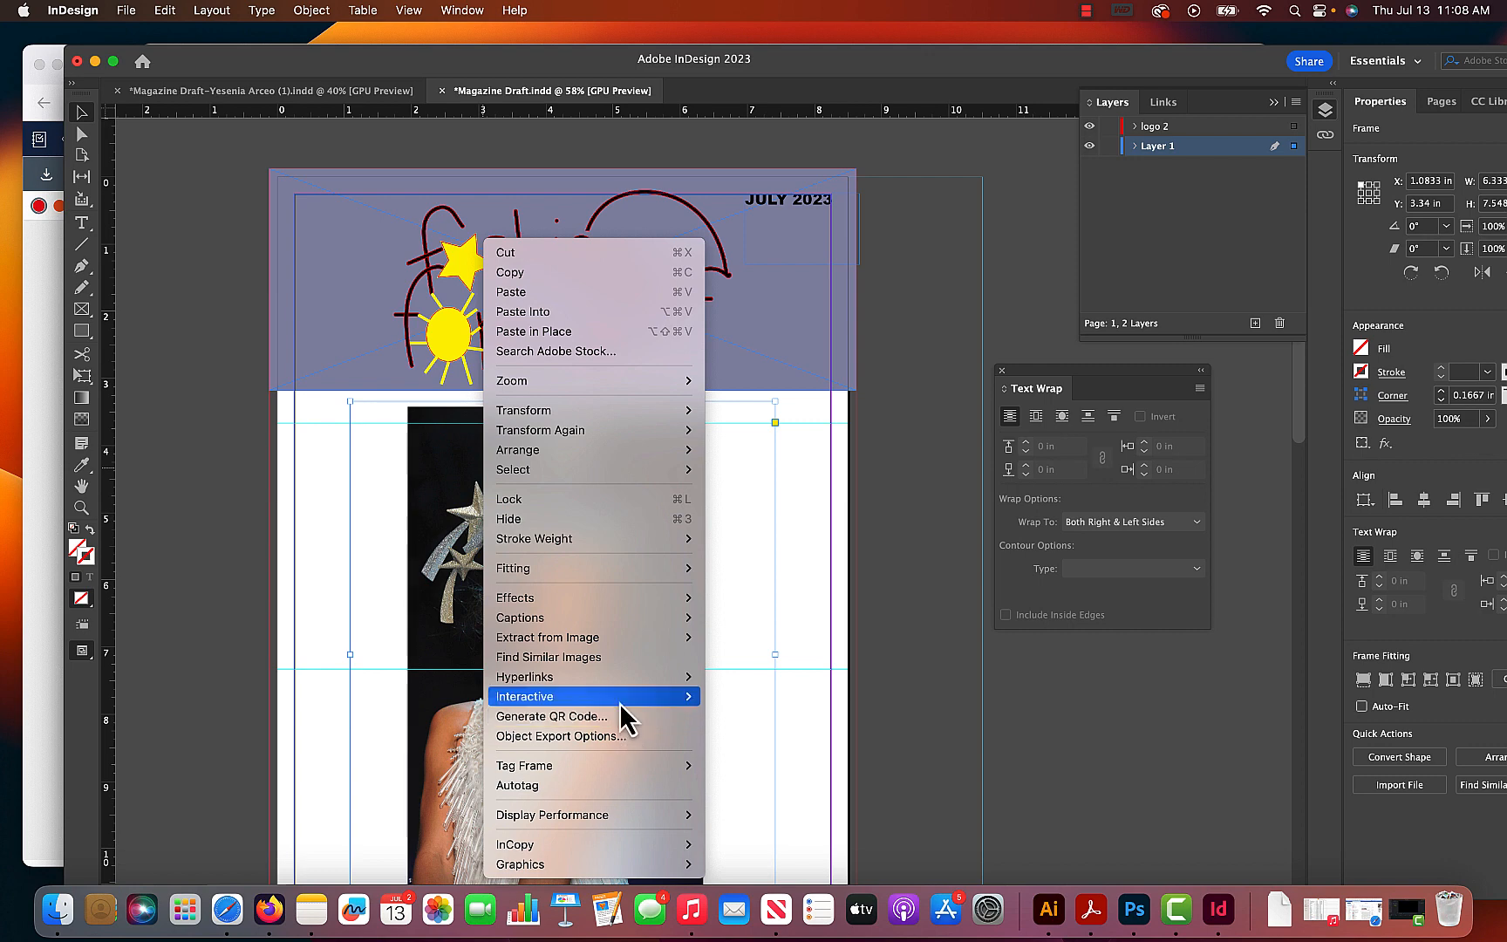
pyautogui.moveTo(628, 767)
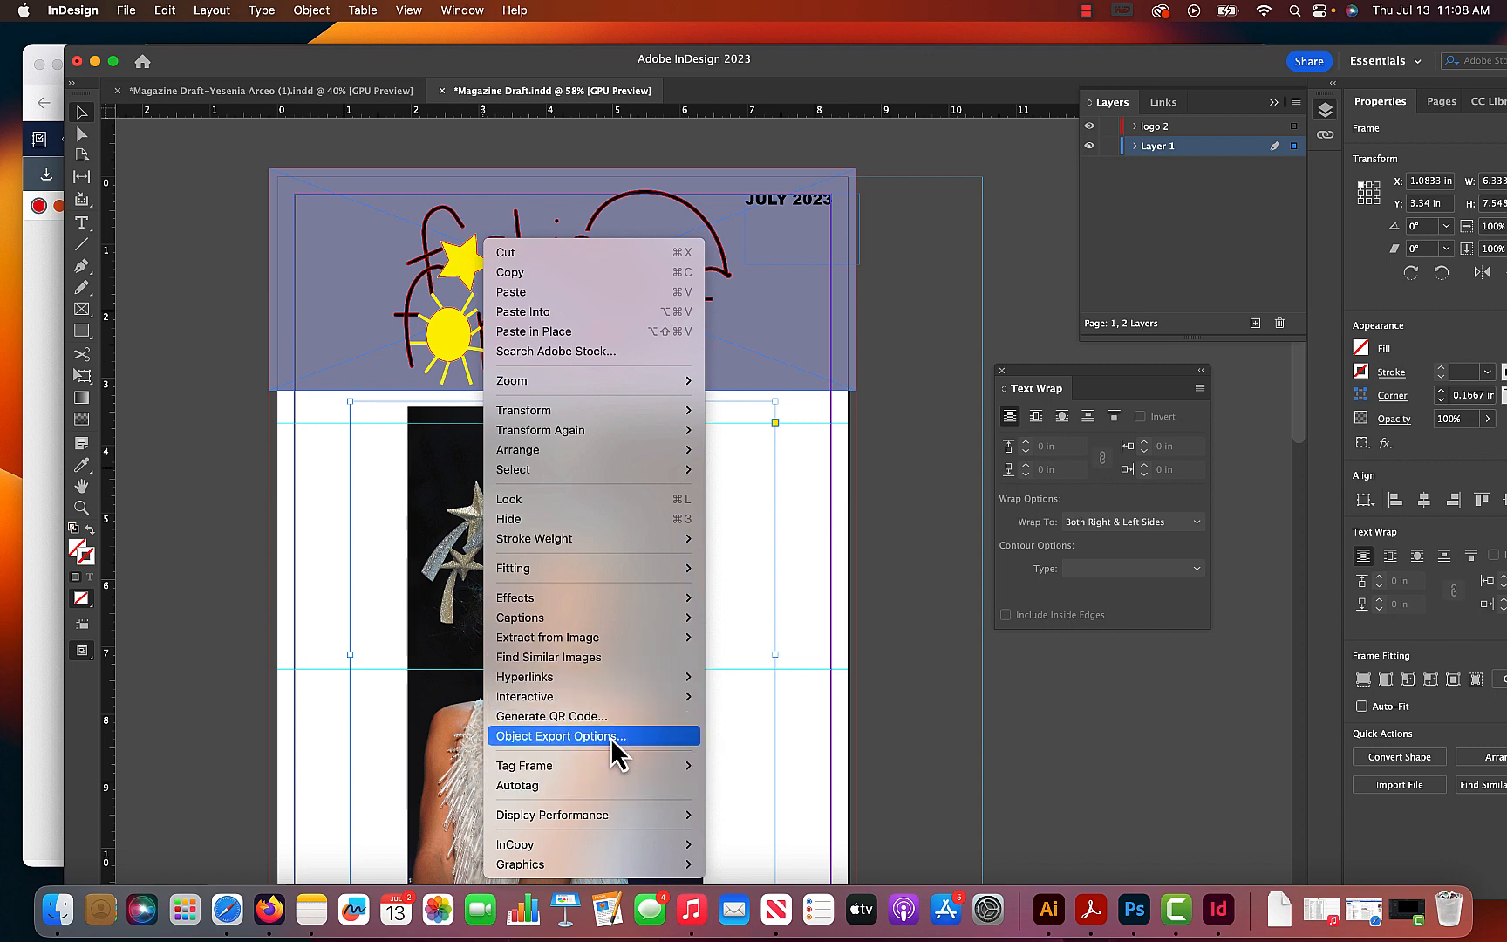
pyautogui.click(767, 726)
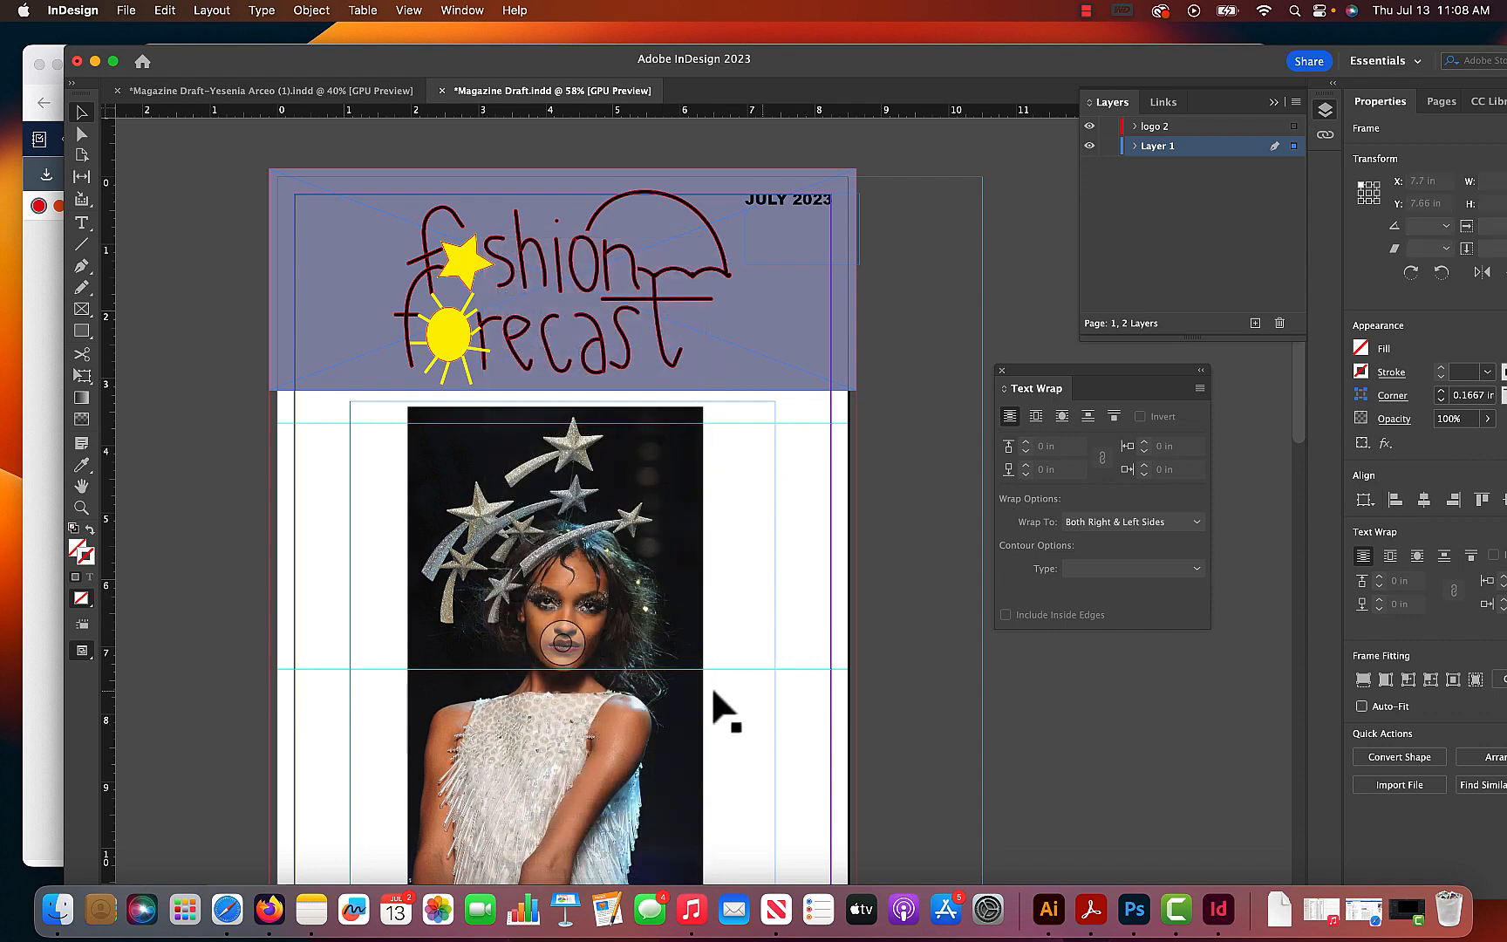
# - Select the cover photo inside its frame and copy it
pyautogui.click(563, 641)
pyautogui.rightClick(562, 641)
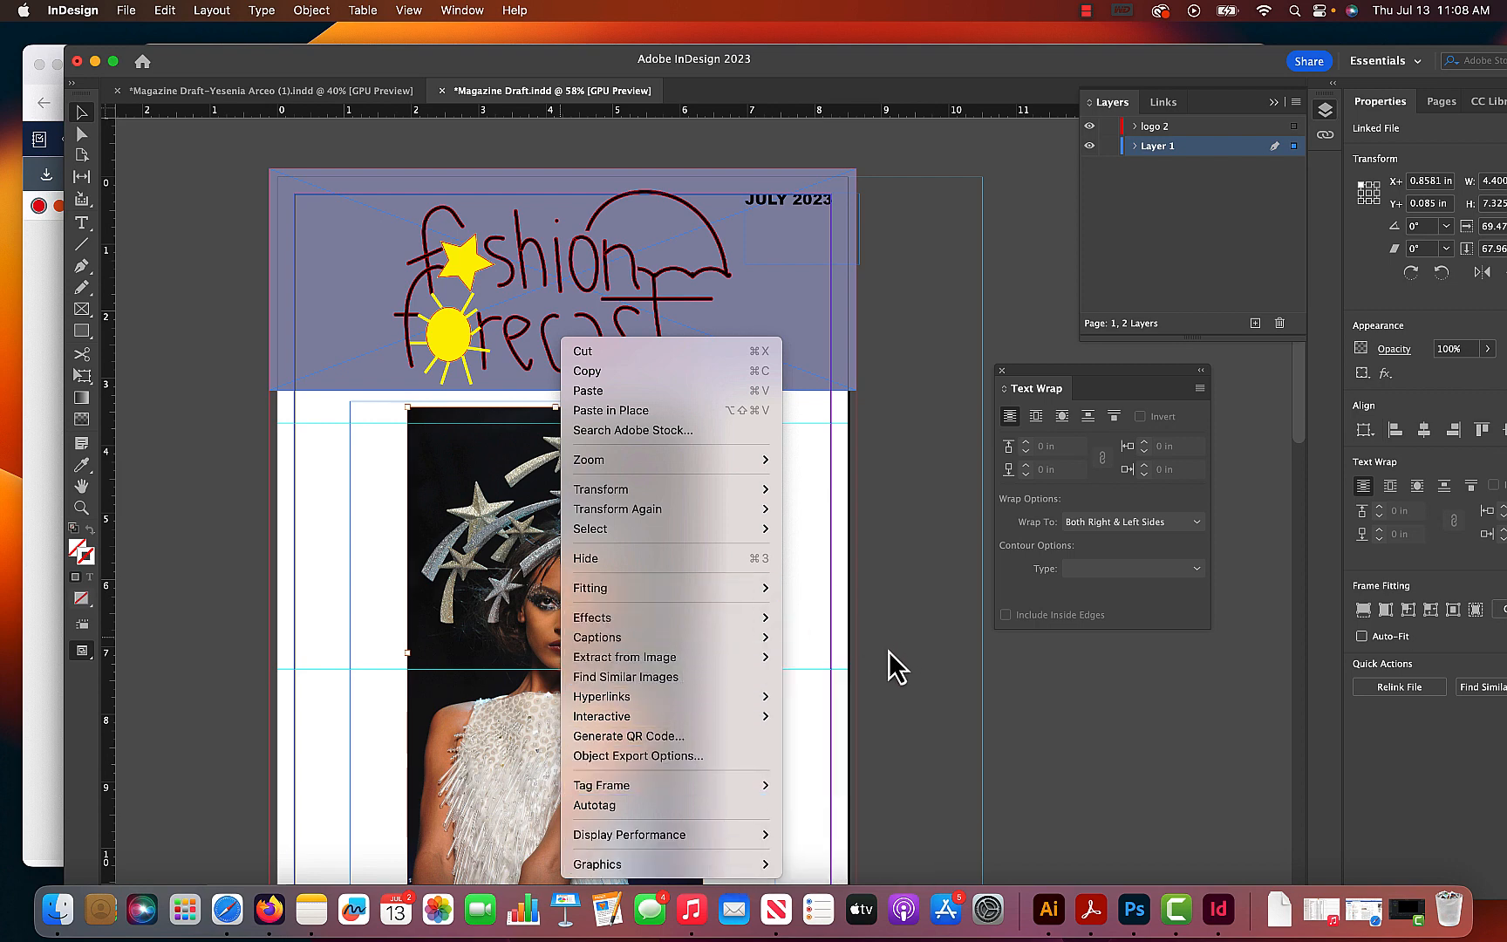
pyautogui.click(918, 659)
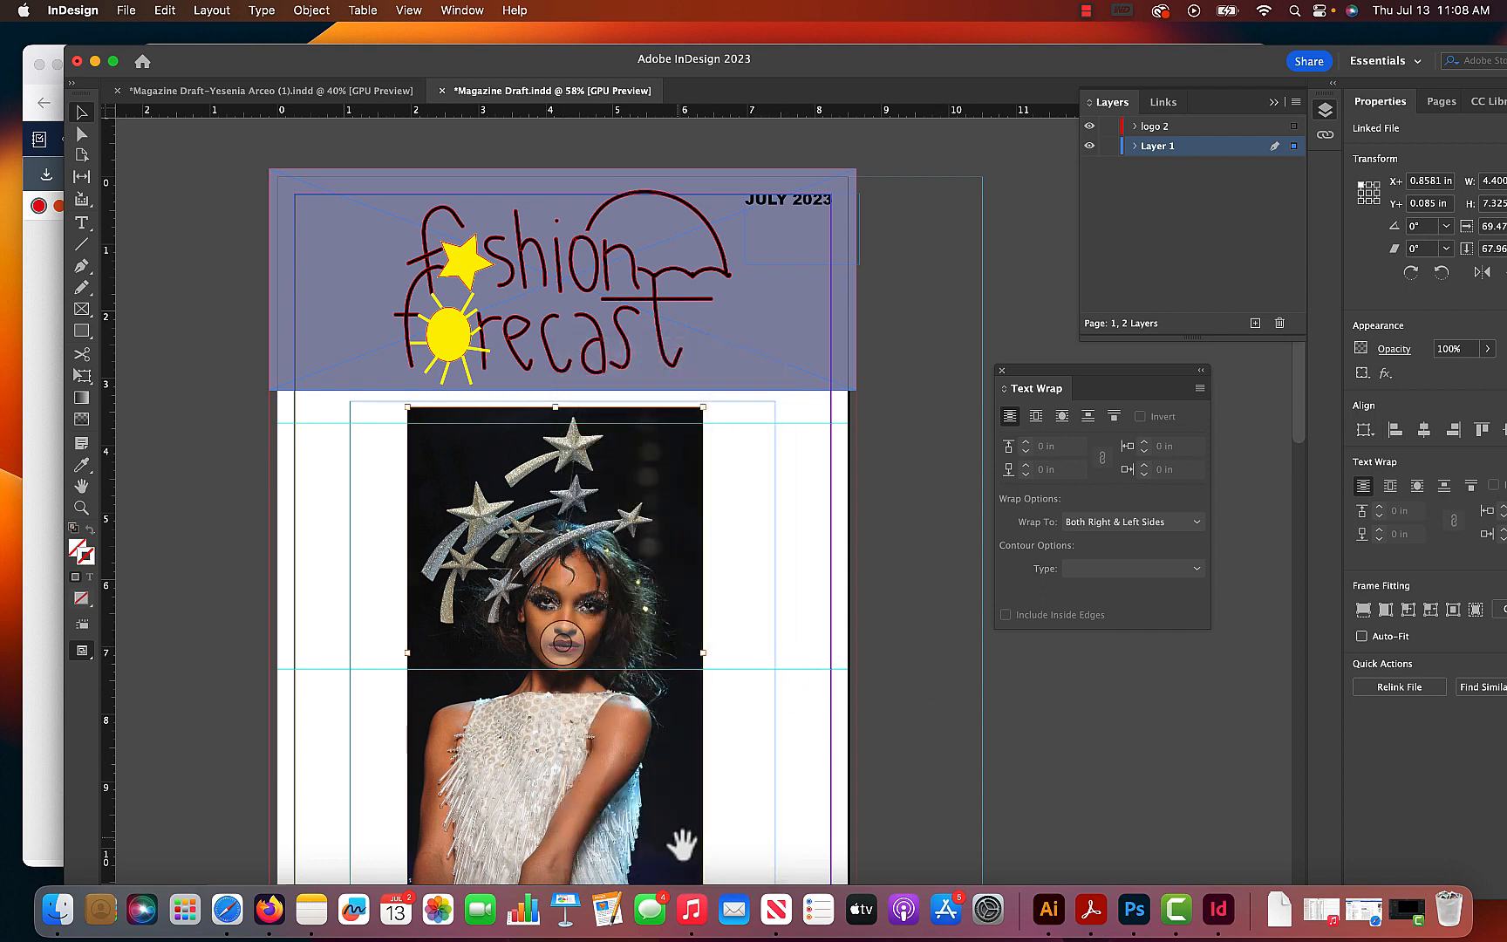
# - Switch to Photoshop, create a new document from the Clipboard preset (317 × 527 px, 72 ppi), and paste the copied photo
pyautogui.click(1133, 909)
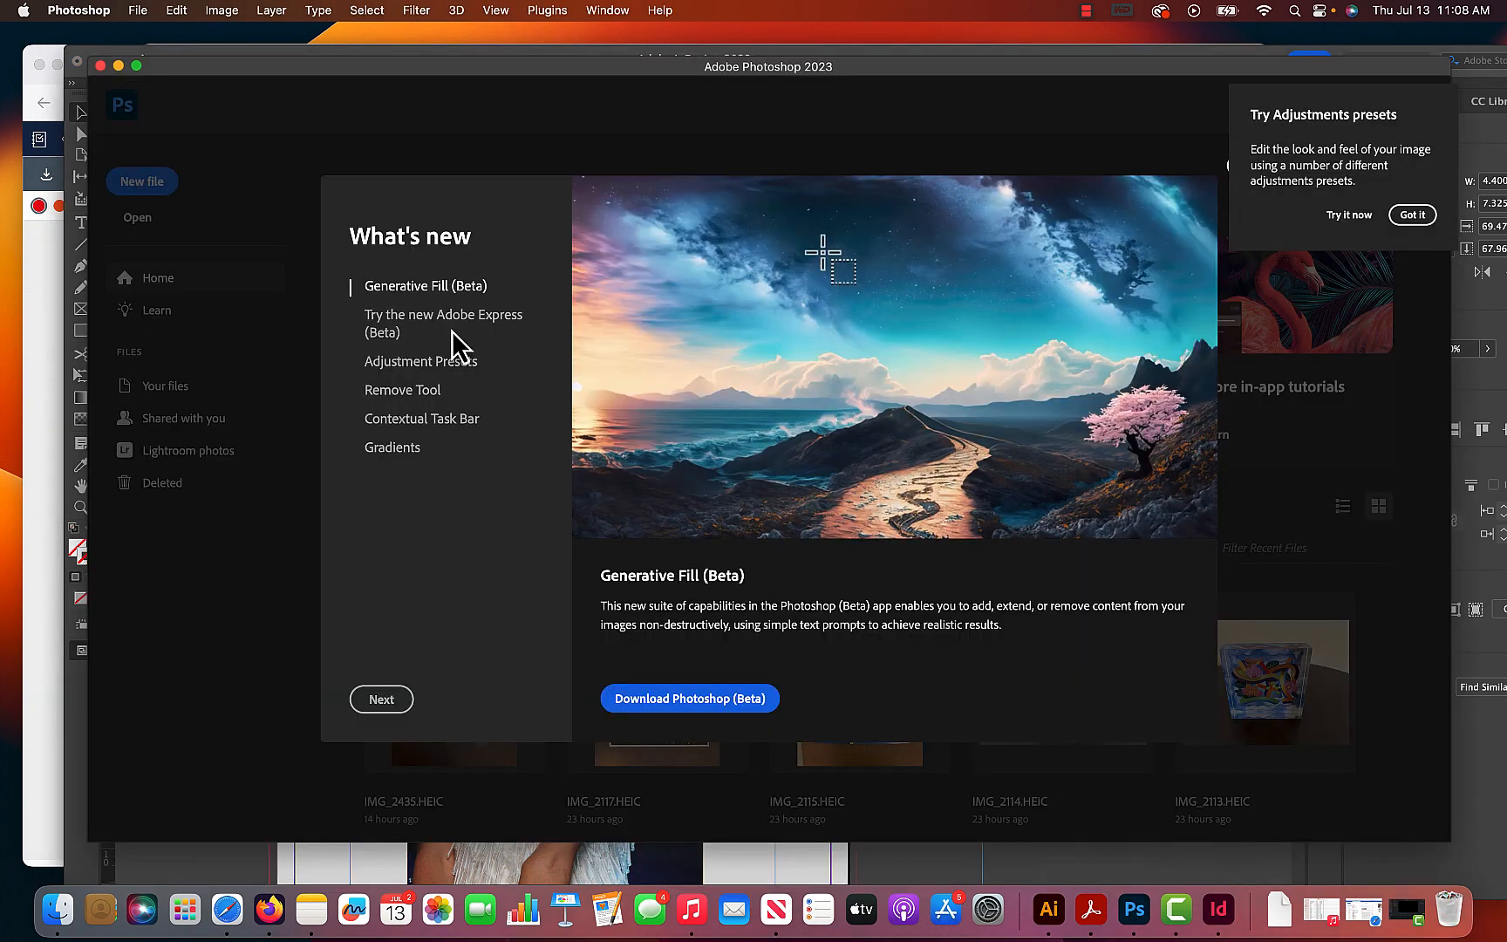
pyautogui.click(142, 12)
pyautogui.click(162, 47)
pyautogui.click(1176, 726)
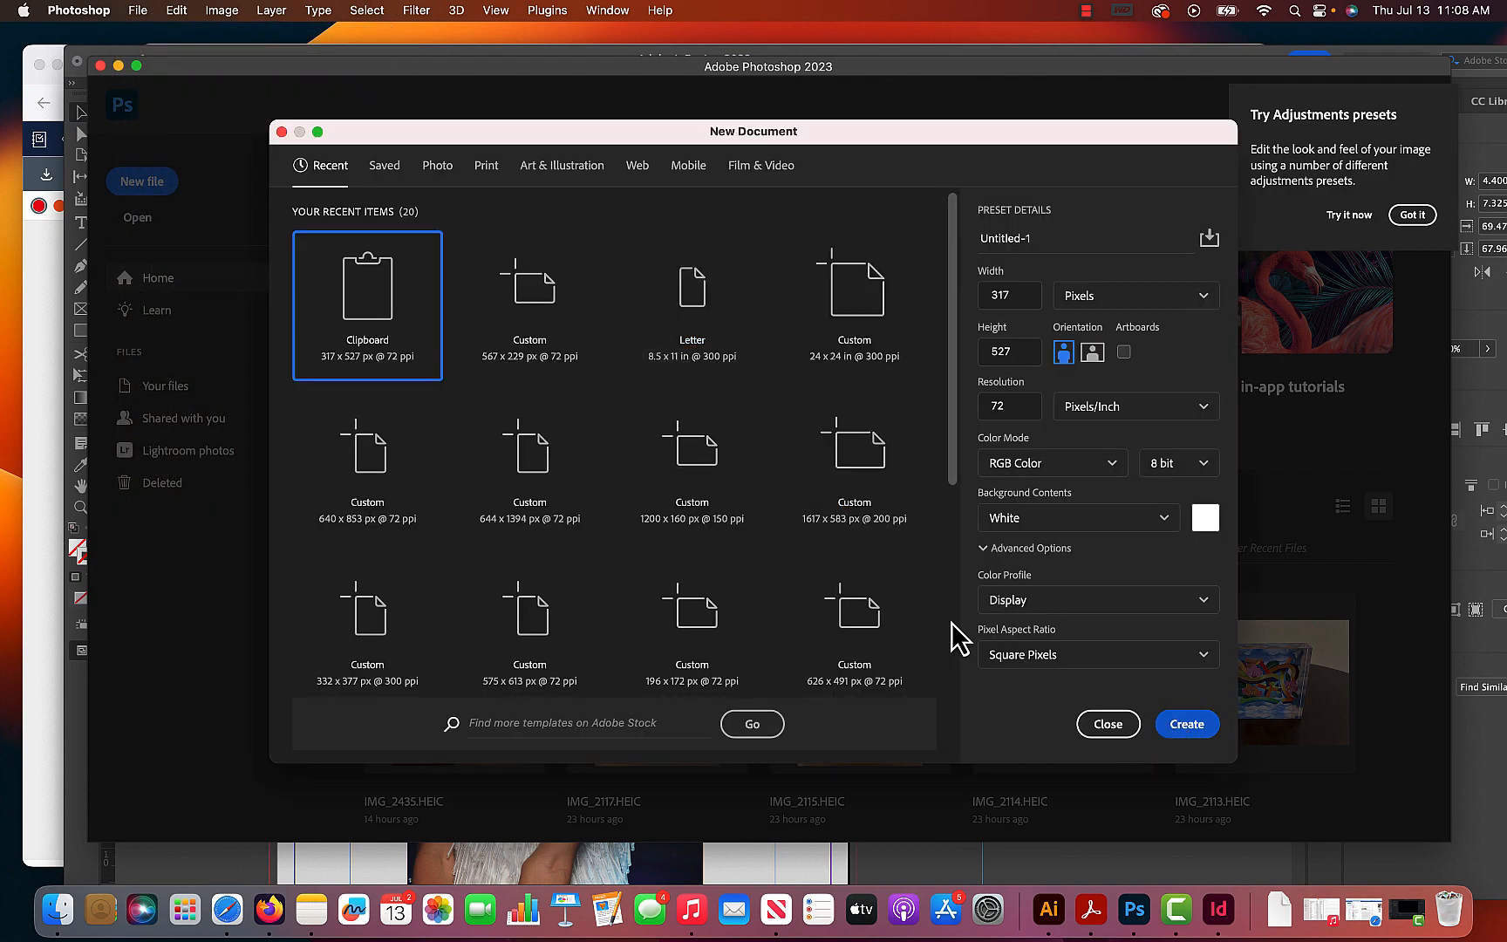
pyautogui.press('super+v')
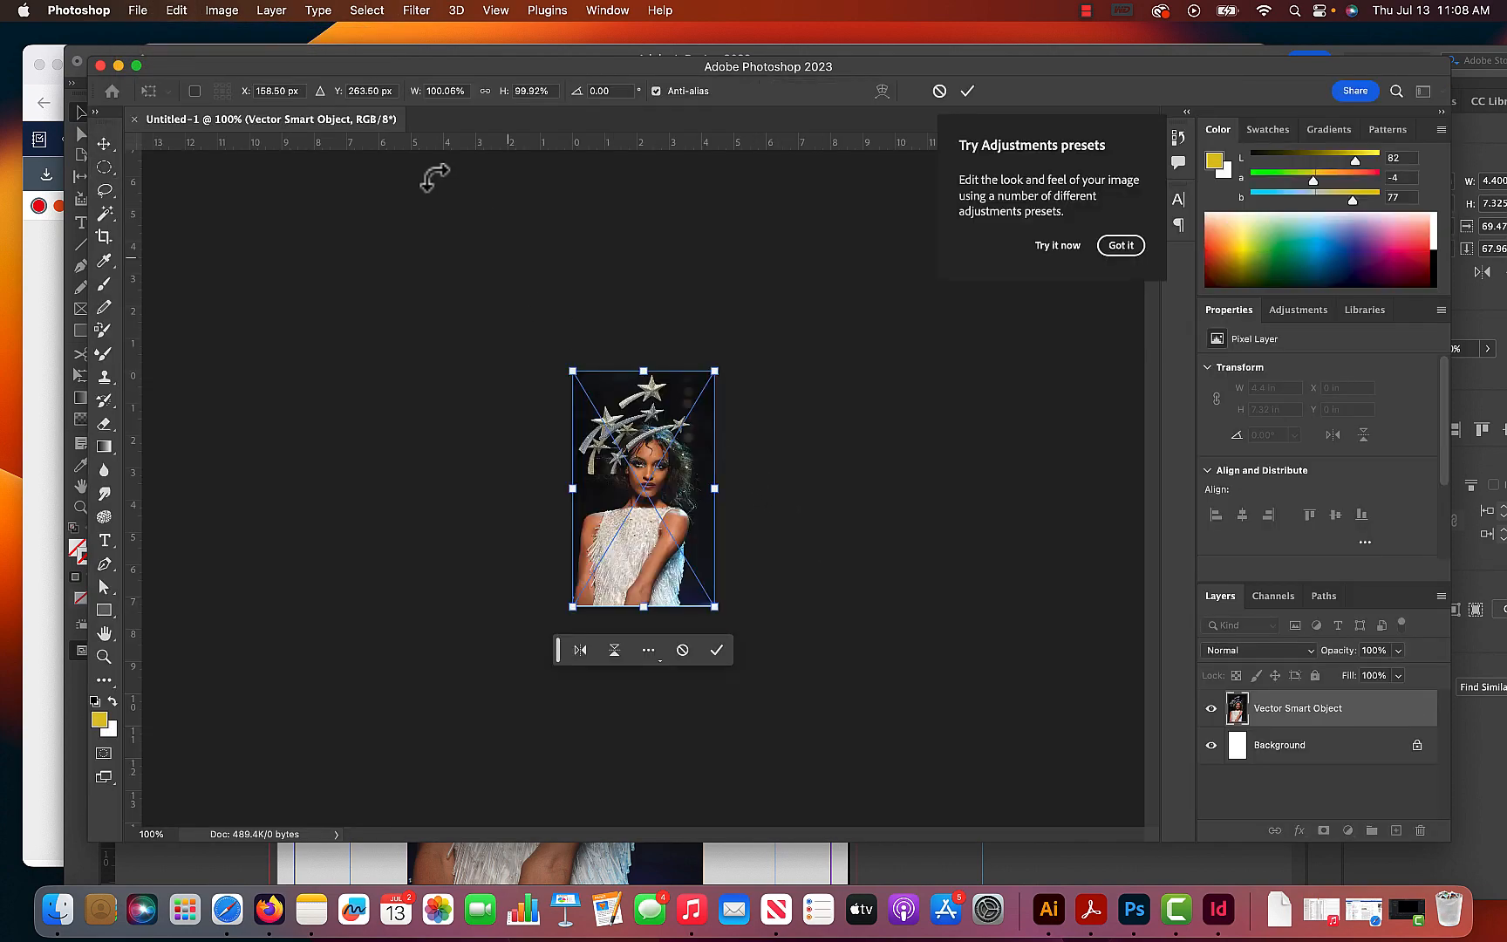
pyautogui.click(229, 11)
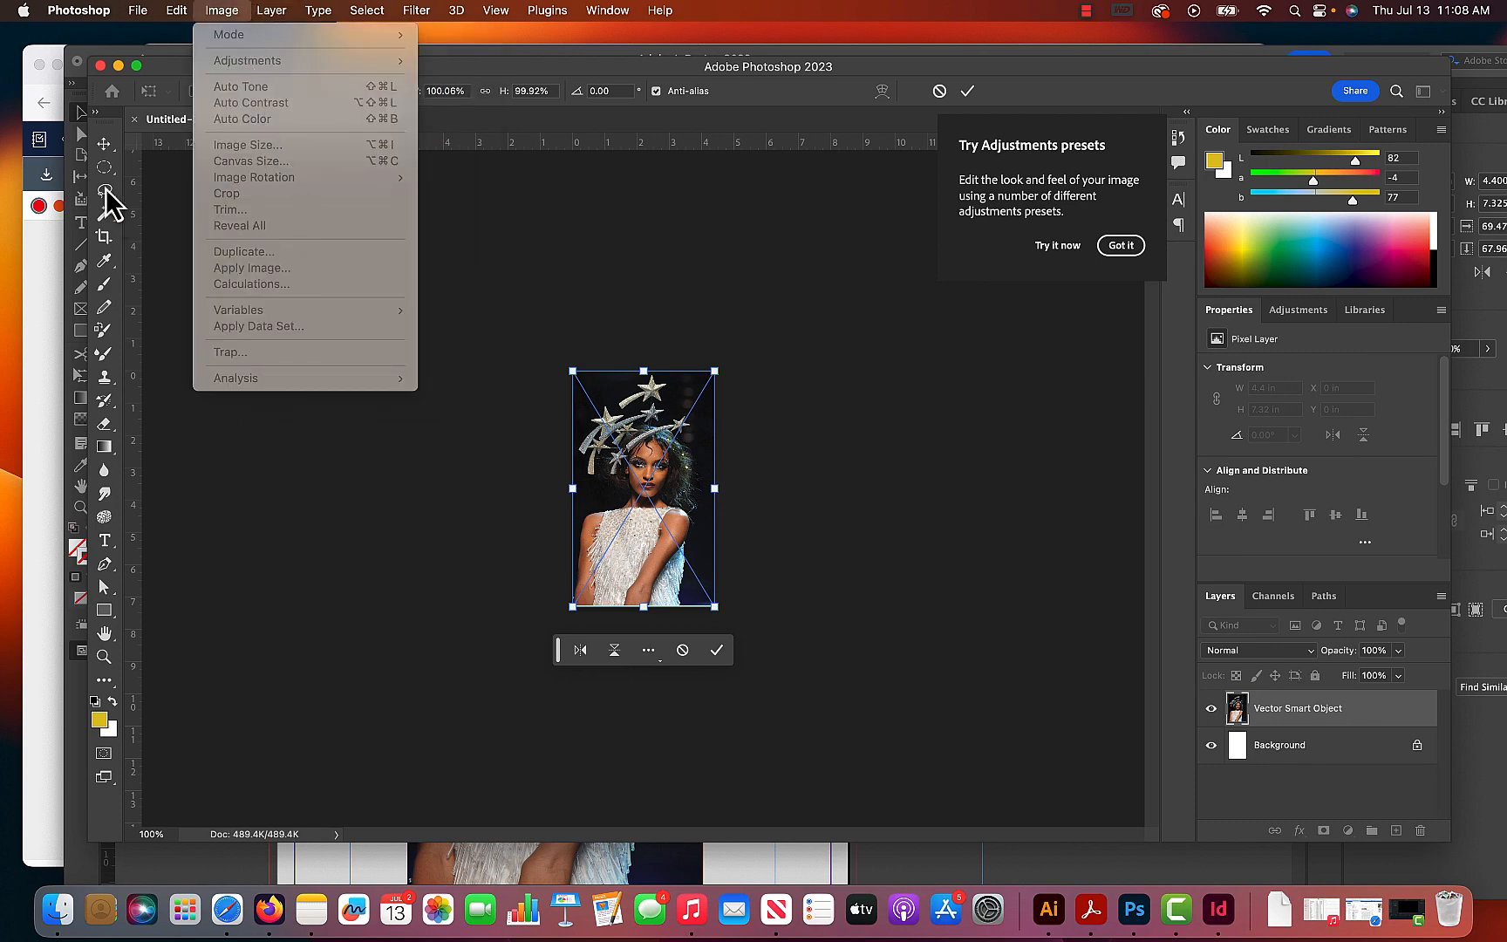
# - Commit the placement of the pasted photo in the new document
pyautogui.moveTo(159, 23)
pyautogui.click(508, 236)
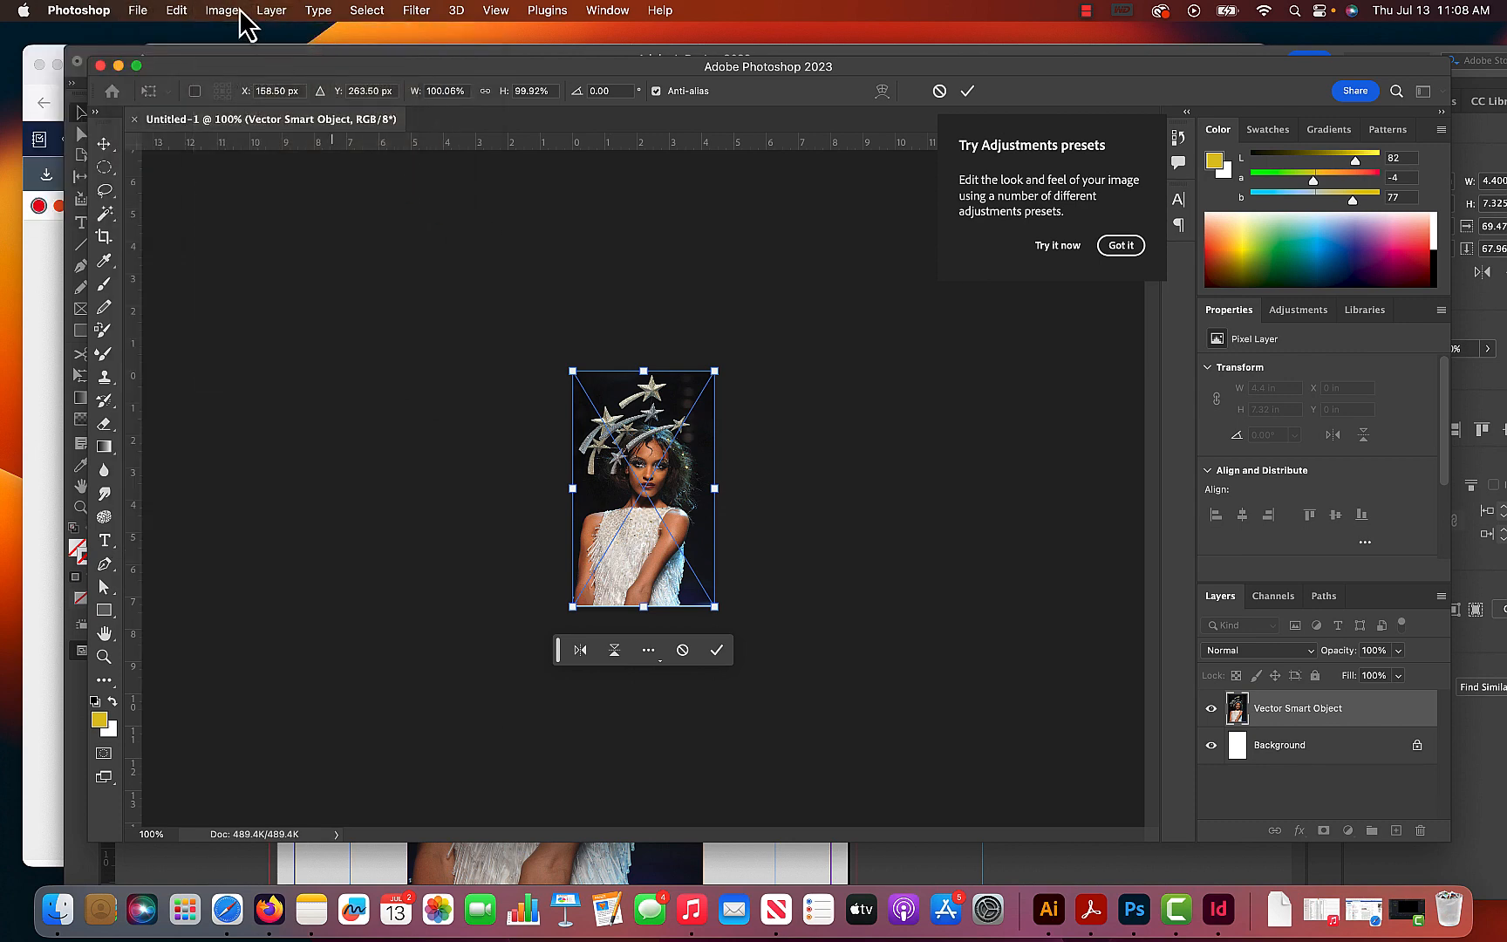
pyautogui.click(966, 96)
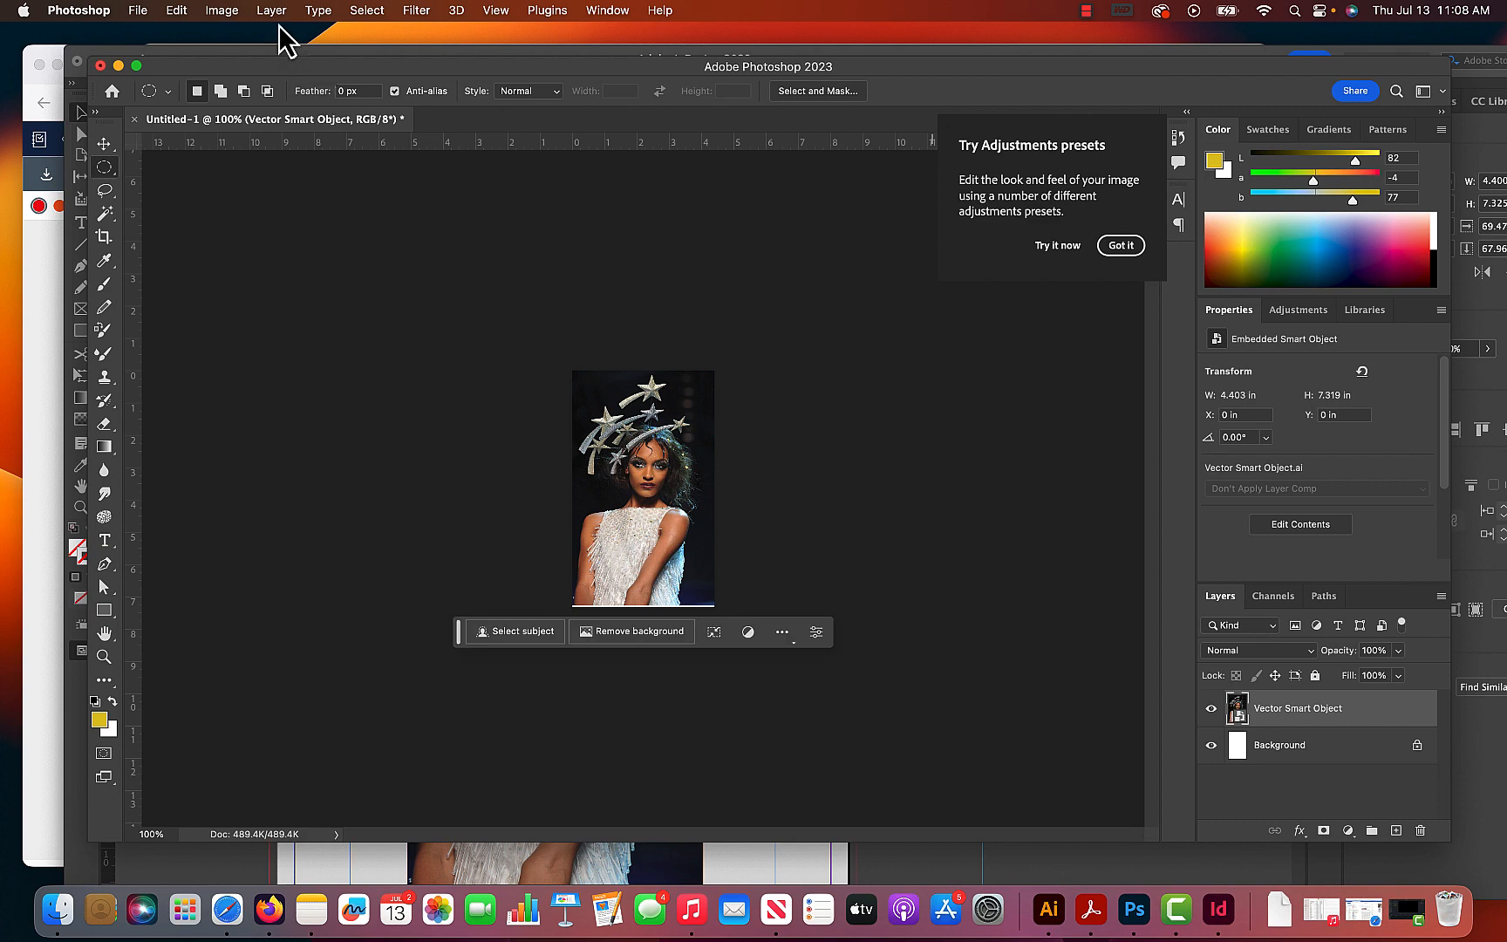
# - Enlarge the canvas to 8.25 × 9 inches, anchored at the bottom centre so the space is added above and beside the photo
pyautogui.click(221, 11)
pyautogui.click(263, 162)
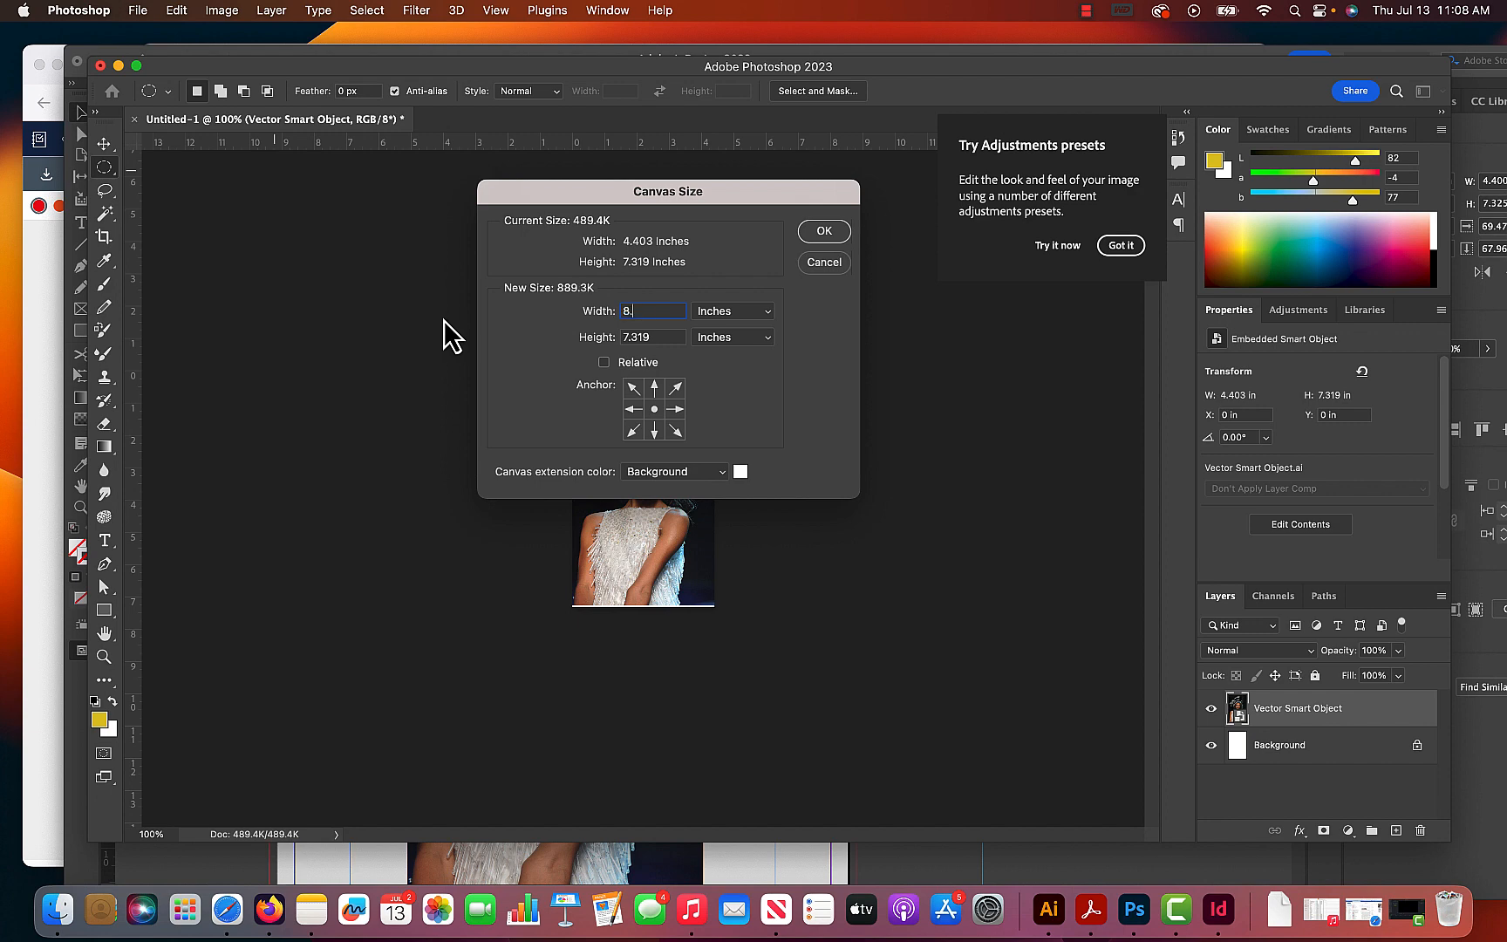
pyautogui.write('8.5')
pyautogui.moveTo(649, 312); pyautogui.dragTo(546, 303)
pyautogui.moveTo(657, 310); pyautogui.dragTo(532, 326)
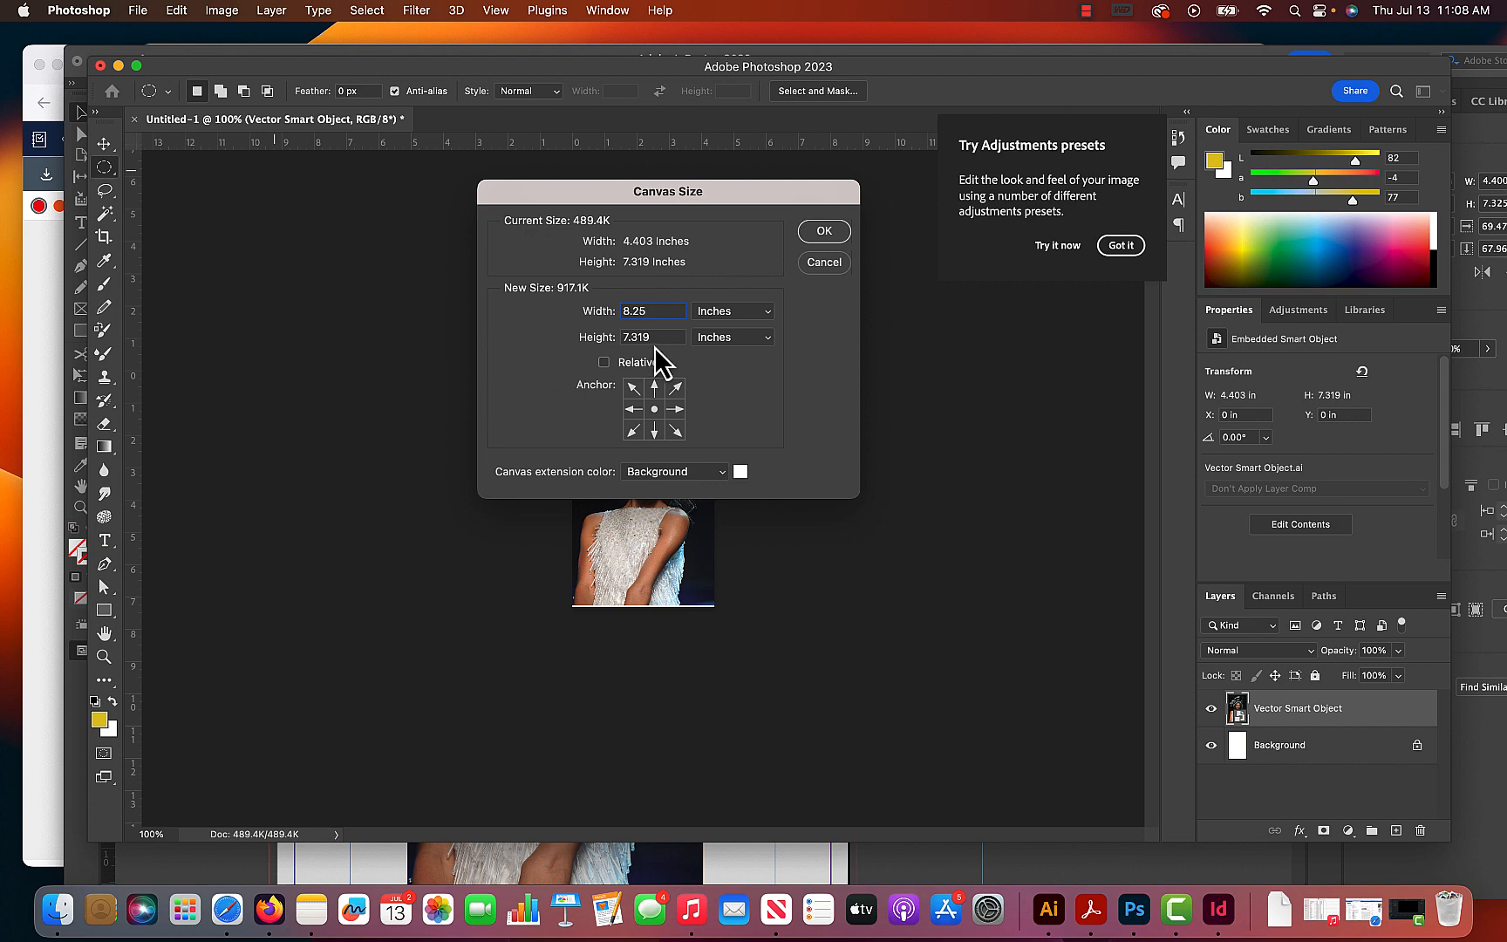
pyautogui.moveTo(656, 339); pyautogui.dragTo(528, 337)
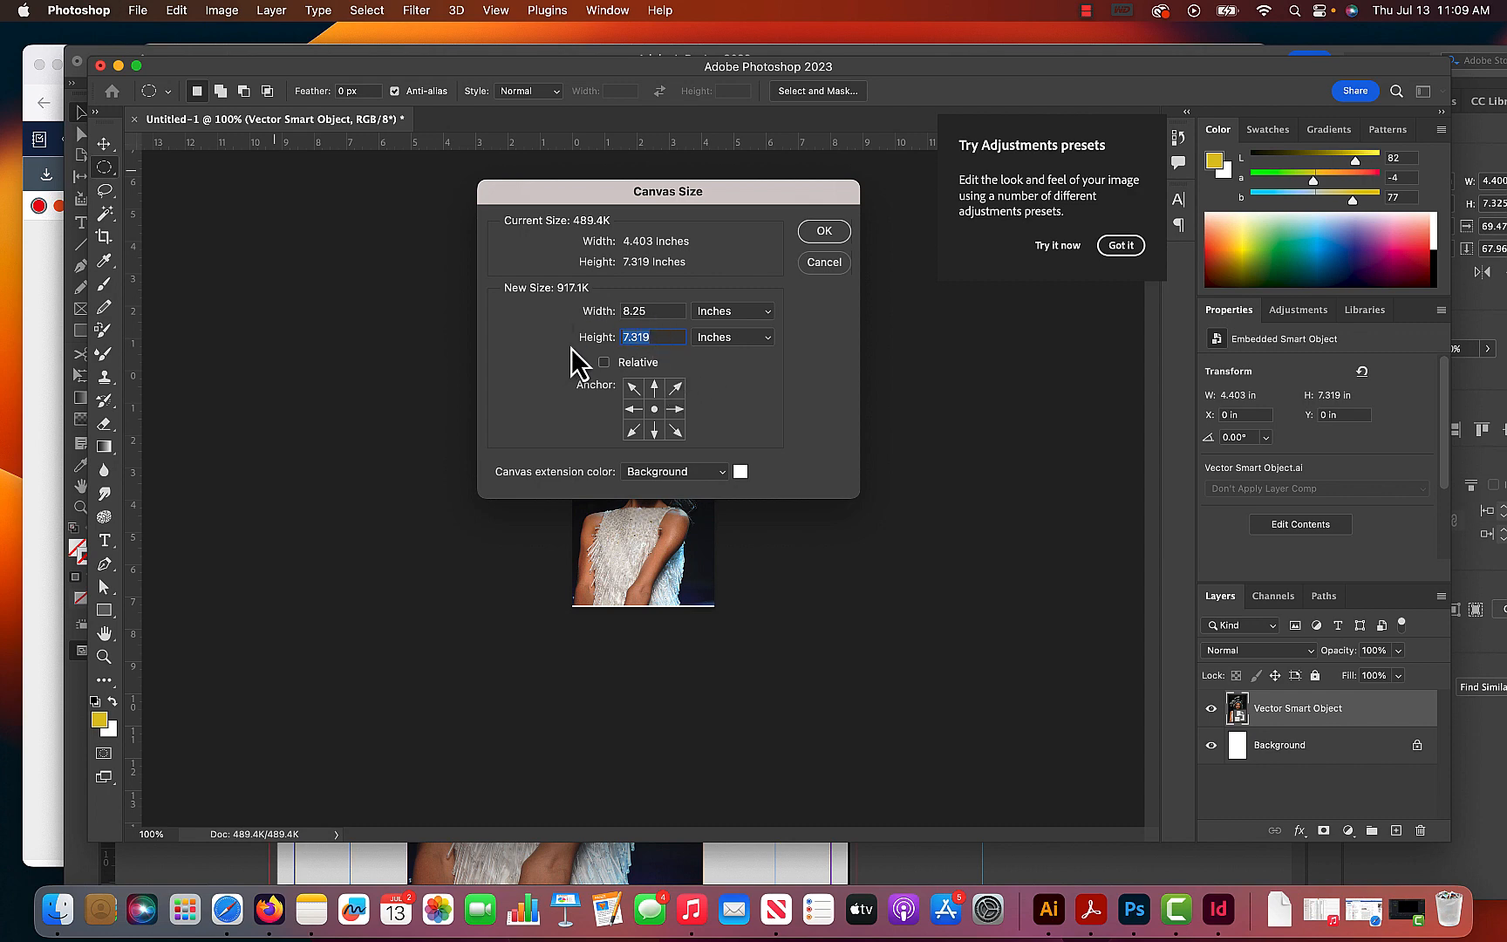
pyautogui.write('9')
pyautogui.click(654, 430)
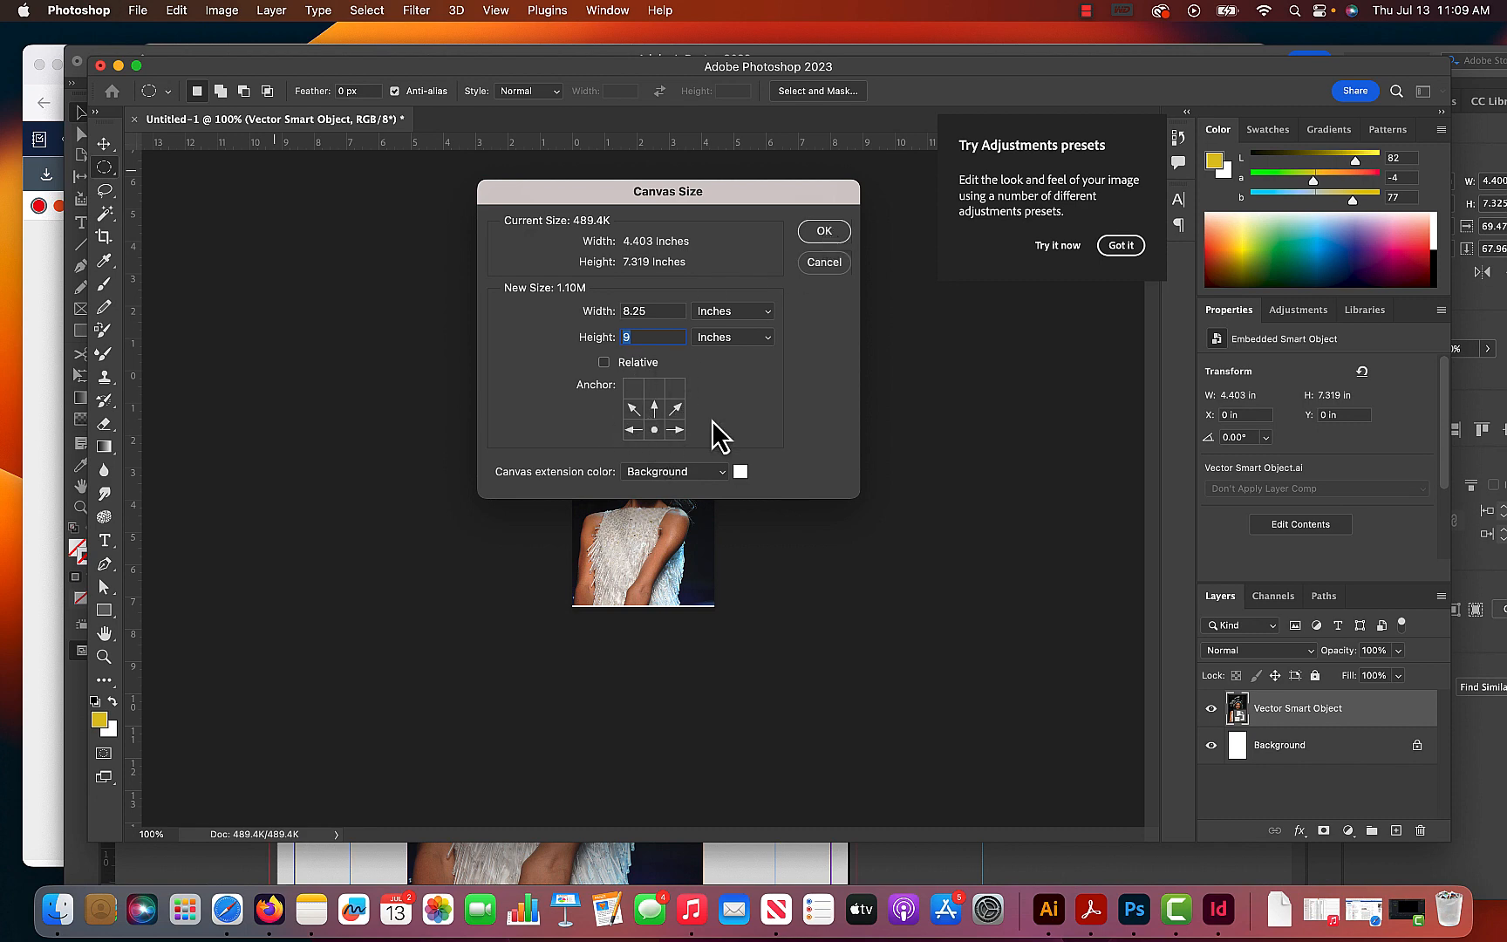
pyautogui.click(825, 233)
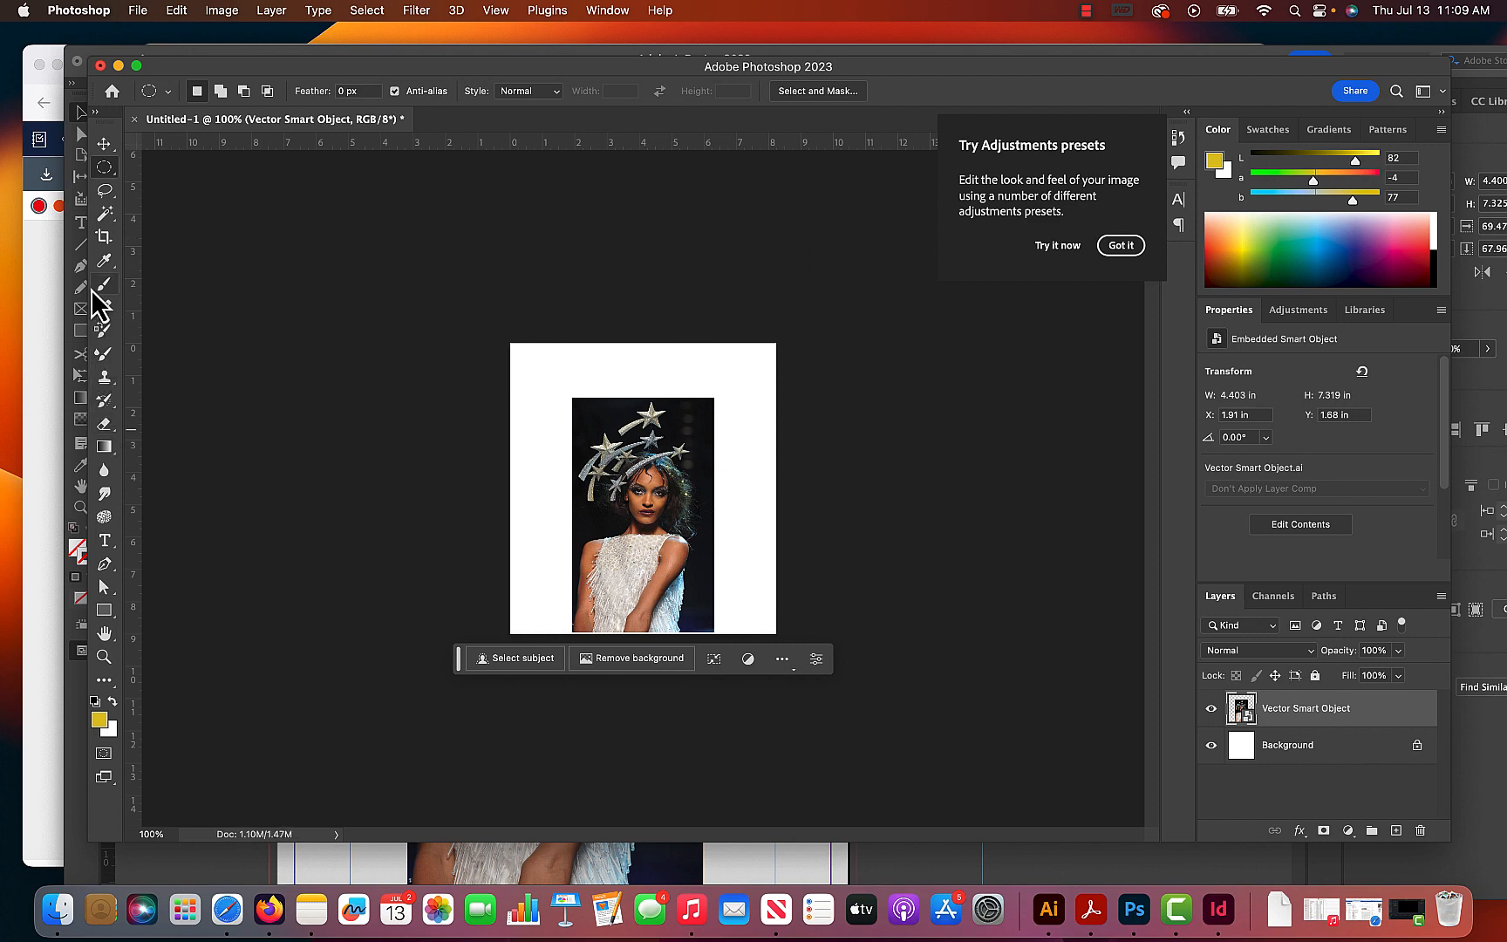
# - Sample the photo's near-black backdrop as the foreground color and fill the Background layer with it at 100% opacity
pyautogui.click(101, 265)
pyautogui.click(600, 410)
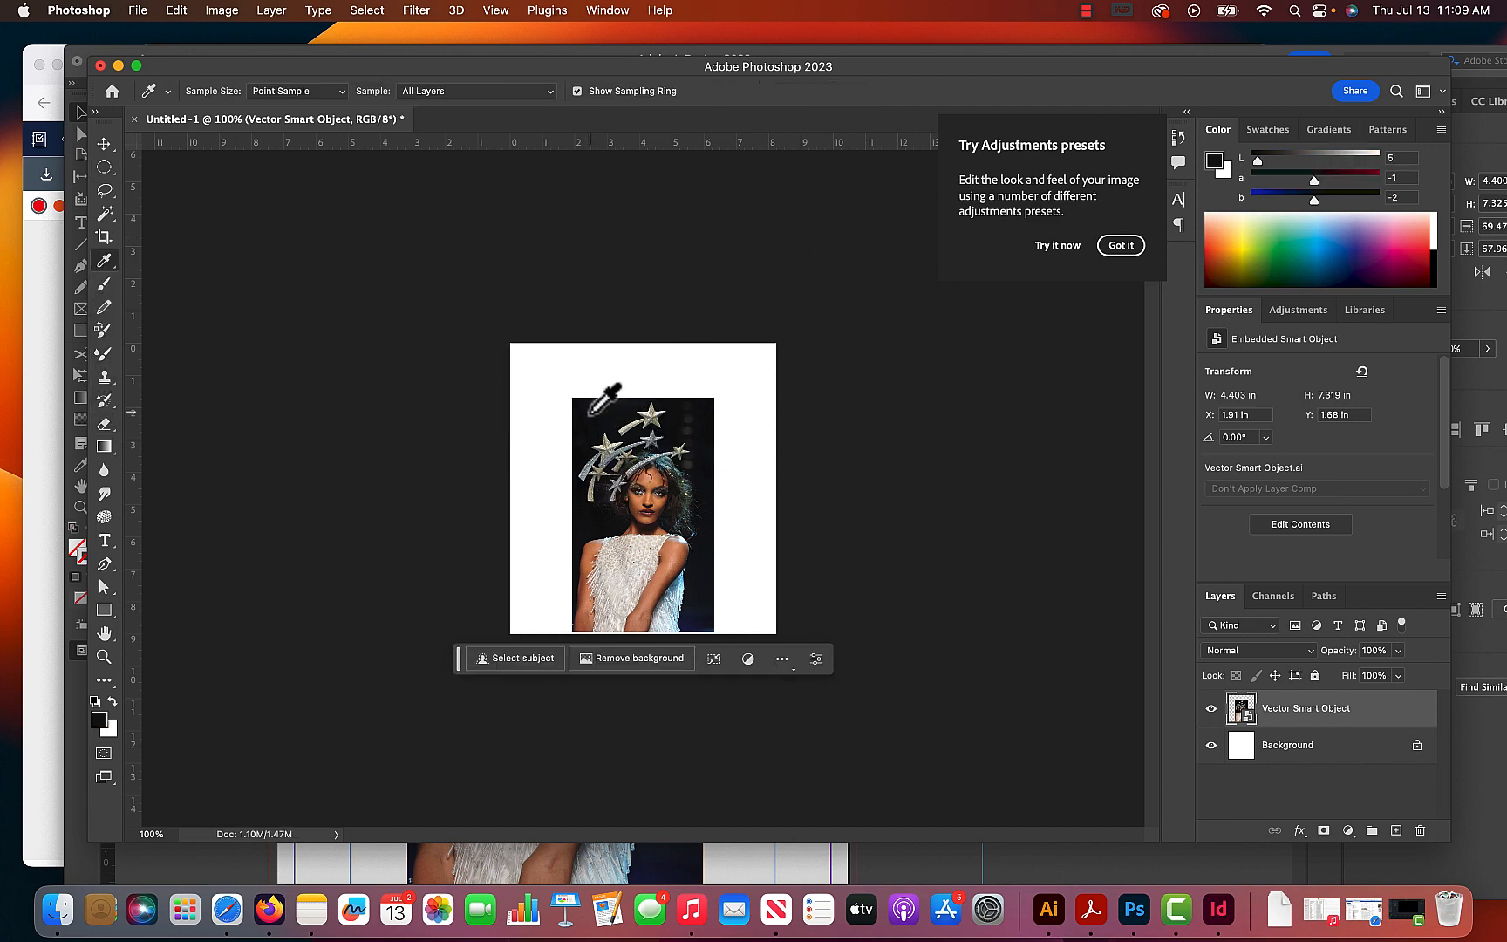
pyautogui.click(1332, 755)
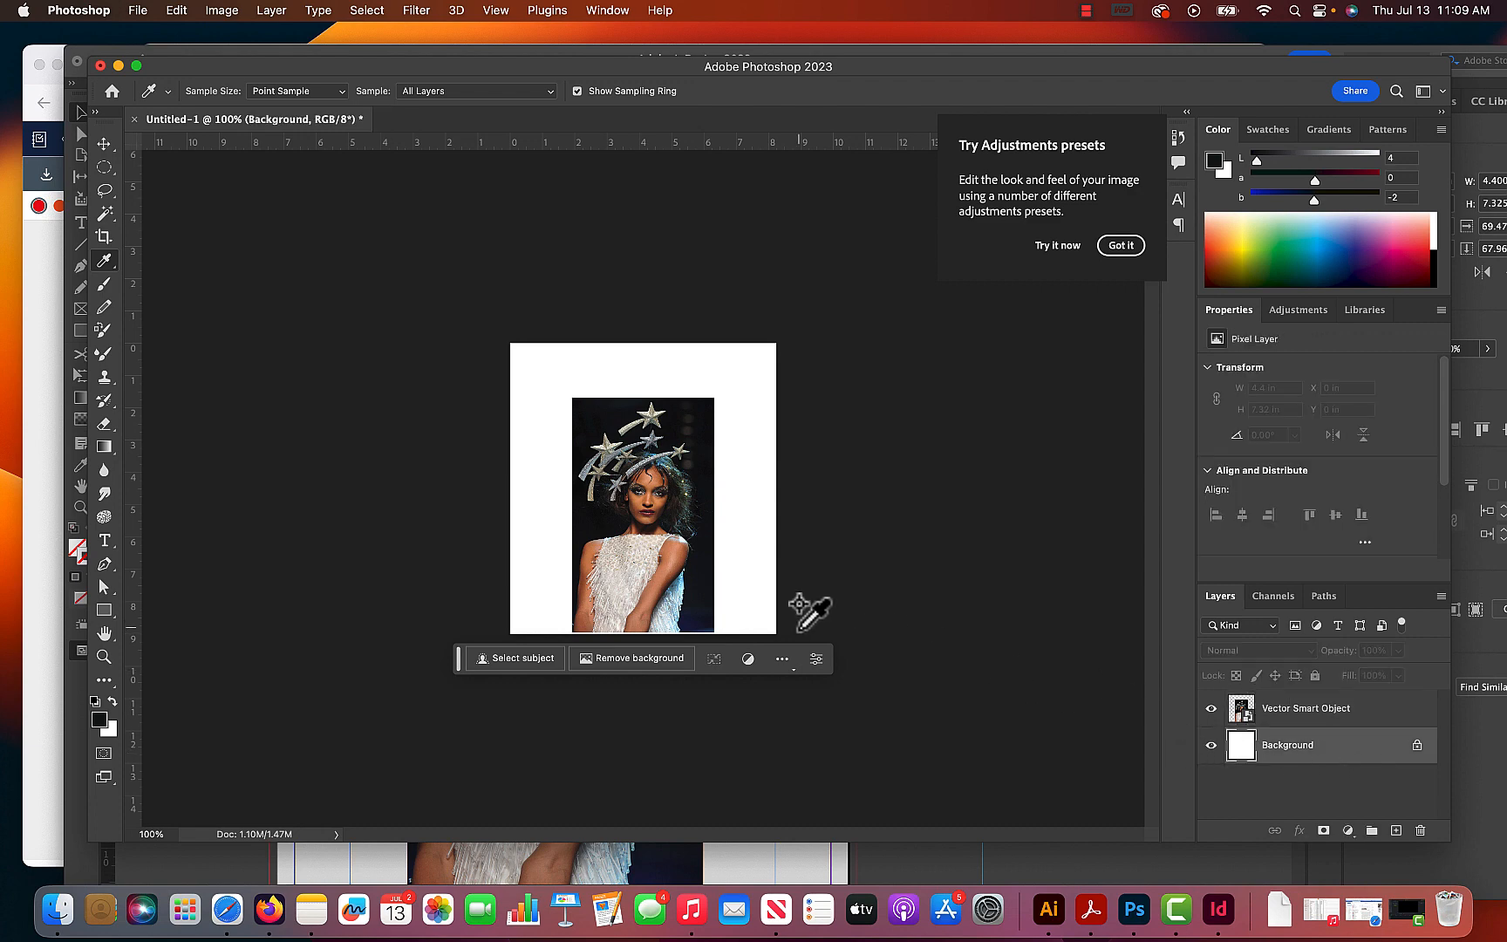
pyautogui.hotkey('shift', 'BackSpace')
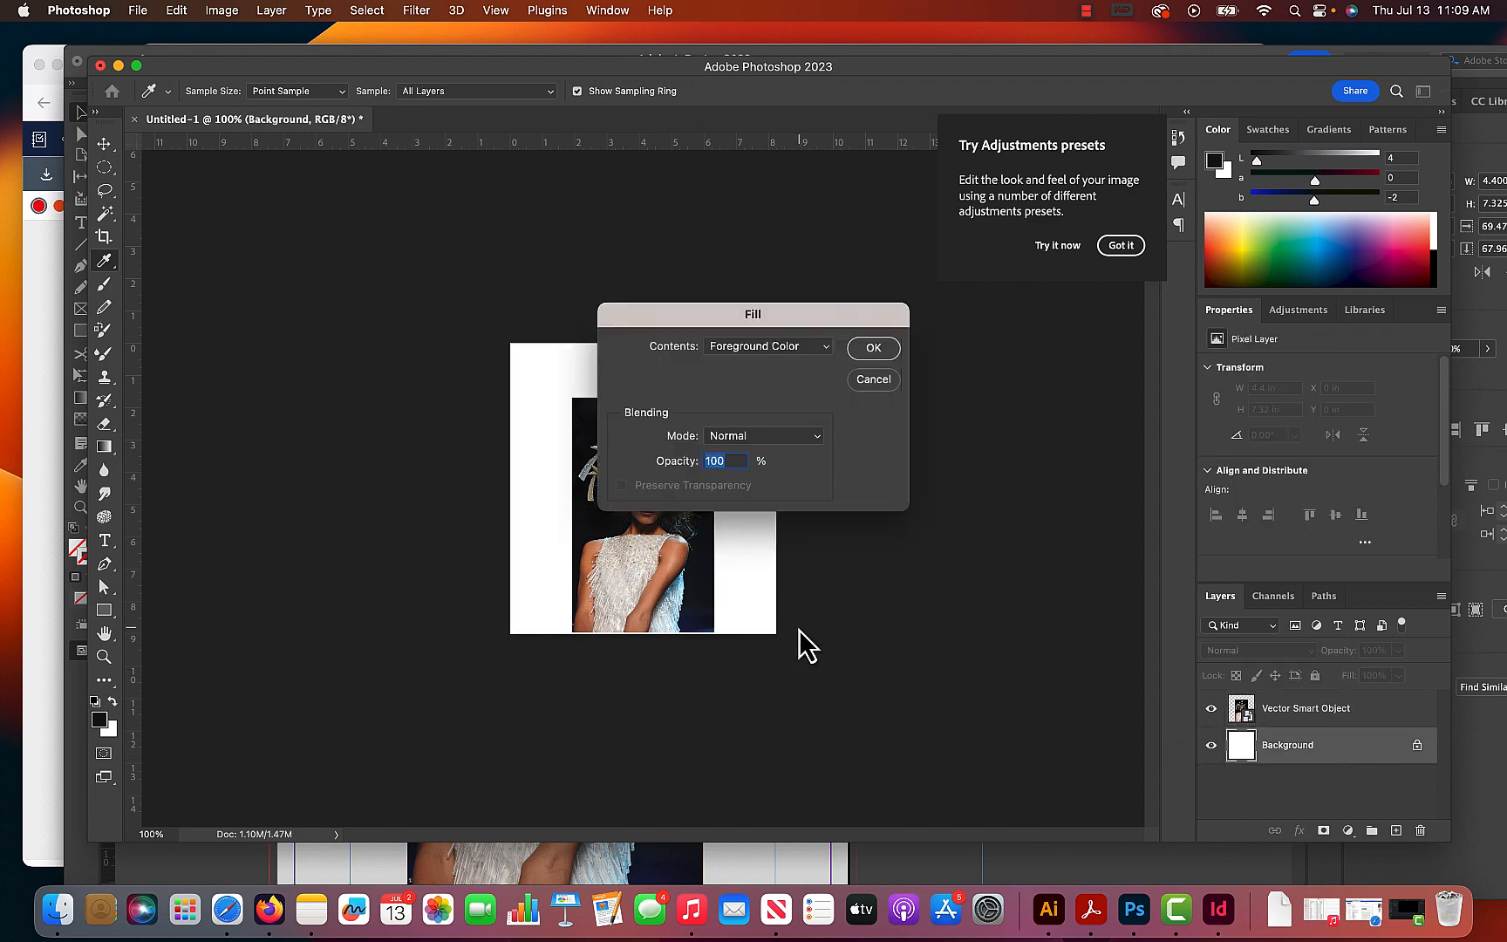
pyautogui.click(872, 351)
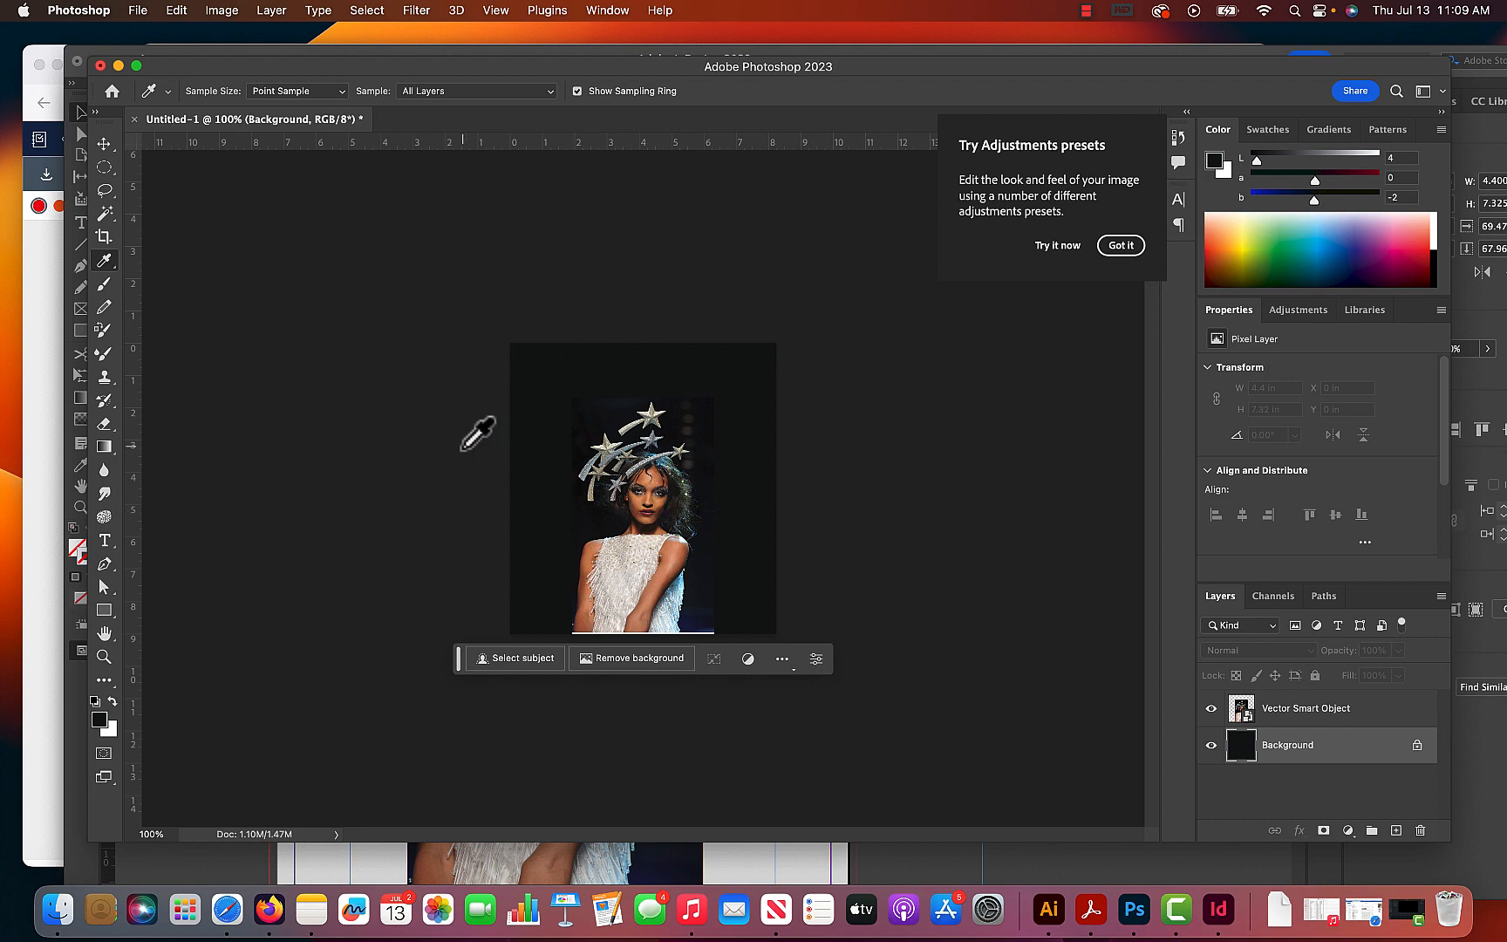
# - Nudge the photo layer down to Y 1.75 in so it covers the light line along the canvas's bottom edge
pyautogui.click(104, 144)
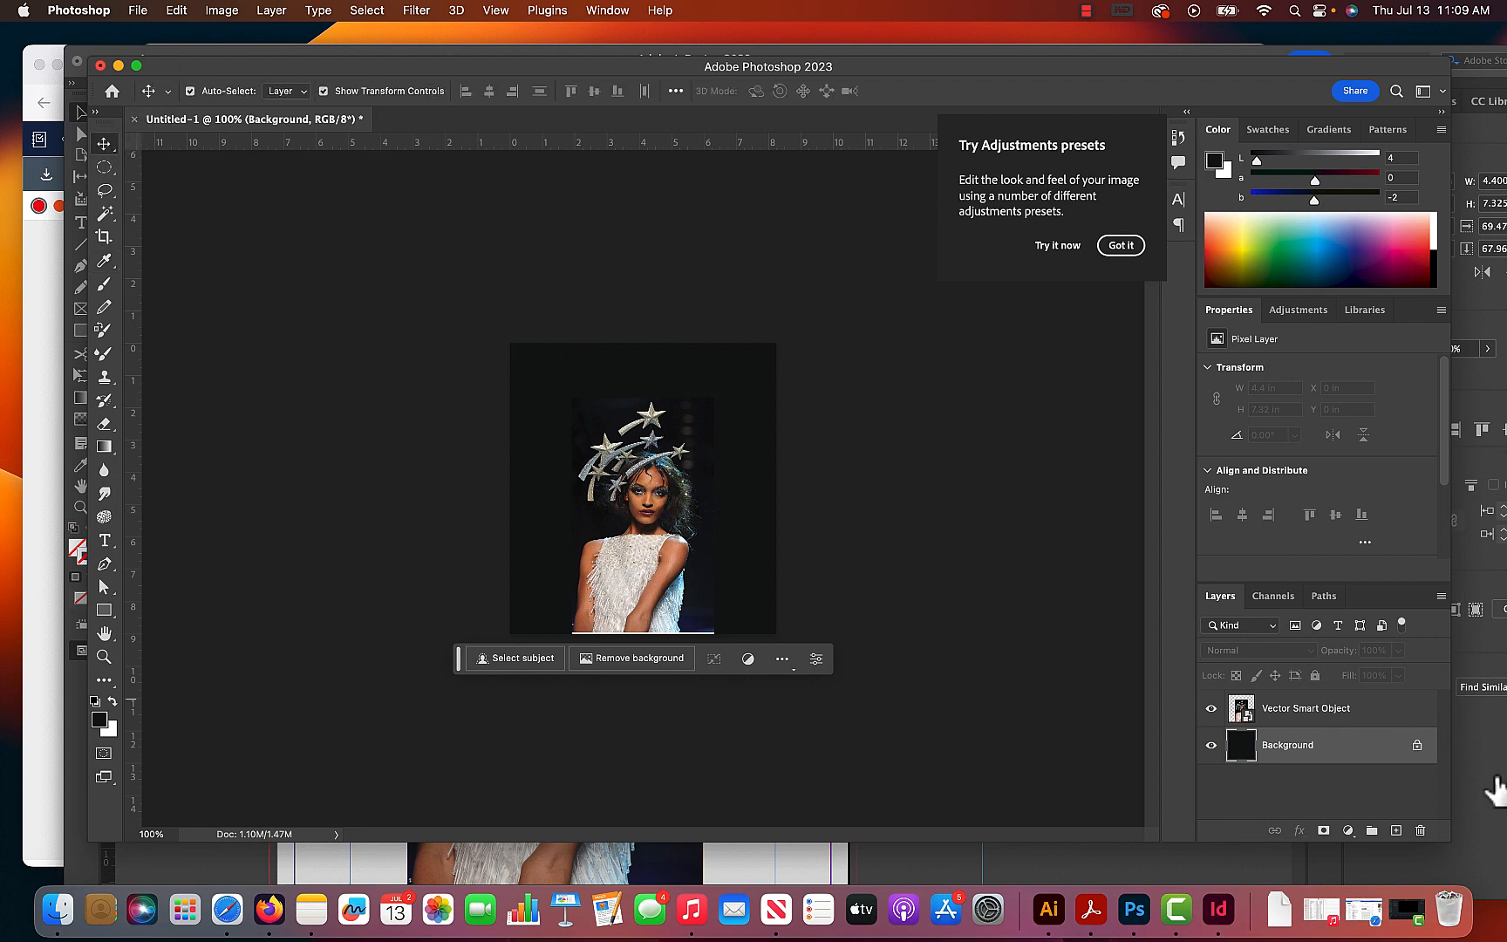
pyautogui.click(1328, 717)
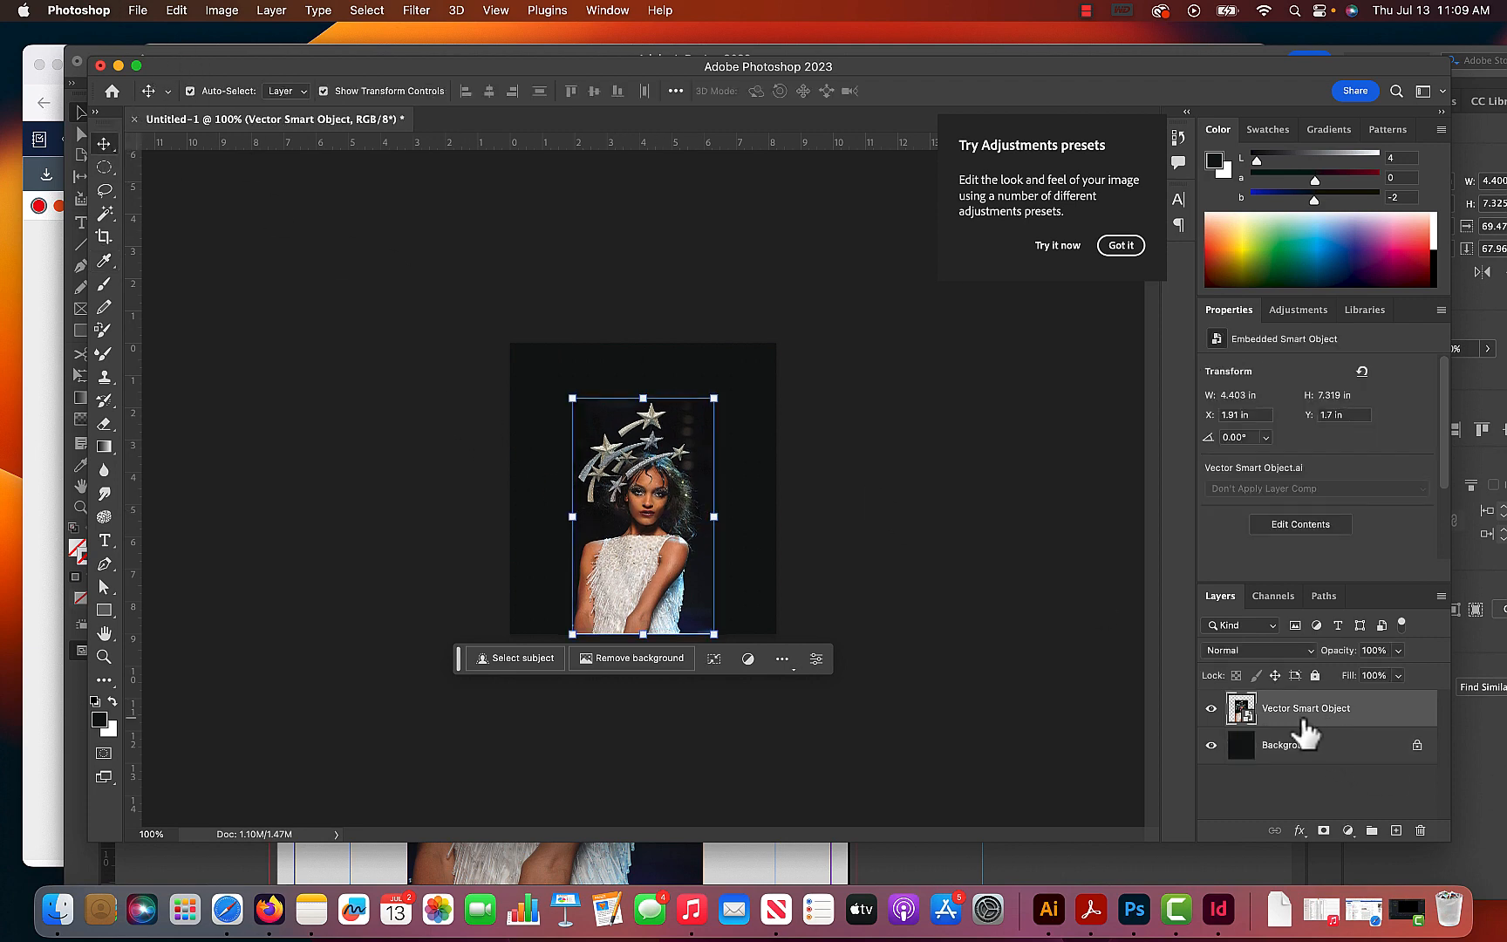
pyautogui.click(908, 623)
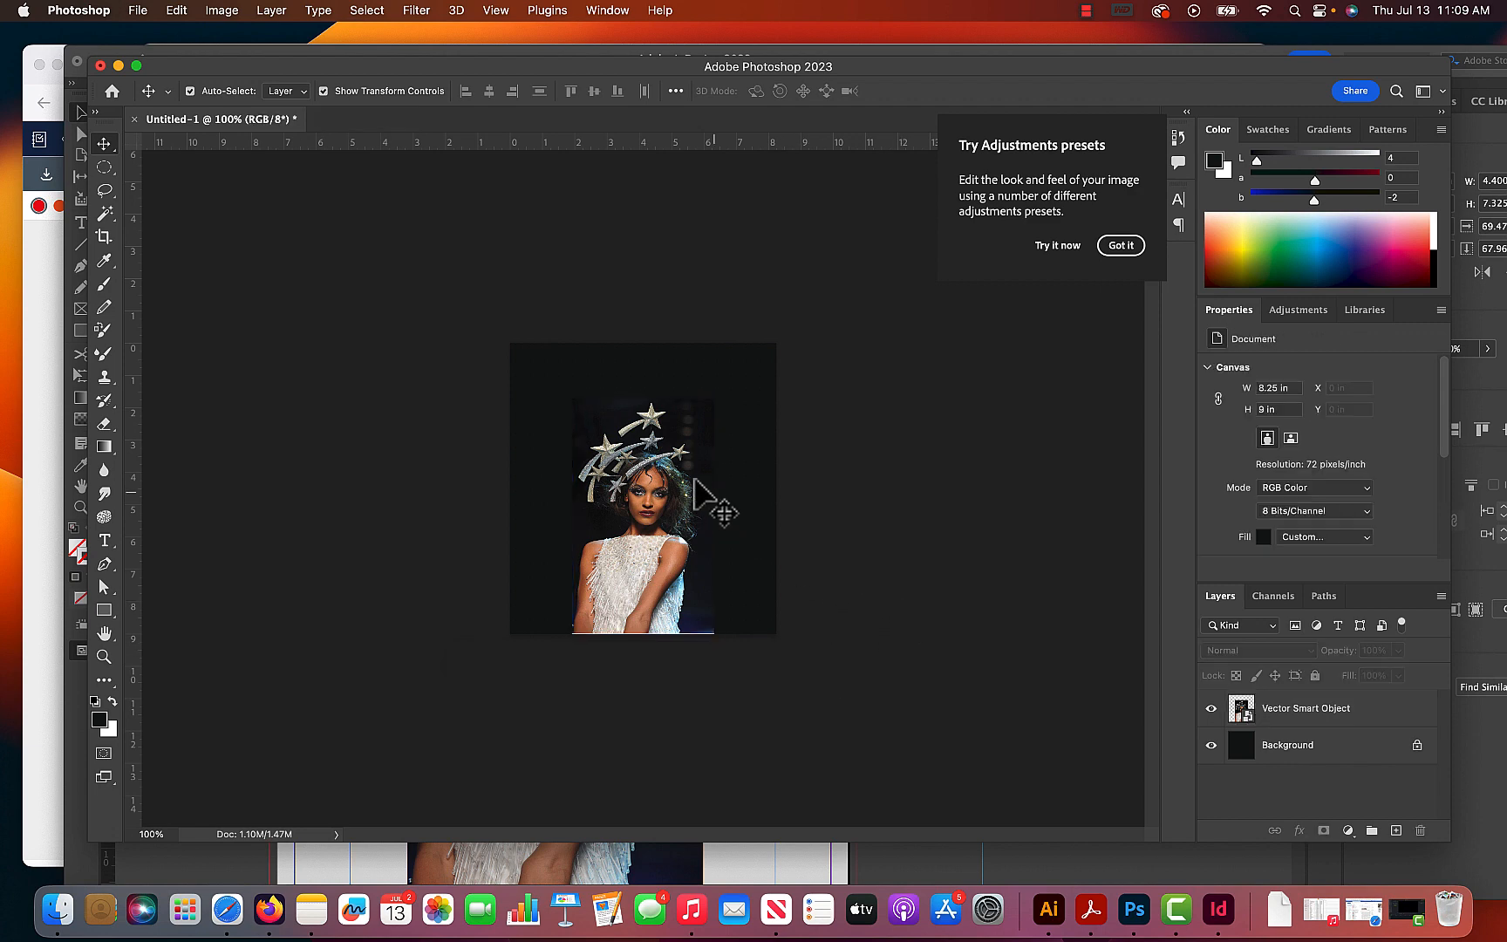
pyautogui.click(673, 550)
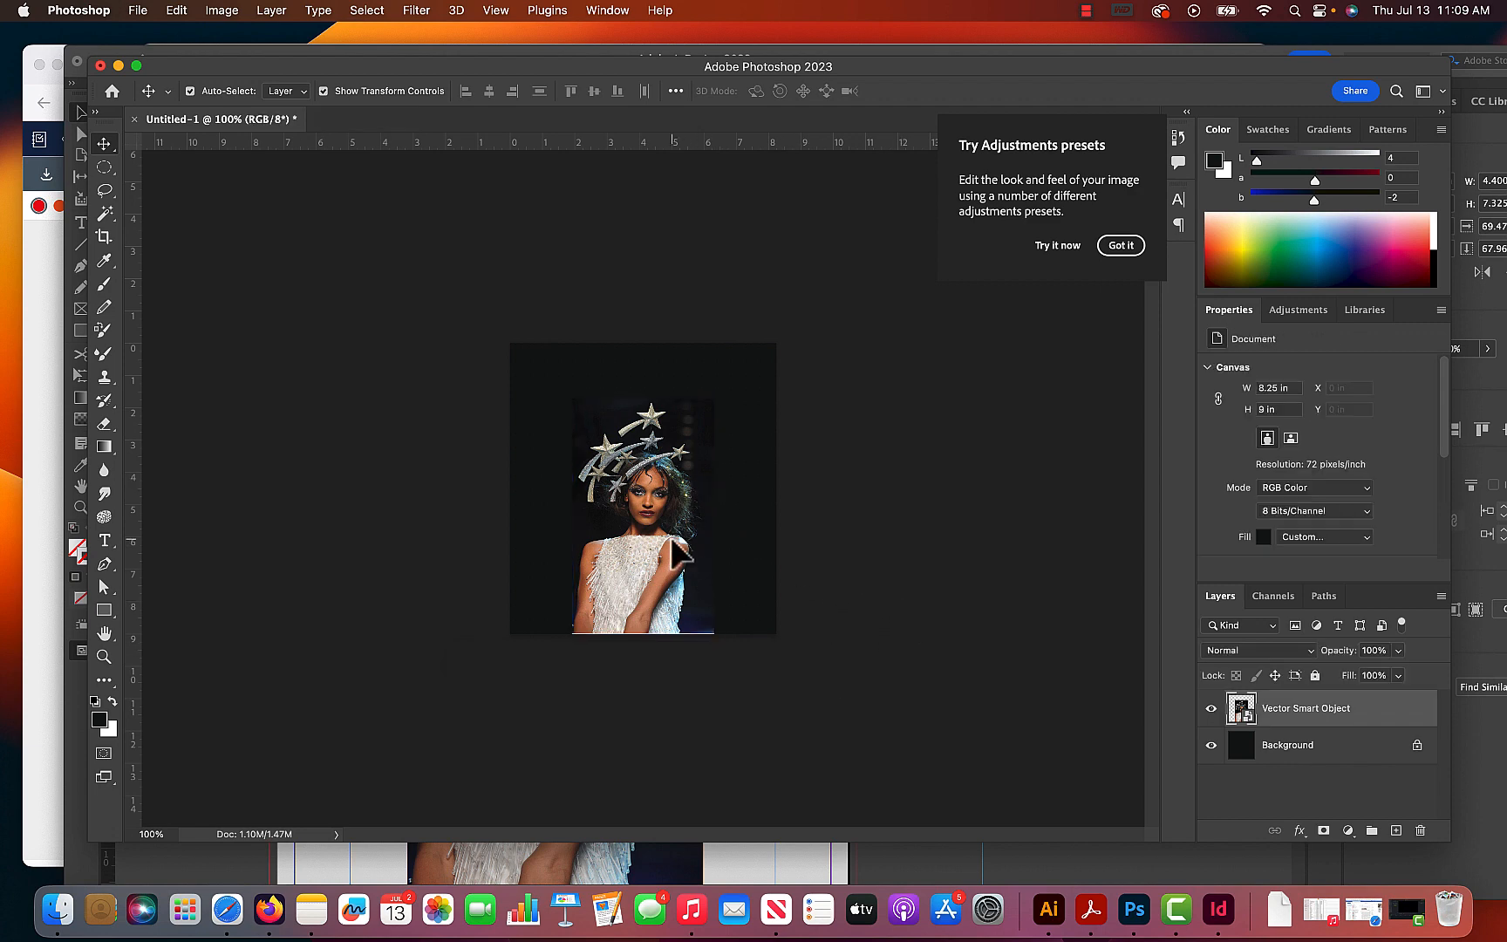
pyautogui.click(854, 534)
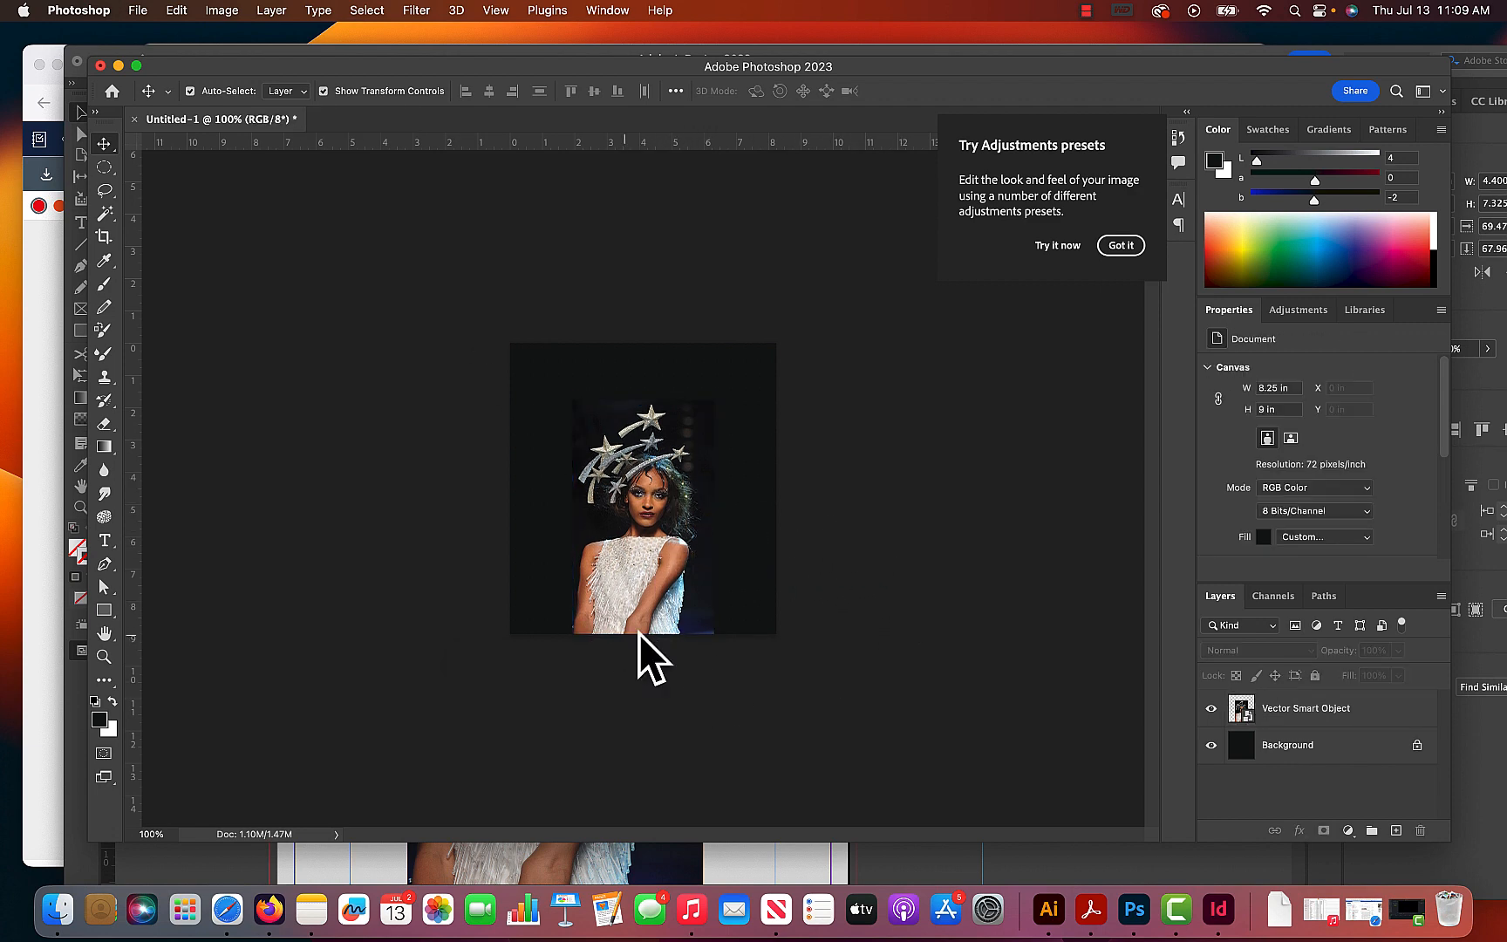
# - Save a JPEG copy of the document to the Desktop as "expanded image.jpg" at Maximum quality (12)
pyautogui.click(140, 11)
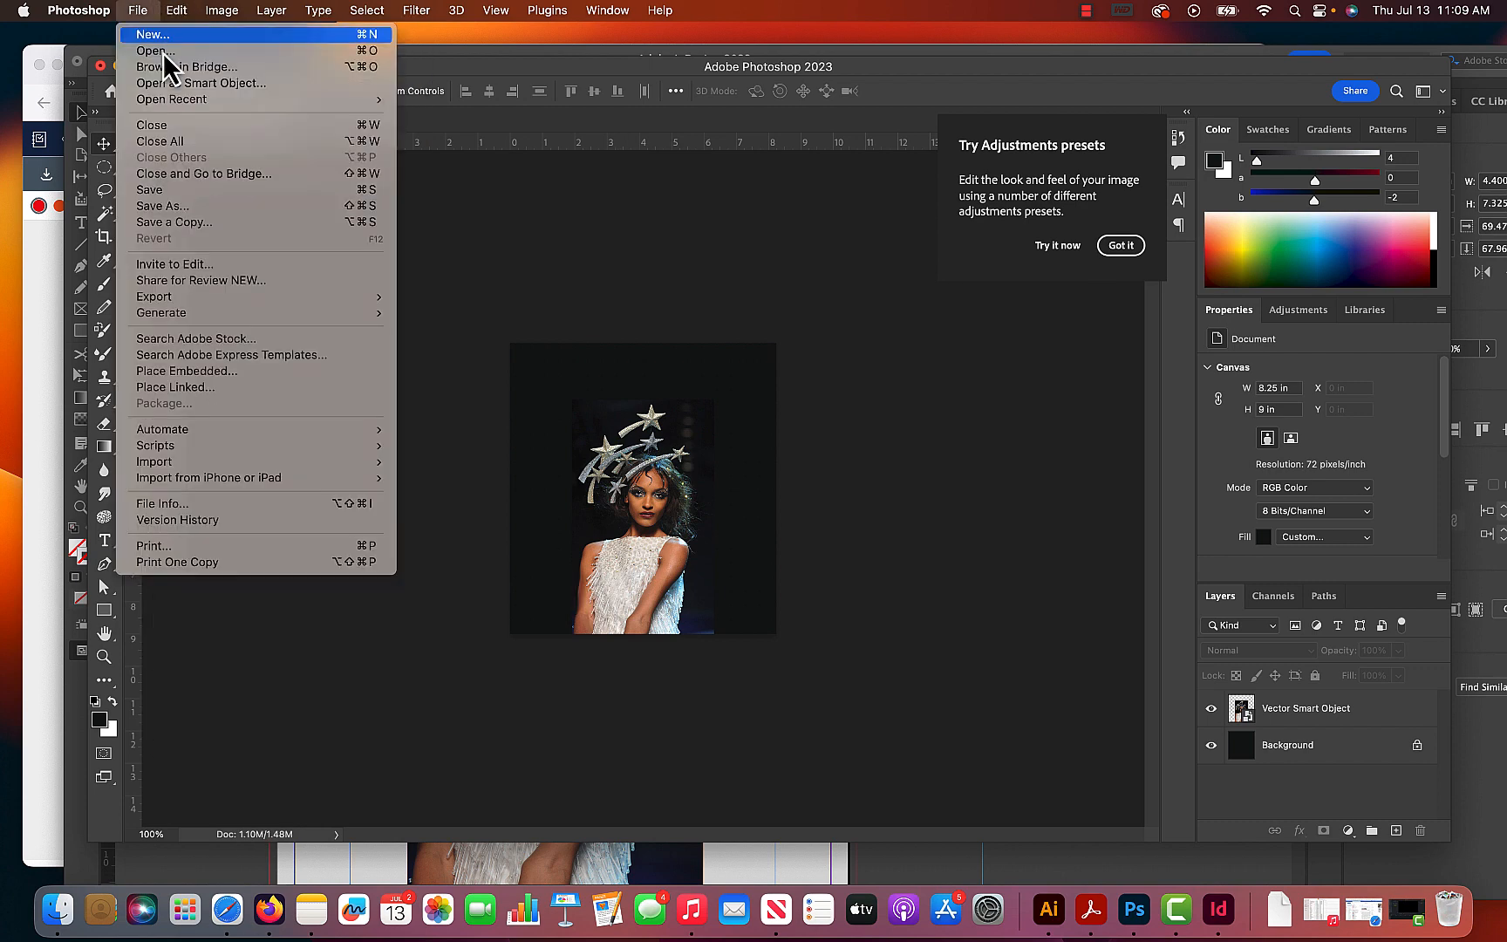
pyautogui.click(222, 225)
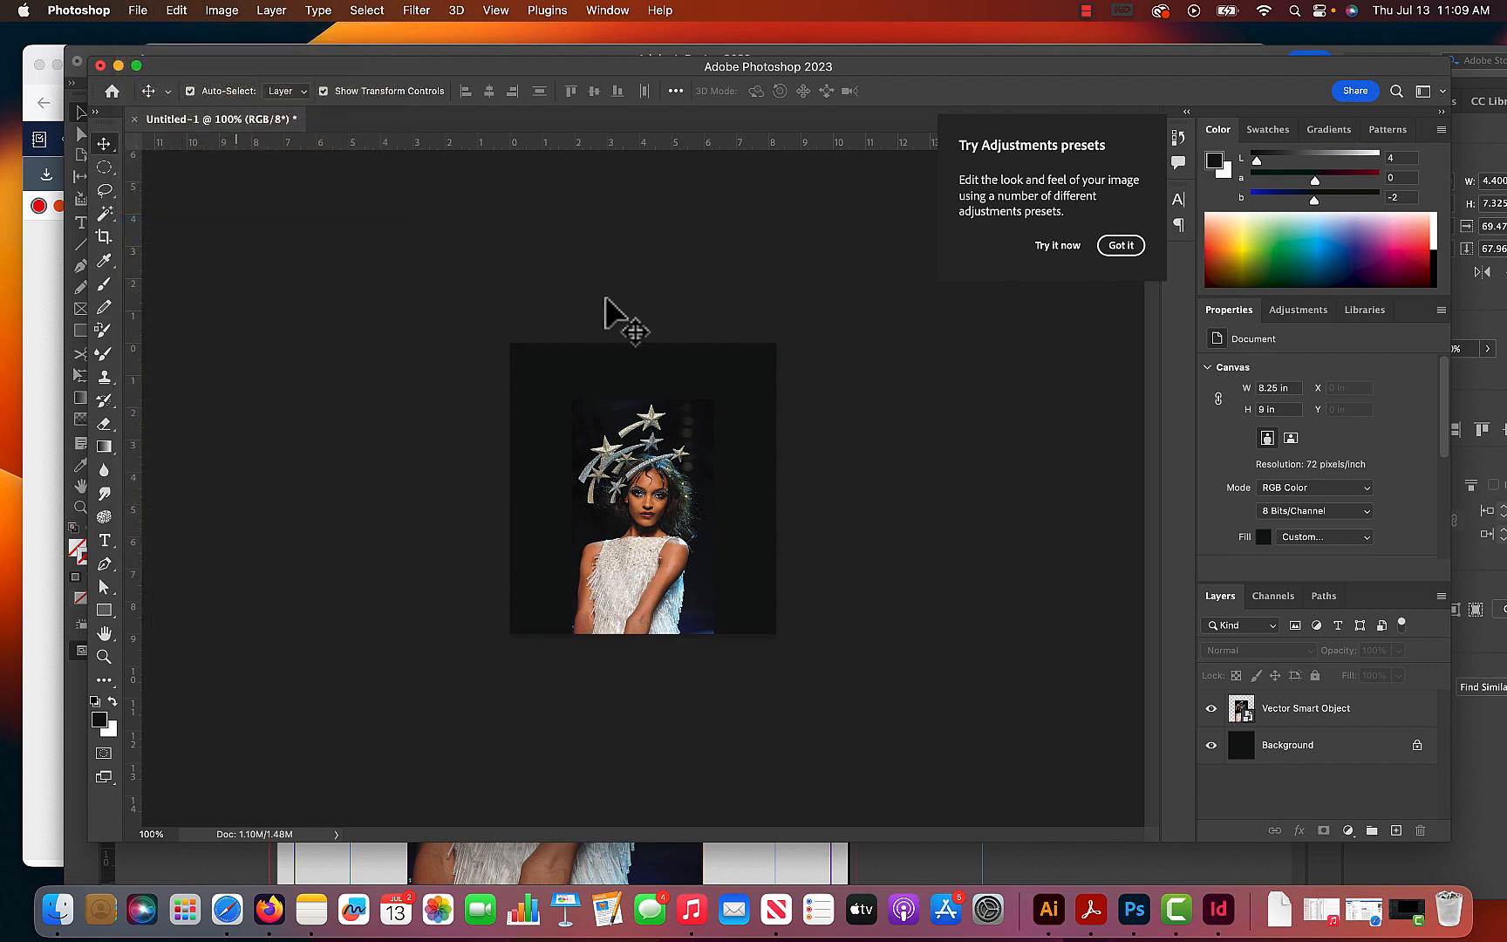
pyautogui.click(491, 707)
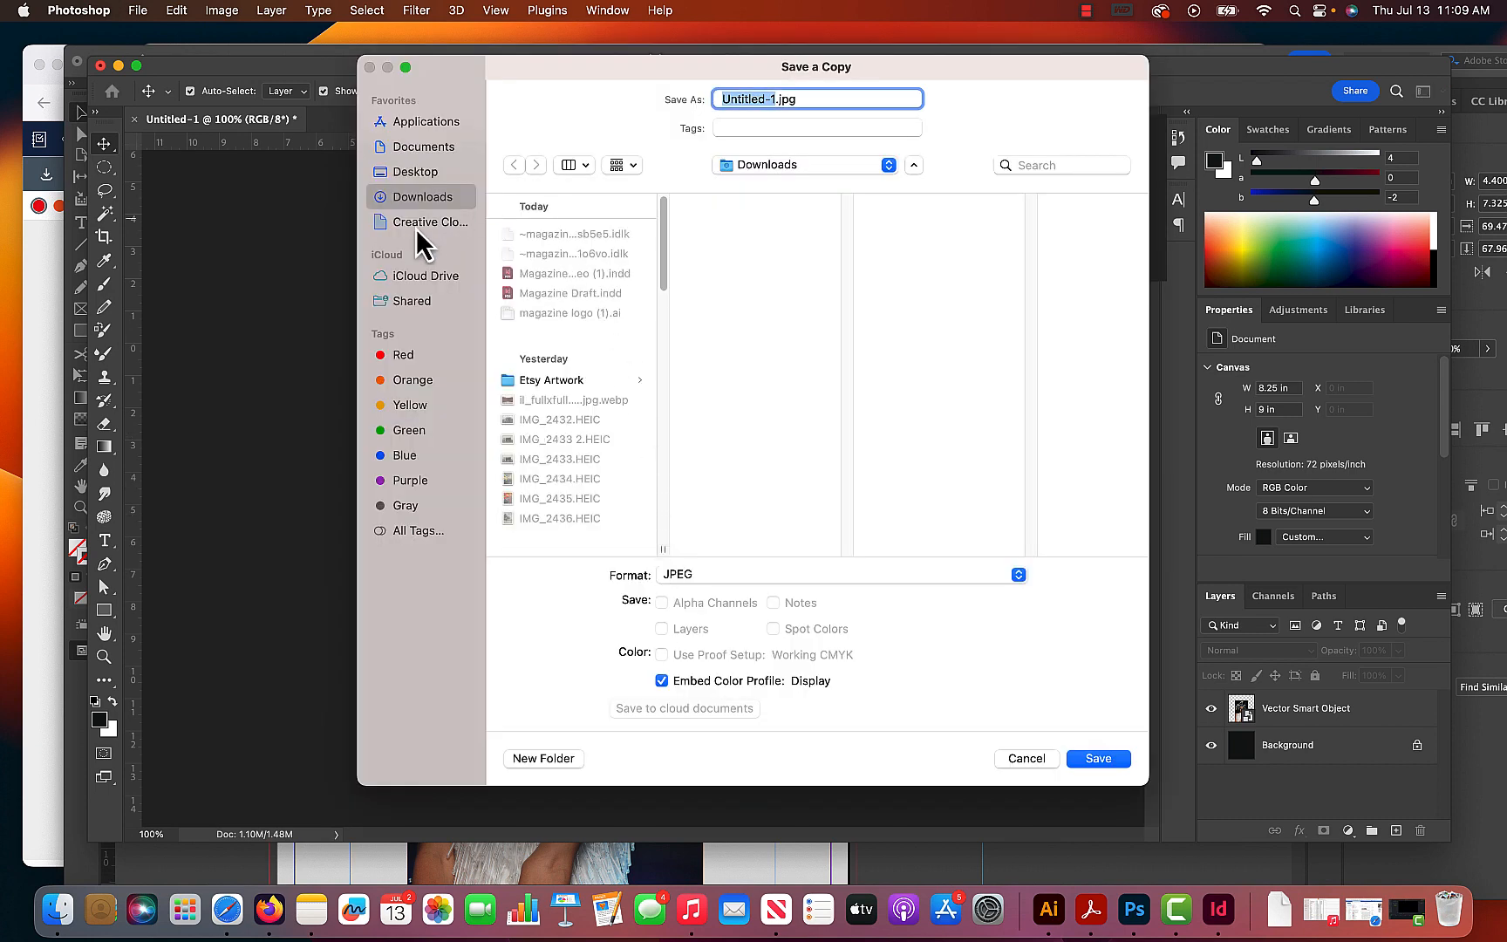
pyautogui.click(414, 172)
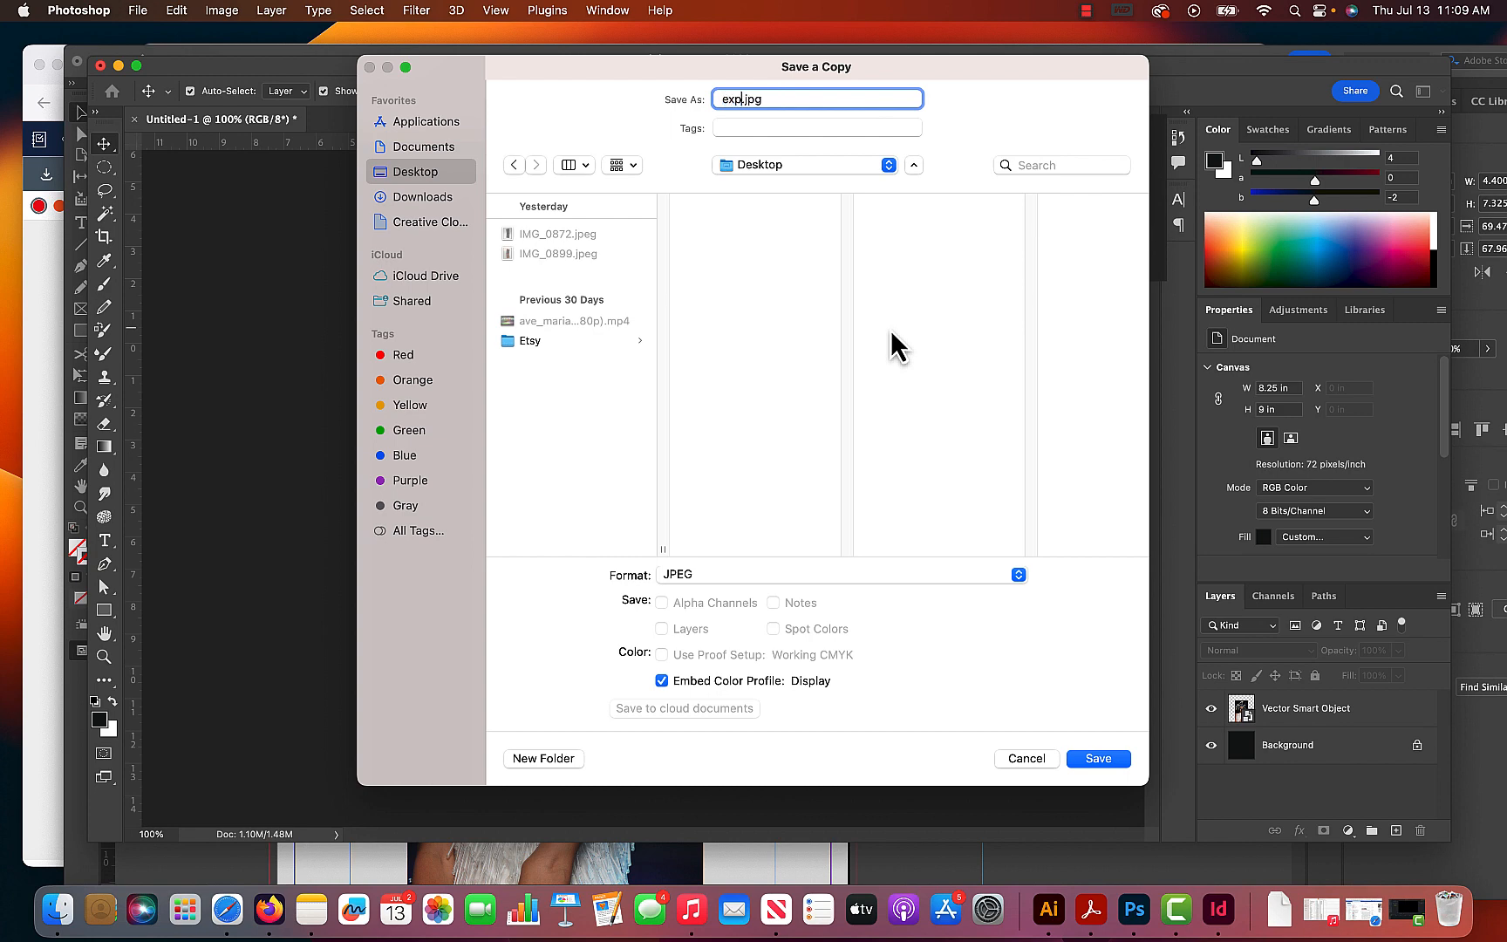
pyautogui.write('ed image')
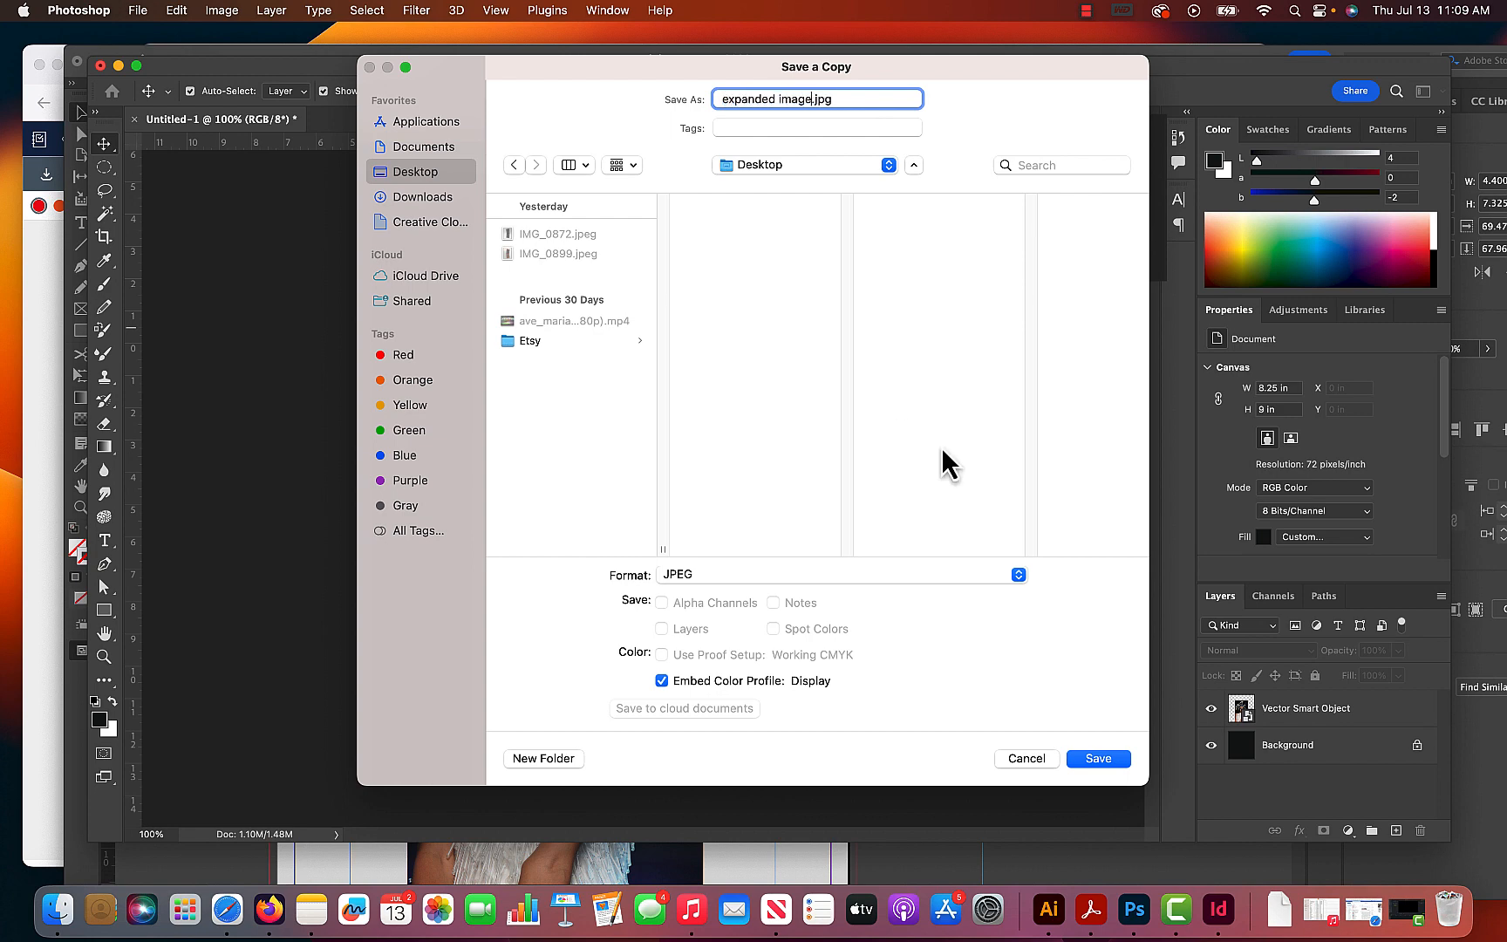
pyautogui.click(1106, 758)
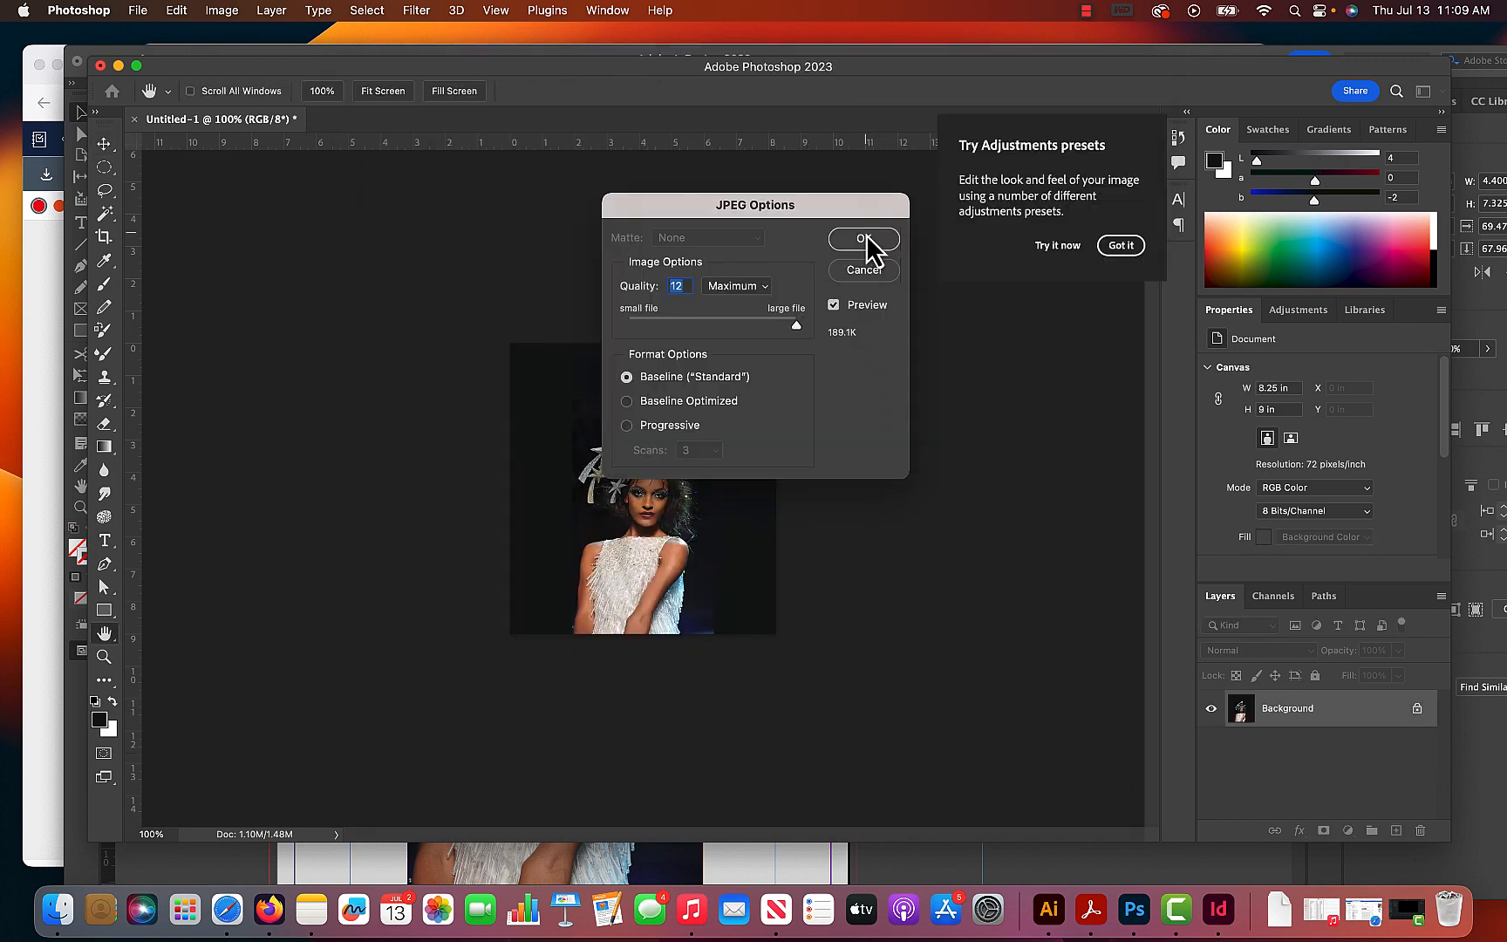
pyautogui.click(865, 241)
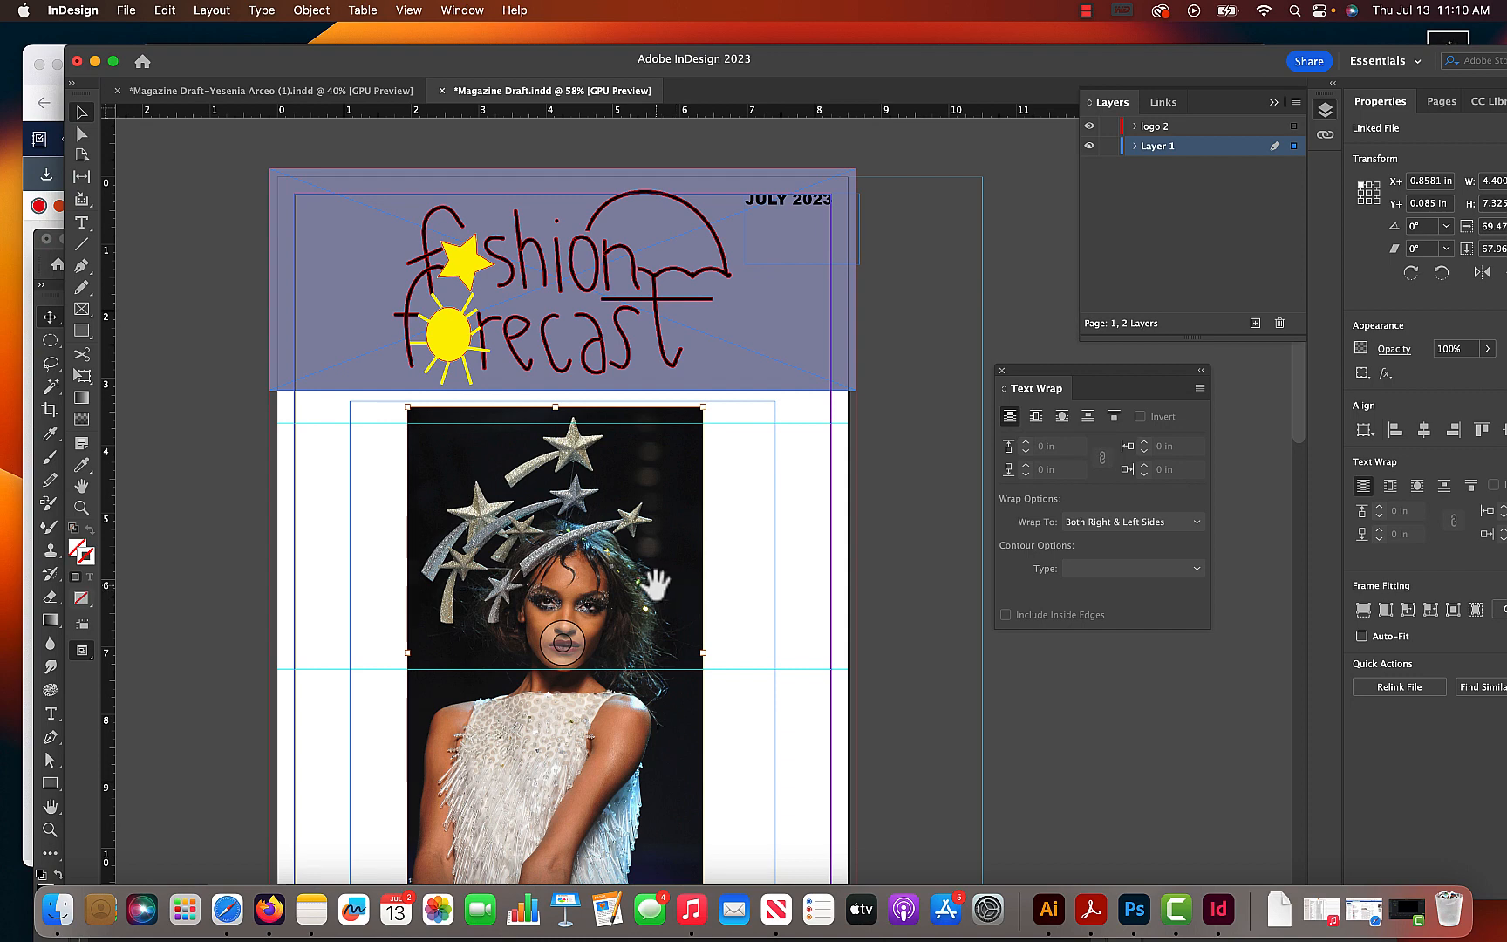
# - In InDesign, delete the old cover photo with its frame and place expanded image.jpg from the Desktop, about 8 in wide, on the cover
pyautogui.press('BackSpace')
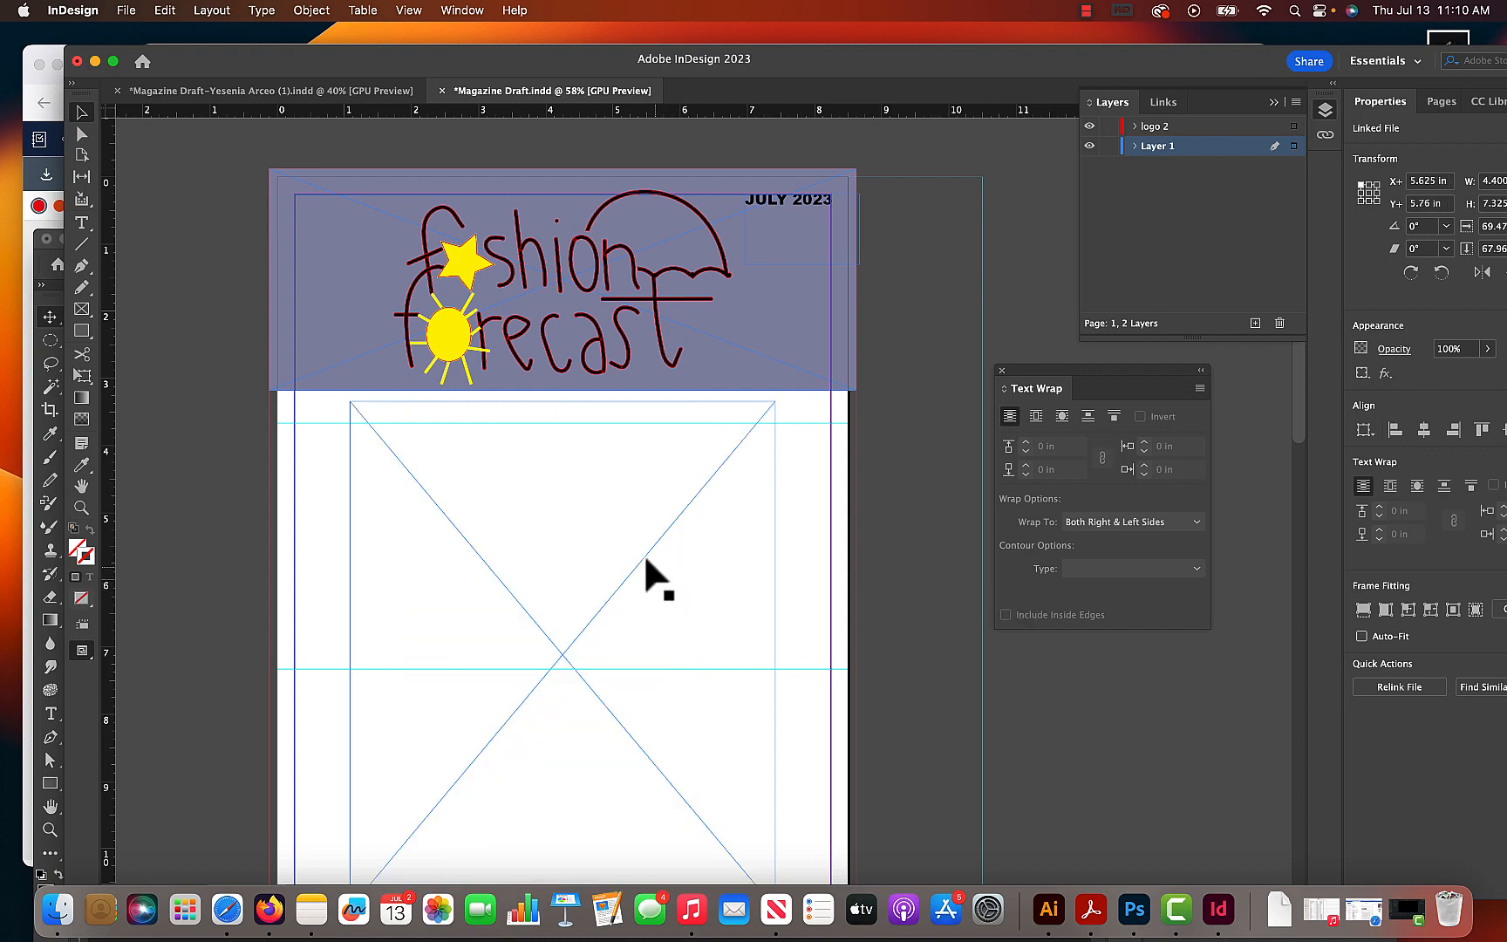
pyautogui.press('BackSpace')
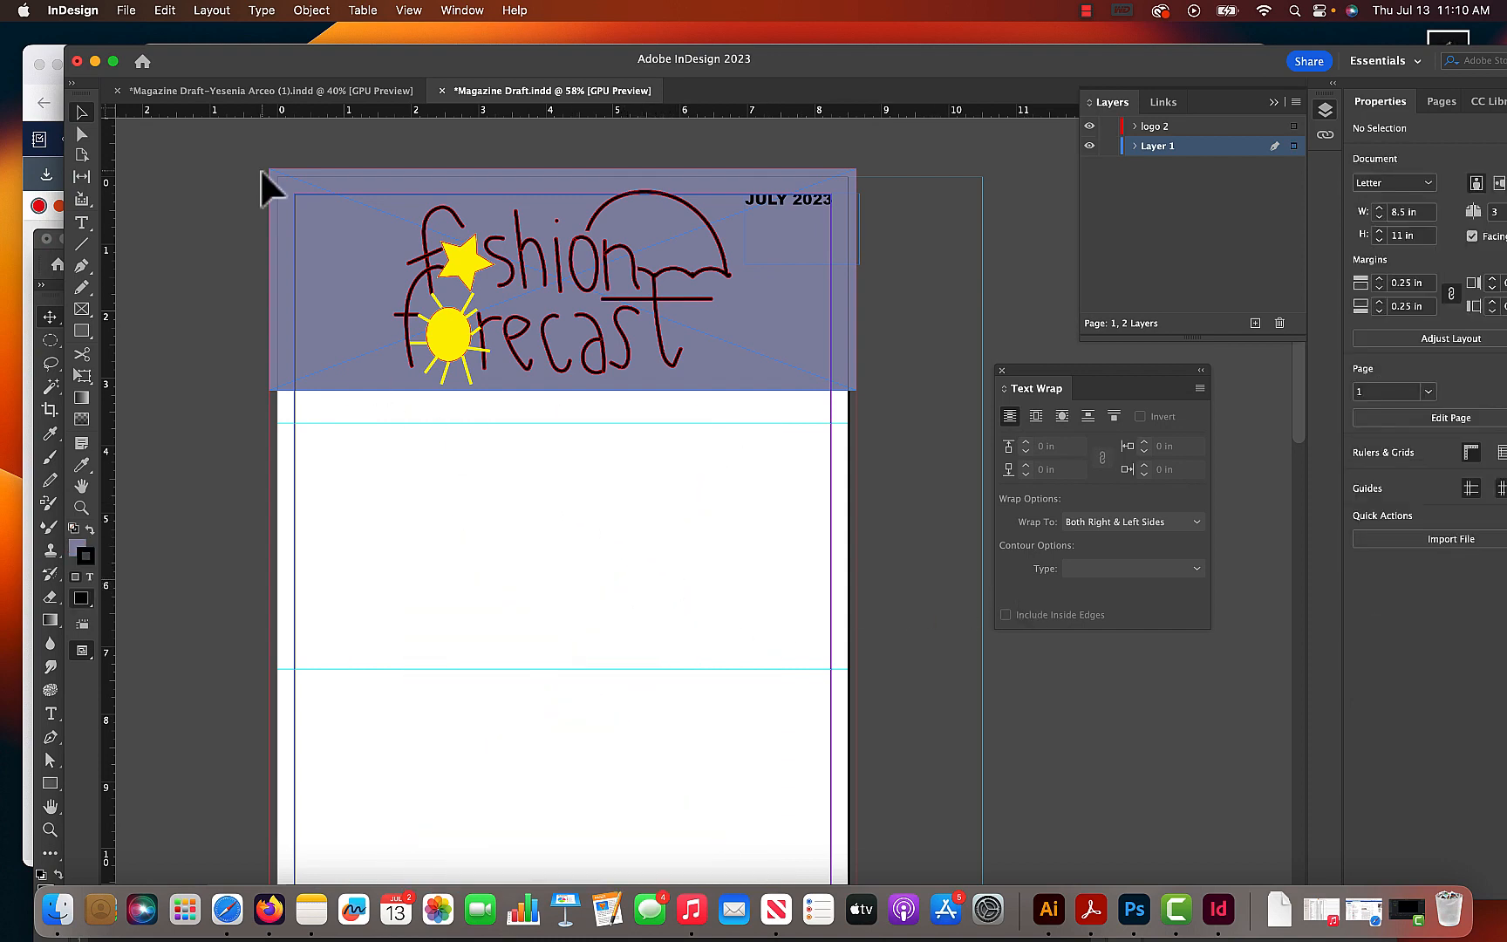
pyautogui.click(125, 10)
pyautogui.click(196, 277)
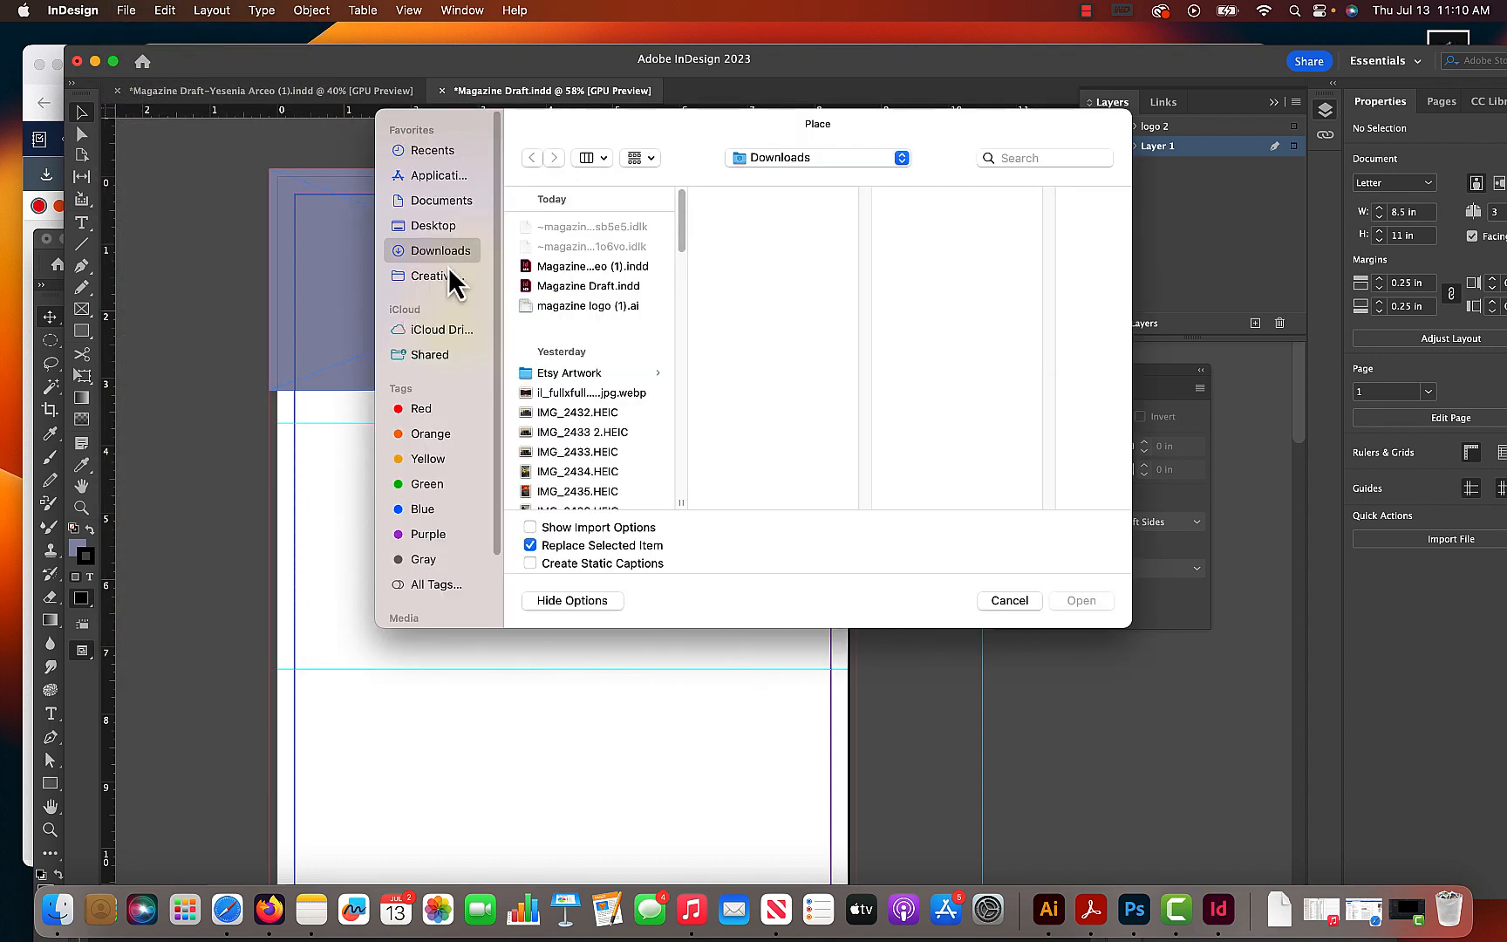
pyautogui.click(412, 229)
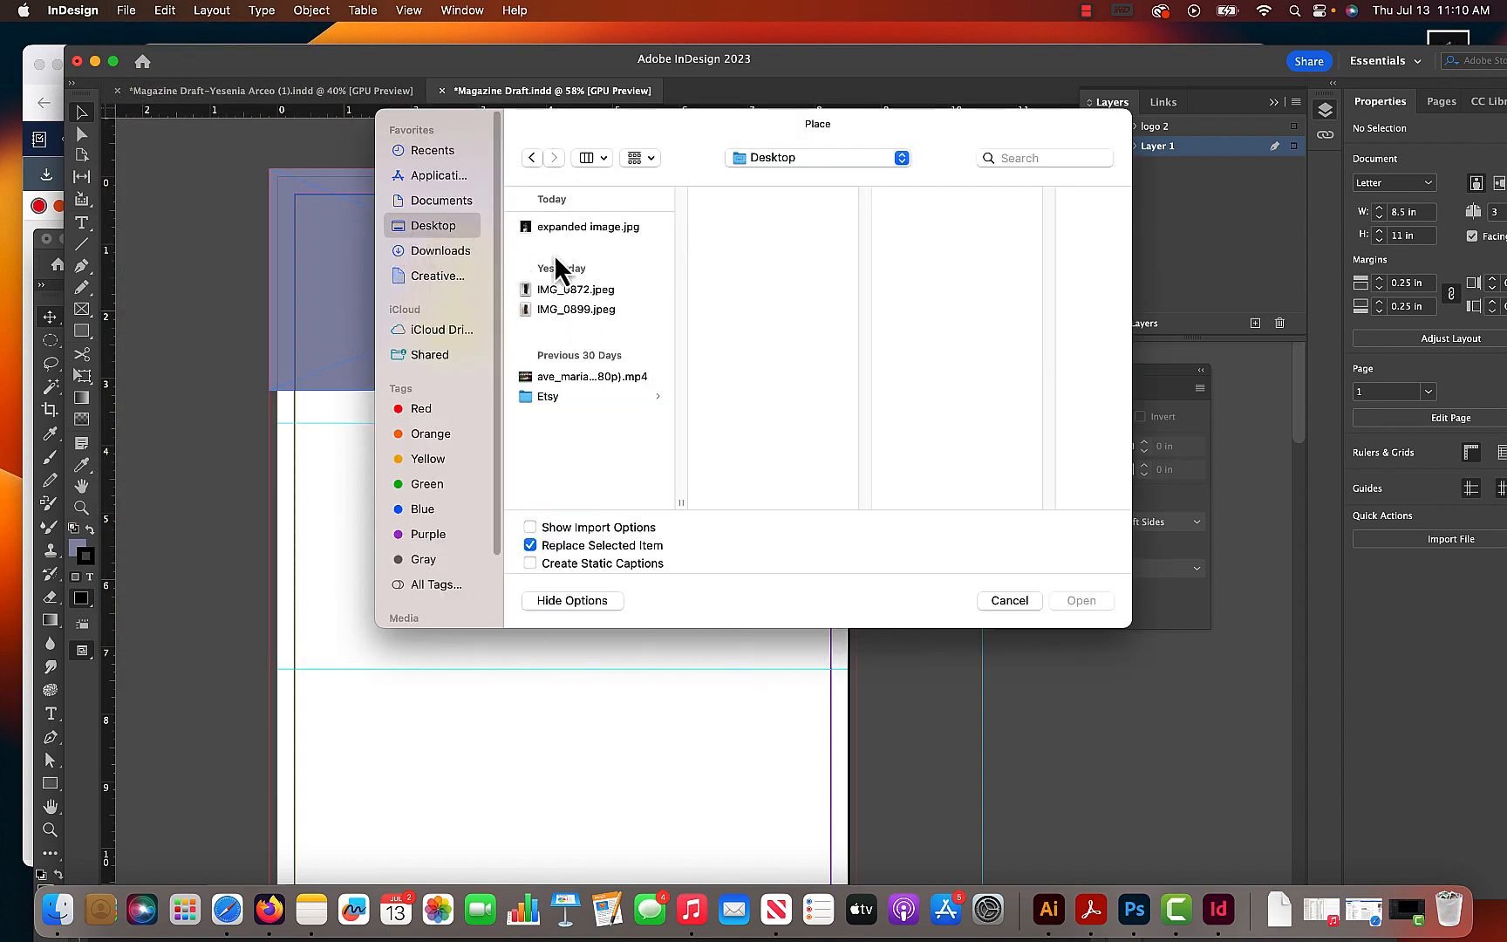
pyautogui.click(646, 228)
pyautogui.click(1081, 601)
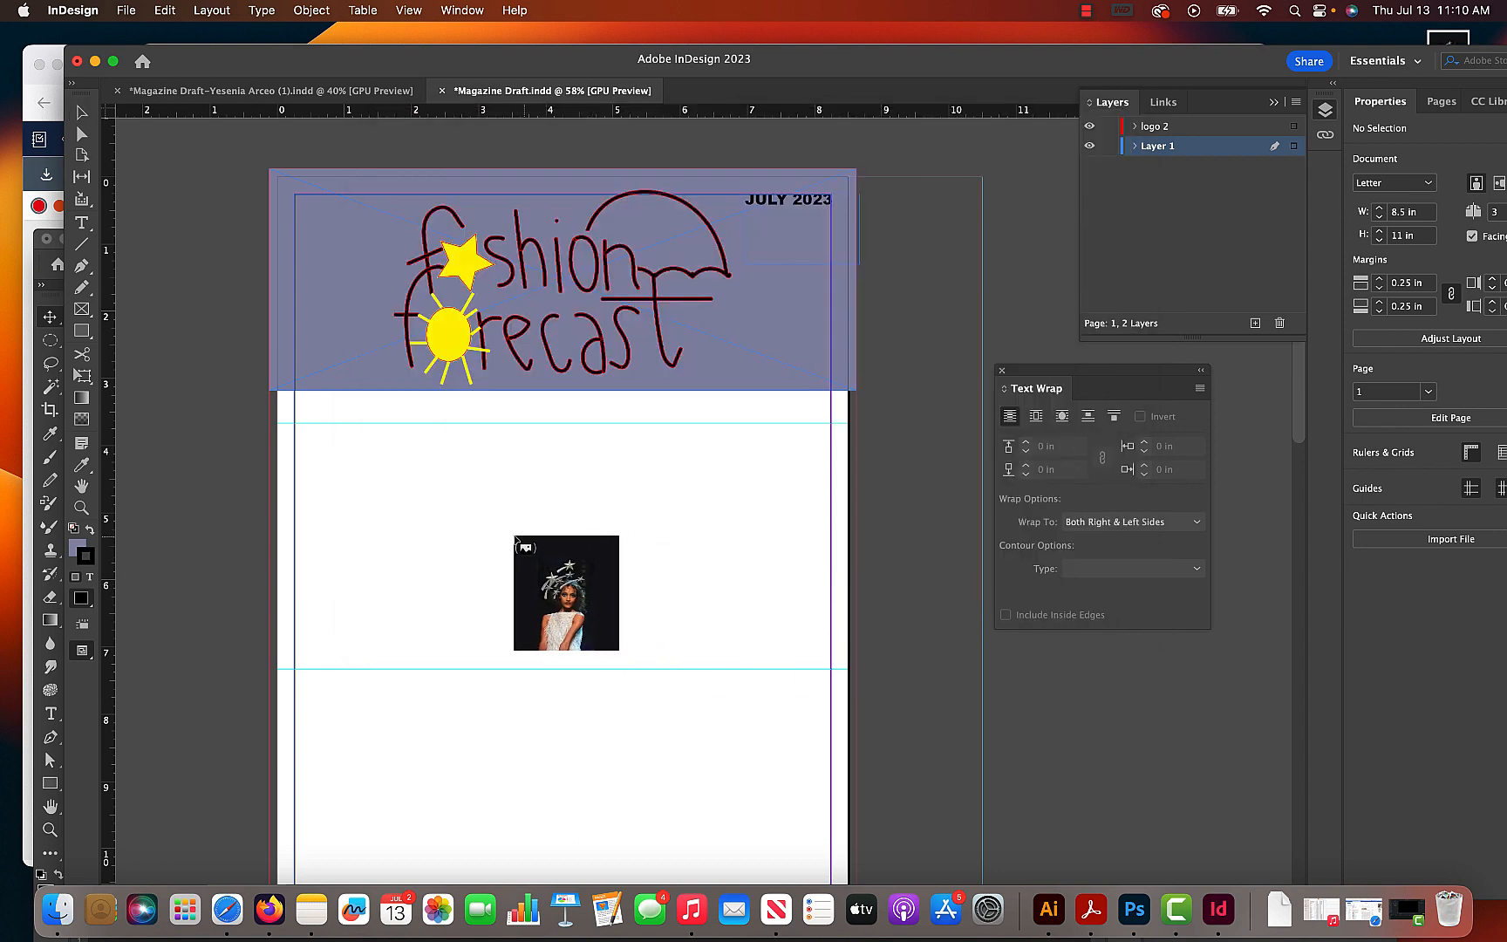
pyautogui.click(405, 462)
pyautogui.moveTo(775, 547); pyautogui.dragTo(814, 626)
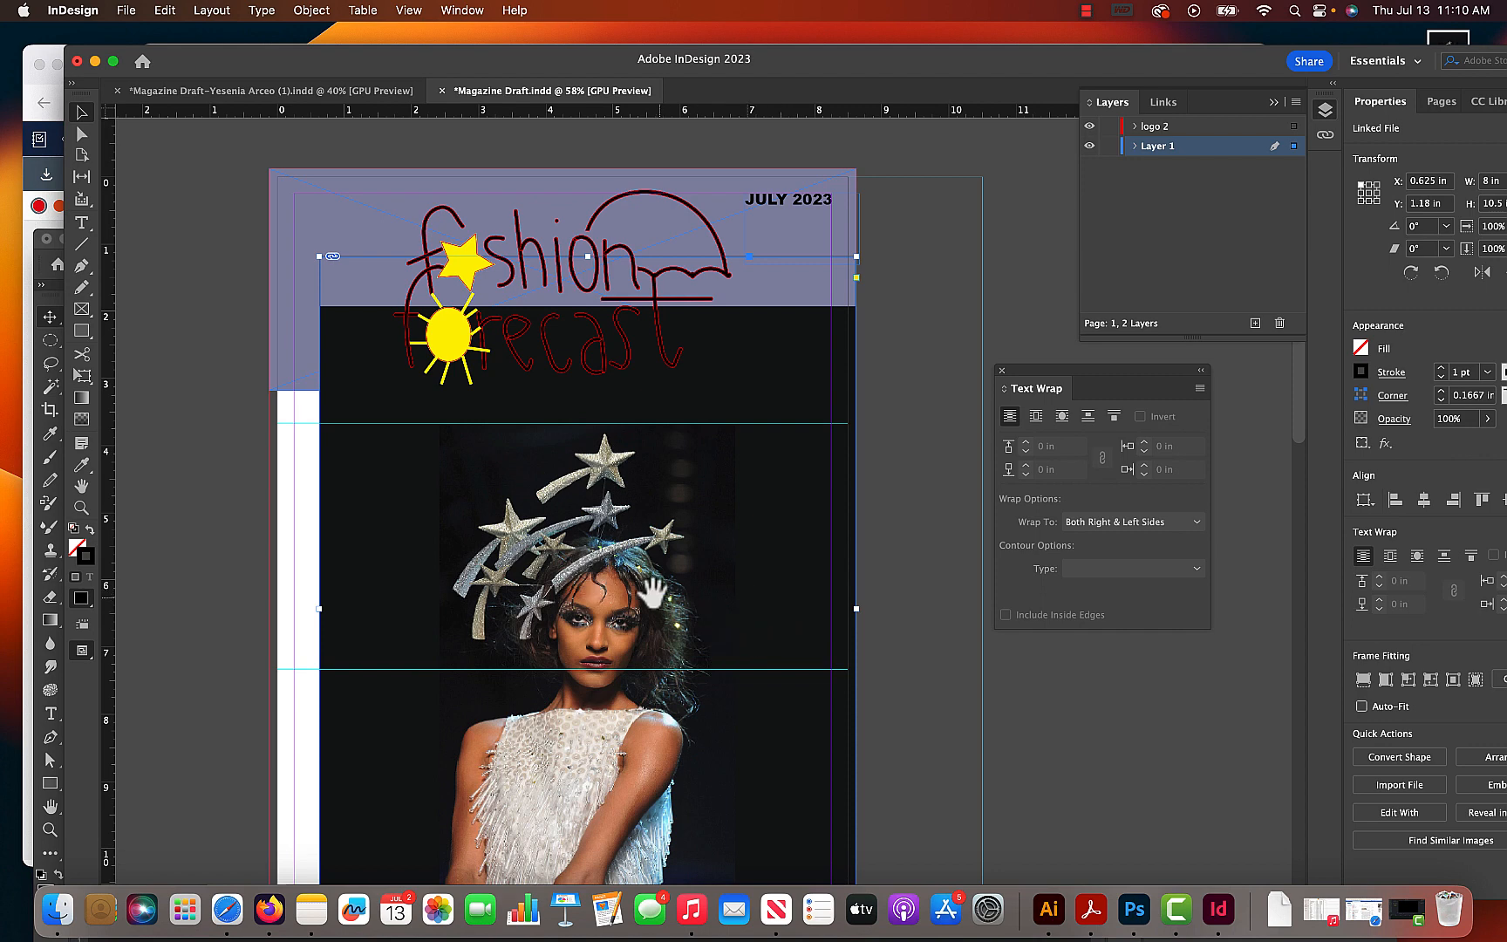
pyautogui.scroll(-5, 602, 506)
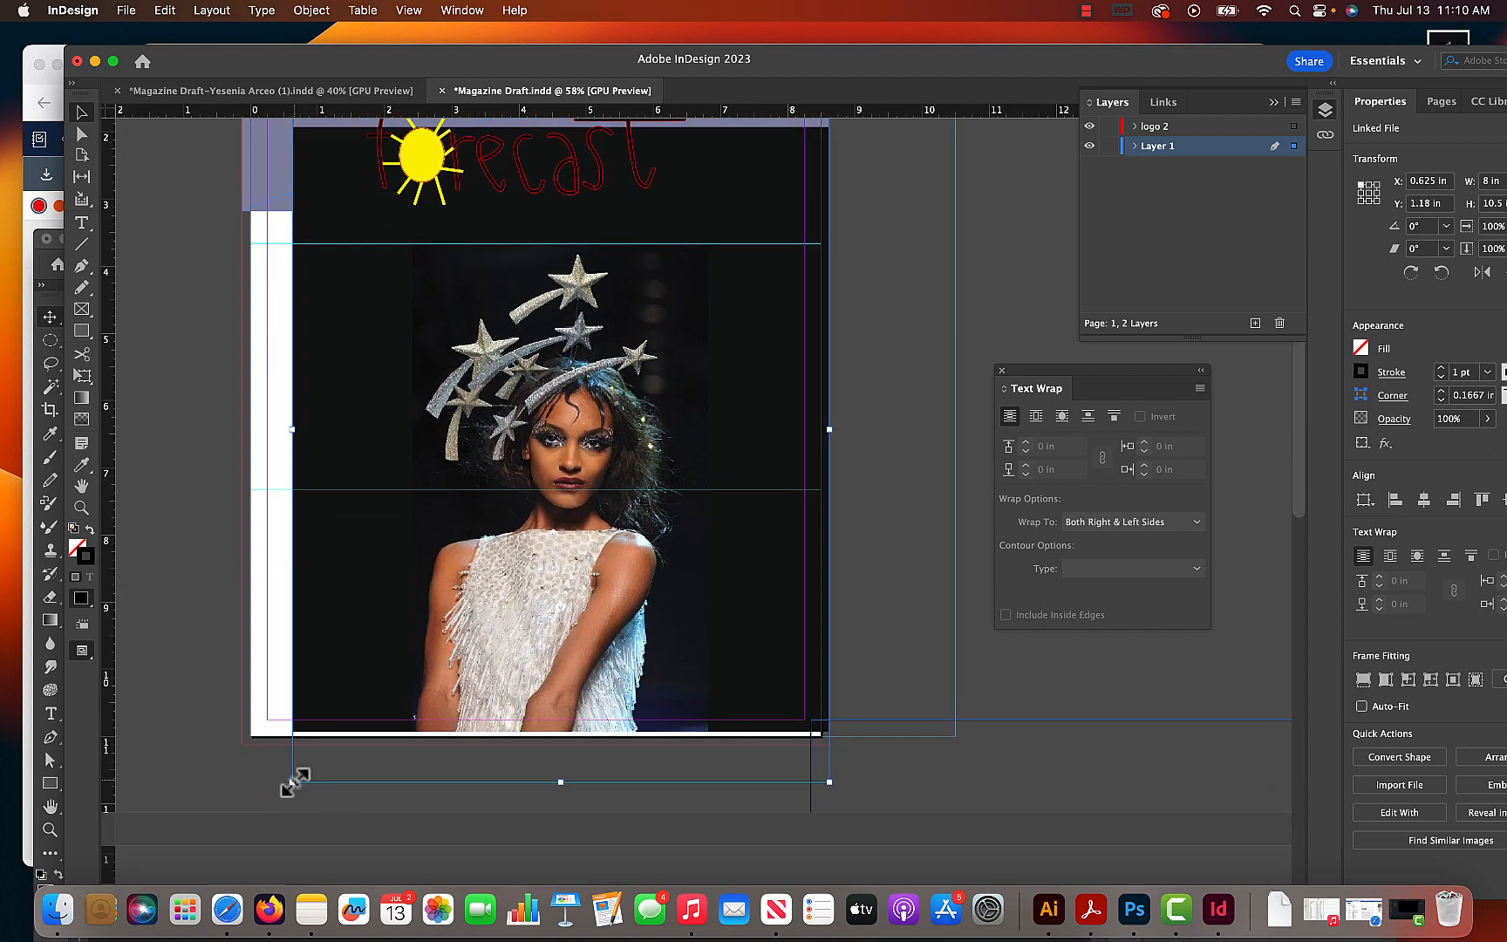
pyautogui.moveTo(293, 781); pyautogui.dragTo(241, 805)
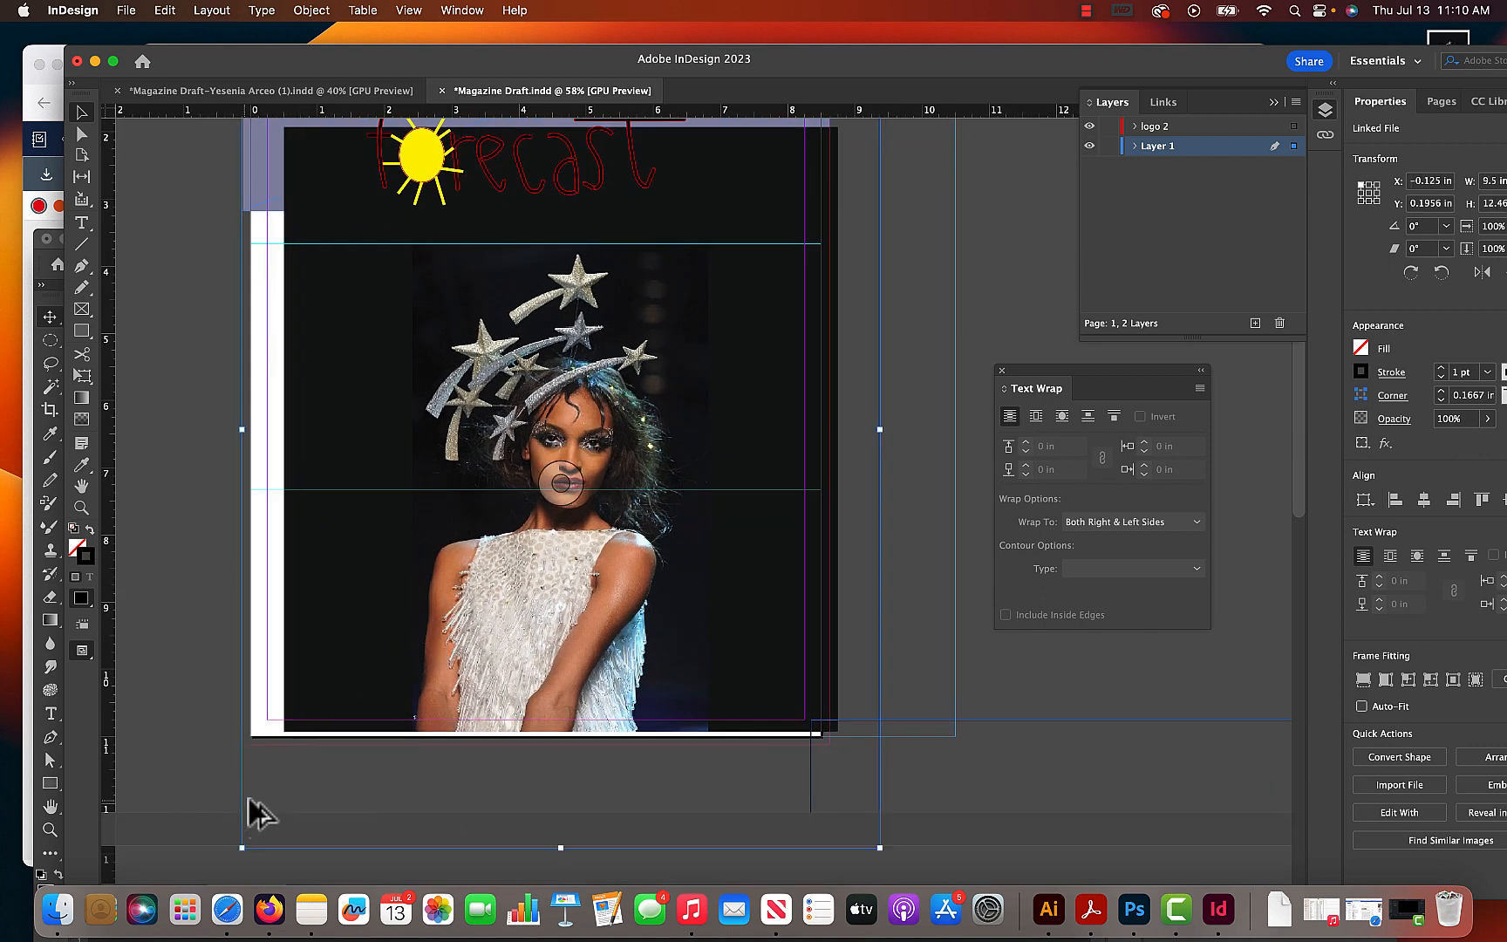
pyautogui.press('super+z')
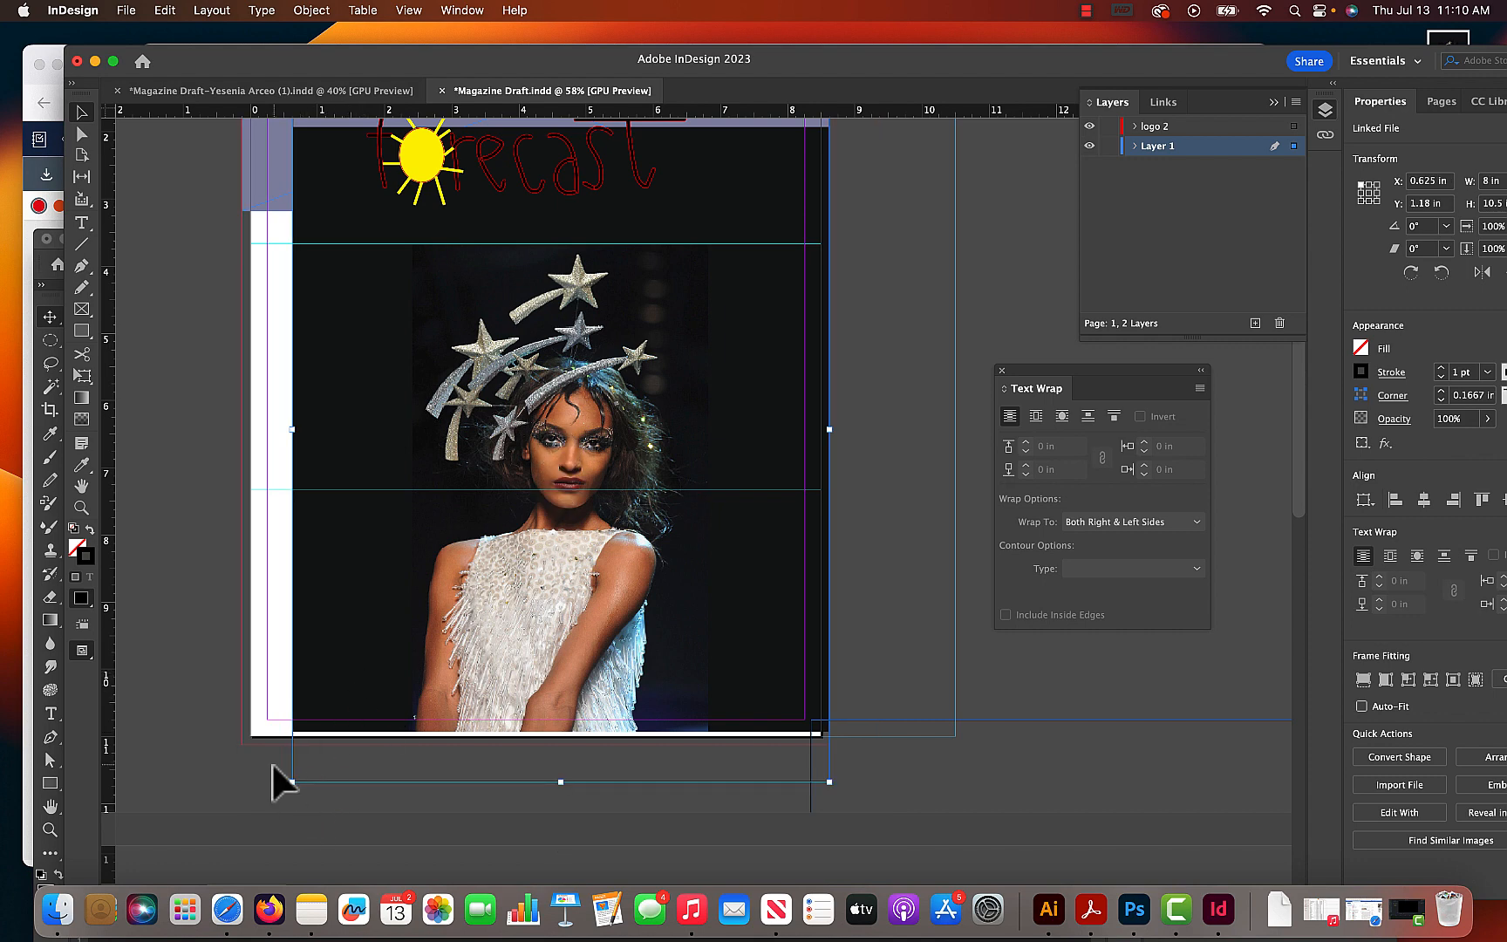
# - Scale the placed cover photo to about 8.74 in wide and position it to reach the left, right and bottom bleed edges
pyautogui.moveTo(292, 782); pyautogui.dragTo(244, 821)
pyautogui.moveTo(521, 643); pyautogui.dragTo(521, 587)
pyautogui.moveTo(522, 681); pyautogui.dragTo(532, 748)
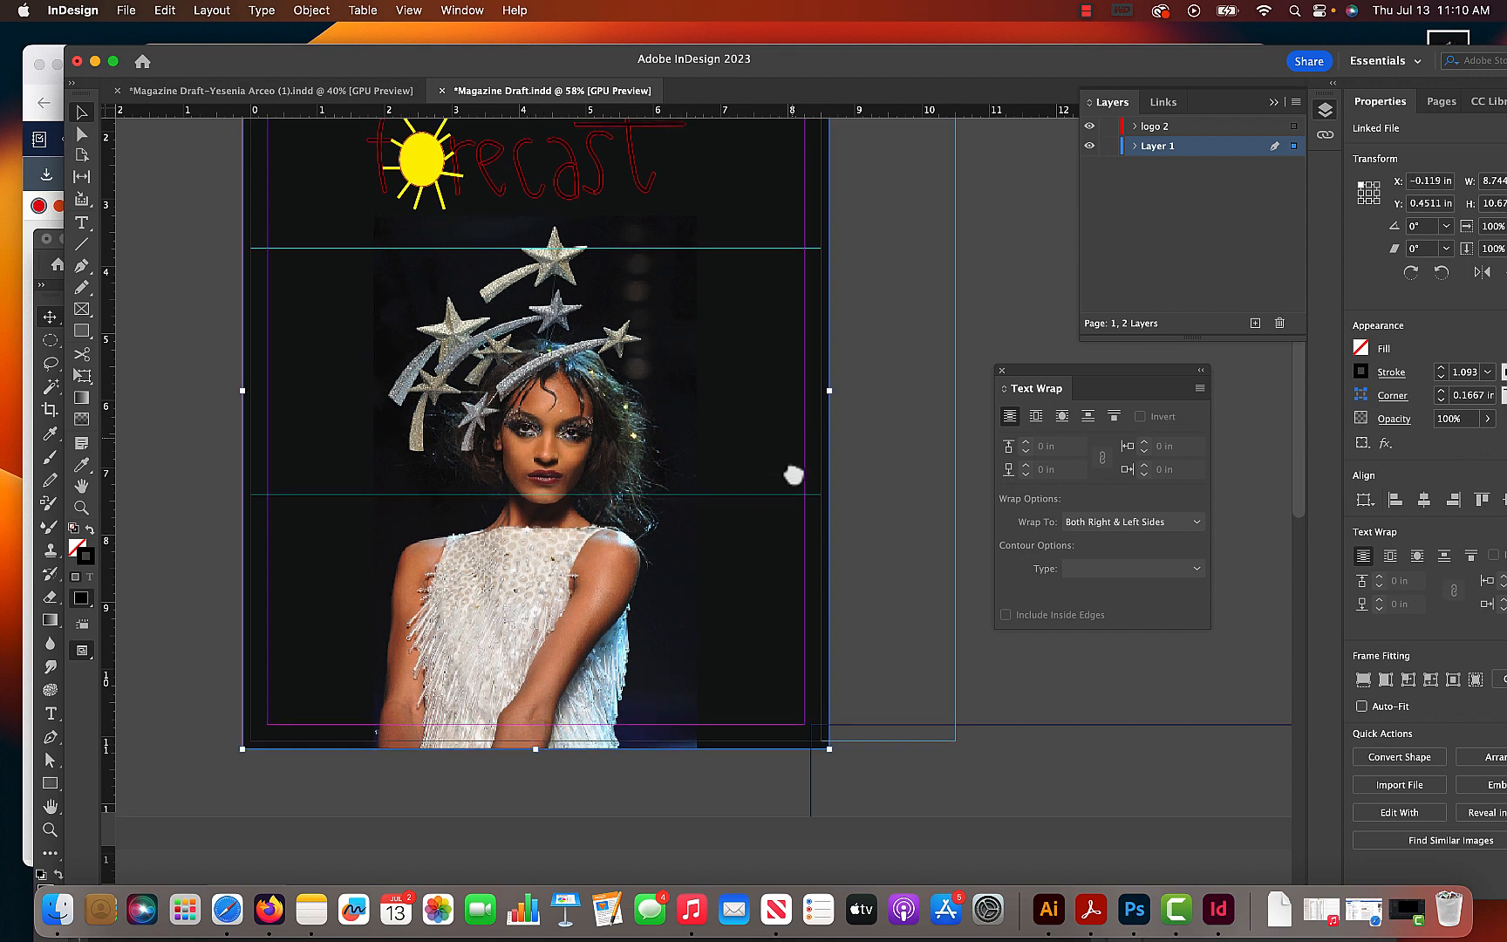
# - Send the cover photo behind the masthead band
pyautogui.scroll(5, 786, 569)
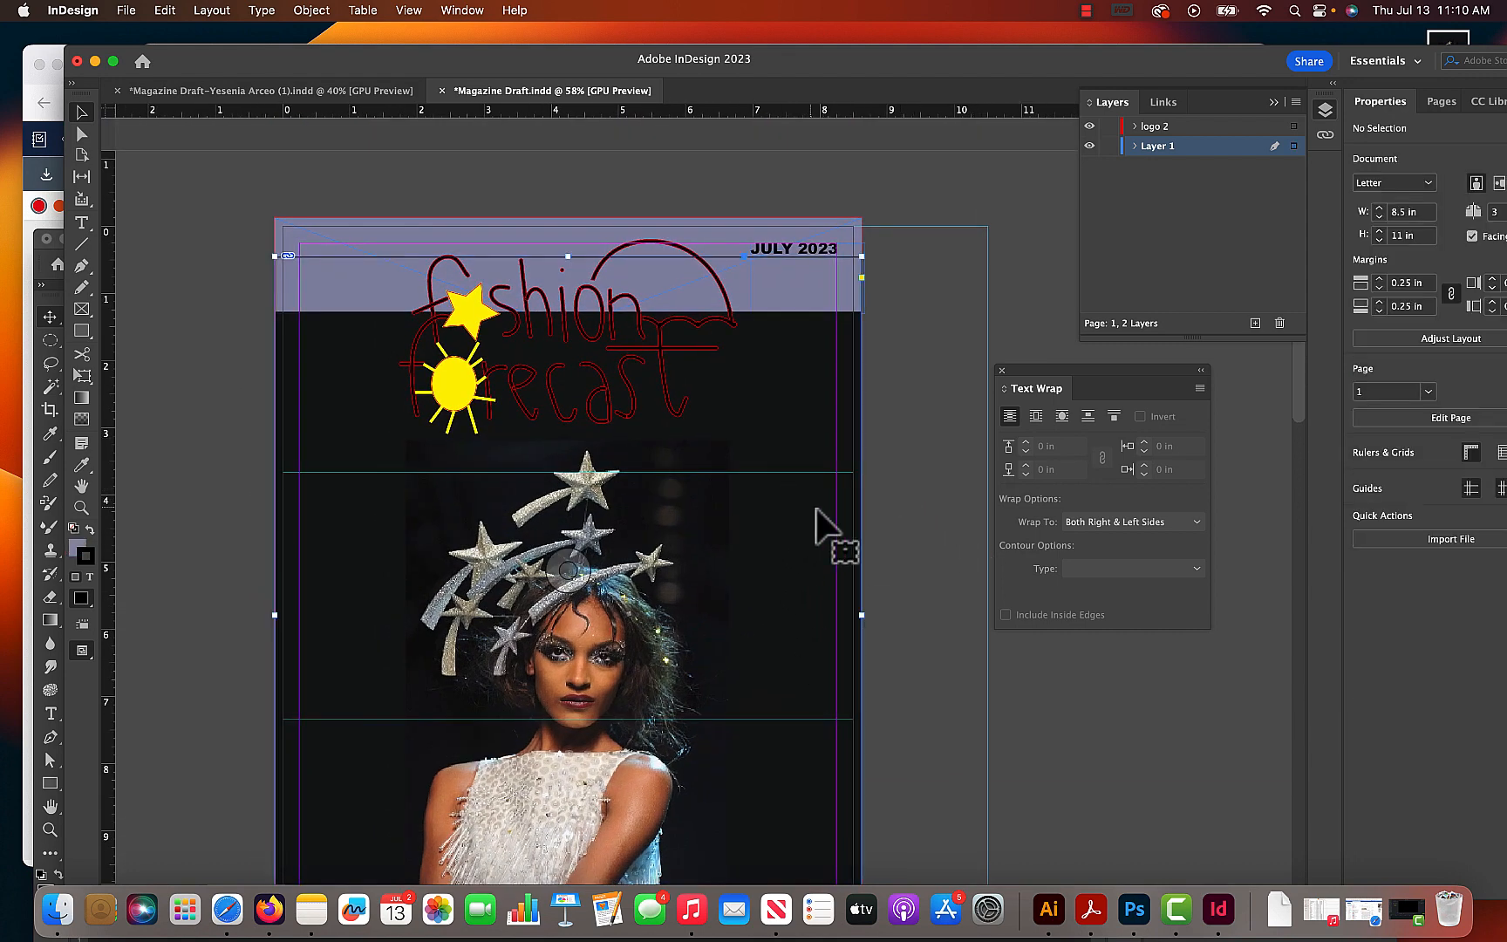
pyautogui.click(925, 405)
pyautogui.moveTo(878, 622); pyautogui.dragTo(820, 496)
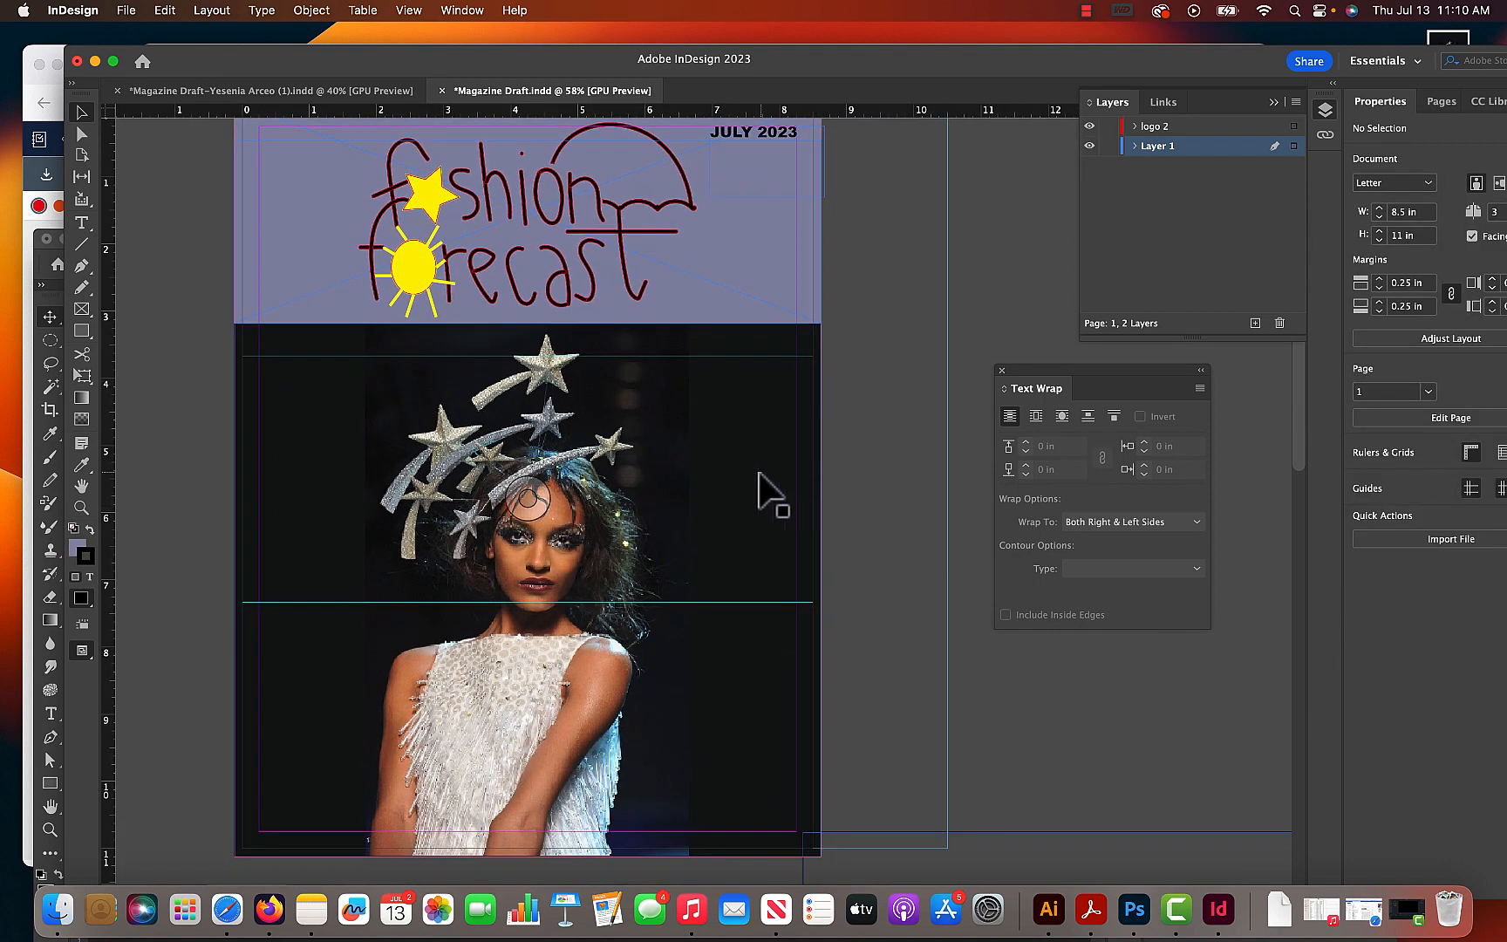
# - Add a text frame about 2.1 in wide and 1.5 in high beside the model's headpiece, inside the left margin, and fill it with placeholder text
pyautogui.click(81, 225)
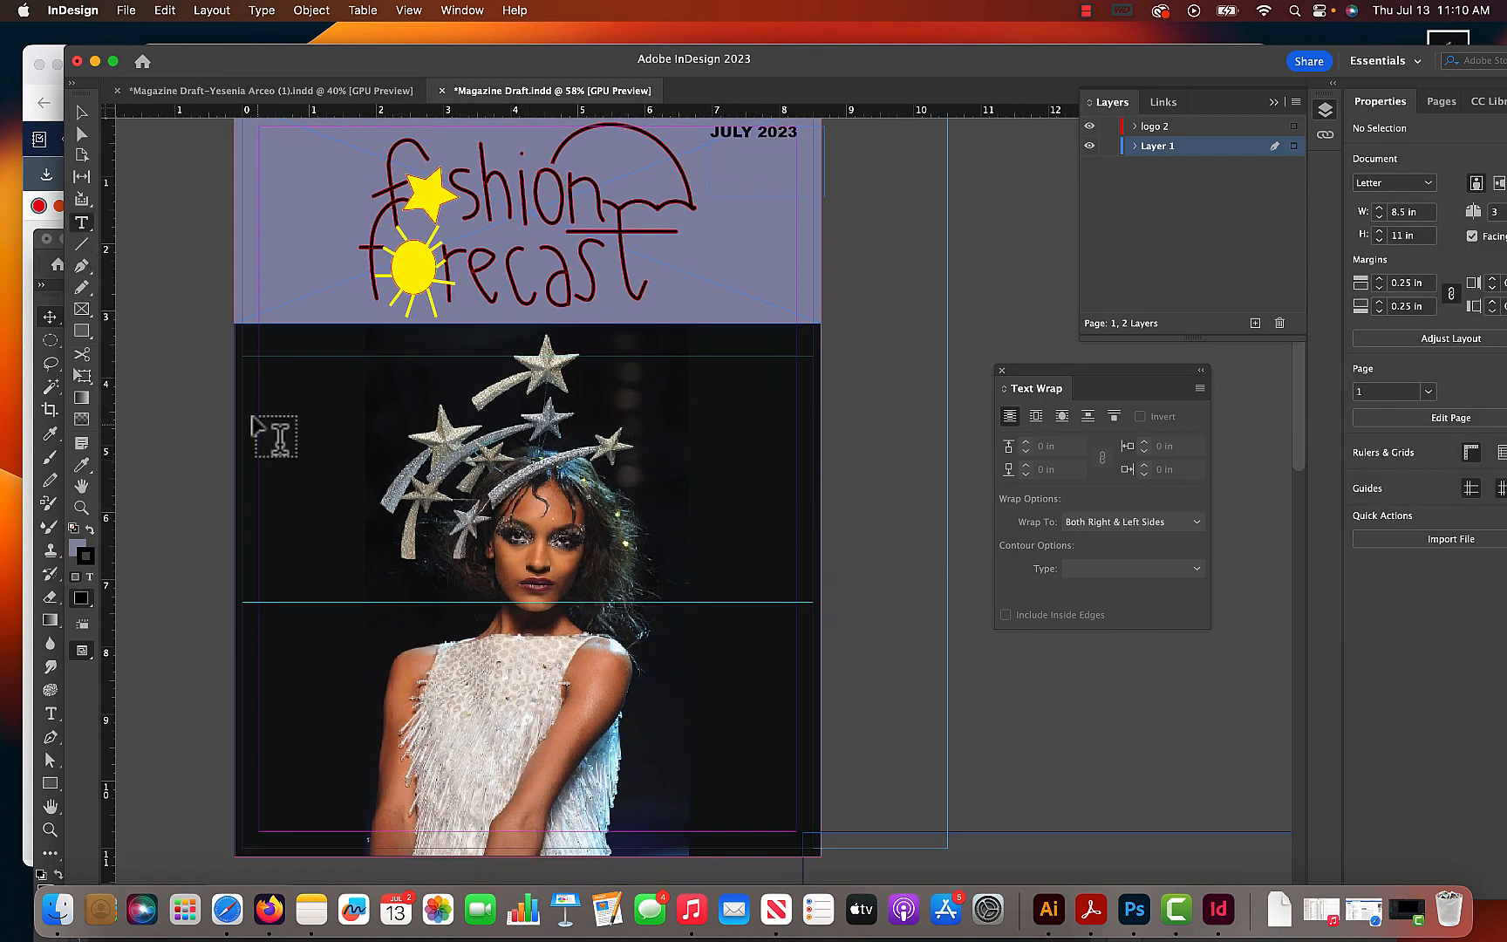
pyautogui.click(77, 548)
pyautogui.click(75, 530)
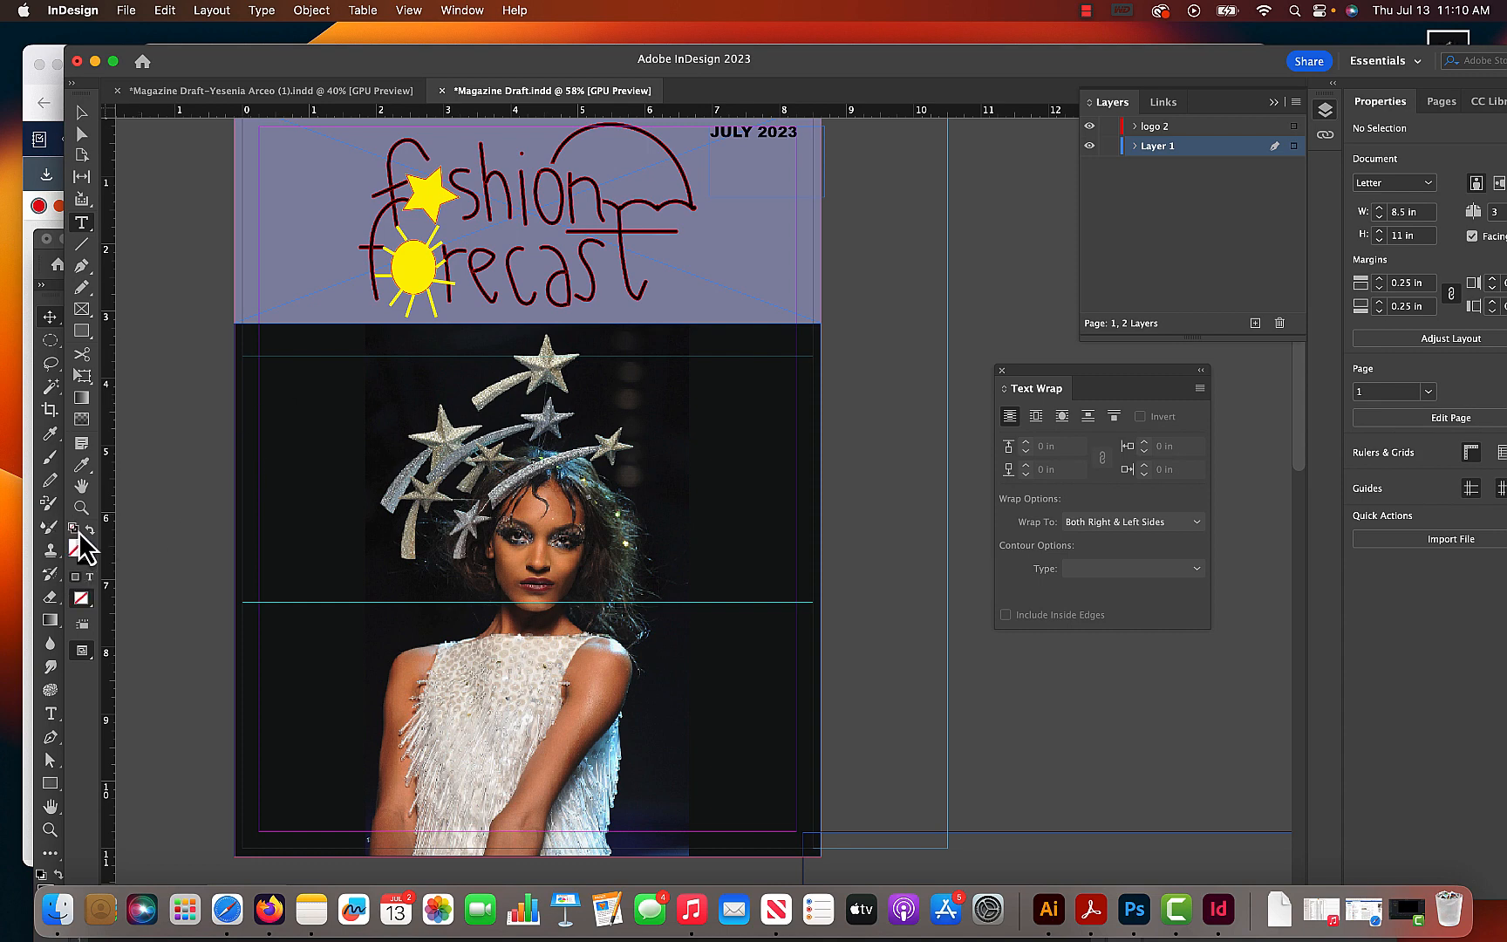
pyautogui.doubleClick(80, 549)
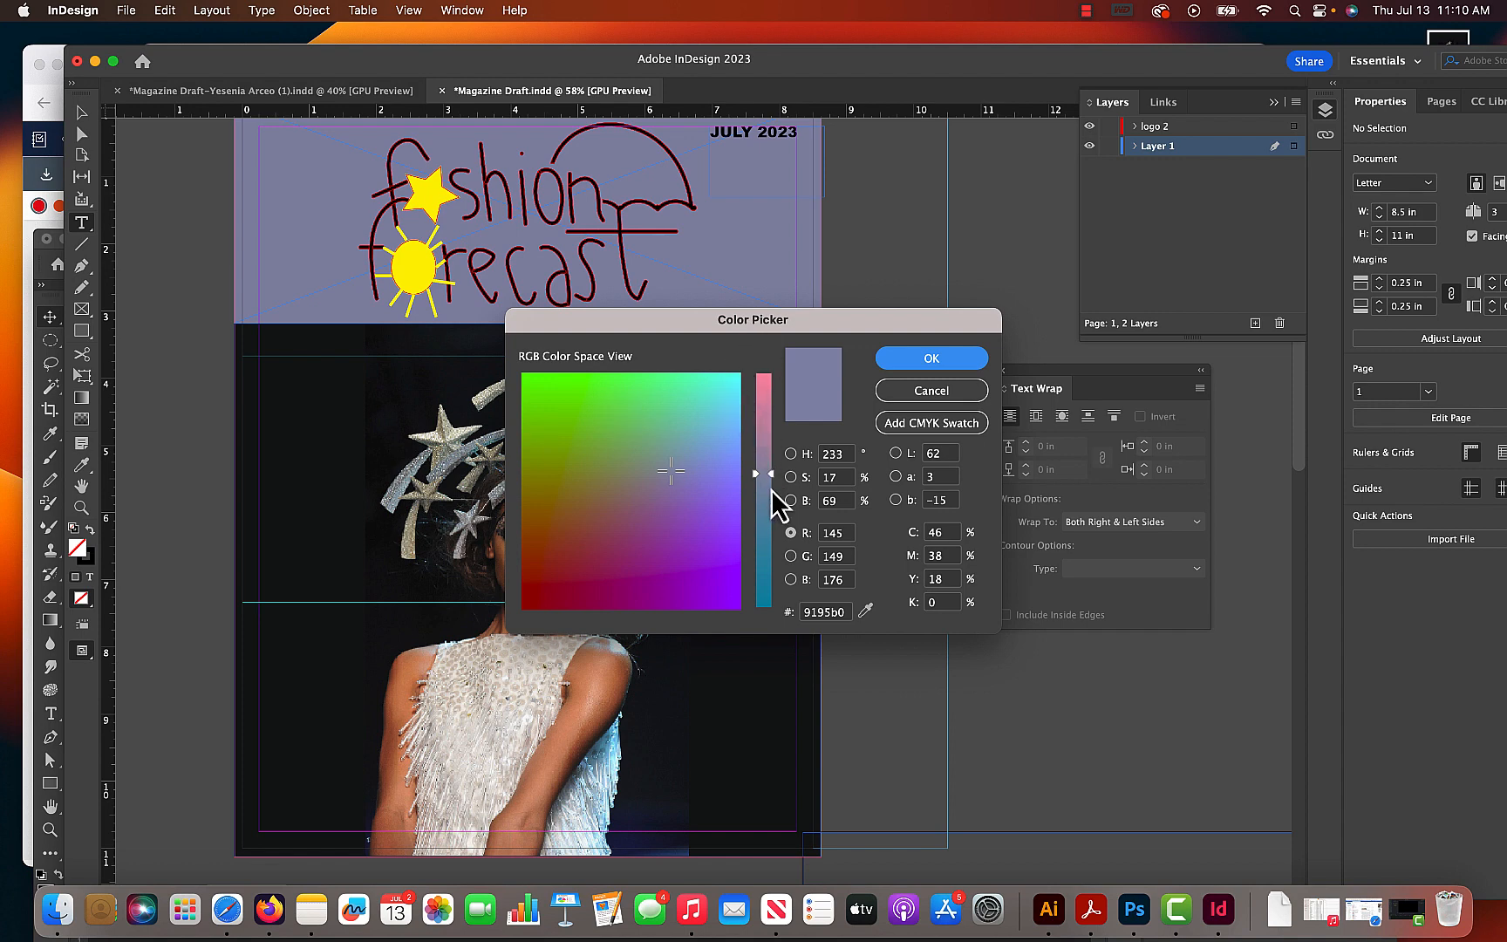
pyautogui.click(944, 364)
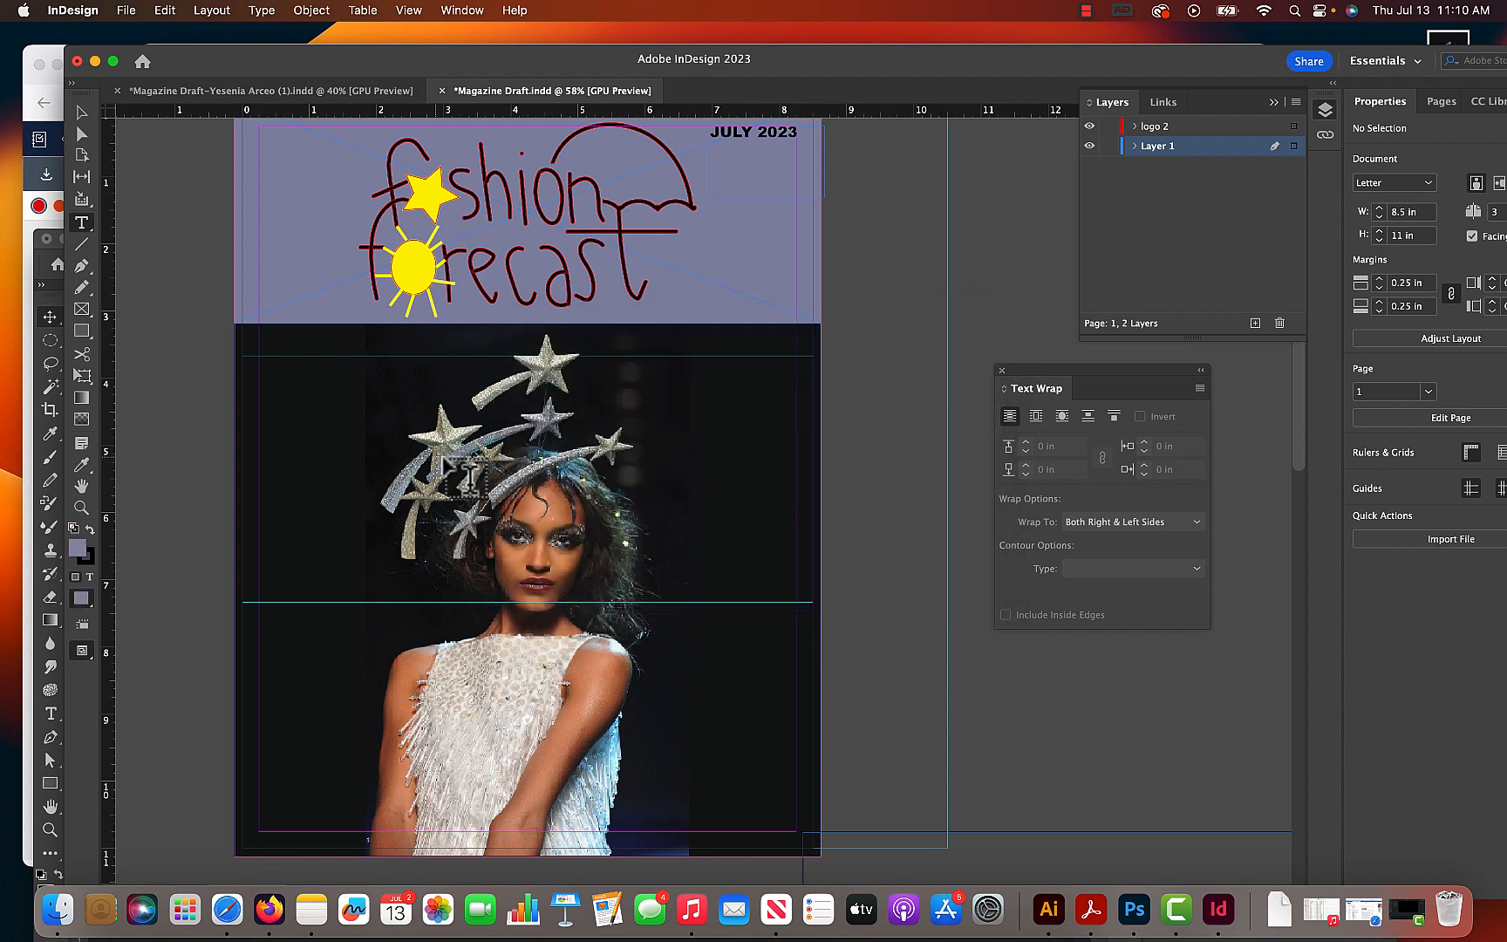
pyautogui.moveTo(260, 445); pyautogui.dragTo(400, 541)
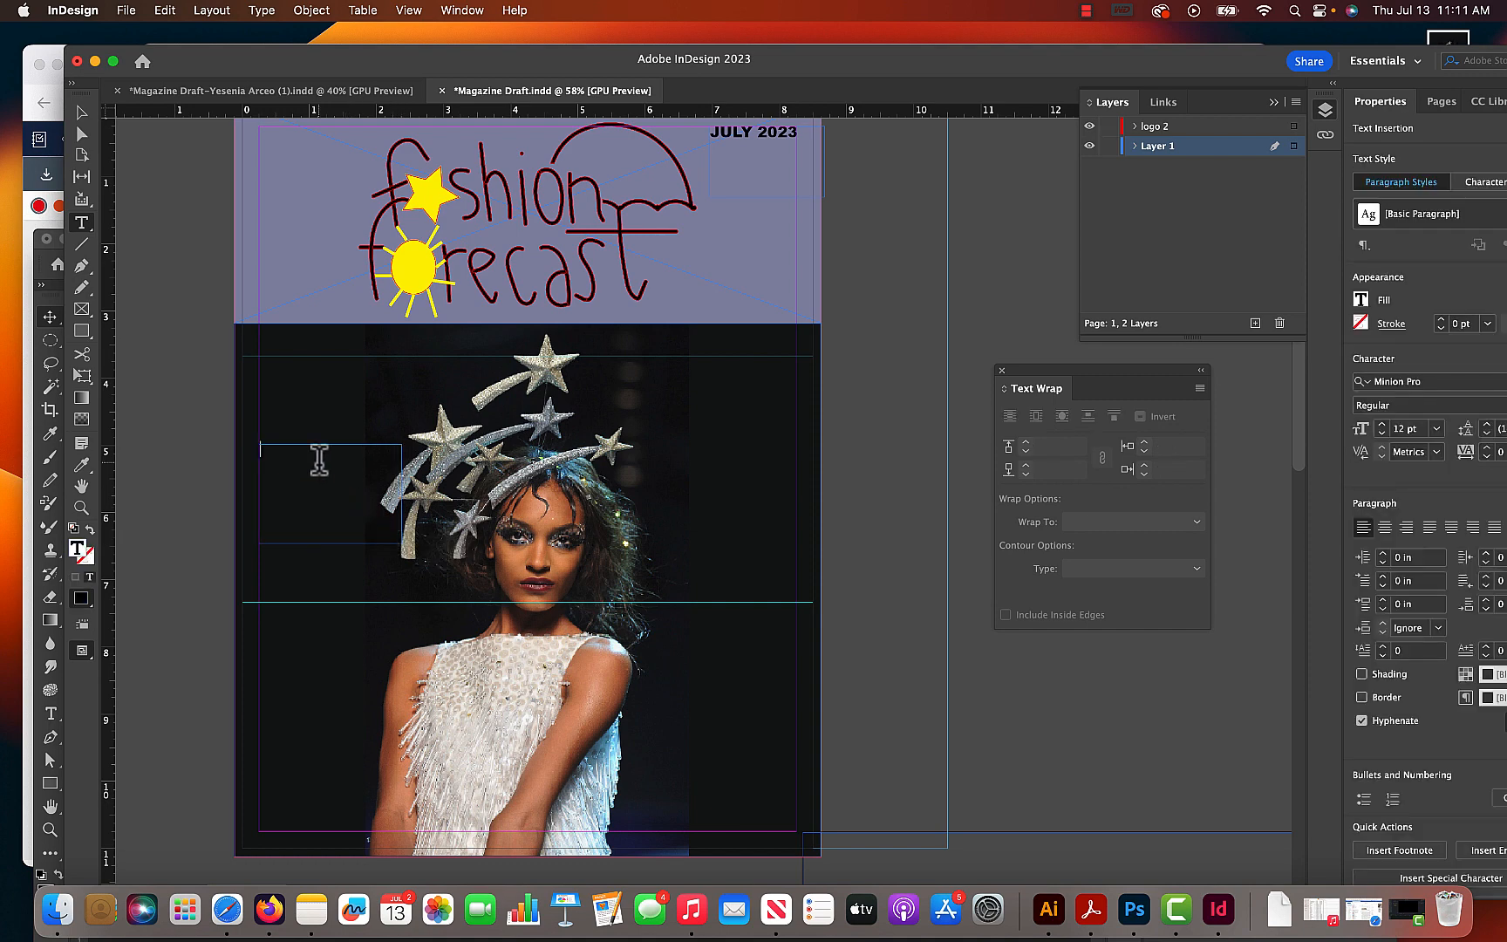
pyautogui.click(168, 12)
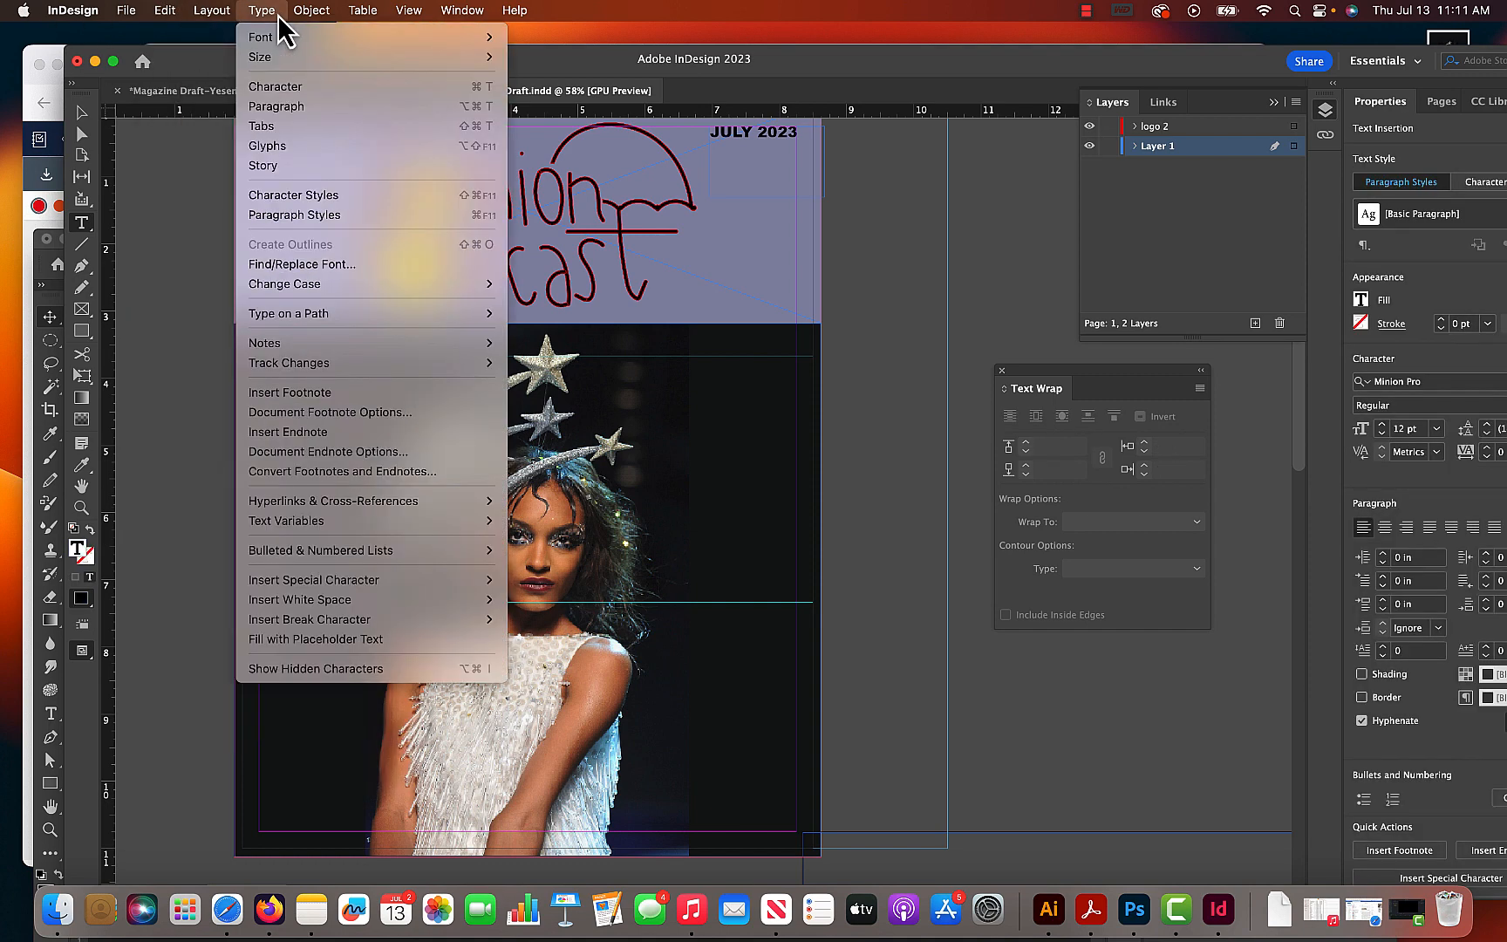
pyautogui.click(361, 641)
# - Colour all of the placeholder text with the lavender sampled from the masthead band
pyautogui.press('super+a')
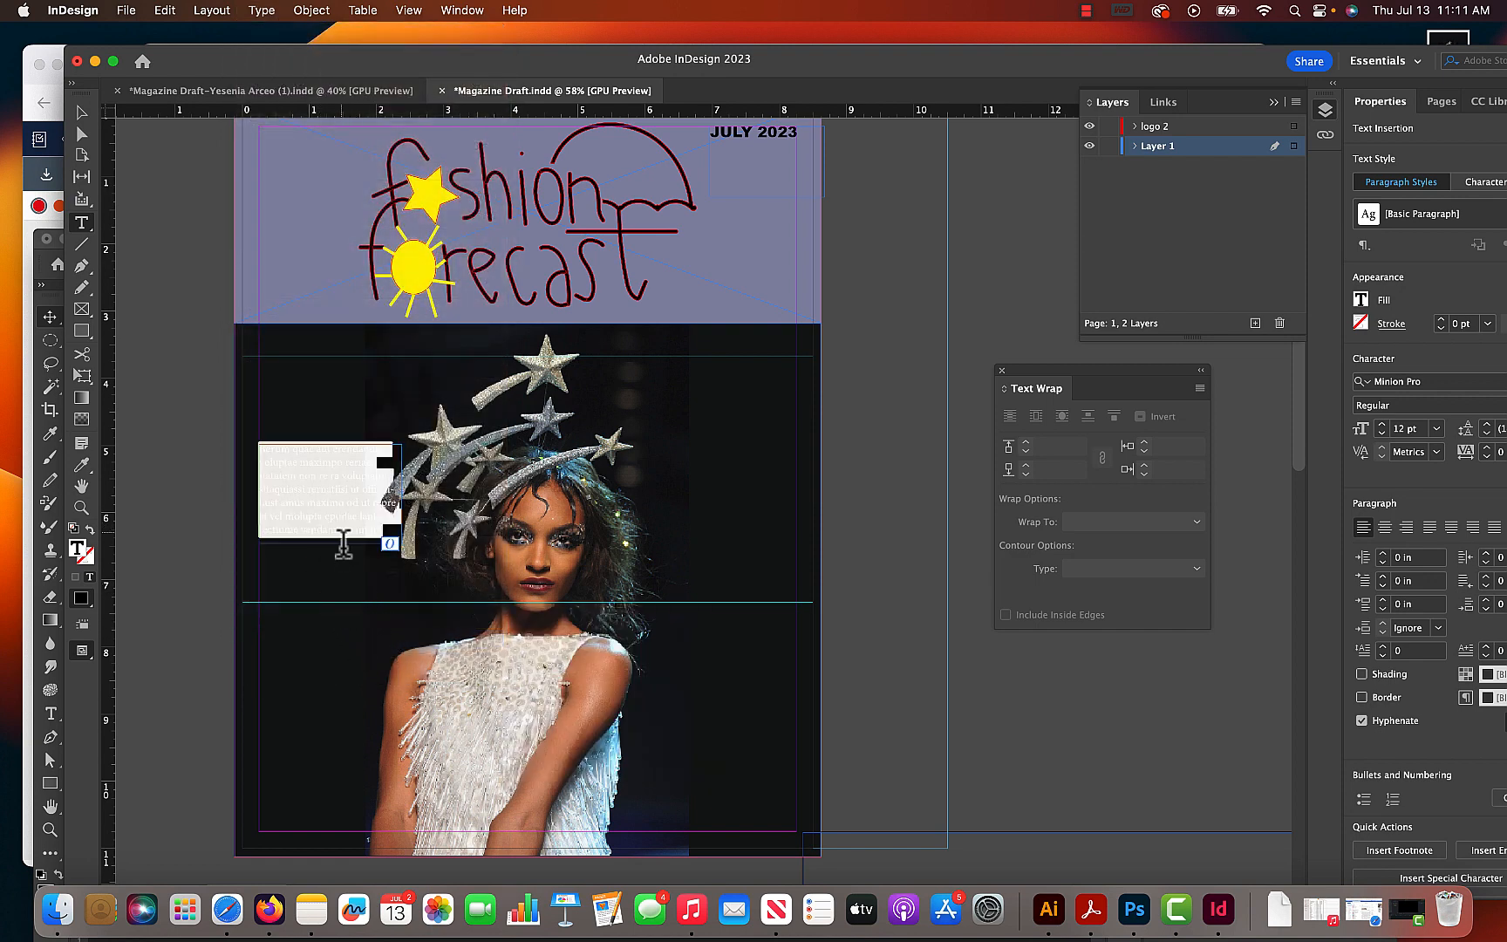
pyautogui.moveTo(338, 534); pyautogui.dragTo(225, 482)
pyautogui.click(81, 464)
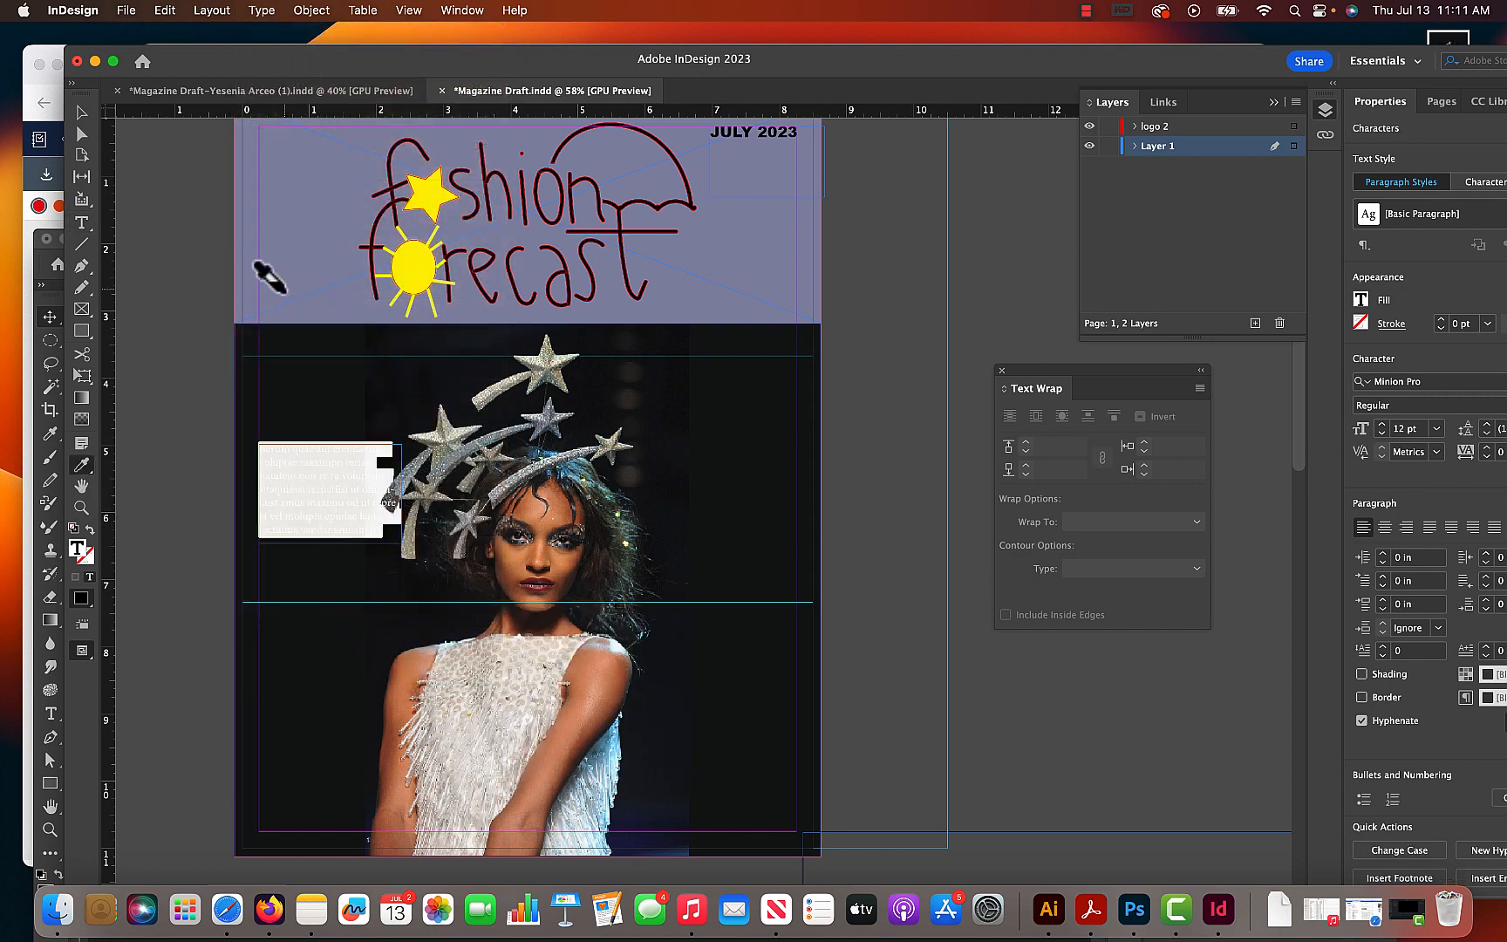
pyautogui.click(269, 283)
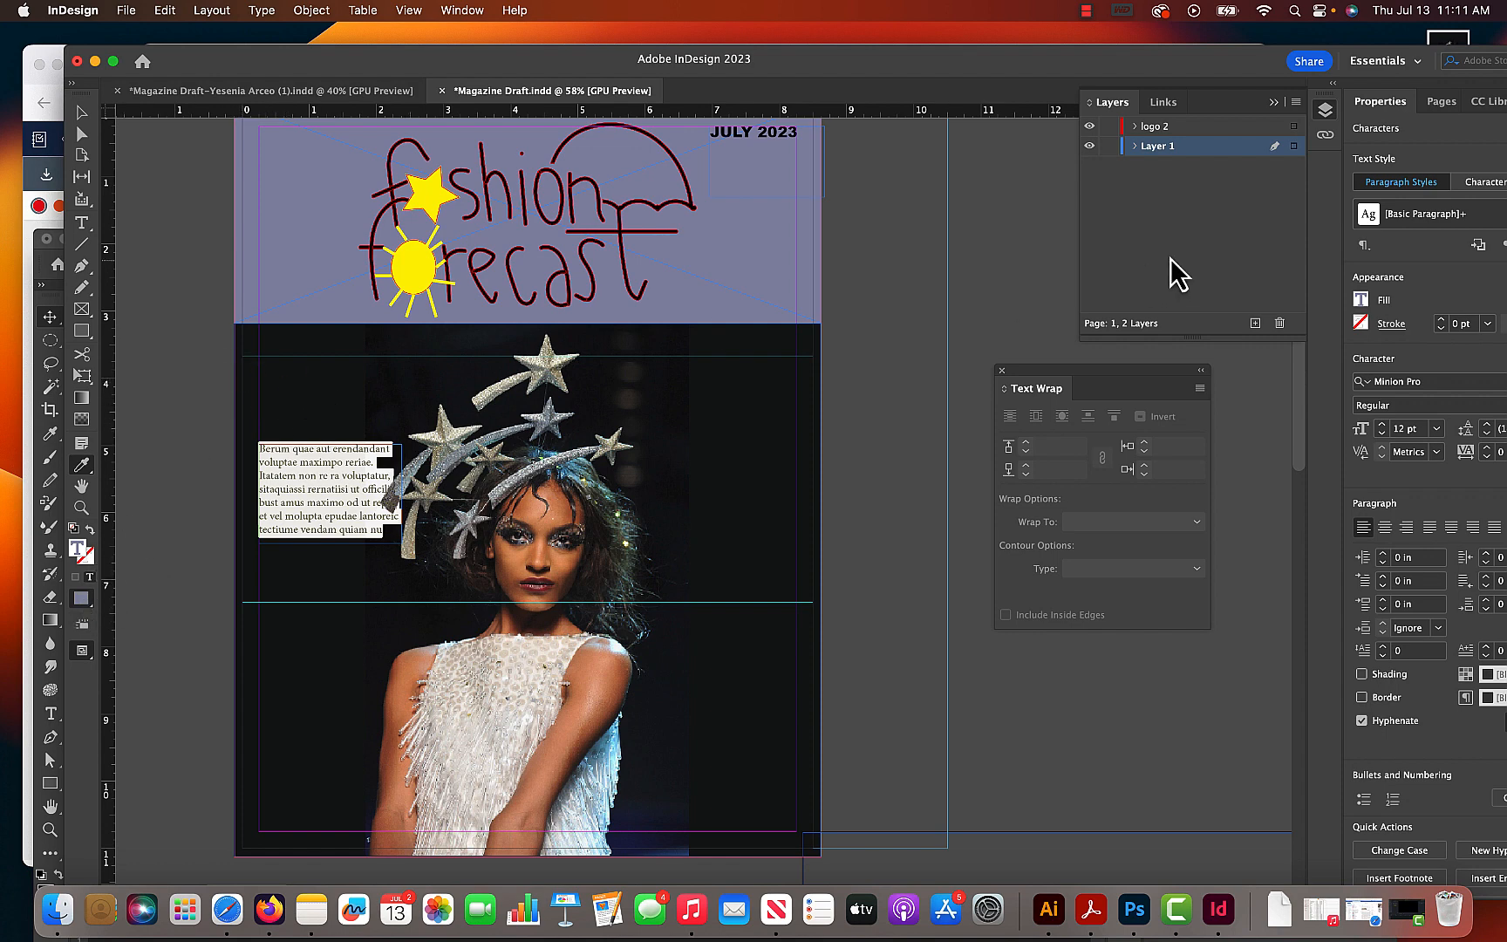
# - Set the placeholder text in Arial Black at 24 pt
pyautogui.moveTo(1180, 67); pyautogui.dragTo(1041, 58)
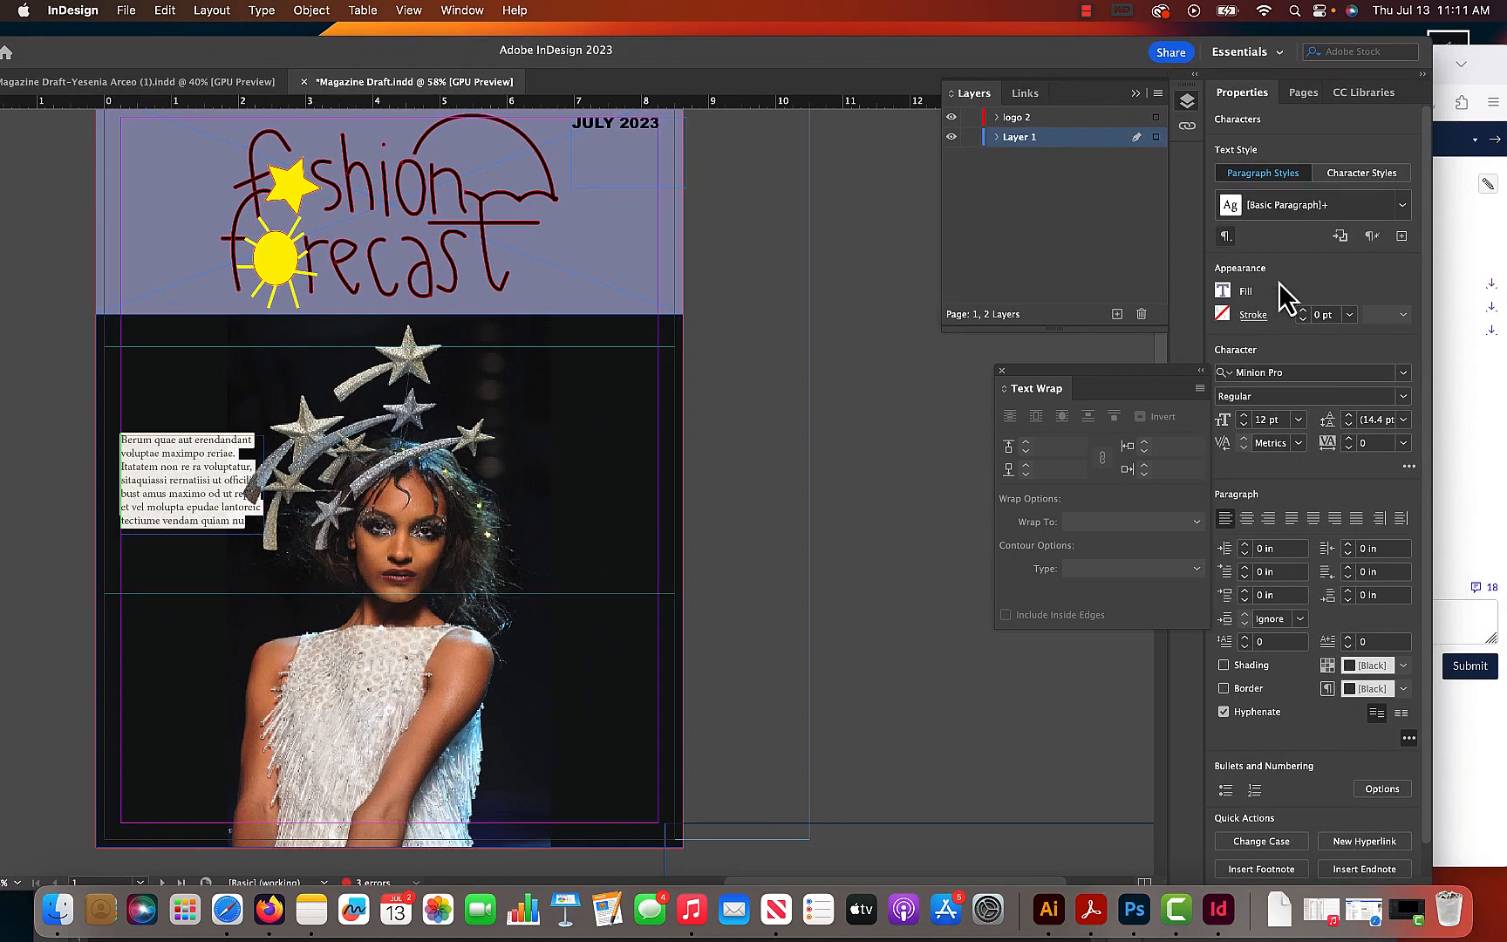
pyautogui.click(1403, 372)
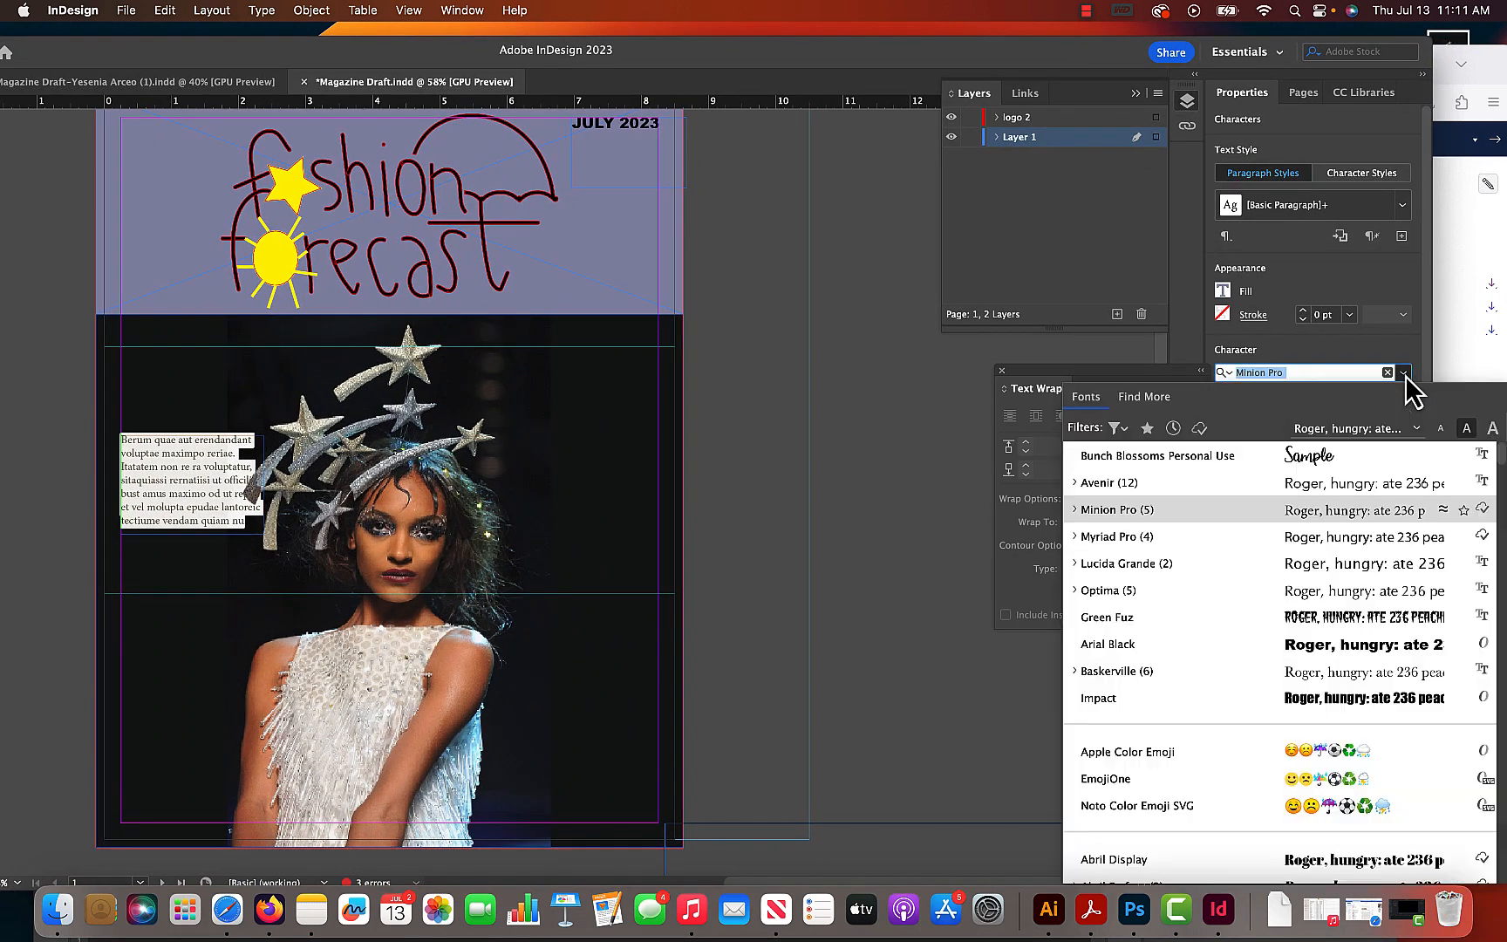
pyautogui.click(1190, 644)
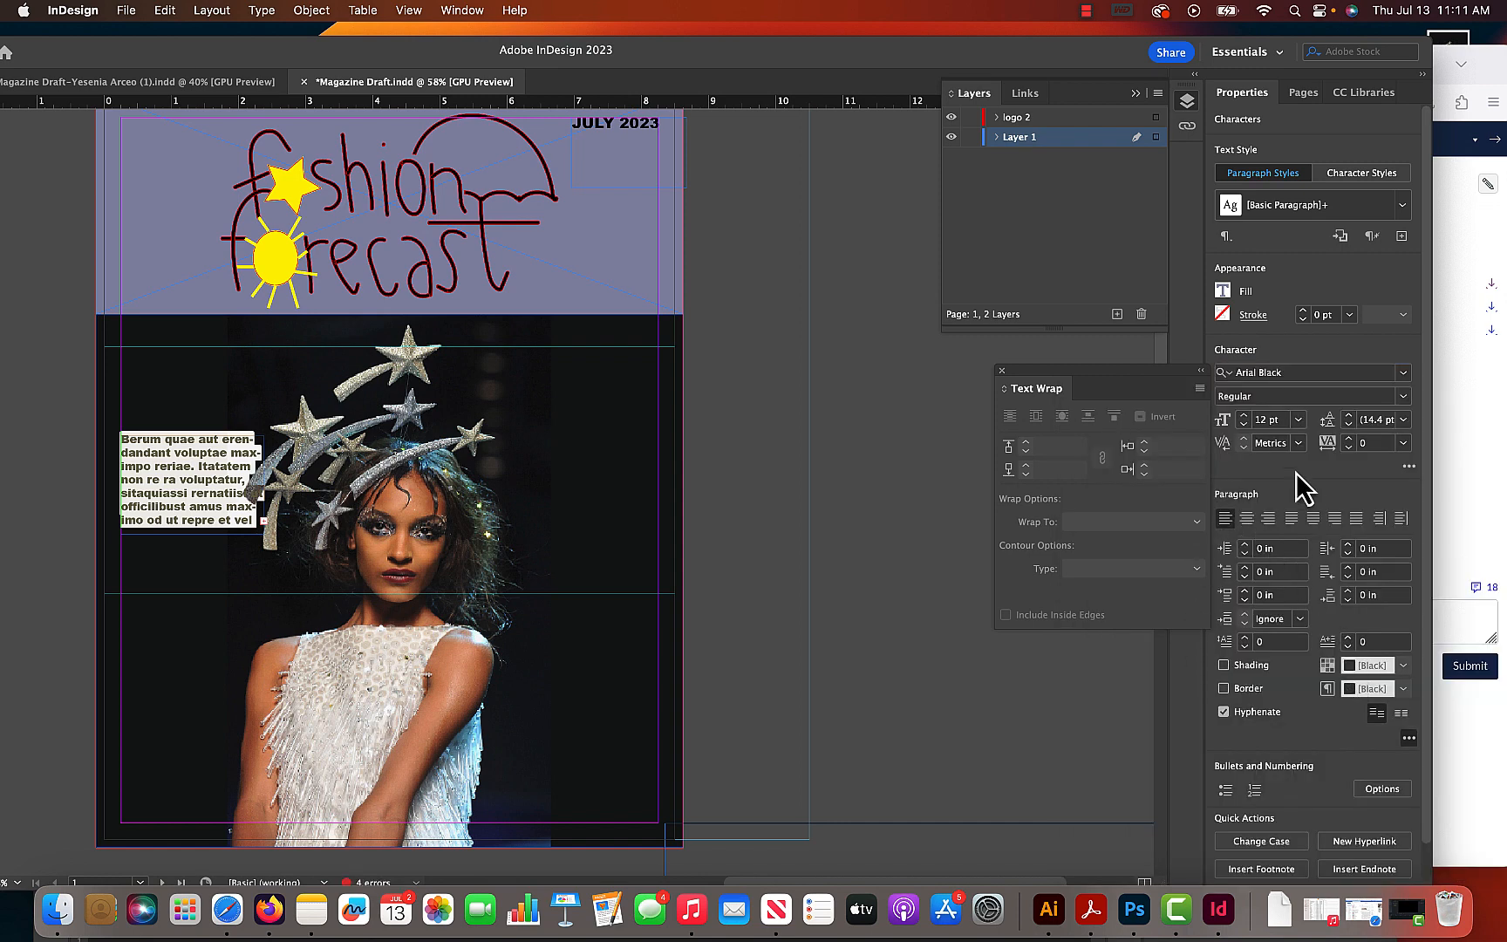
pyautogui.click(1298, 419)
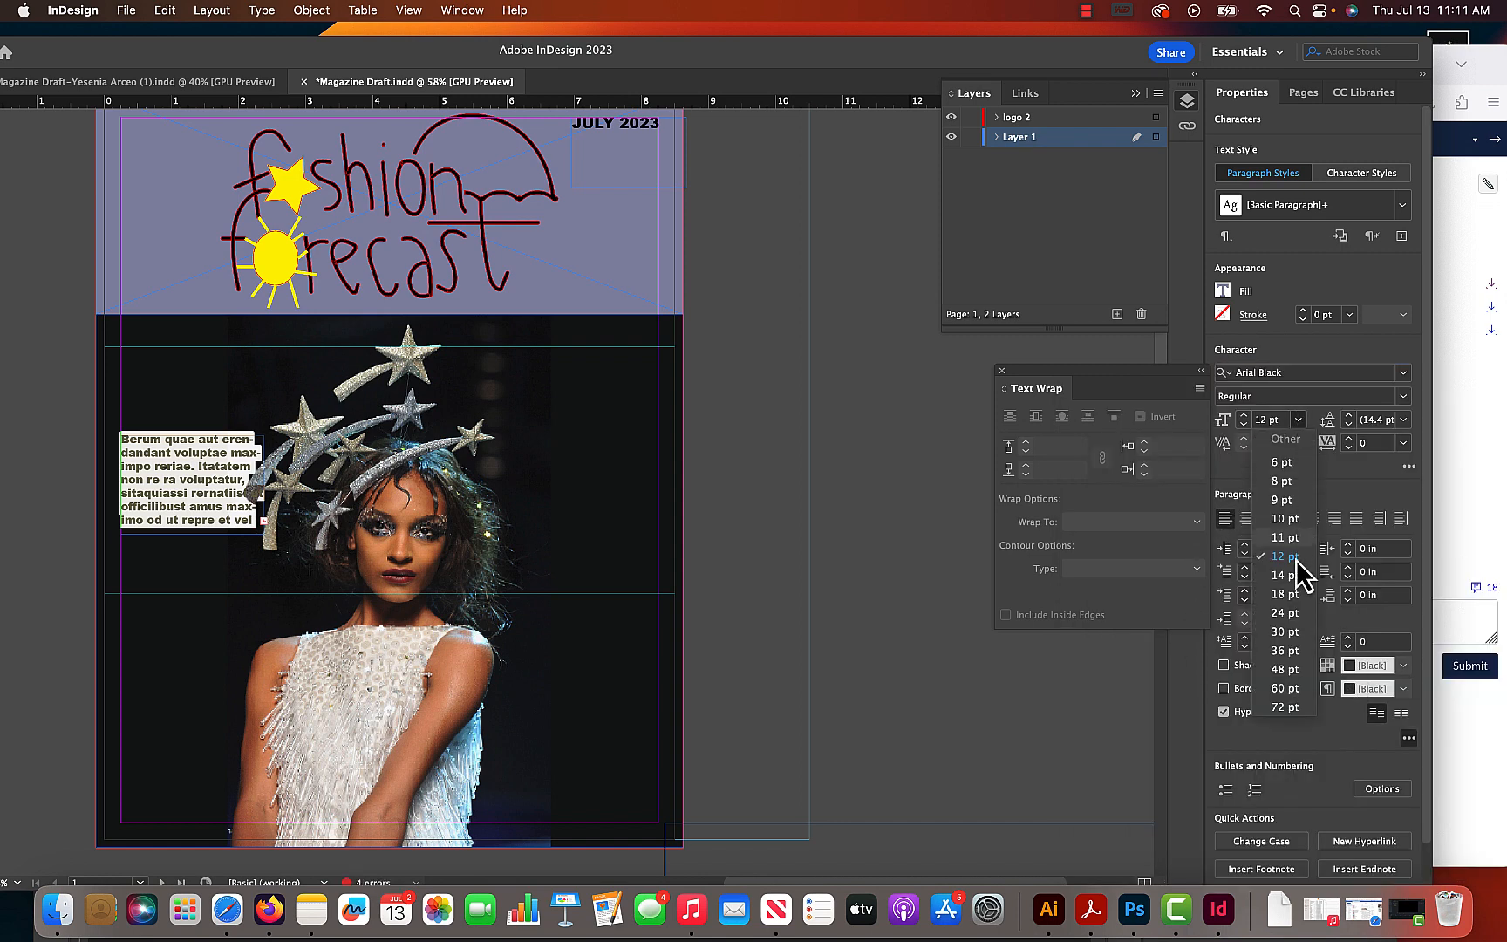
pyautogui.click(1290, 635)
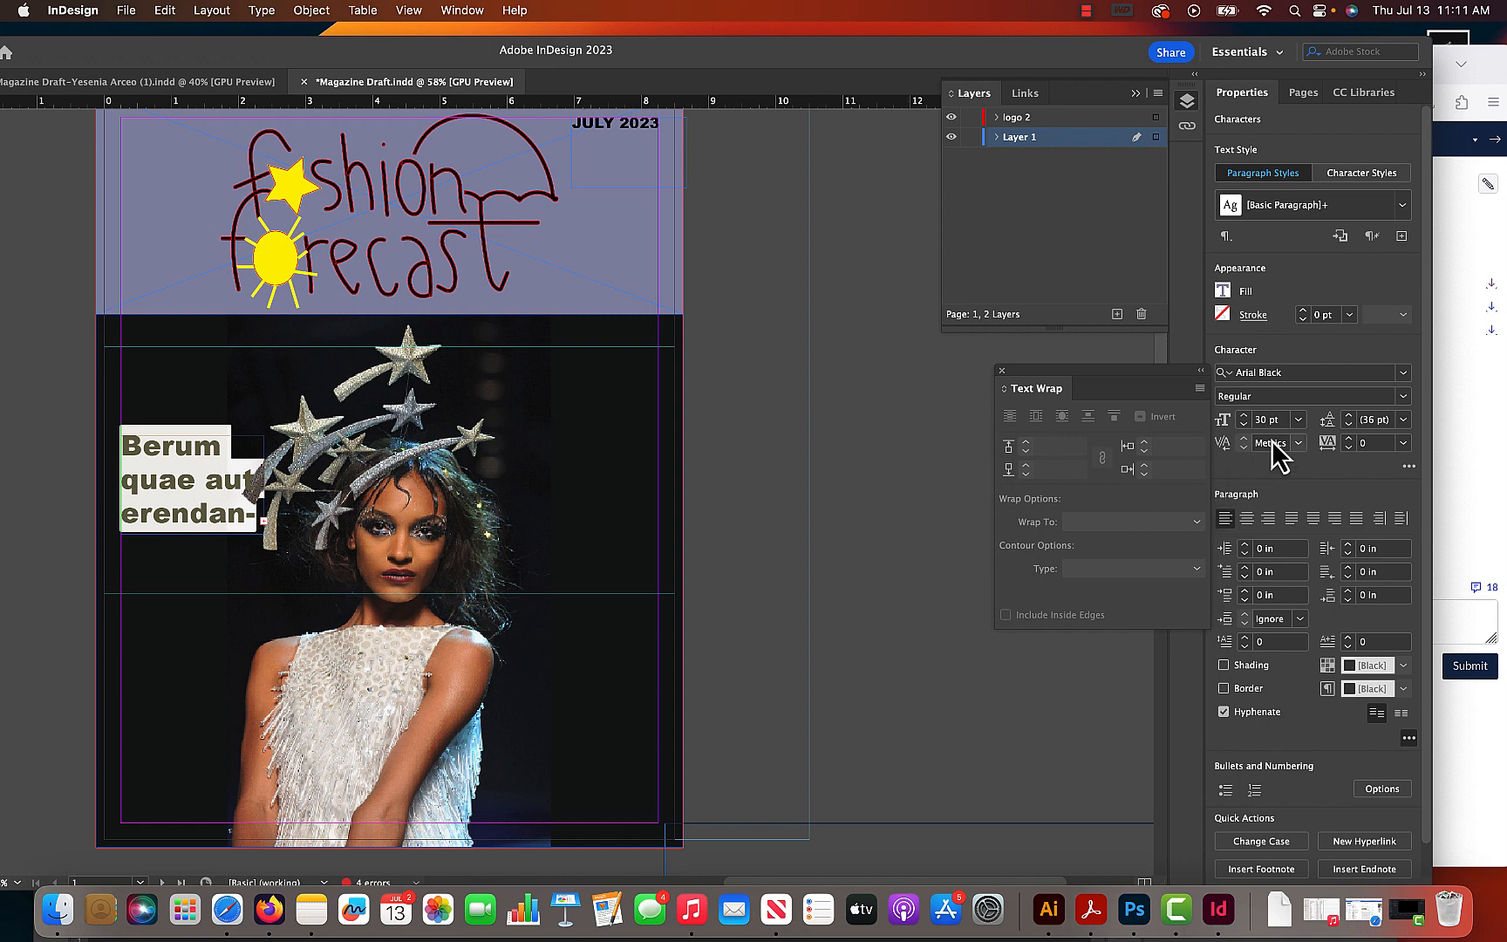
pyautogui.click(1298, 422)
pyautogui.click(1288, 622)
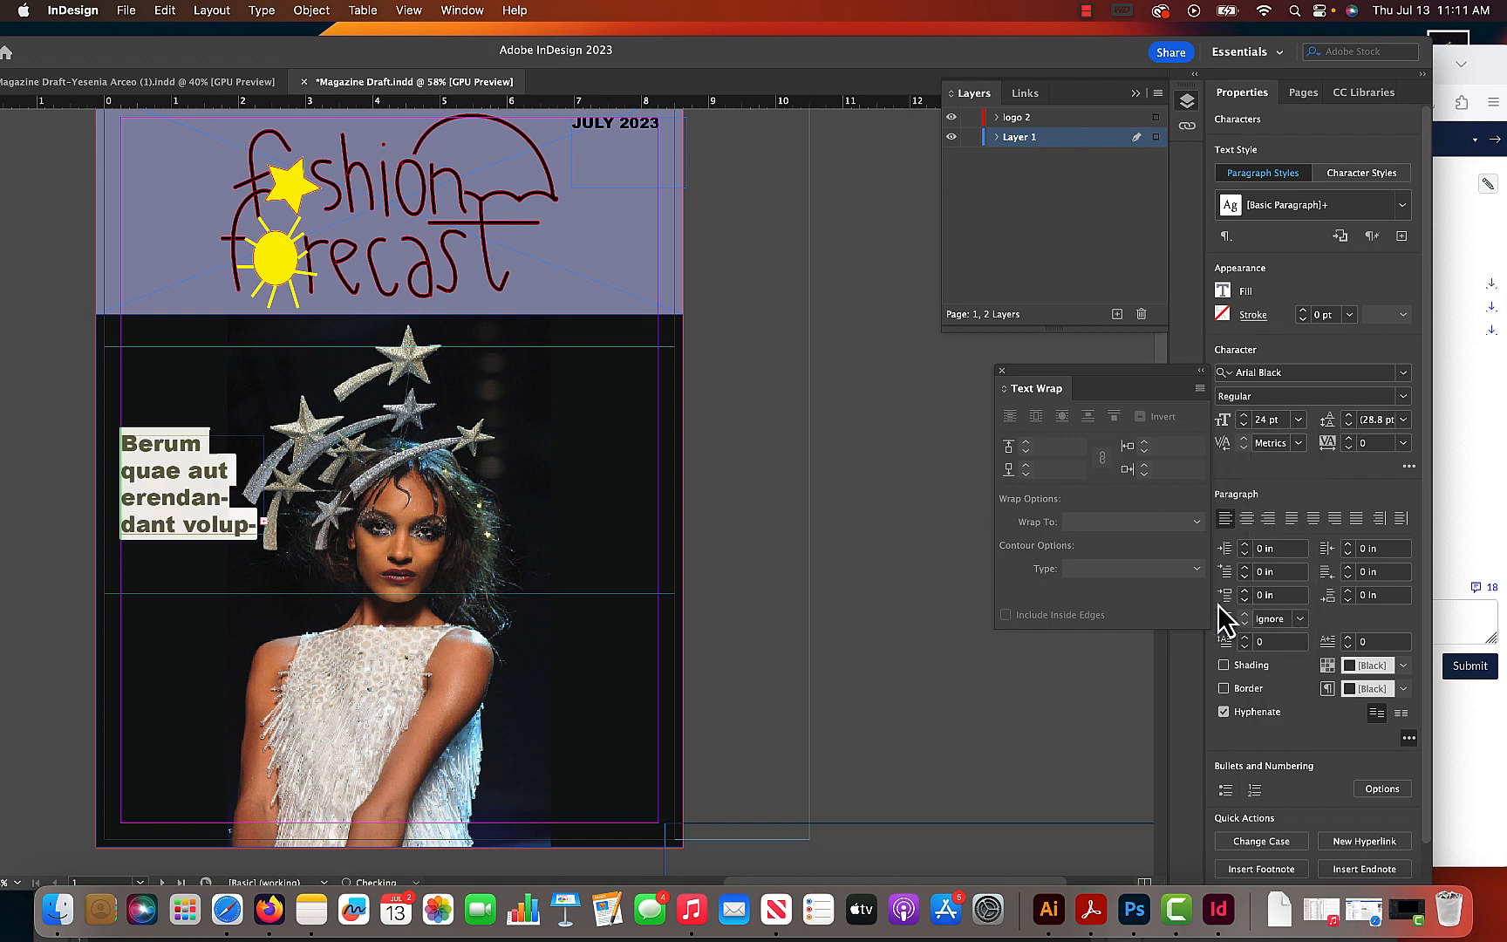
# - Duplicate the text frame below the original, at X 0.25 in and Y 6.75 in, and set the copy in Baskerville
pyautogui.moveTo(209, 51); pyautogui.dragTo(372, 43)
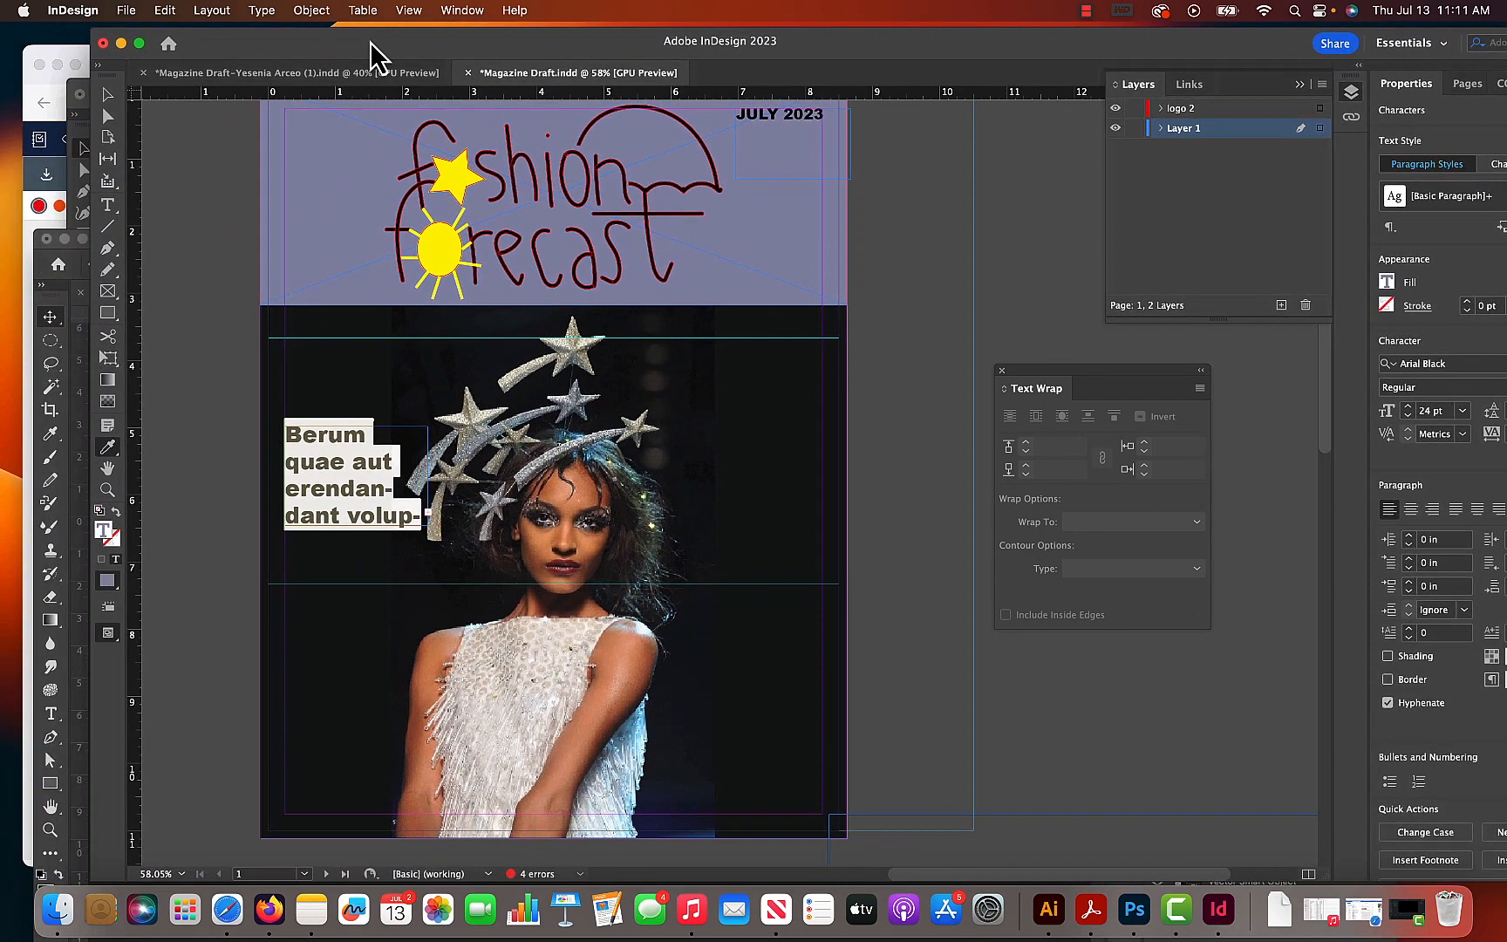
pyautogui.click(109, 98)
pyautogui.moveTo(321, 513); pyautogui.dragTo(320, 606)
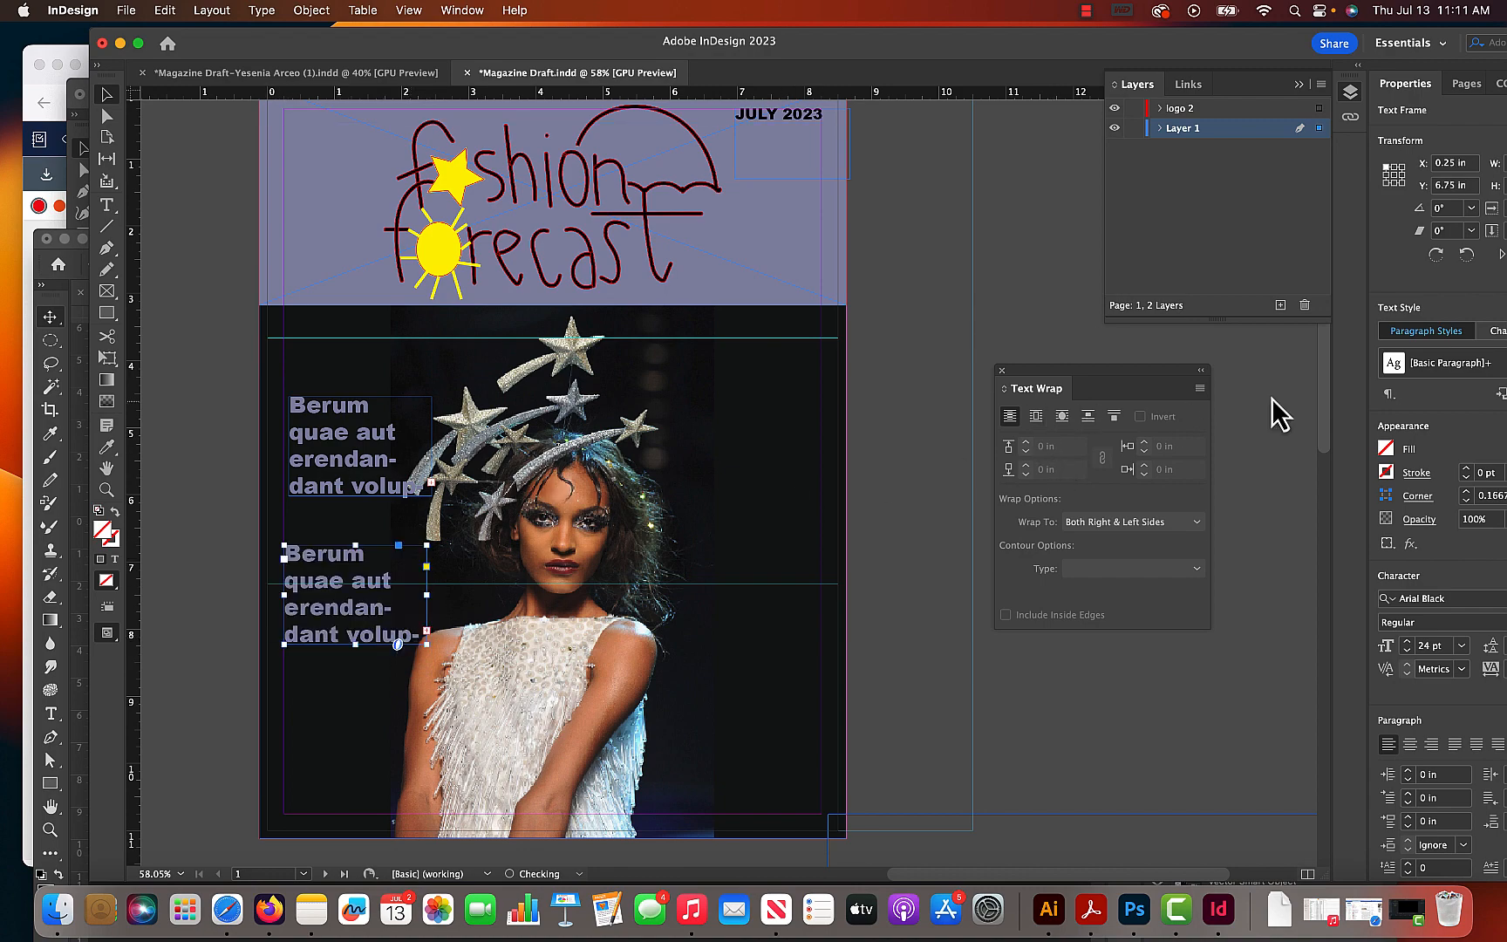
pyautogui.moveTo(1210, 41); pyautogui.dragTo(1102, 42)
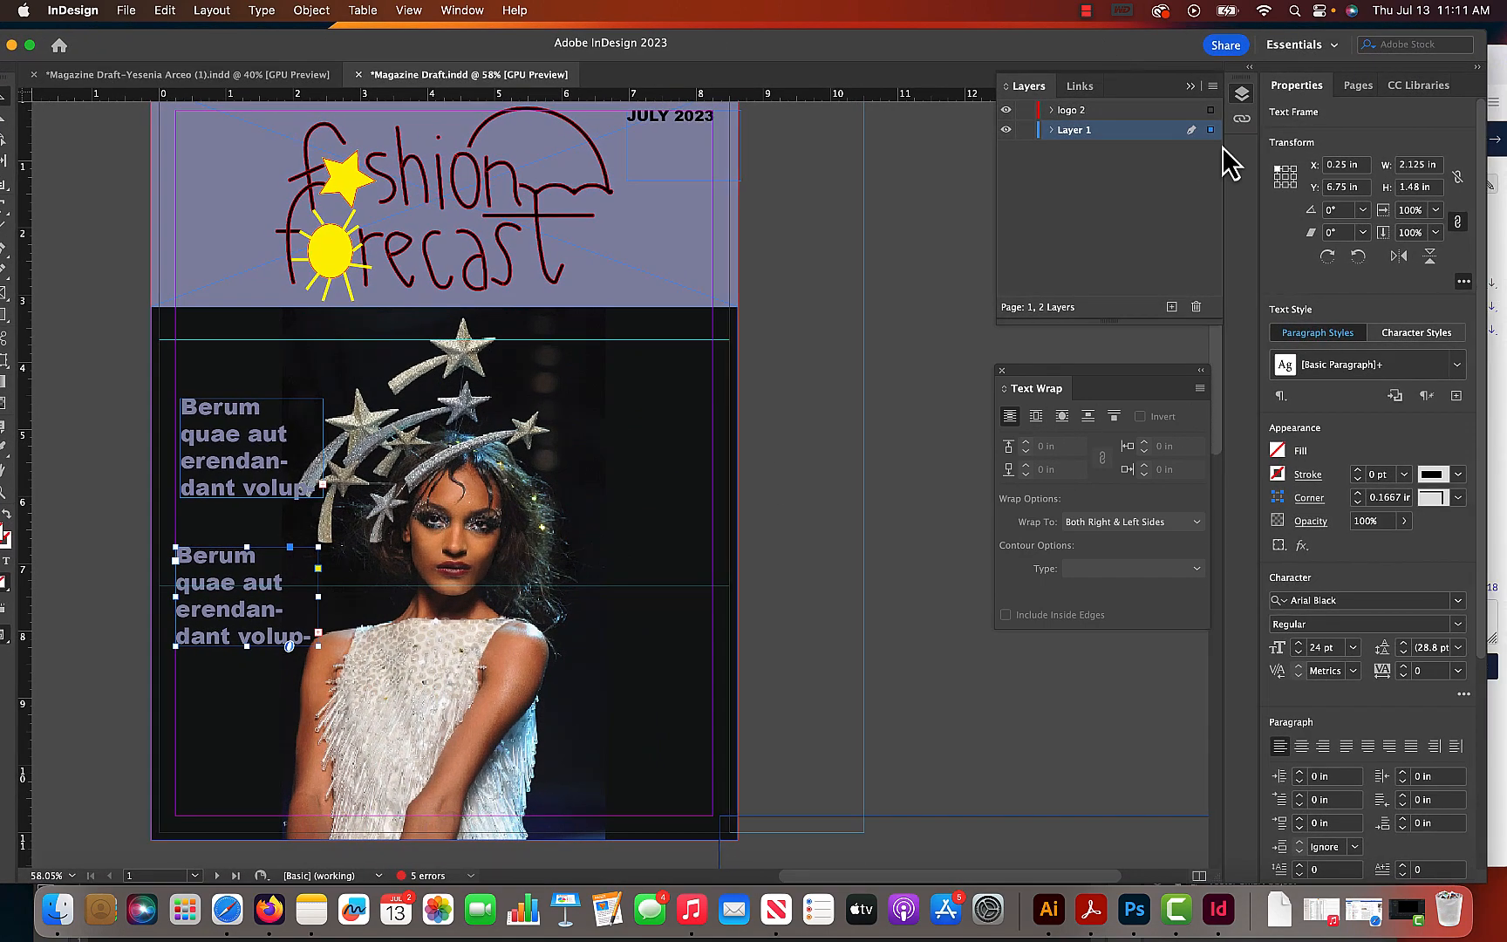
pyautogui.click(1460, 602)
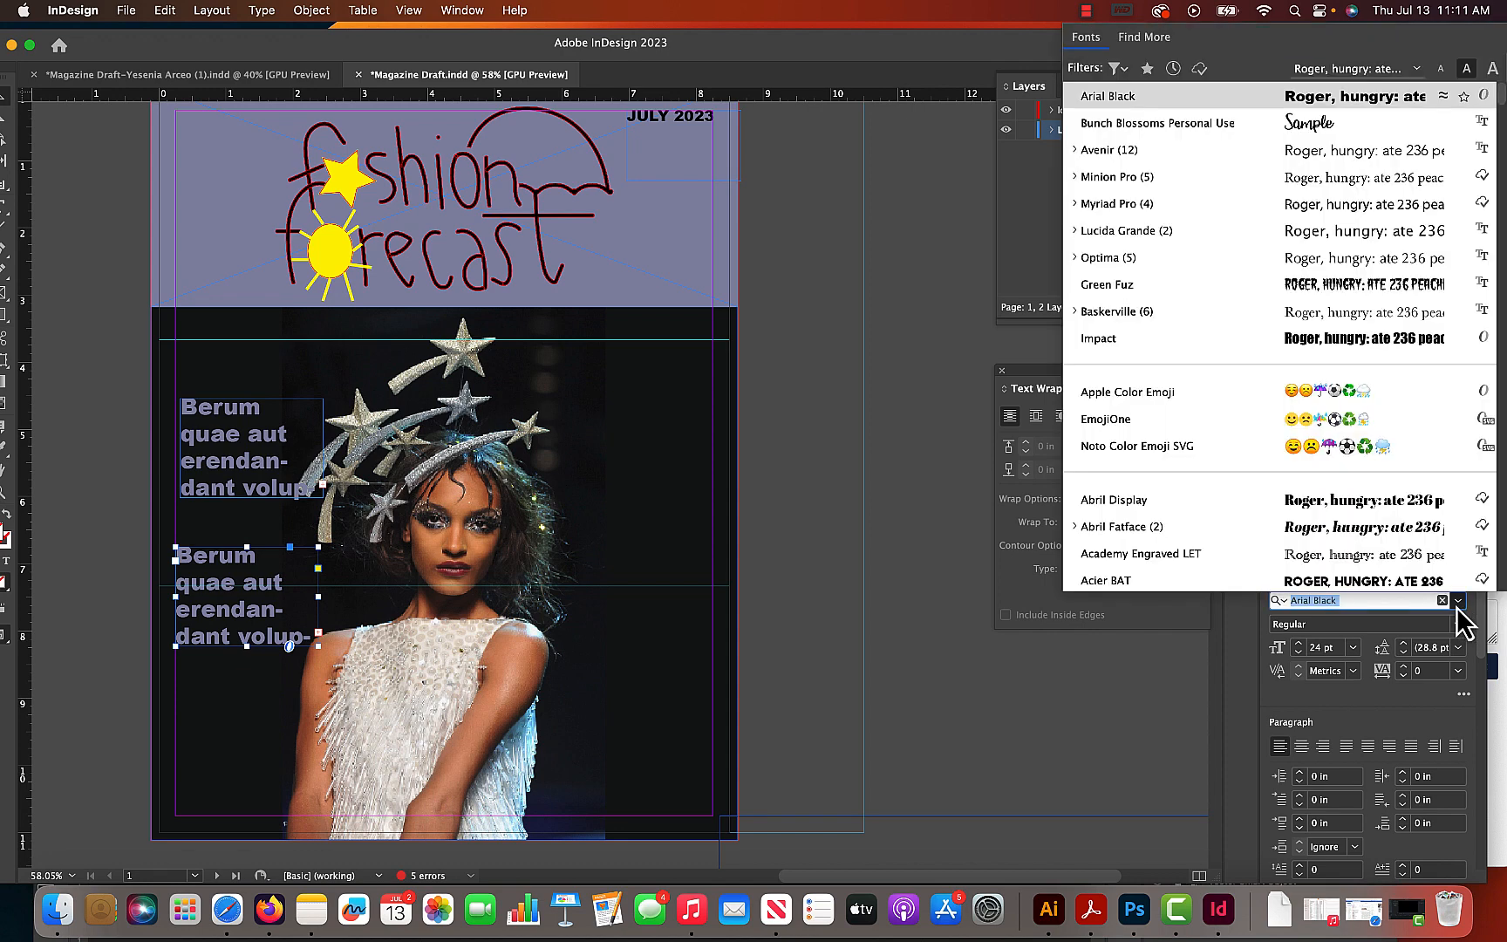
pyautogui.click(1276, 313)
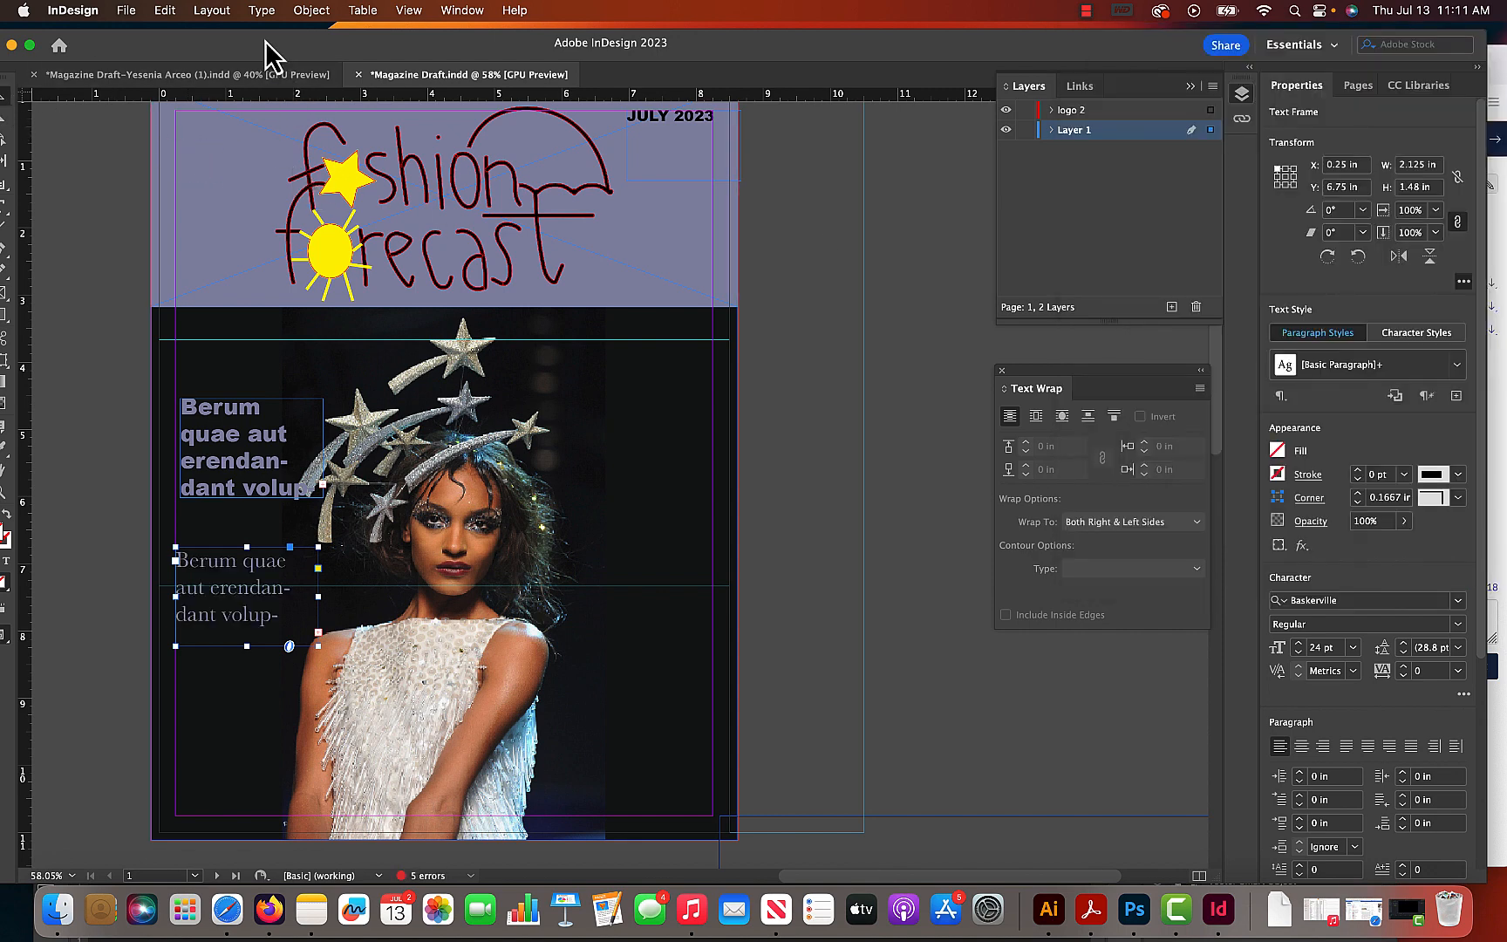
# - Duplicate both text frames straight across to the right side of the cover photo, with the pair at X 6.055 in
pyautogui.moveTo(265, 42); pyautogui.dragTo(307, 44)
pyautogui.click(110, 252)
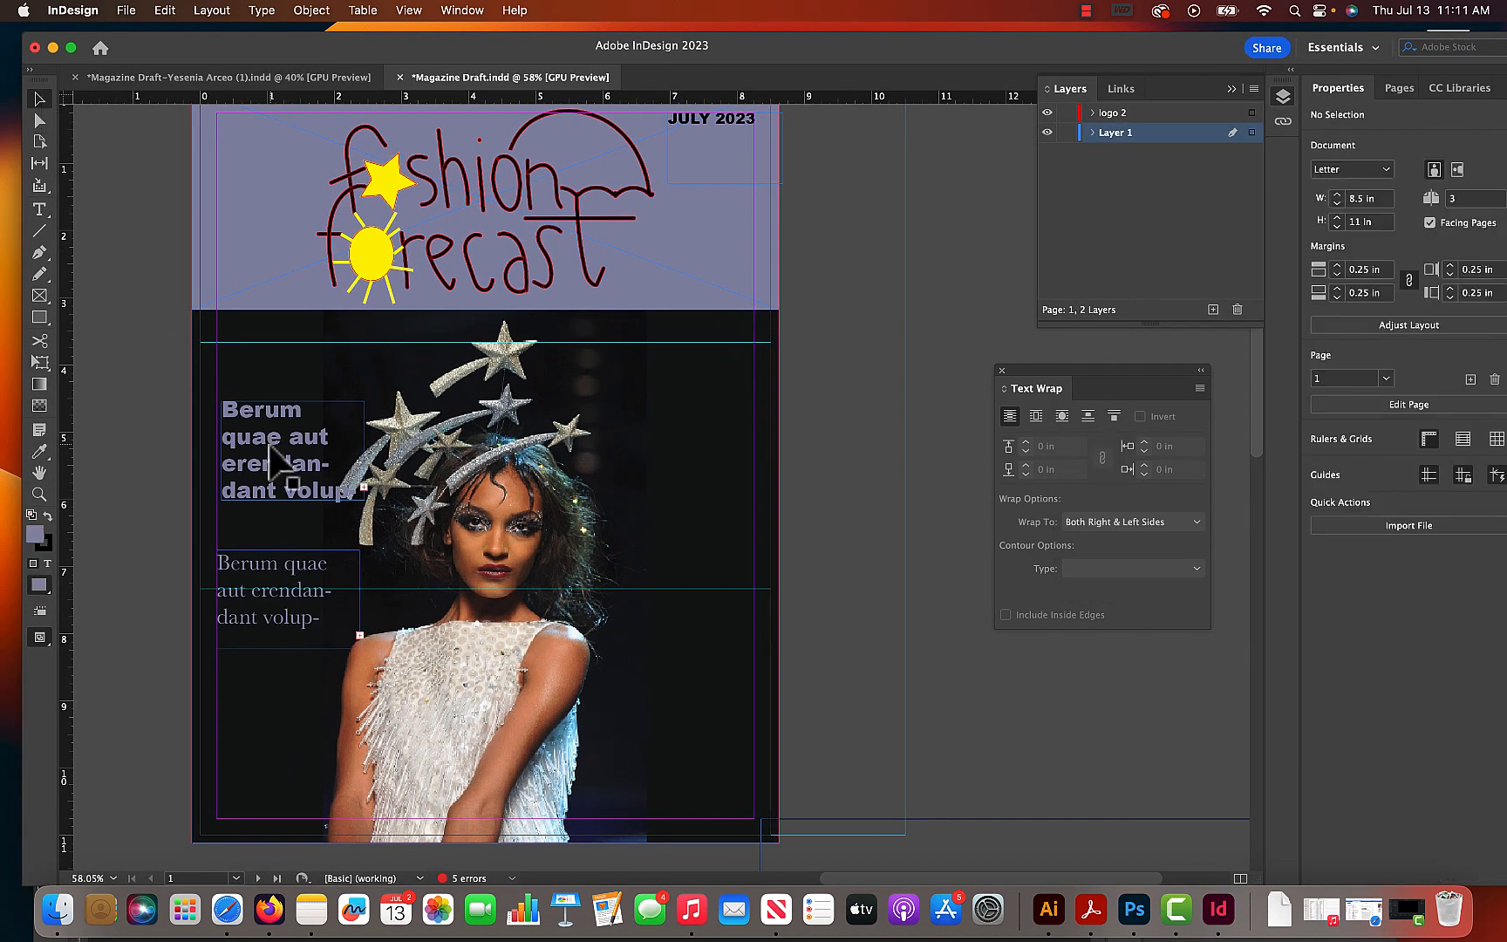
pyautogui.click(277, 464)
pyautogui.keyDown('shift'); pyautogui.click(278, 583); pyautogui.keyUp('shift')
pyautogui.moveTo(270, 581); pyautogui.dragTo(660, 592)
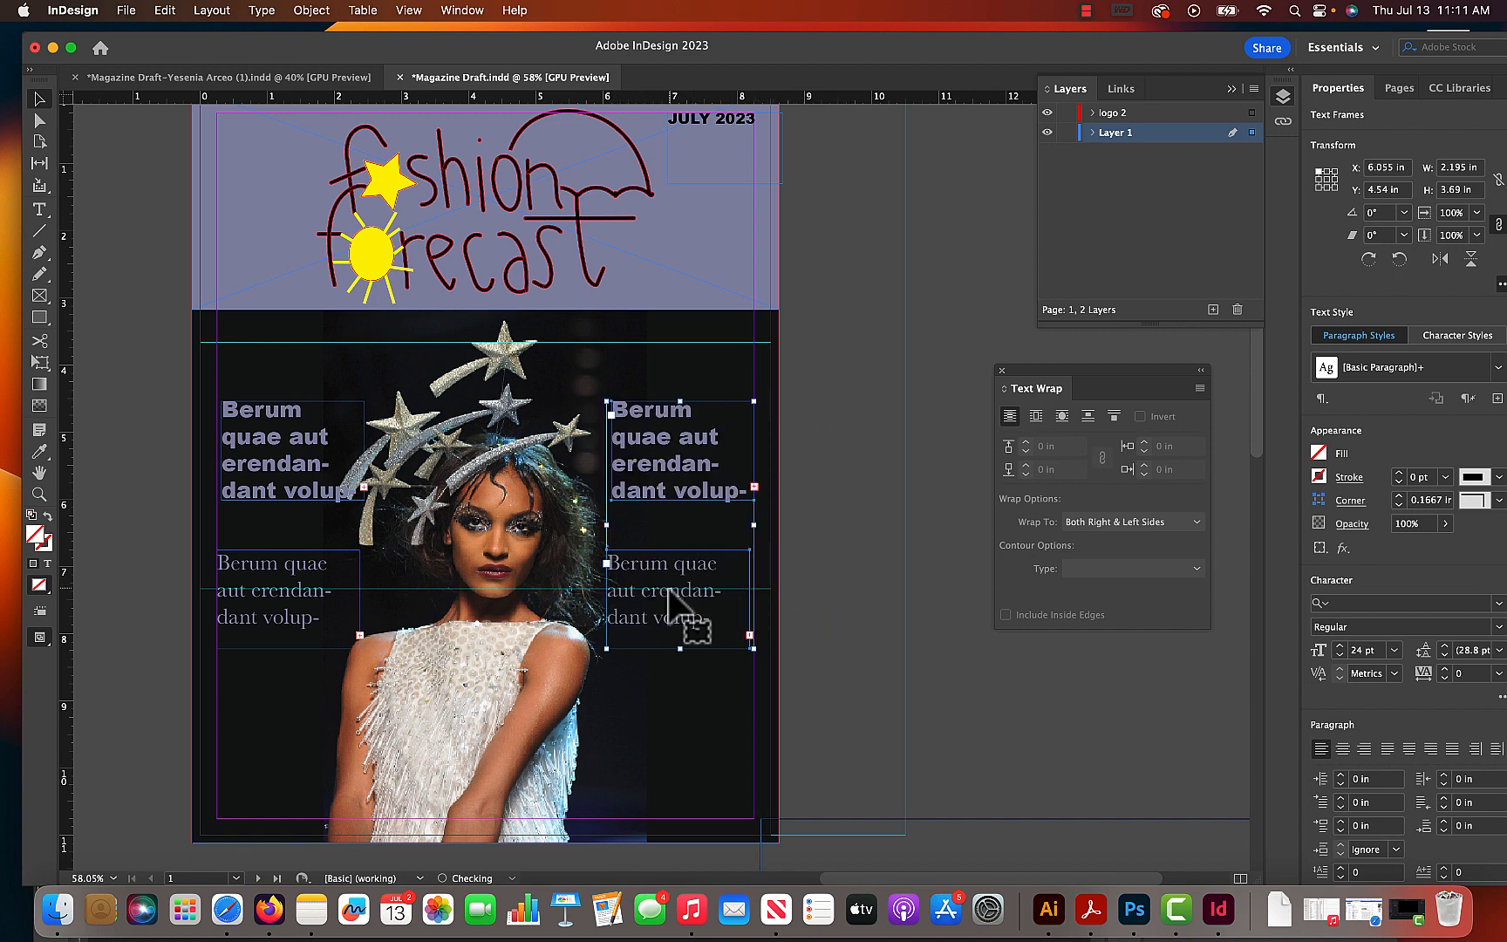
pyautogui.click(891, 669)
# - Shorten the right-hand Baskerville frame to 0.87 in high and place it directly beneath the Arial Black frame, at X 6.125 in, Y 6.08 in
pyautogui.click(685, 590)
pyautogui.click(673, 640)
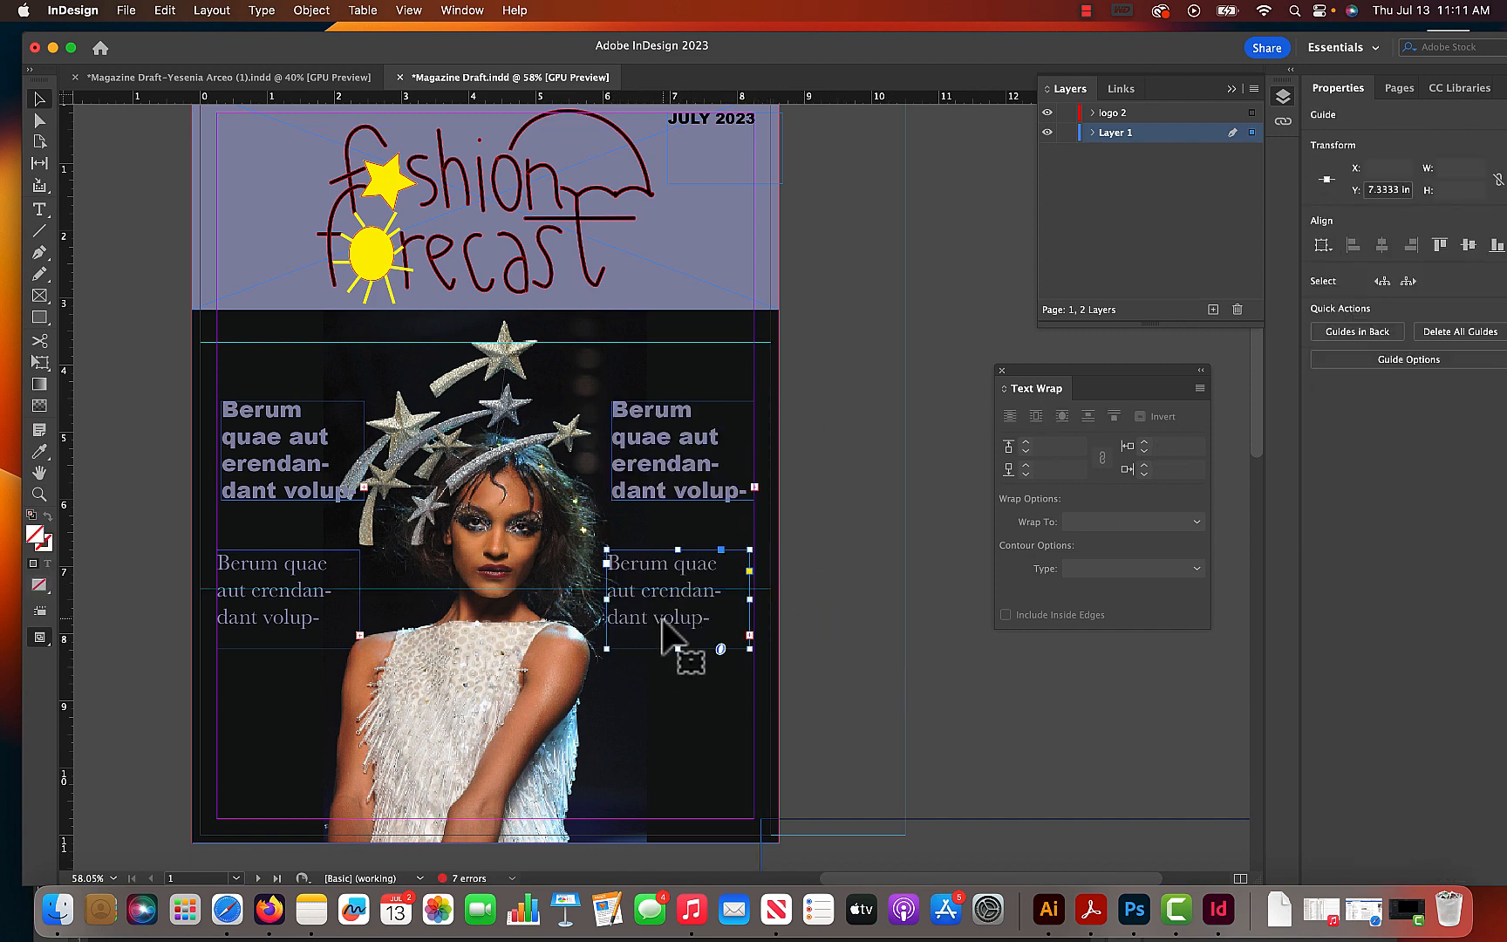
pyautogui.moveTo(673, 571); pyautogui.dragTo(674, 527)
pyautogui.click(669, 468)
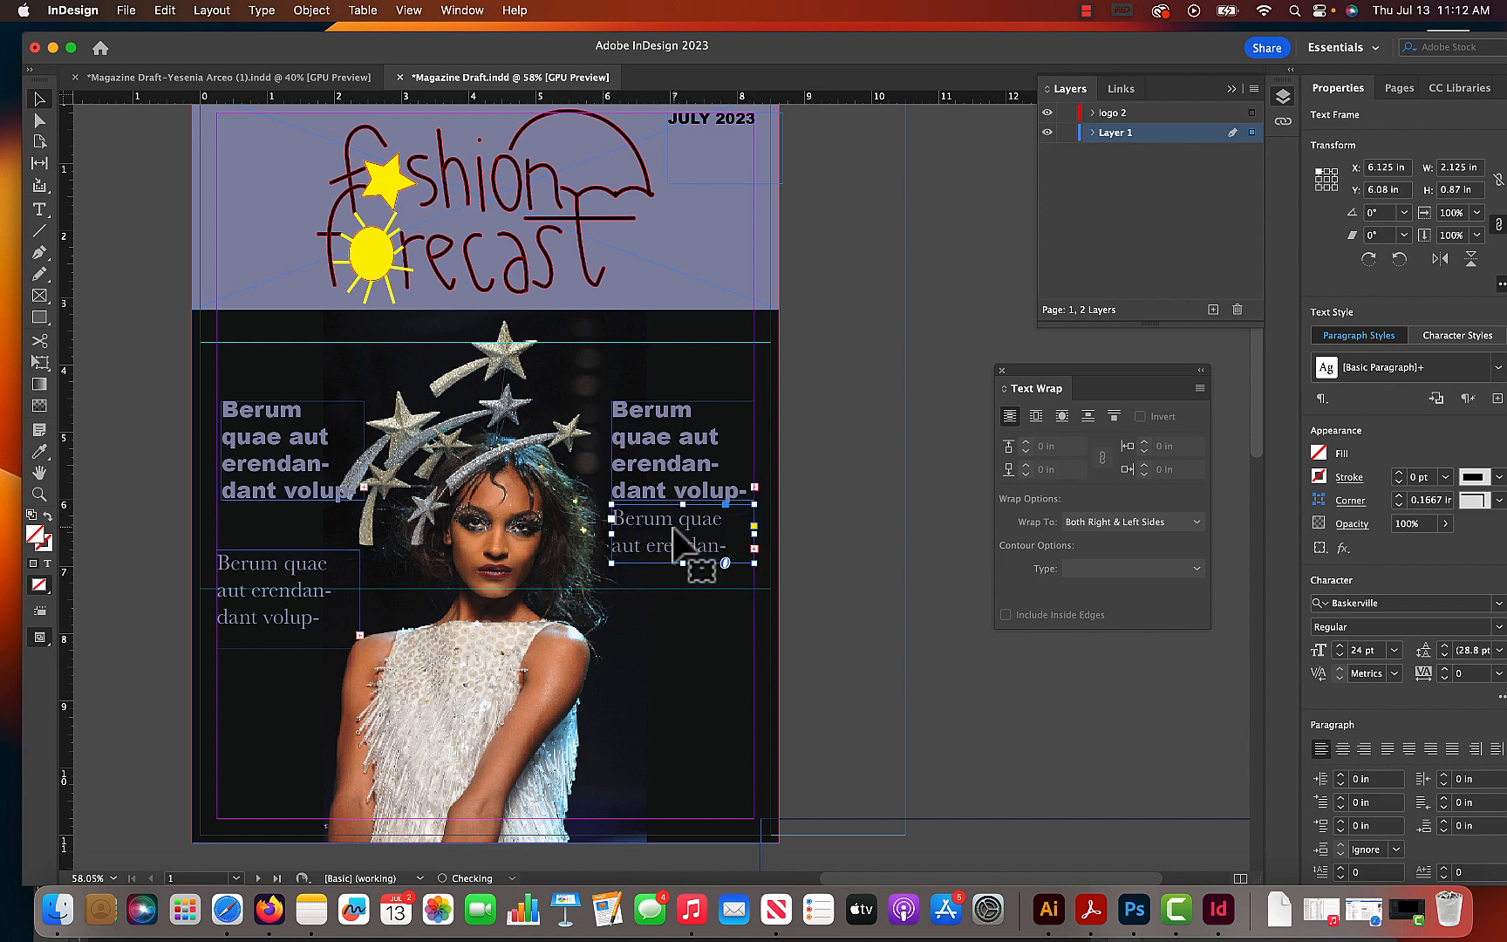
pyautogui.click(953, 539)
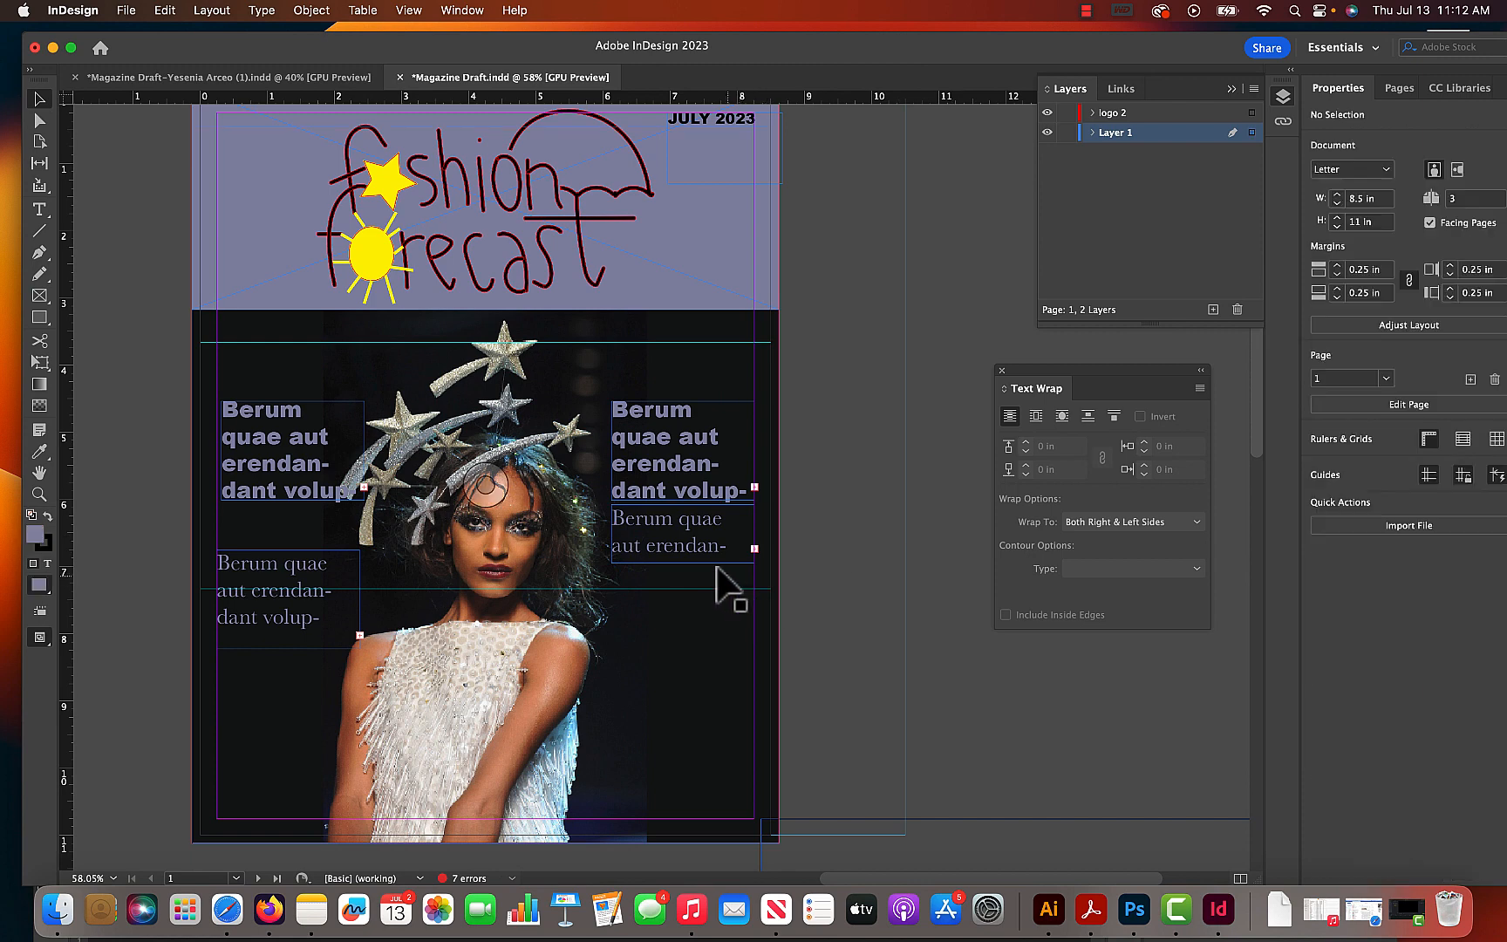
# - Recolour the first two lines, "Berum quae aut", of the left Arial Black text yellow (edef13)
pyautogui.doubleClick(301, 458)
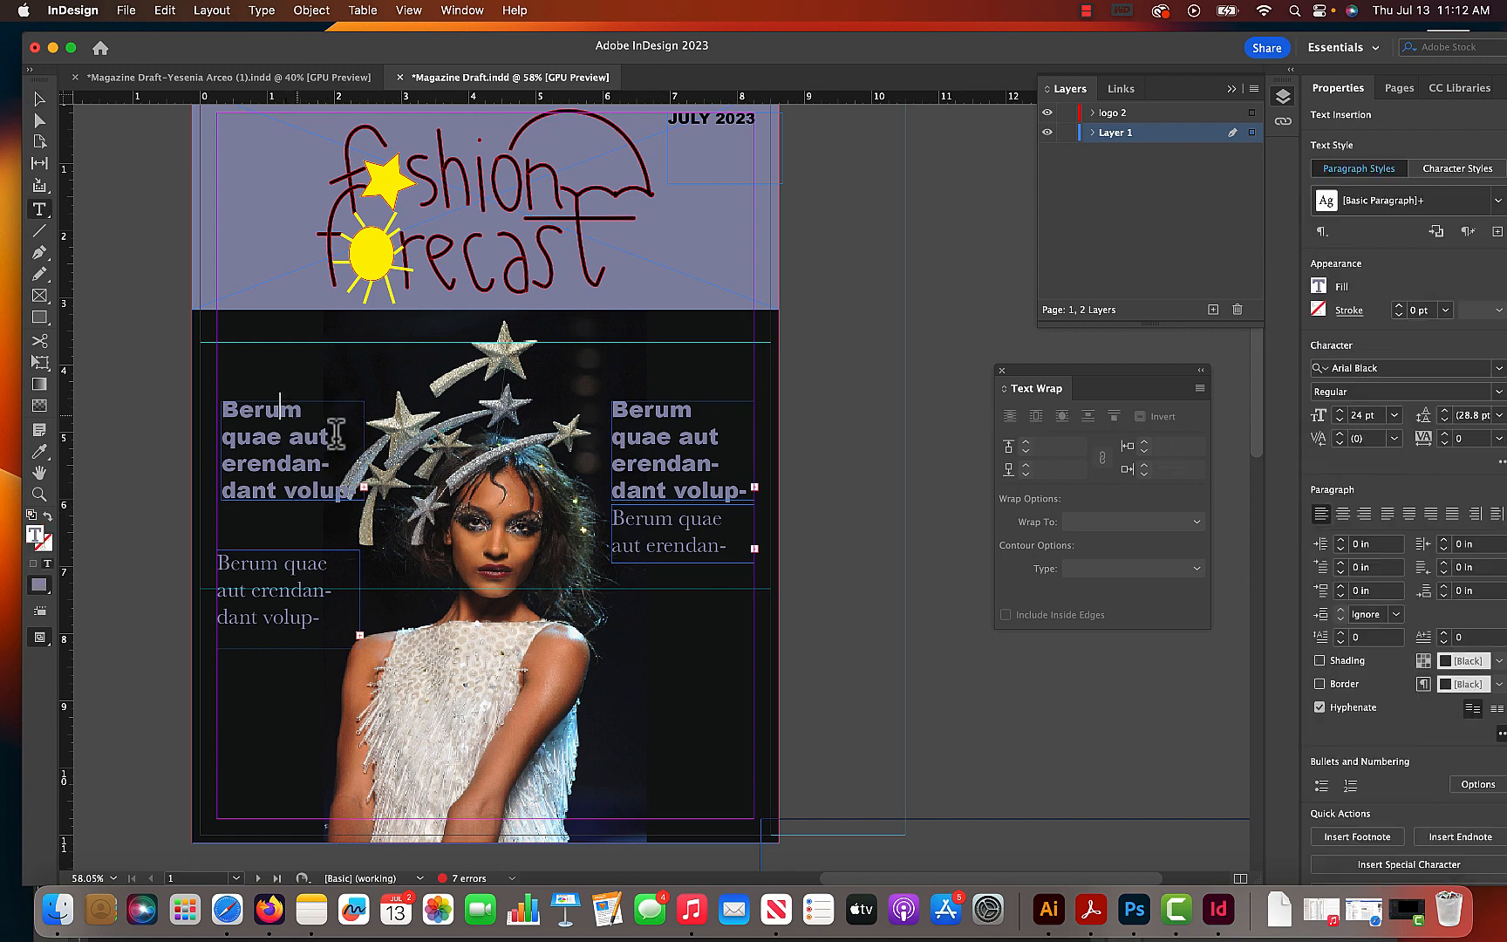
pyautogui.moveTo(336, 431); pyautogui.dragTo(174, 374)
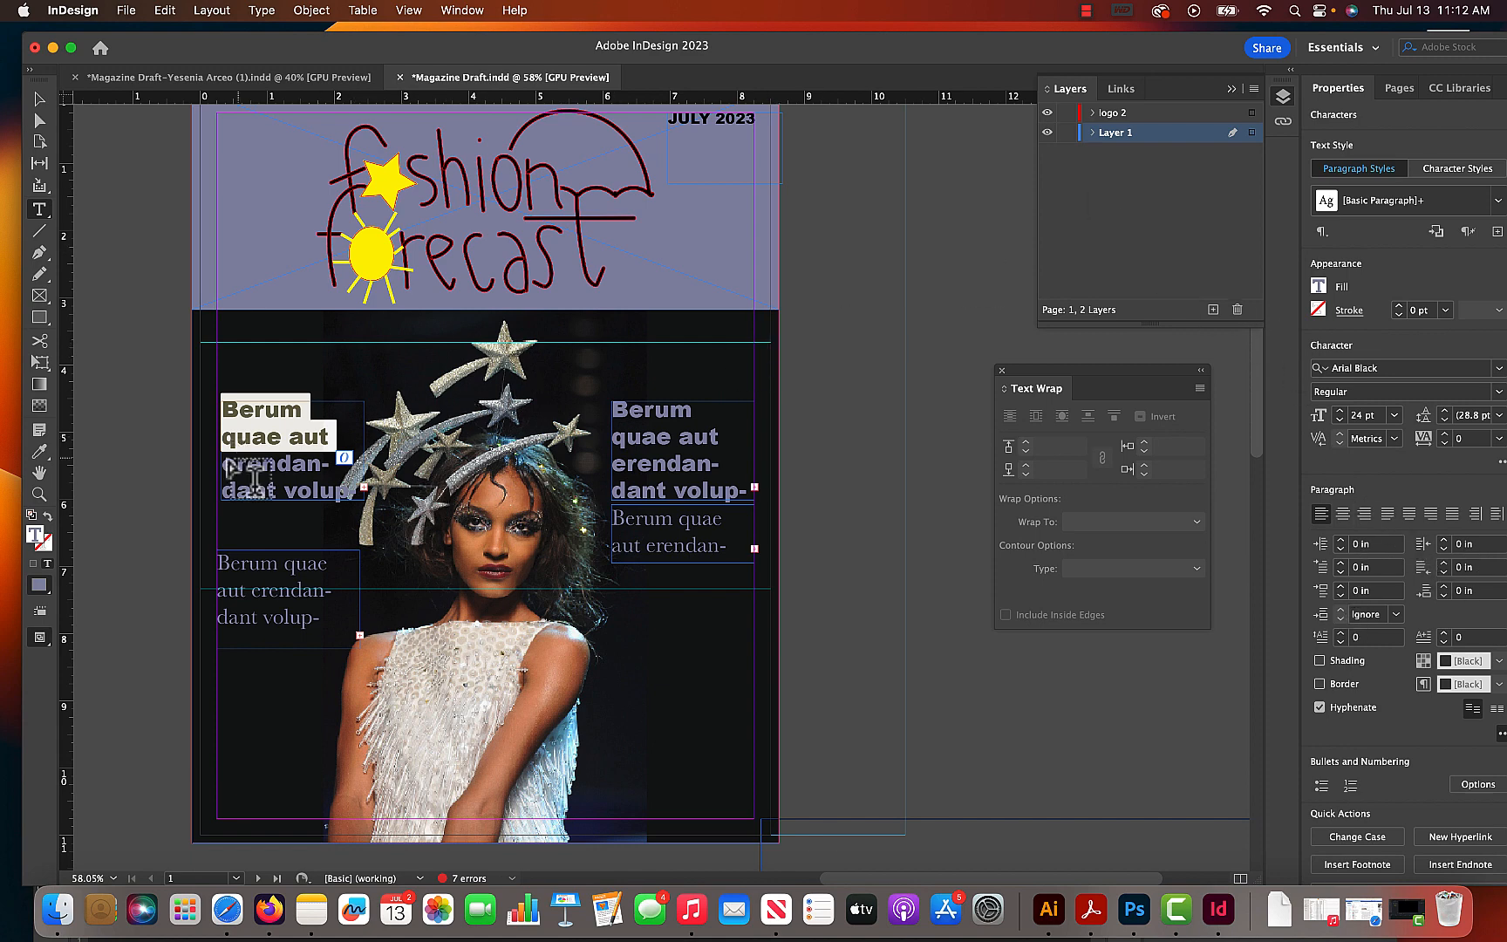
pyautogui.doubleClick(36, 539)
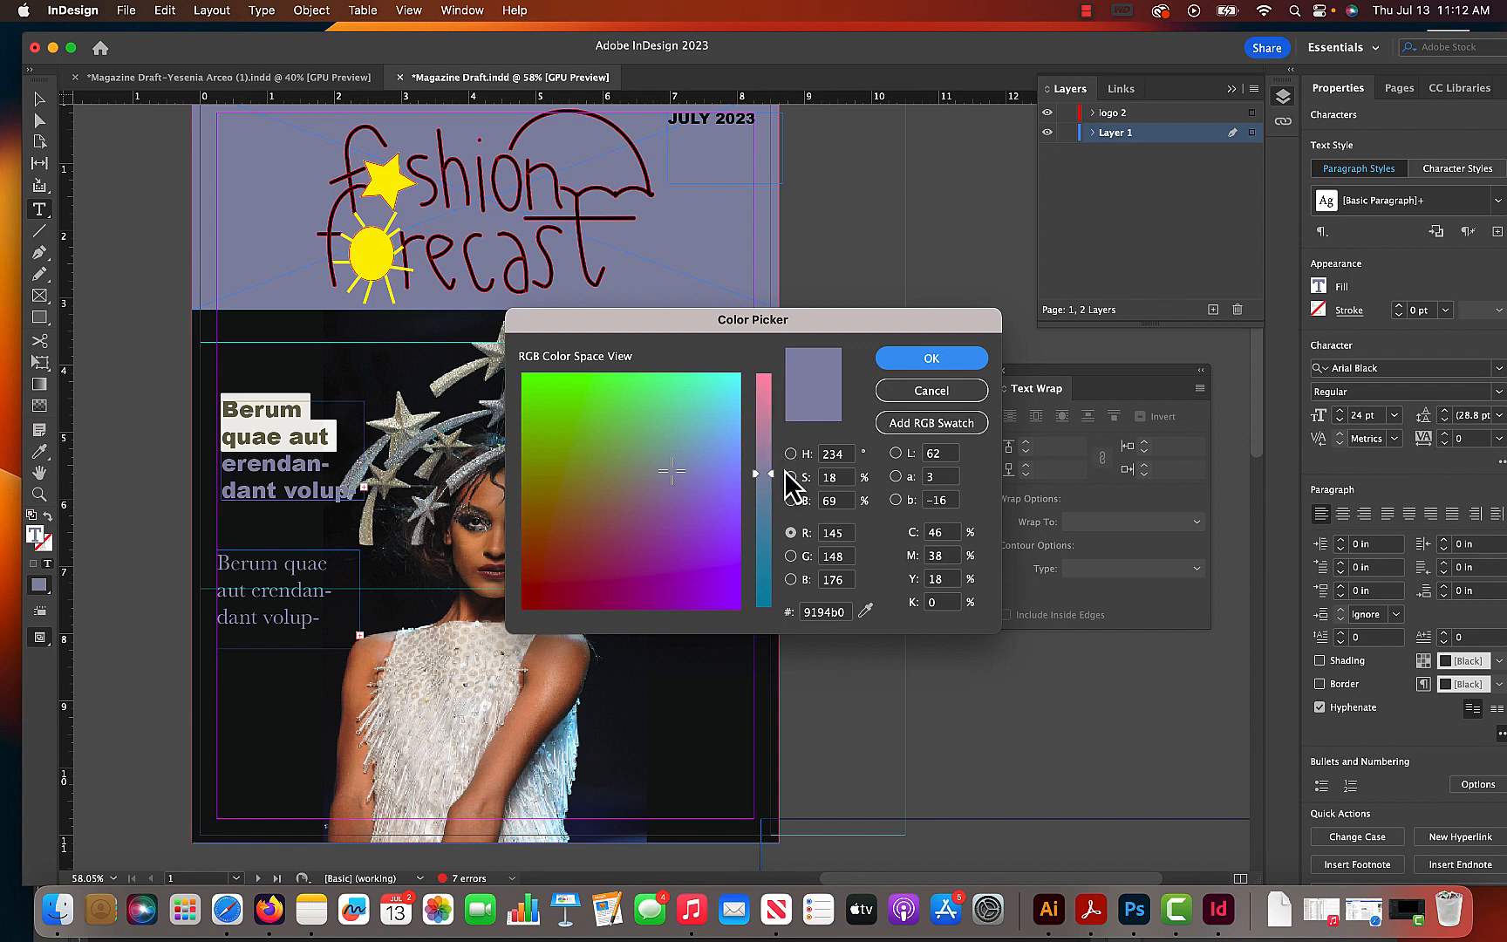
pyautogui.moveTo(774, 477); pyautogui.dragTo(771, 390)
pyautogui.moveTo(543, 378); pyautogui.dragTo(538, 389)
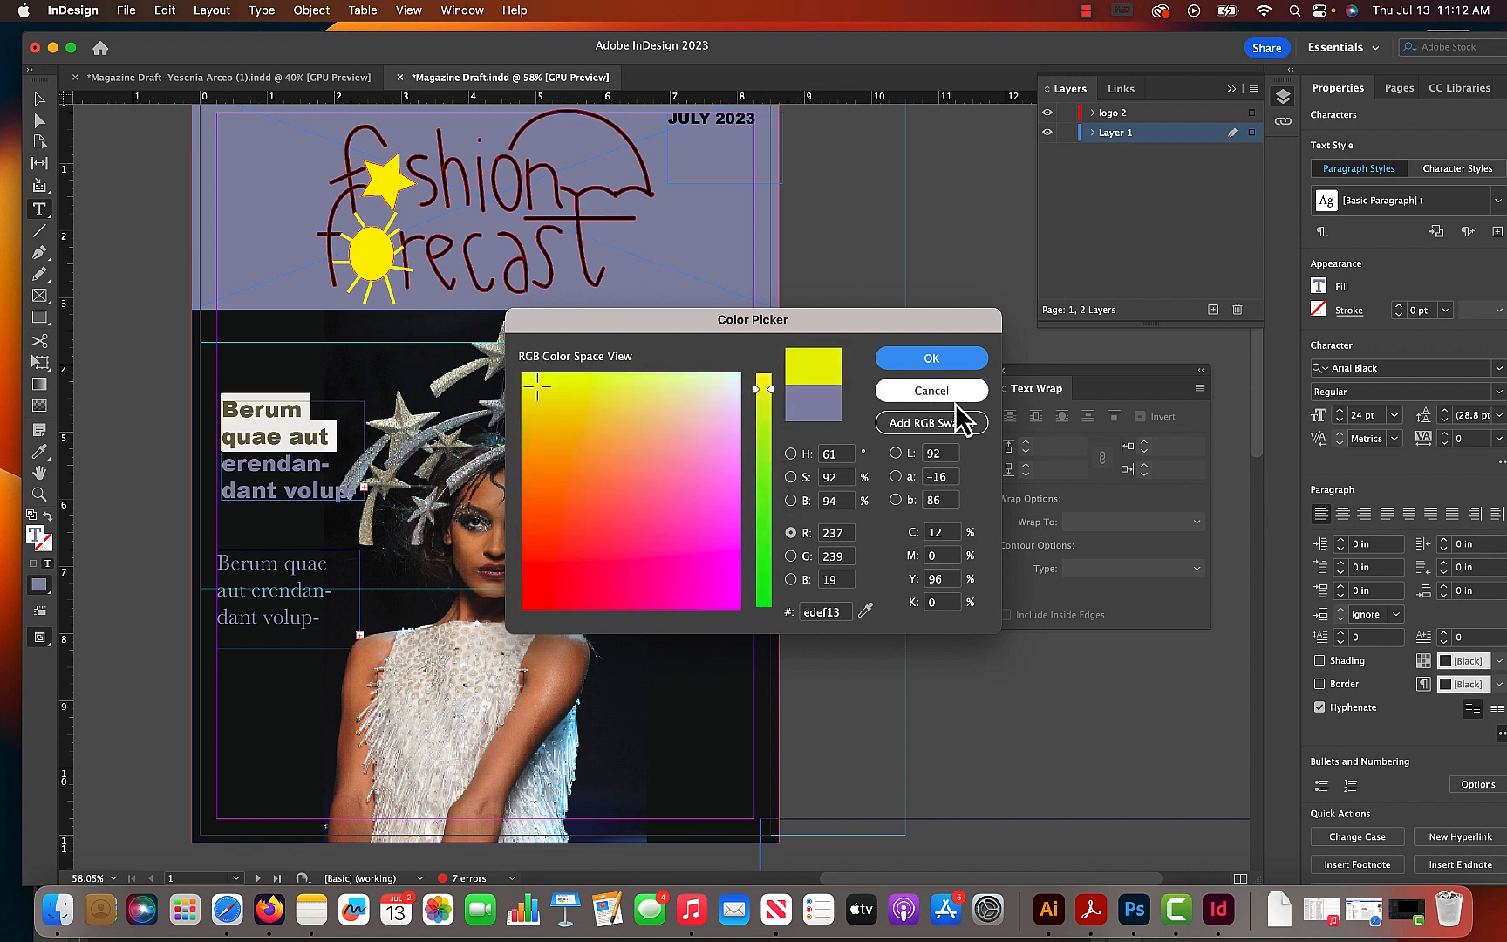
pyautogui.click(941, 359)
pyautogui.click(40, 100)
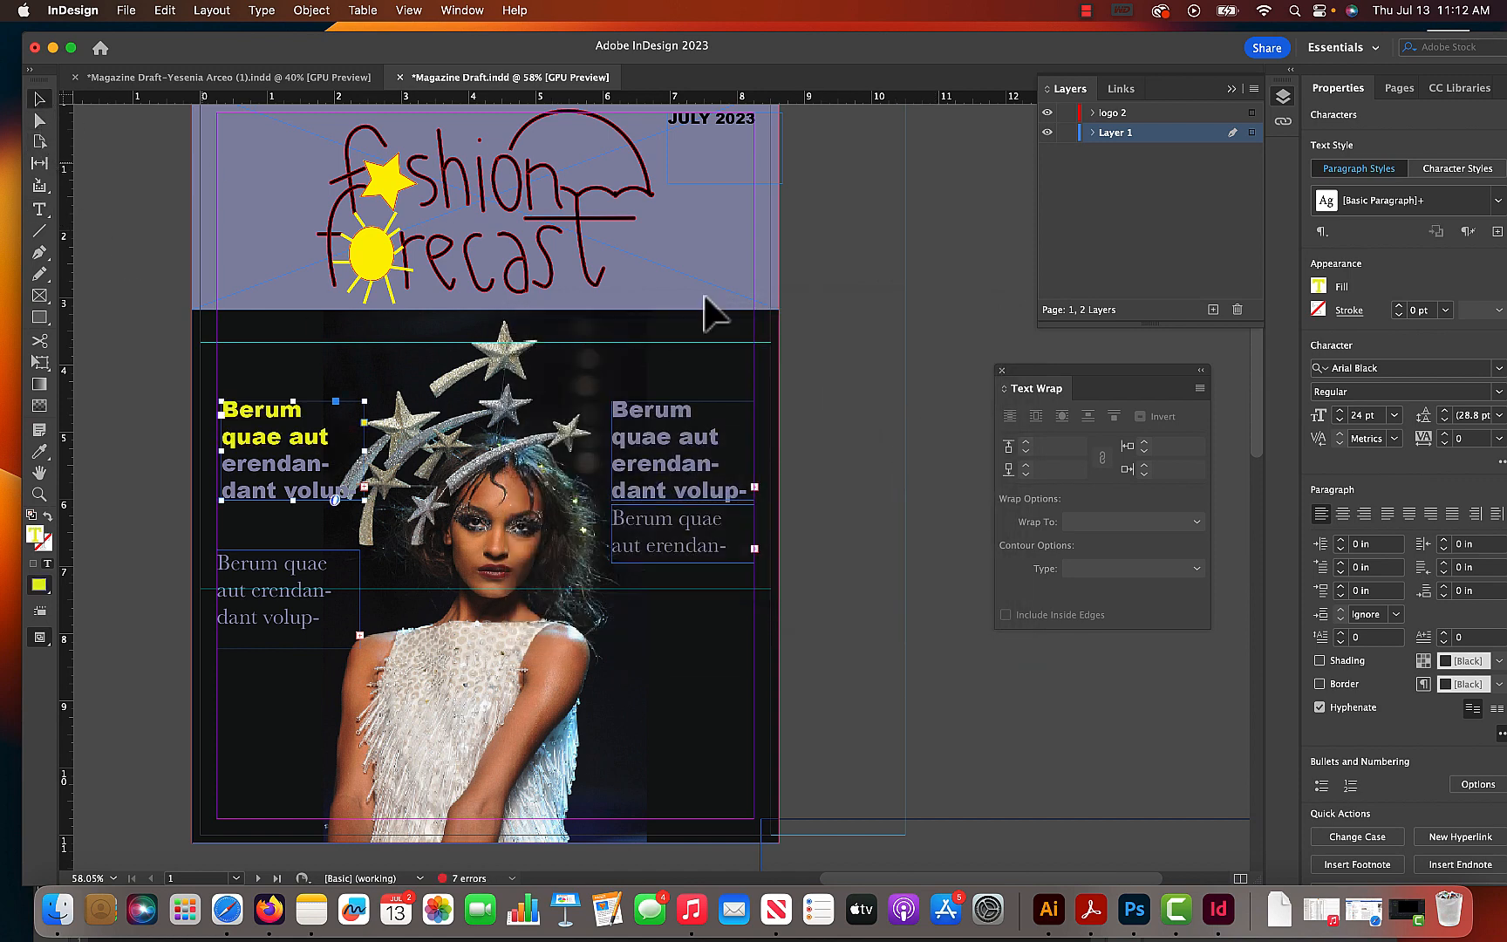
pyautogui.click(868, 357)
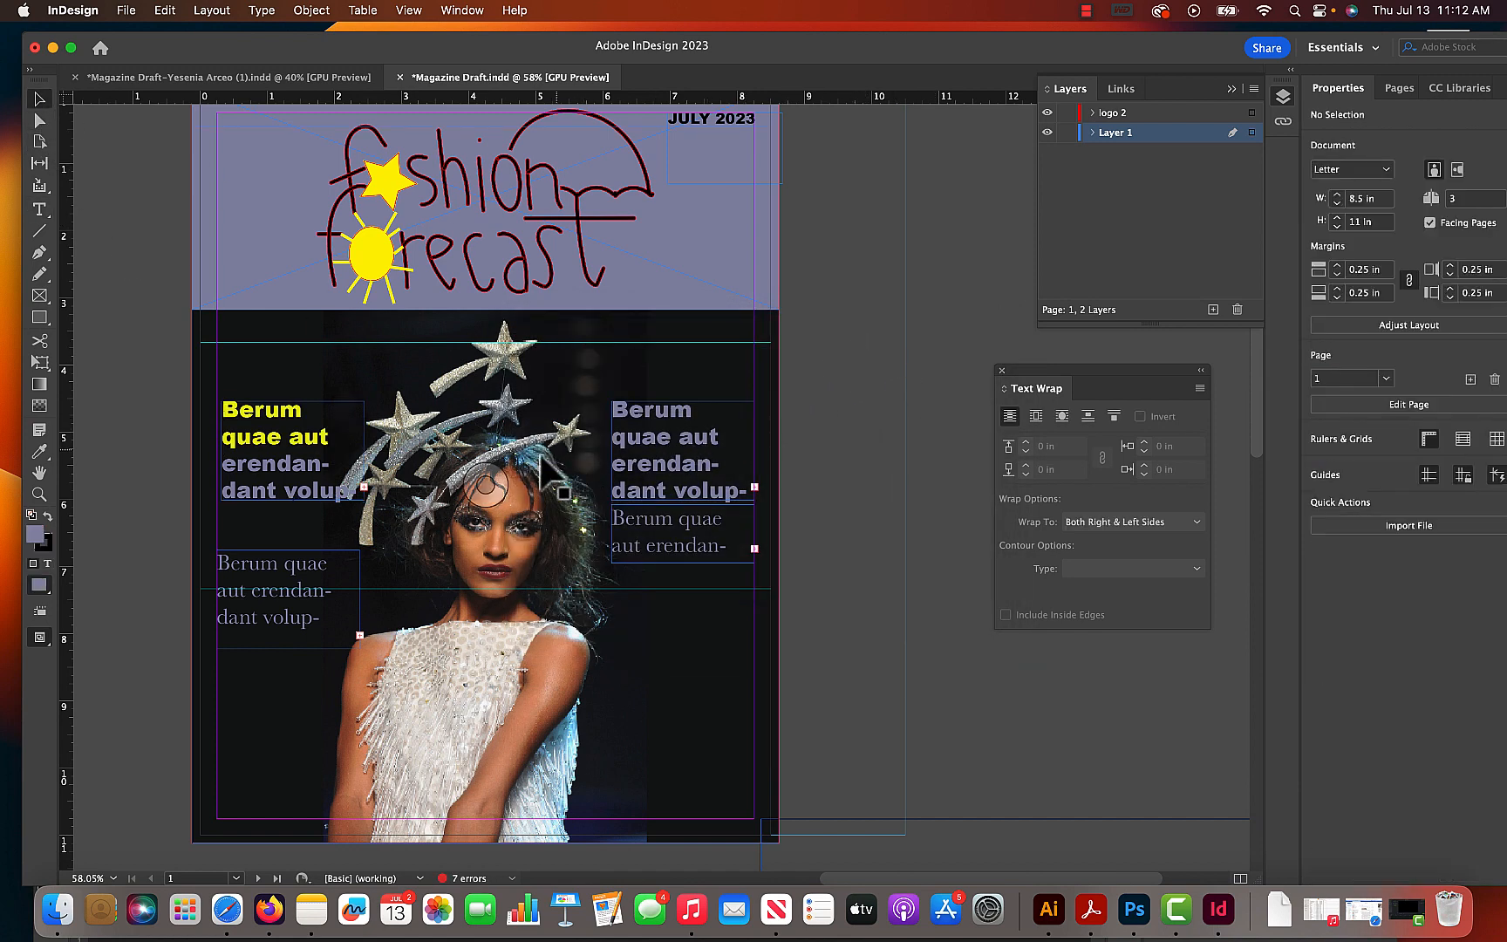
# - Recolour the text in the lower-left Baskerville frame white (ffffff)
pyautogui.click(240, 618)
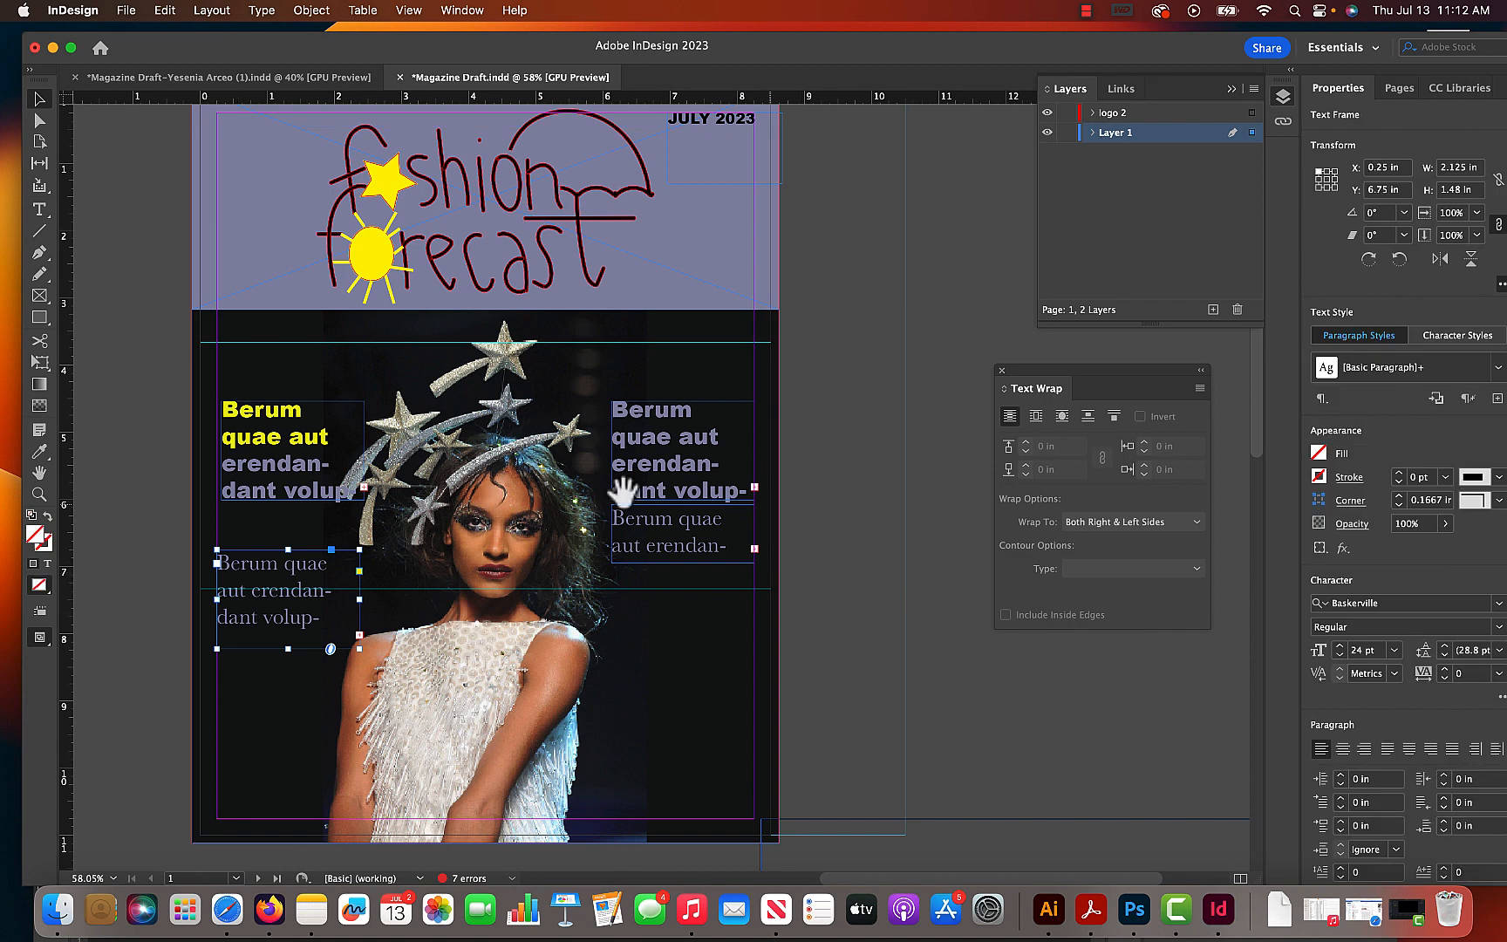
pyautogui.click(32, 516)
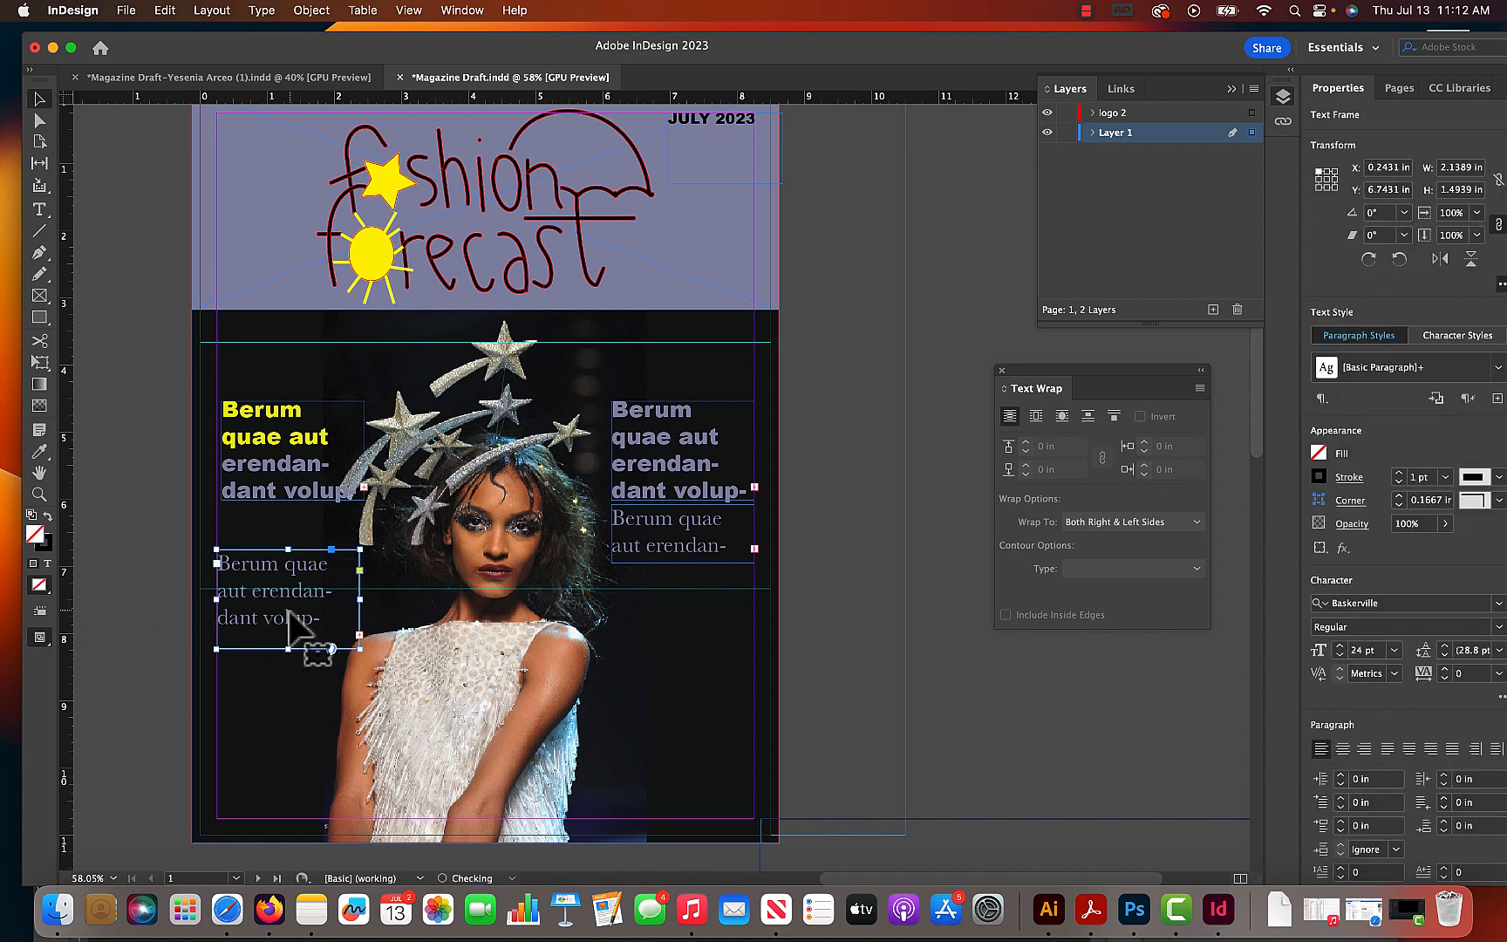
pyautogui.click(48, 564)
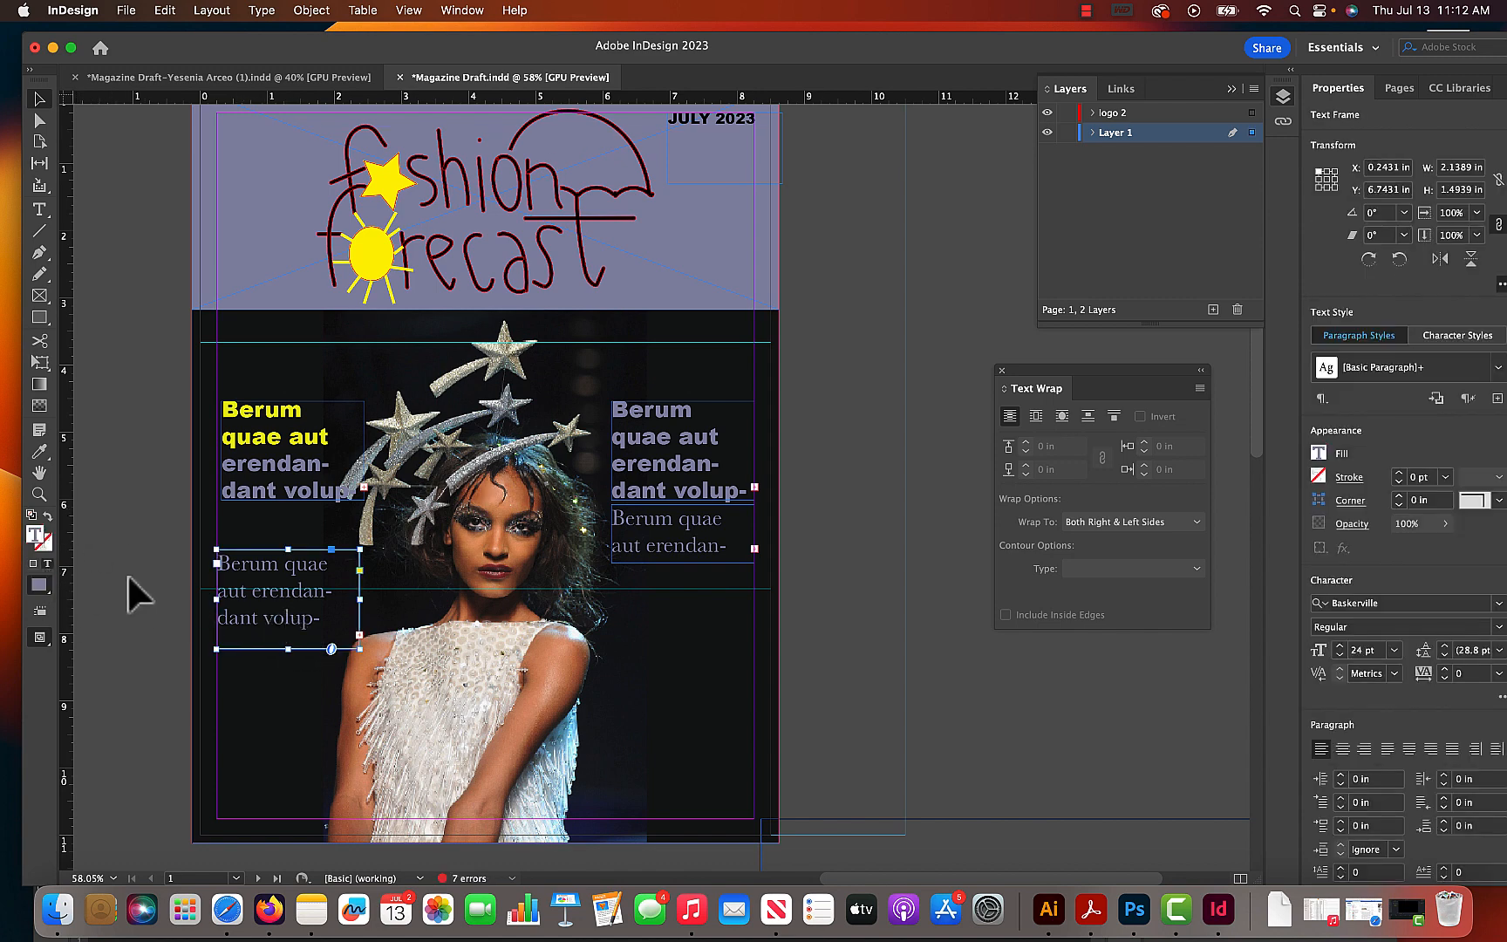
pyautogui.doubleClick(39, 540)
pyautogui.moveTo(713, 454); pyautogui.dragTo(732, 399)
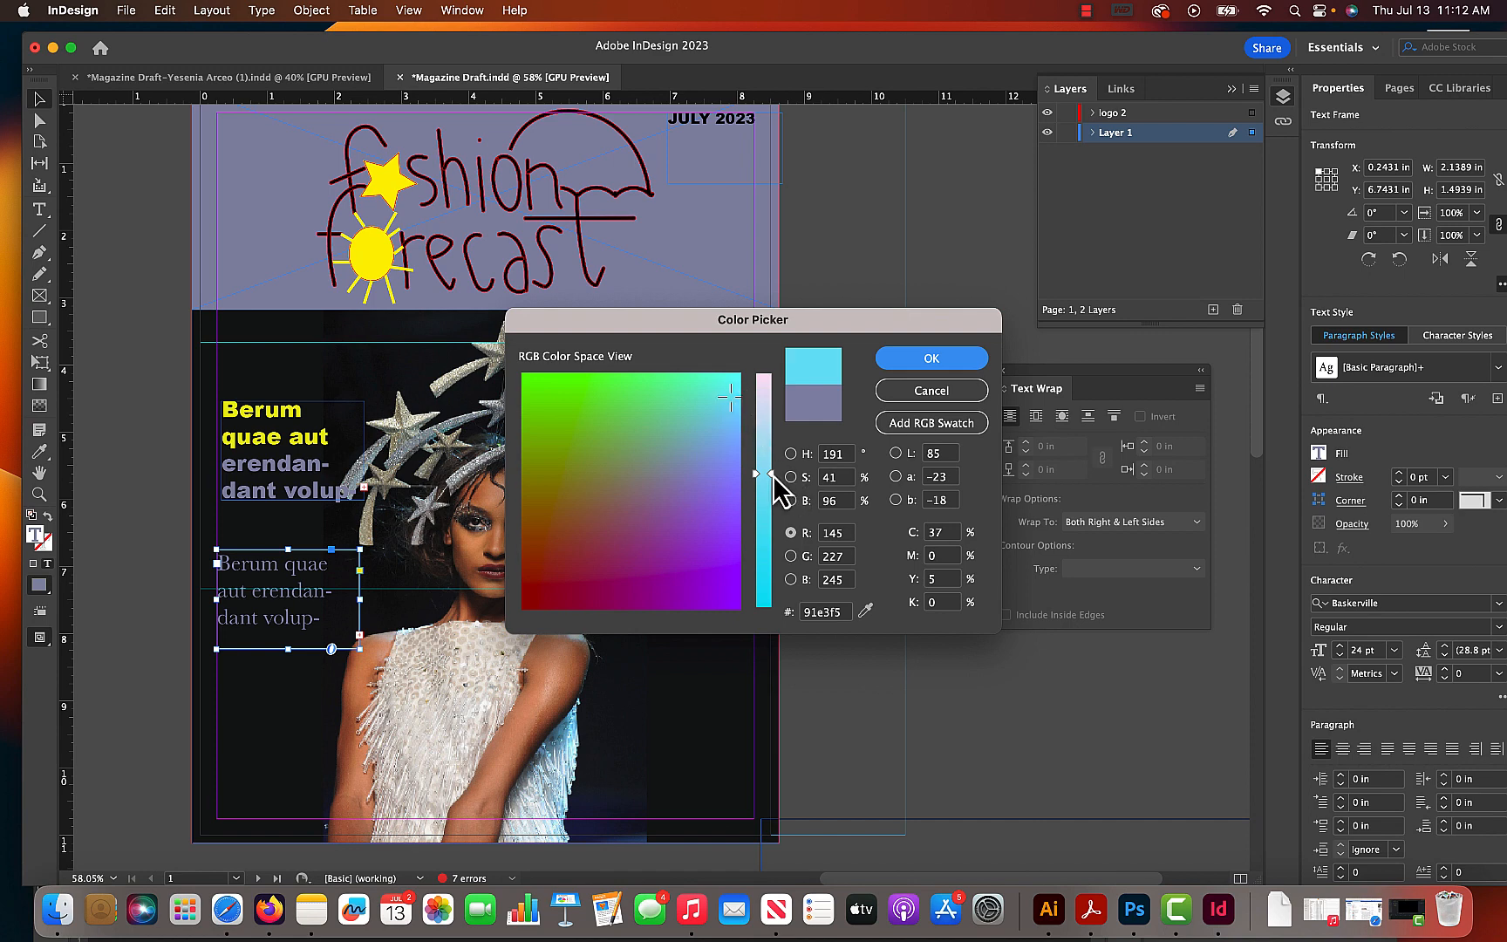
pyautogui.moveTo(773, 474); pyautogui.dragTo(738, 375)
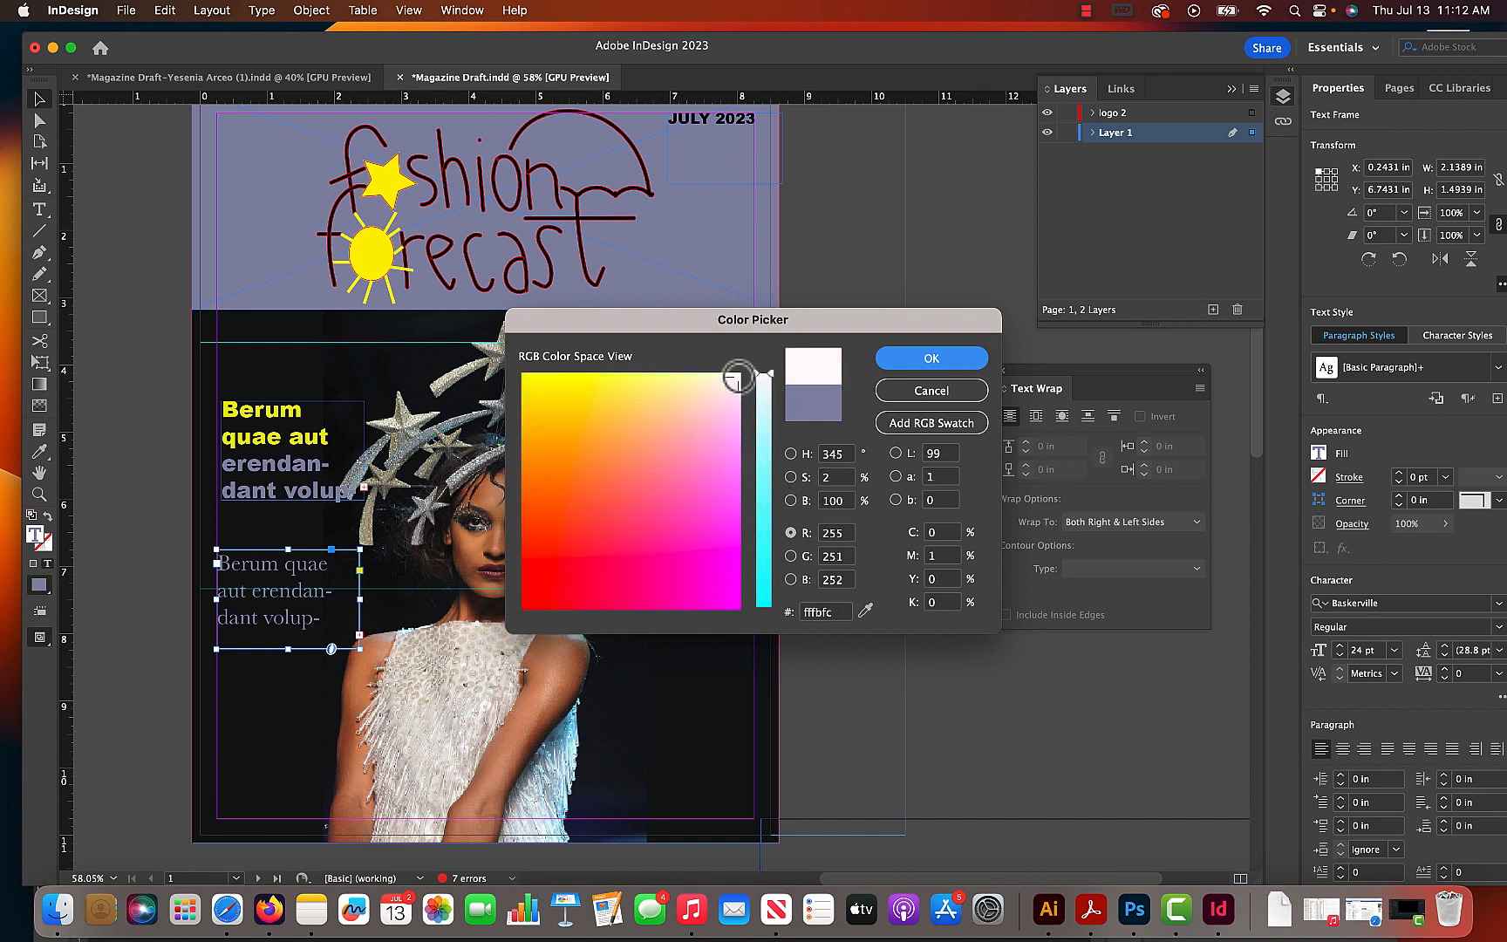
pyautogui.click(885, 365)
pyautogui.click(823, 394)
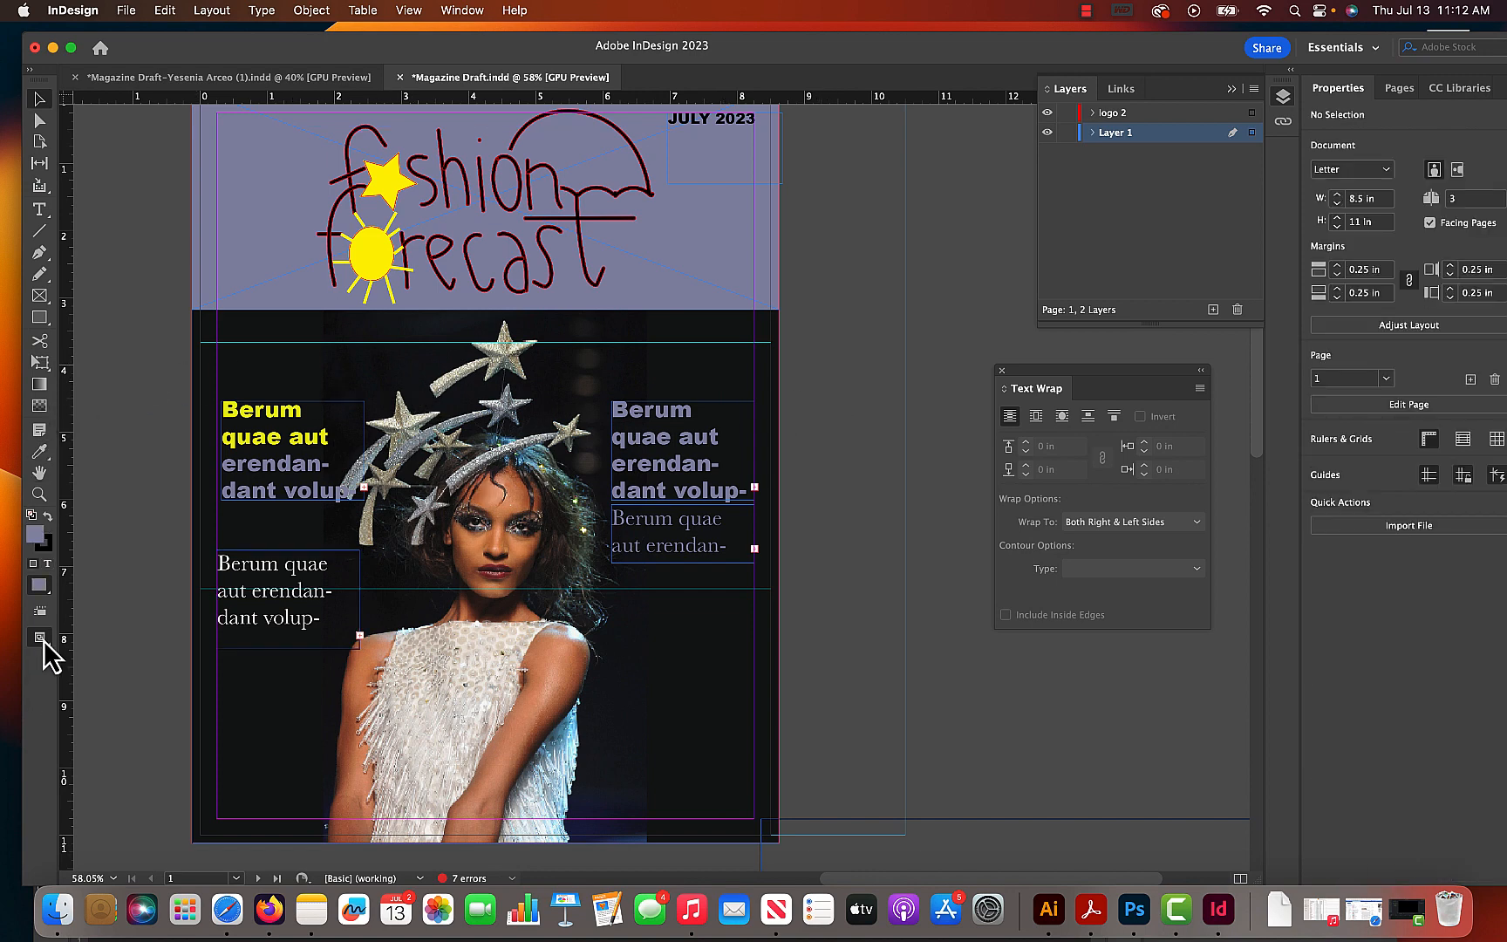
# - Preview the cover without guides, lower the left Baskerville frame, and set the left Arial Black frame to 1.975 in high at X 0.2431 in
pyautogui.moveTo(43, 640); pyautogui.dragTo(89, 684)
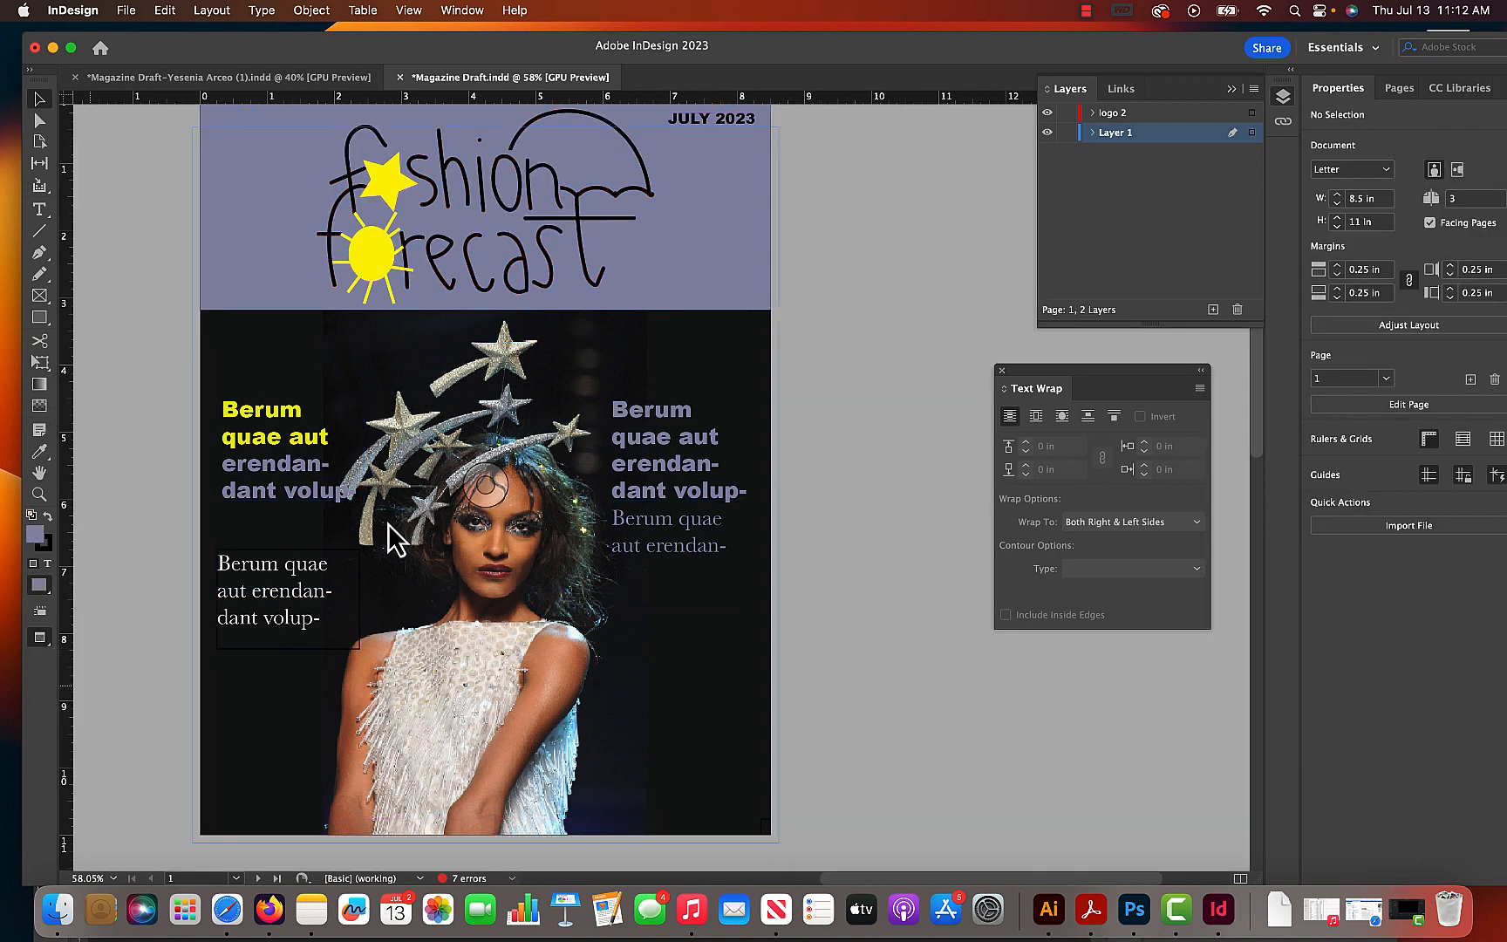
pyautogui.moveTo(669, 402); pyautogui.dragTo(758, 470)
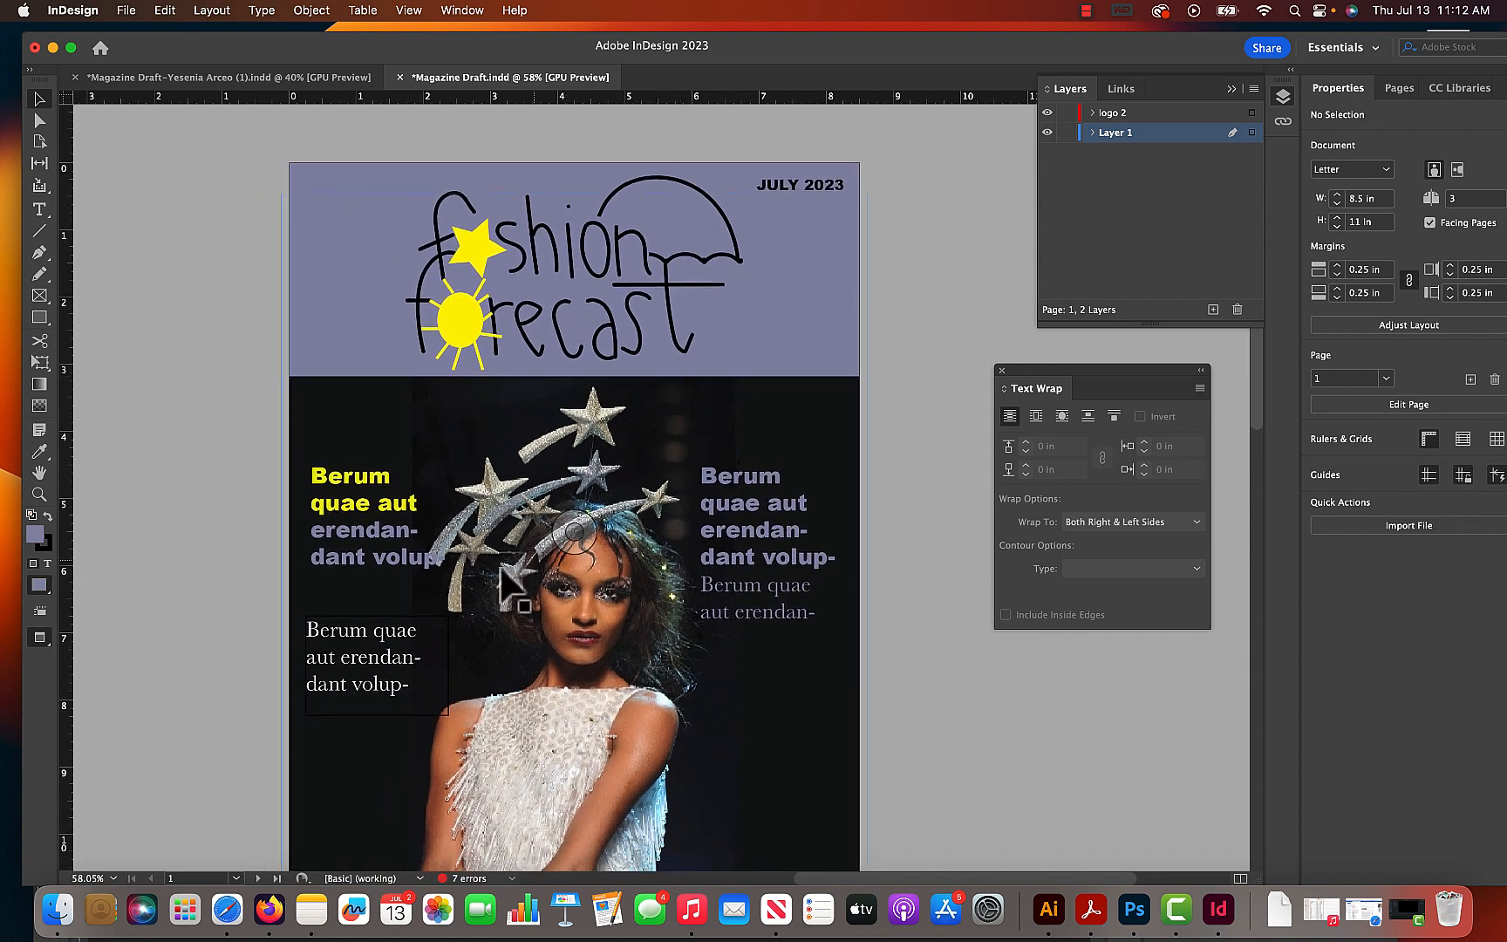
pyautogui.click(386, 558)
pyautogui.moveTo(382, 567); pyautogui.dragTo(360, 664)
pyautogui.click(403, 565)
pyautogui.moveTo(403, 565); pyautogui.dragTo(397, 565)
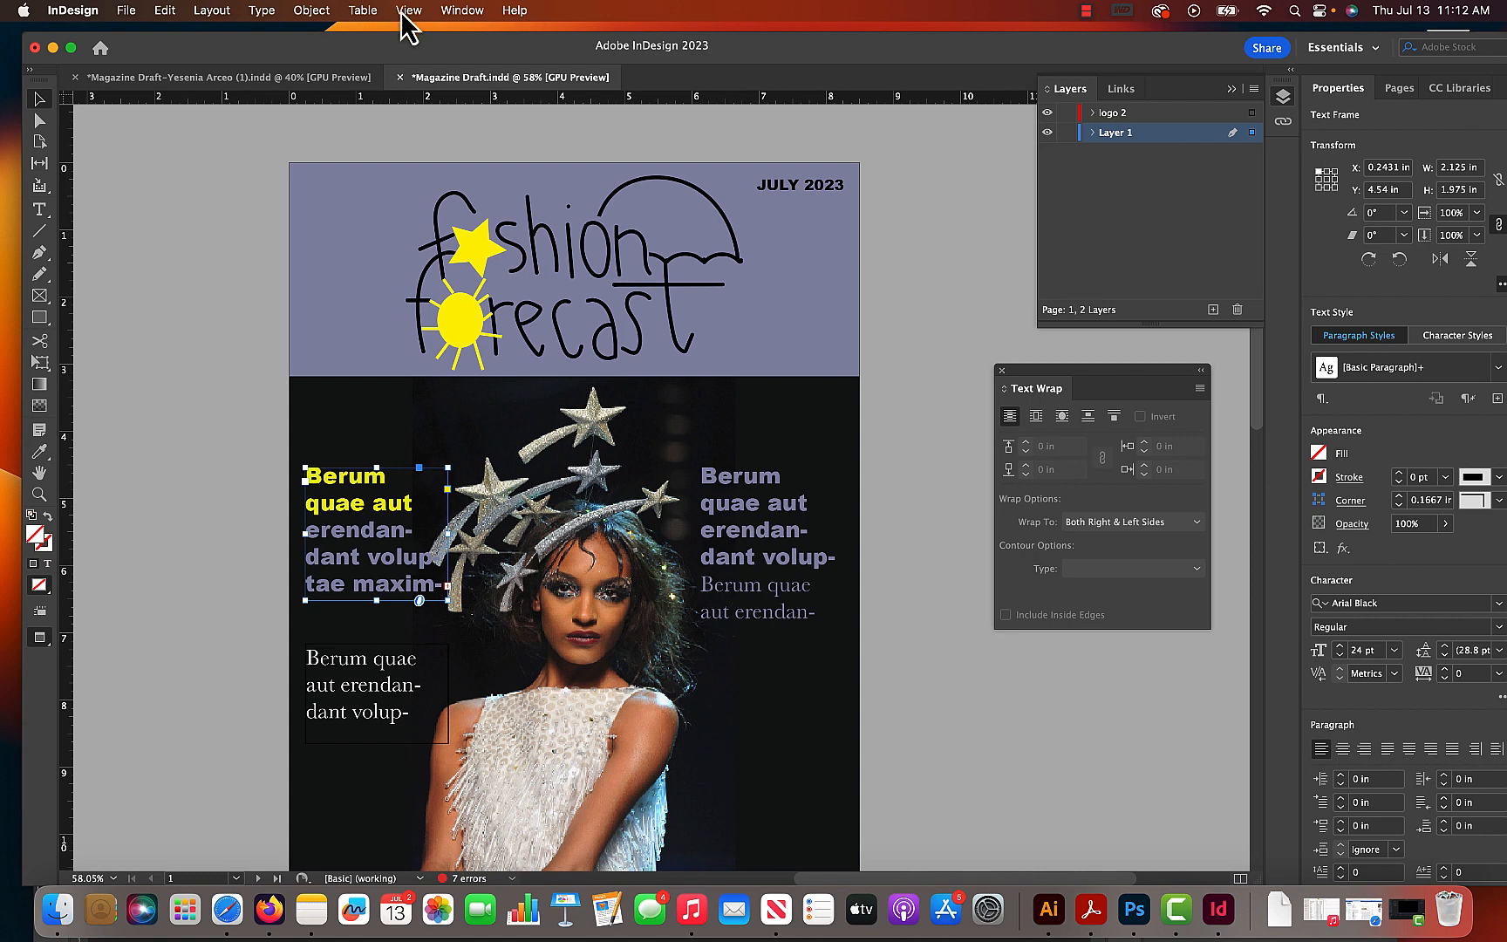
# - Turn off hyphenation for the left Arial Black text and enlarge its frame to 2.5569 in wide and 2.1 in high
pyautogui.moveTo(1106, 47); pyautogui.dragTo(973, 38)
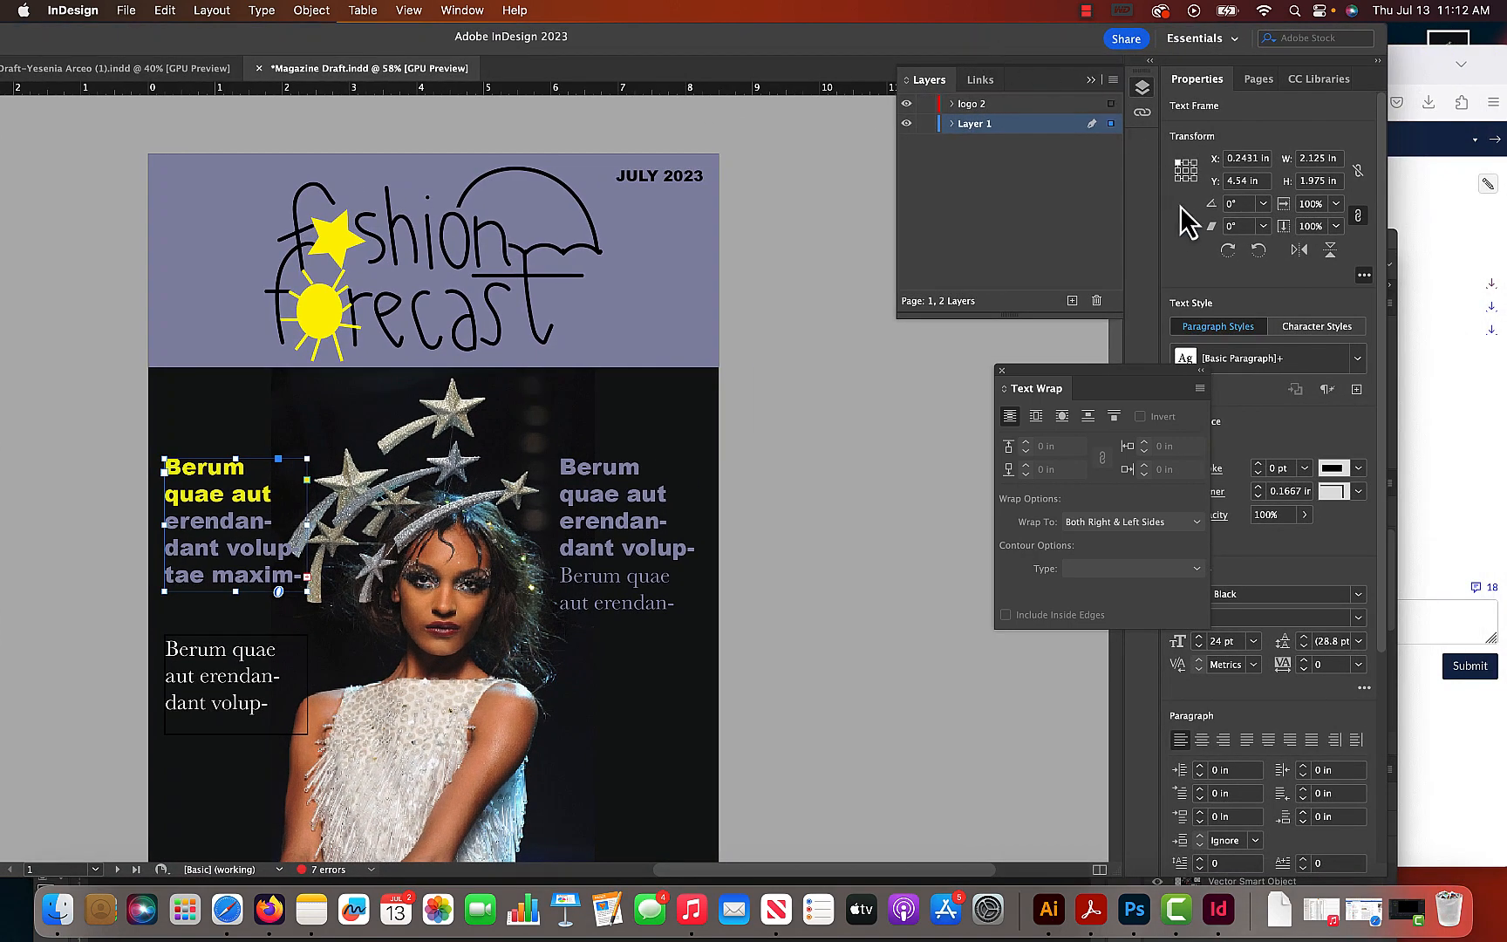
pyautogui.moveTo(1117, 384); pyautogui.dragTo(1010, 387)
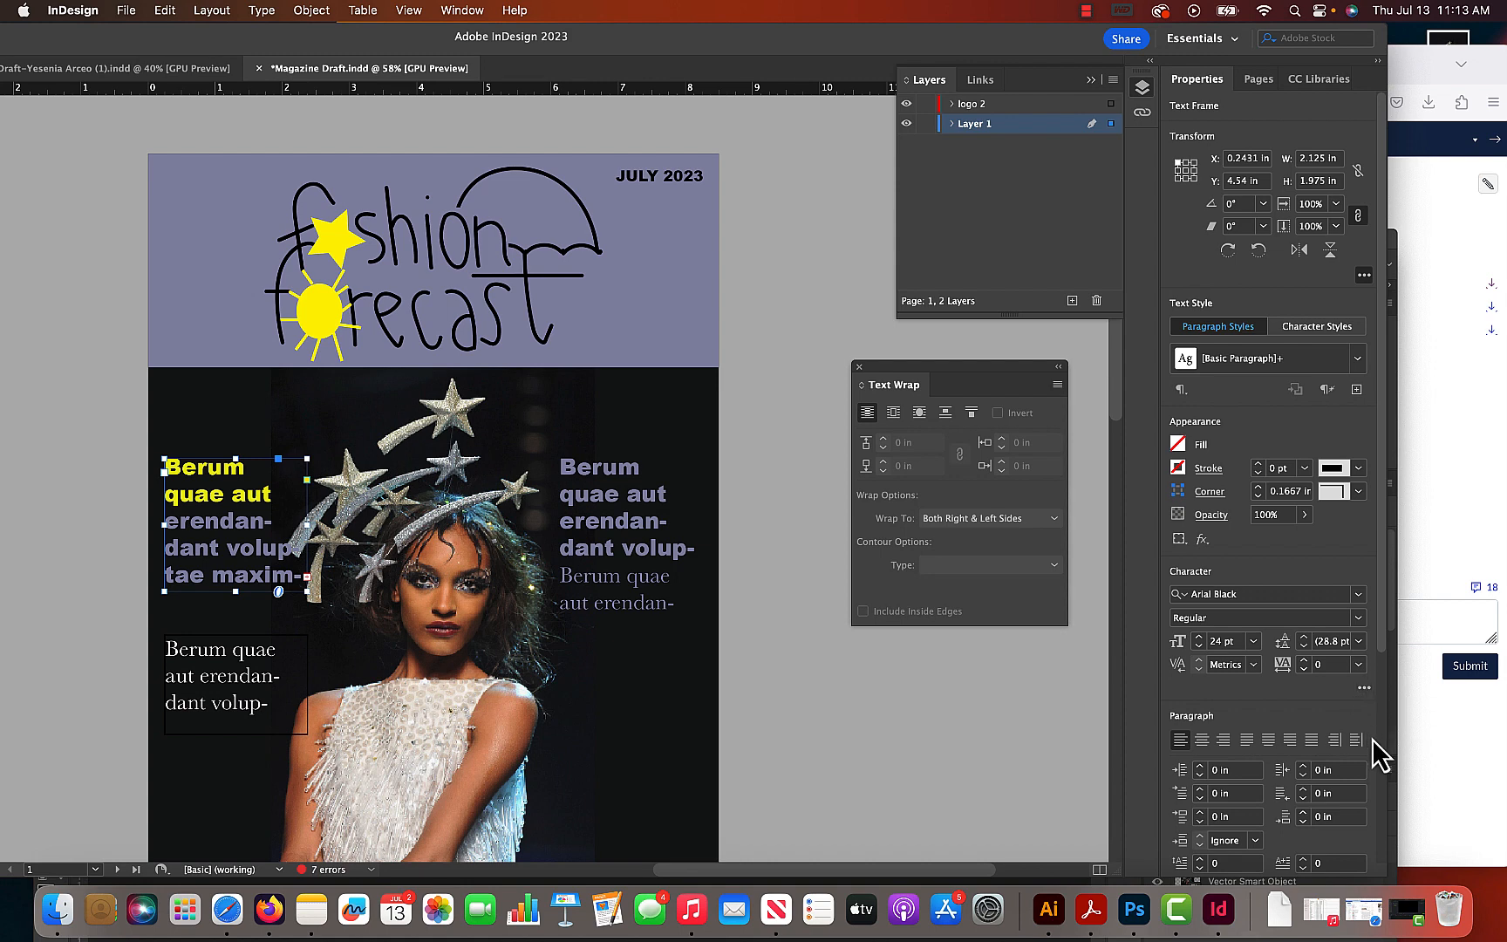
pyautogui.scroll(-3, 1373, 739)
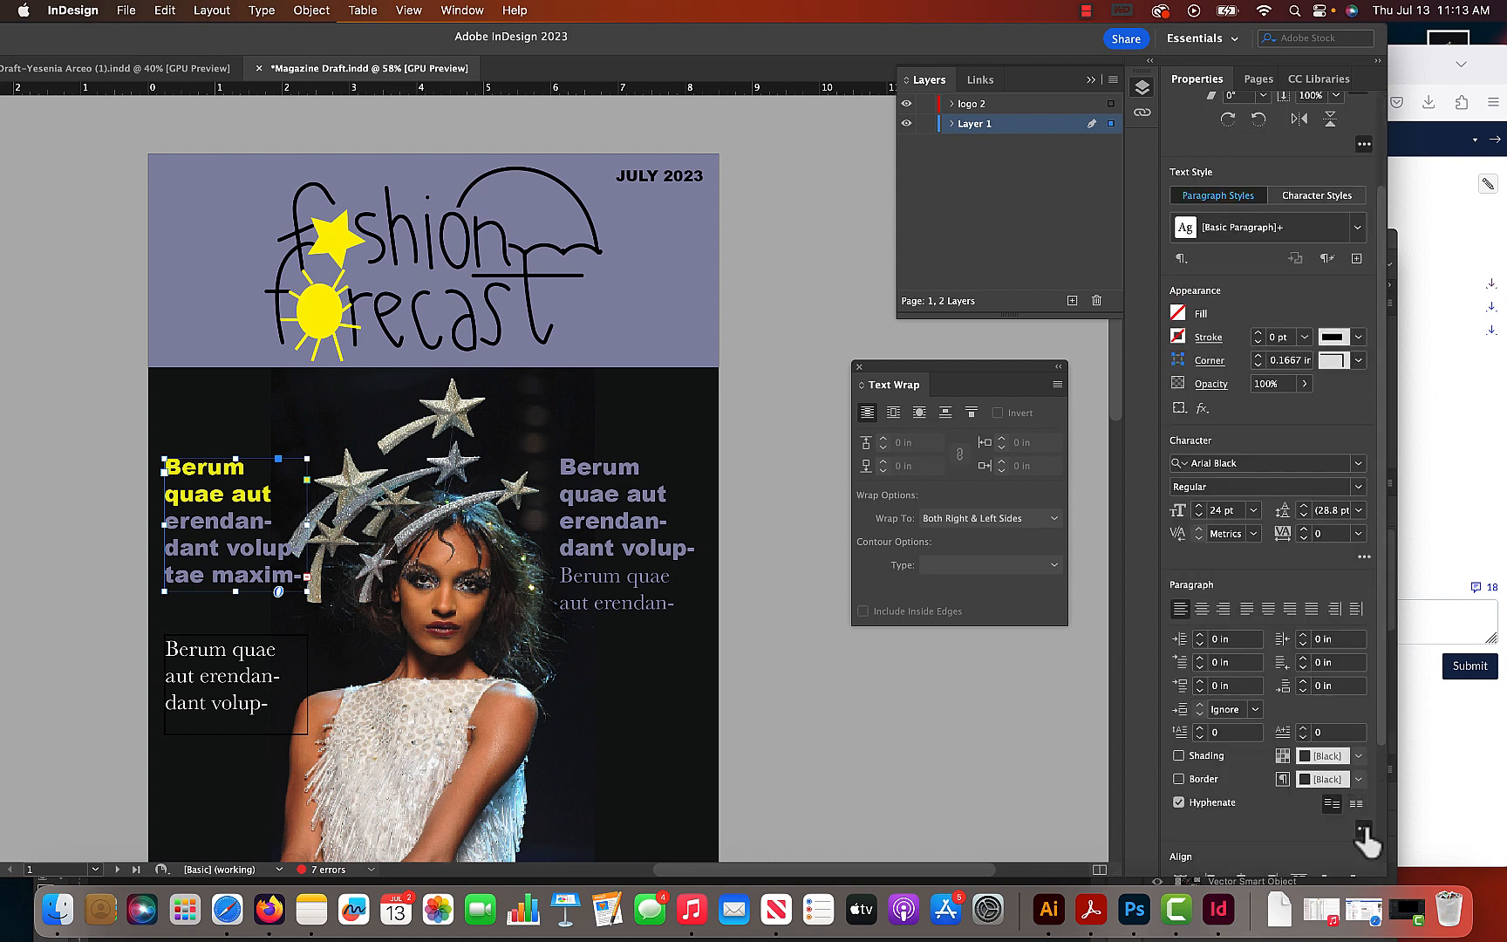
pyautogui.click(1179, 803)
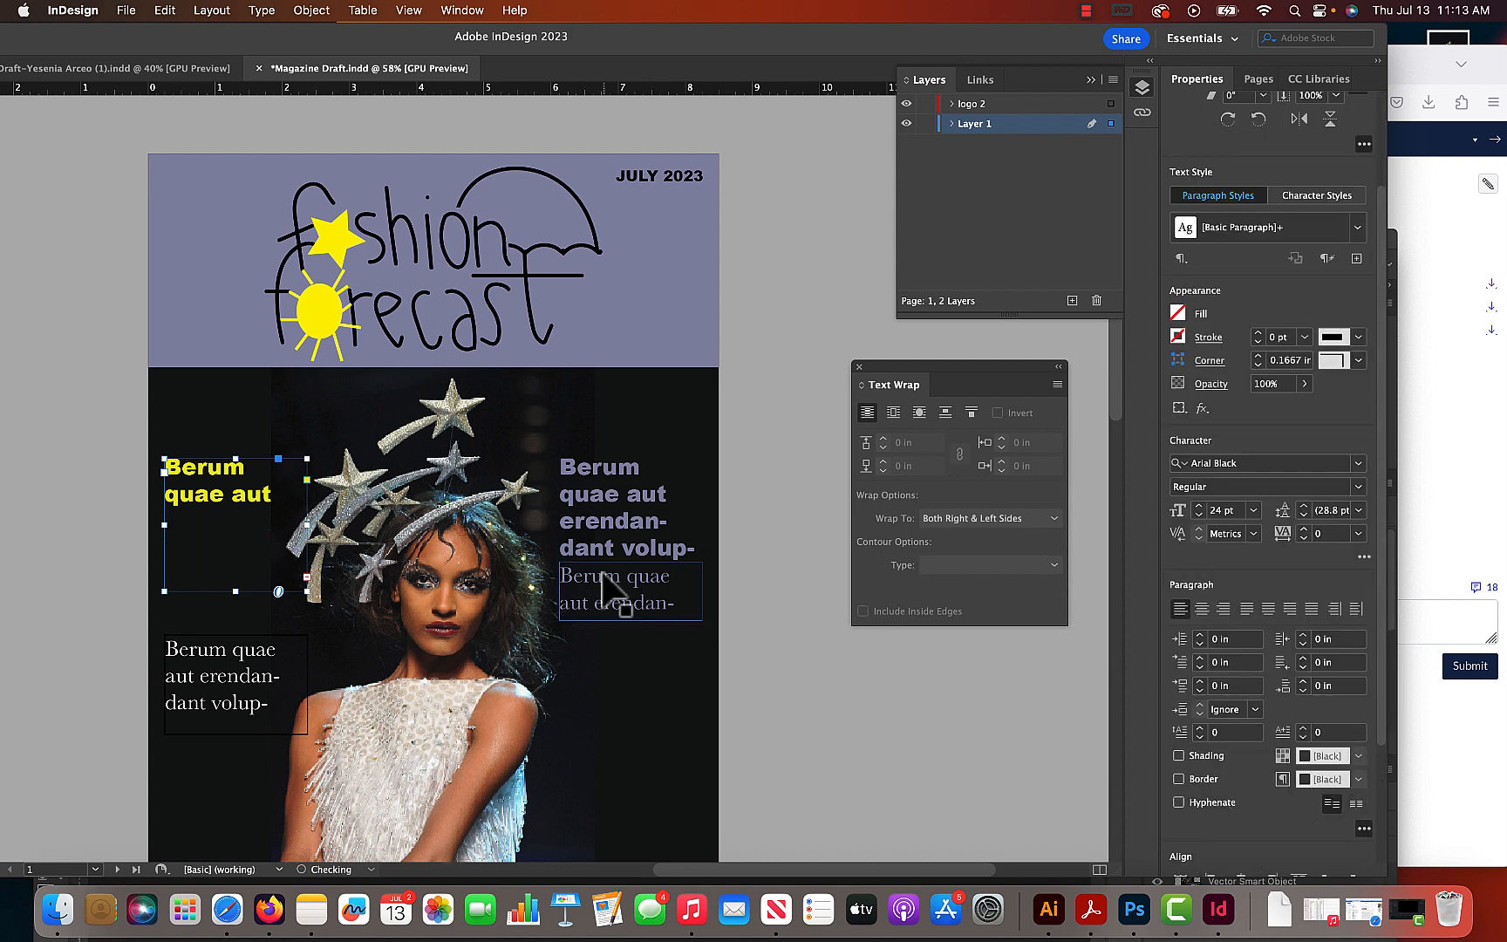
pyautogui.moveTo(236, 593); pyautogui.dragTo(237, 600)
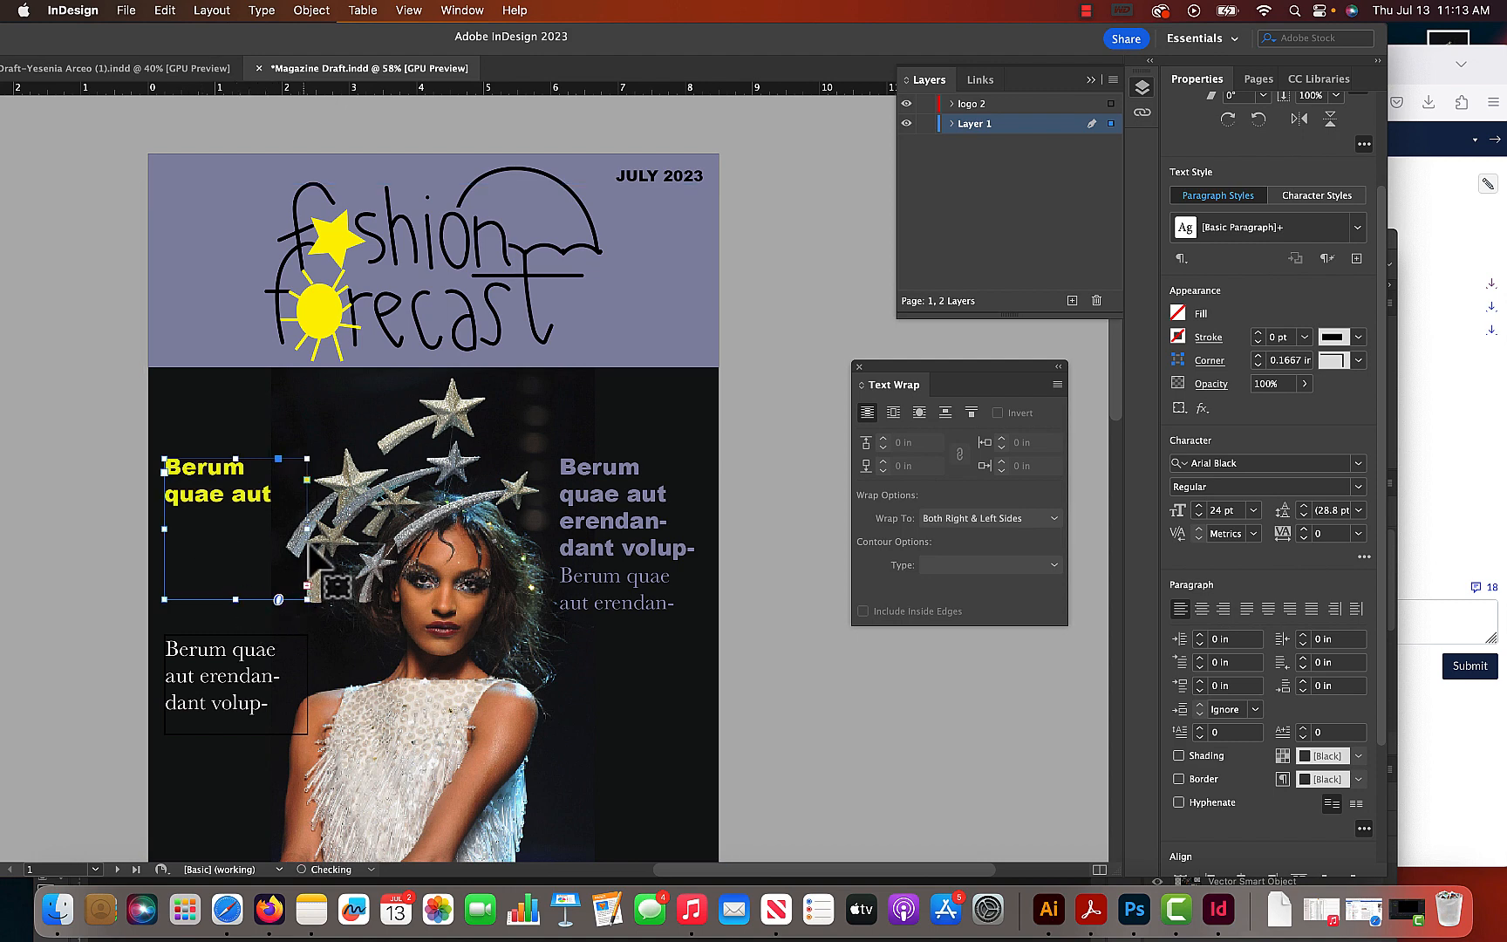
pyautogui.moveTo(307, 530)
pyautogui.mouseDown()
pyautogui.moveTo(336, 529)
pyautogui.moveTo(325, 523)
pyautogui.mouseUp()
# - Shorten "erendandant" to "erendand" in the left Arial Black text and start it on a new line after "aut"
pyautogui.doubleClick(280, 519)
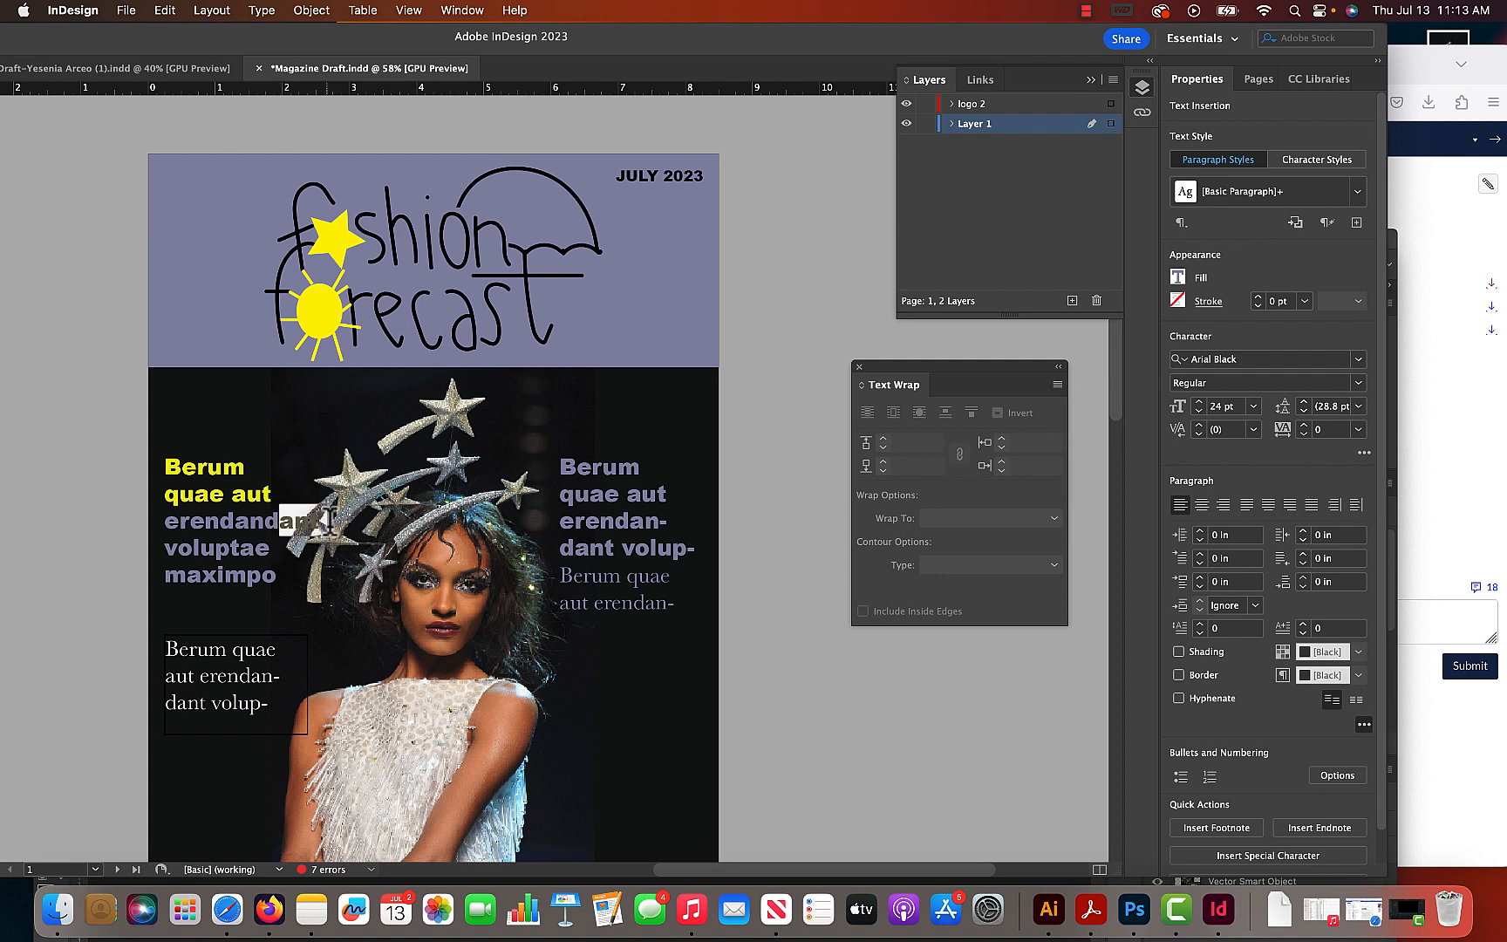
pyautogui.press('BackSpace')
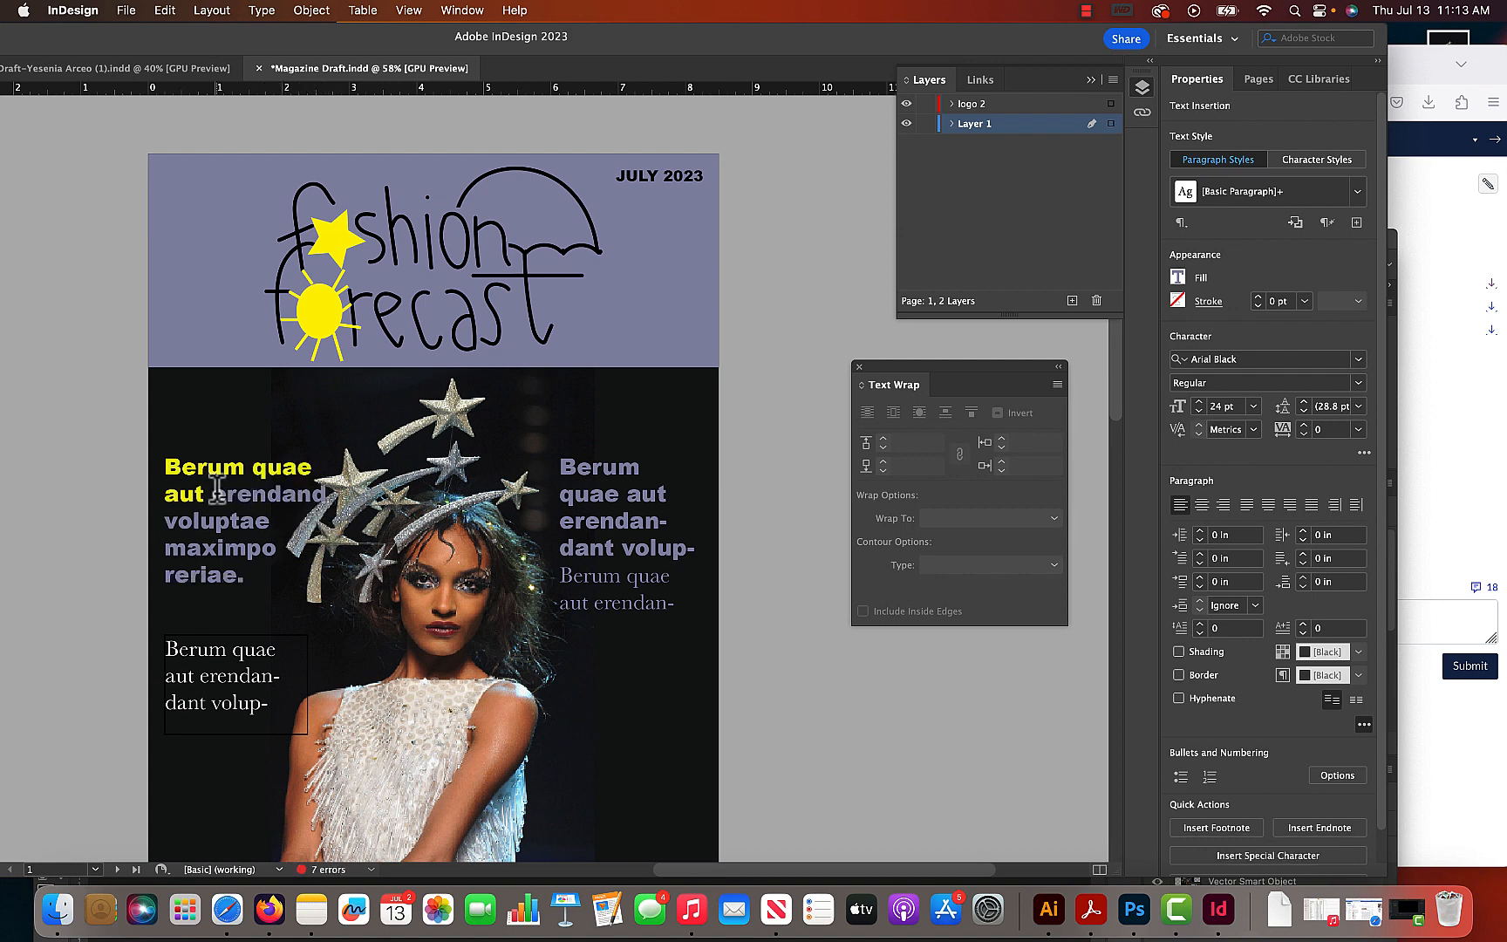
pyautogui.click(215, 494)
pyautogui.press('Return')
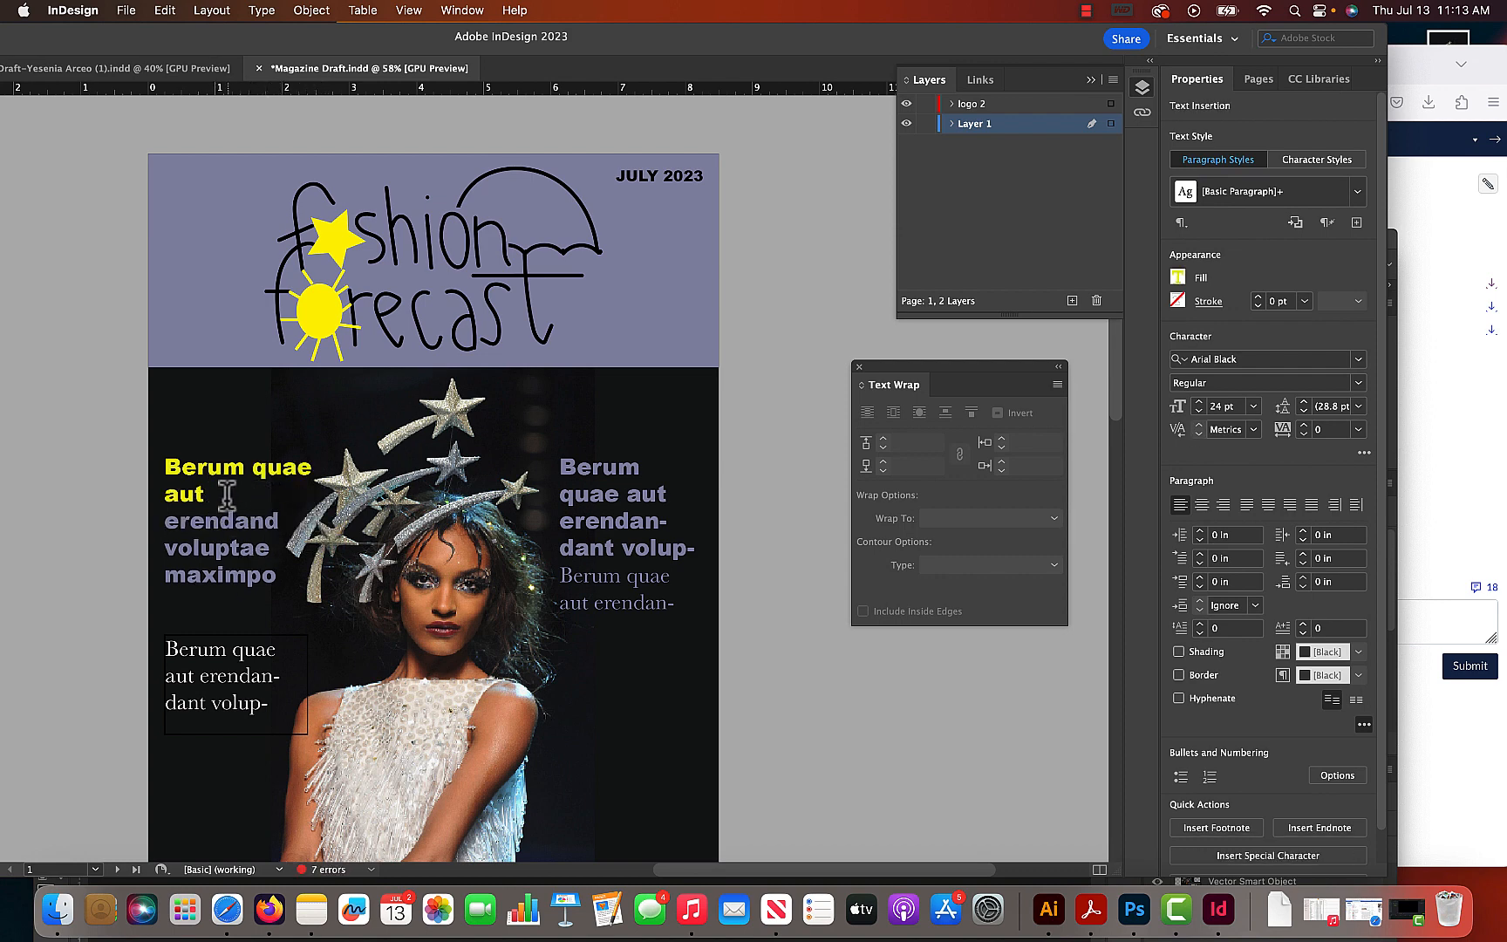
# - Widen the left Arial Black frame to 3.0969 in so the yellow heading fits on one line
pyautogui.moveTo(146, 52); pyautogui.dragTo(262, 59)
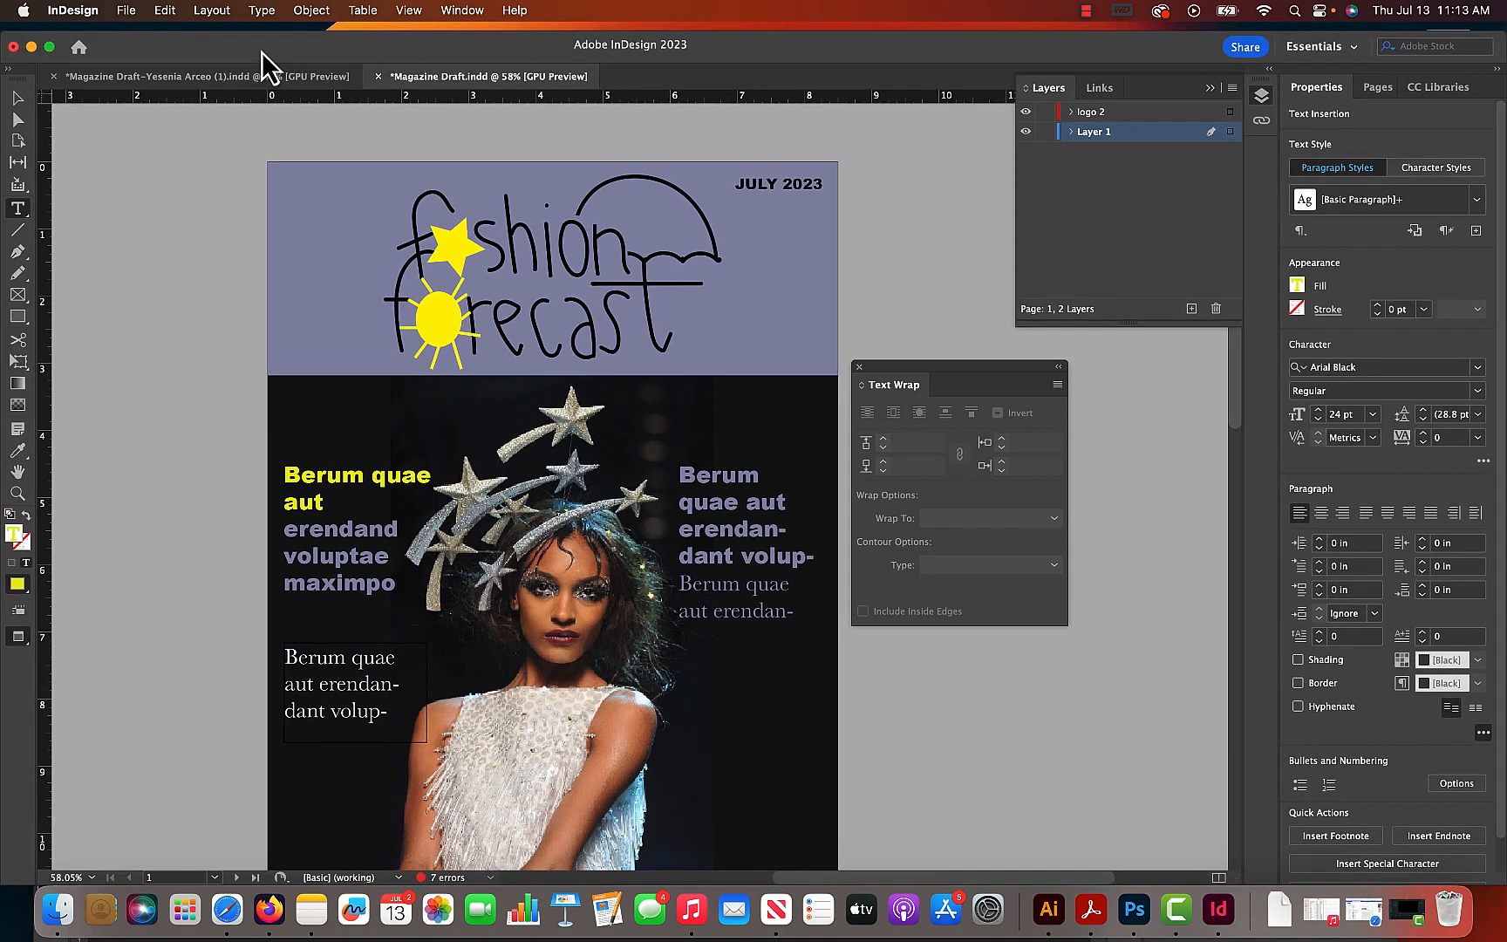
pyautogui.click(19, 97)
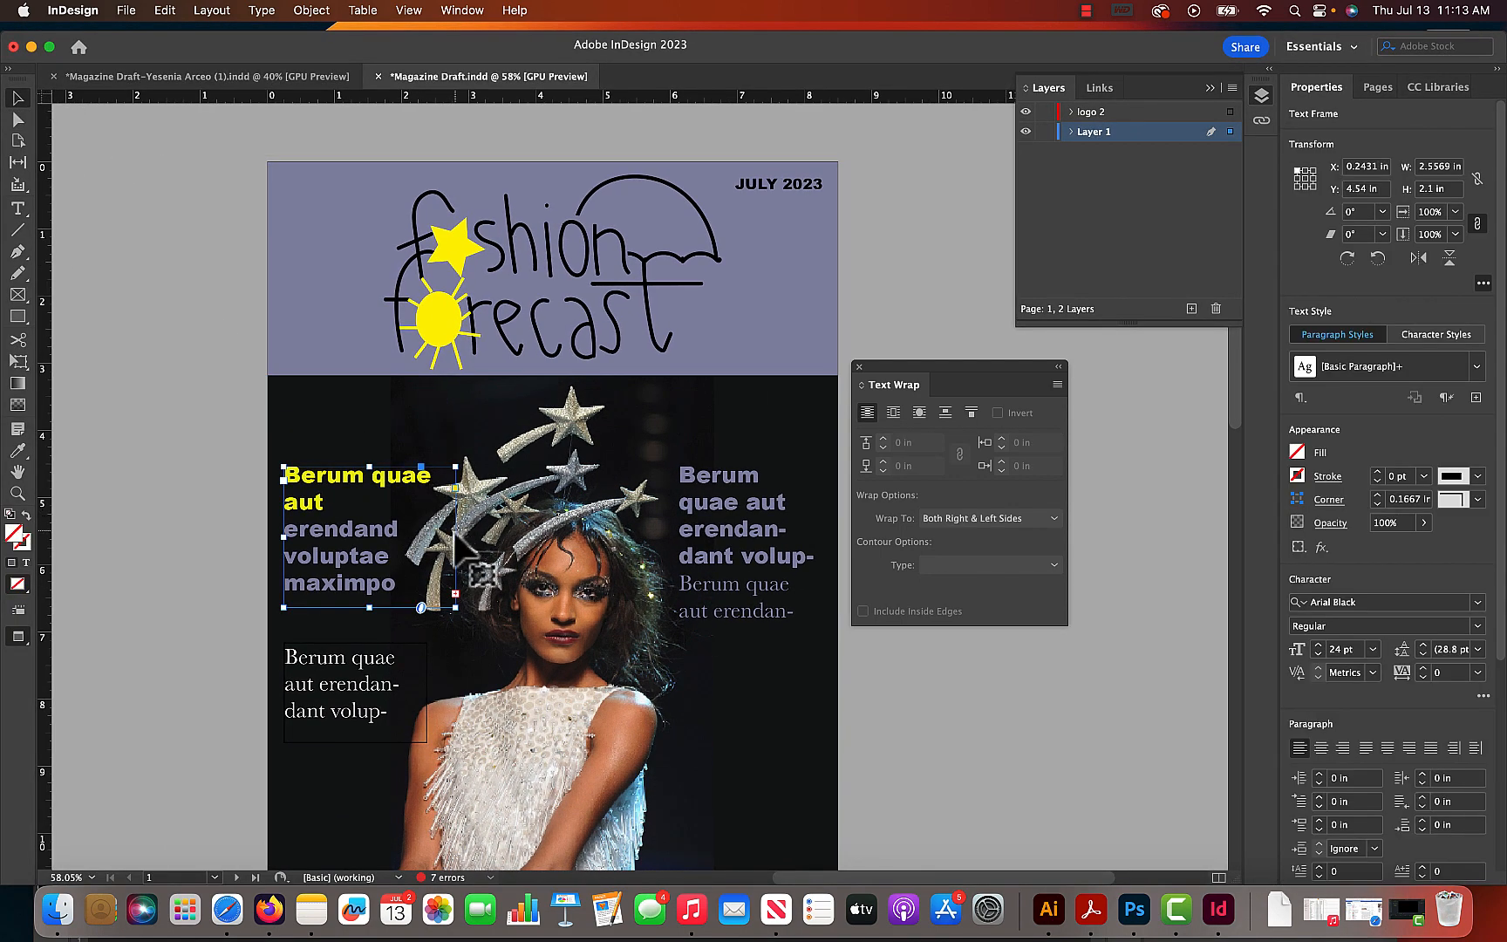
pyautogui.moveTo(455, 538); pyautogui.dragTo(493, 543)
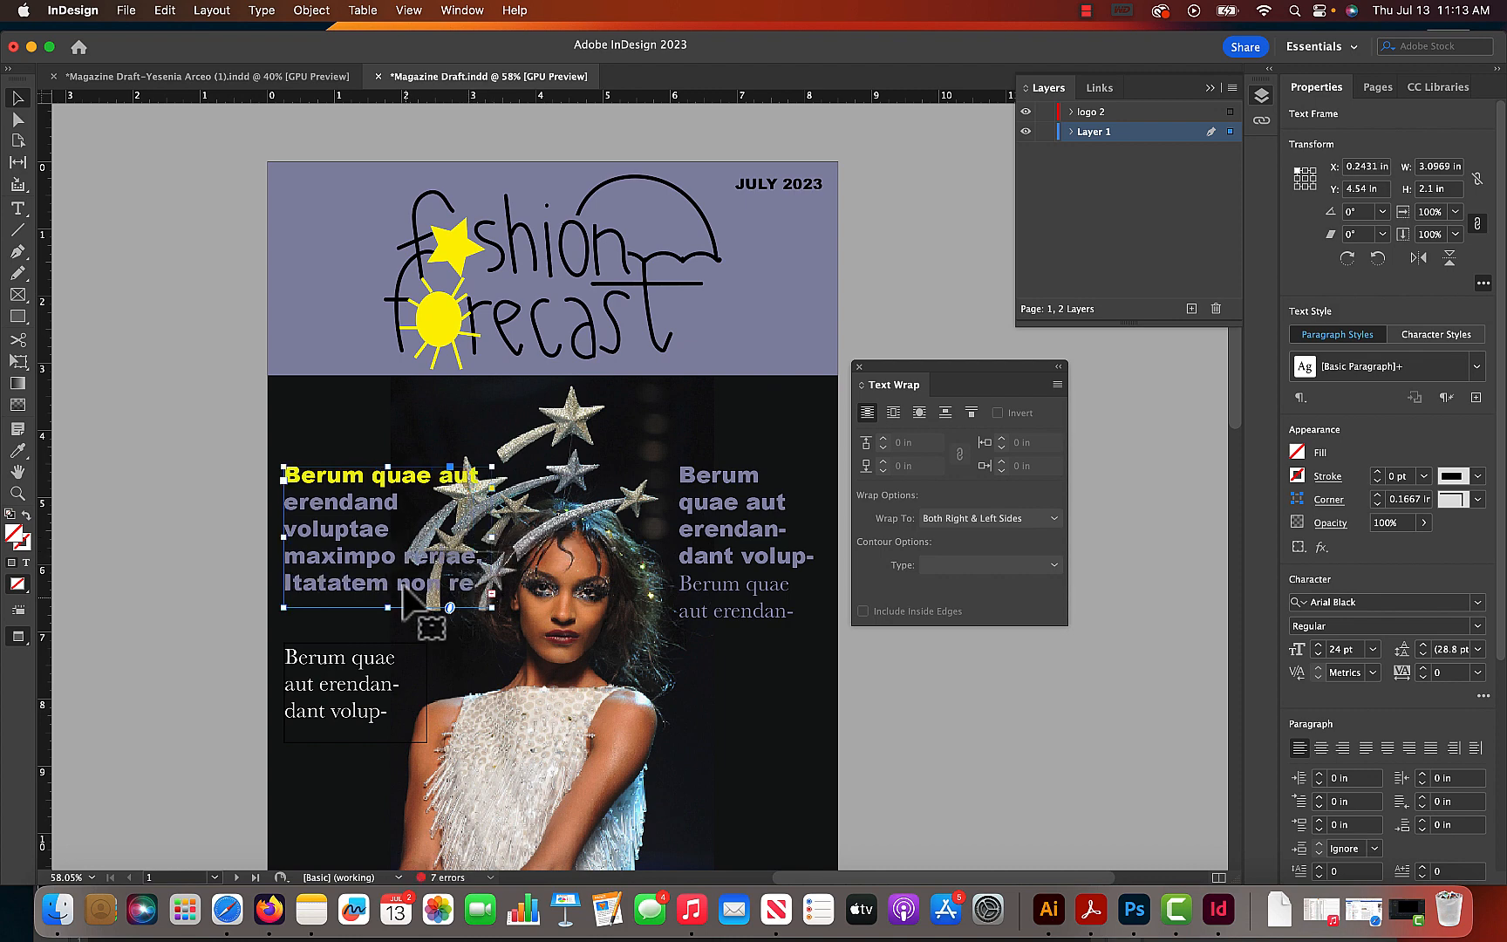
# - Trim the third line of the left Arial Black text to "volup" and the following word to "aximpo", with both on one line
pyautogui.doubleClick(288, 551)
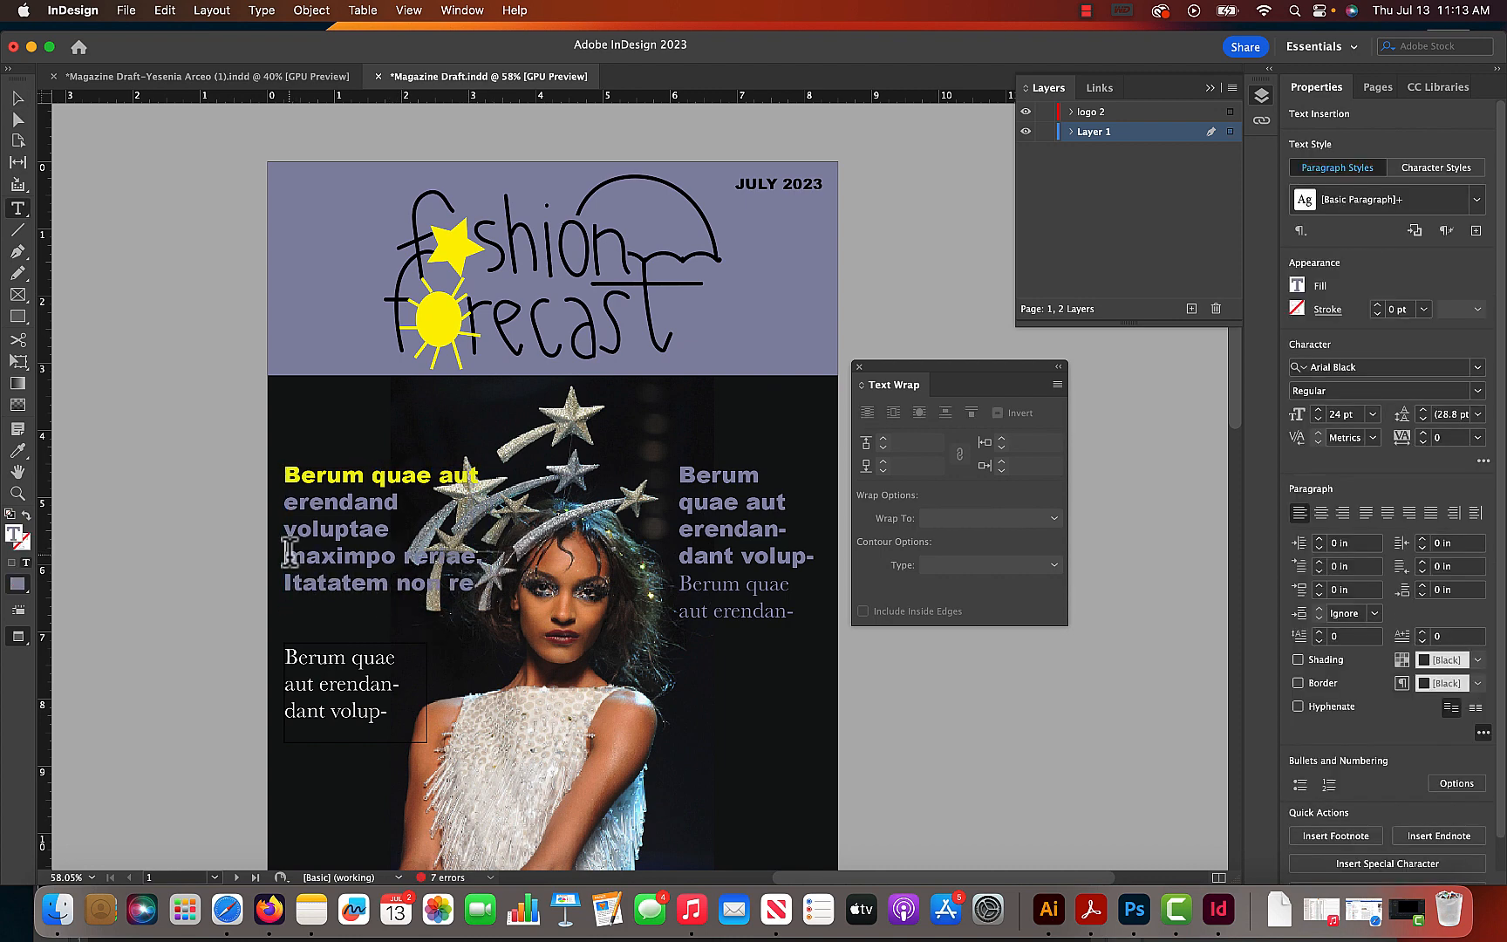
pyautogui.press('BackSpace')
pyautogui.press('super+z')
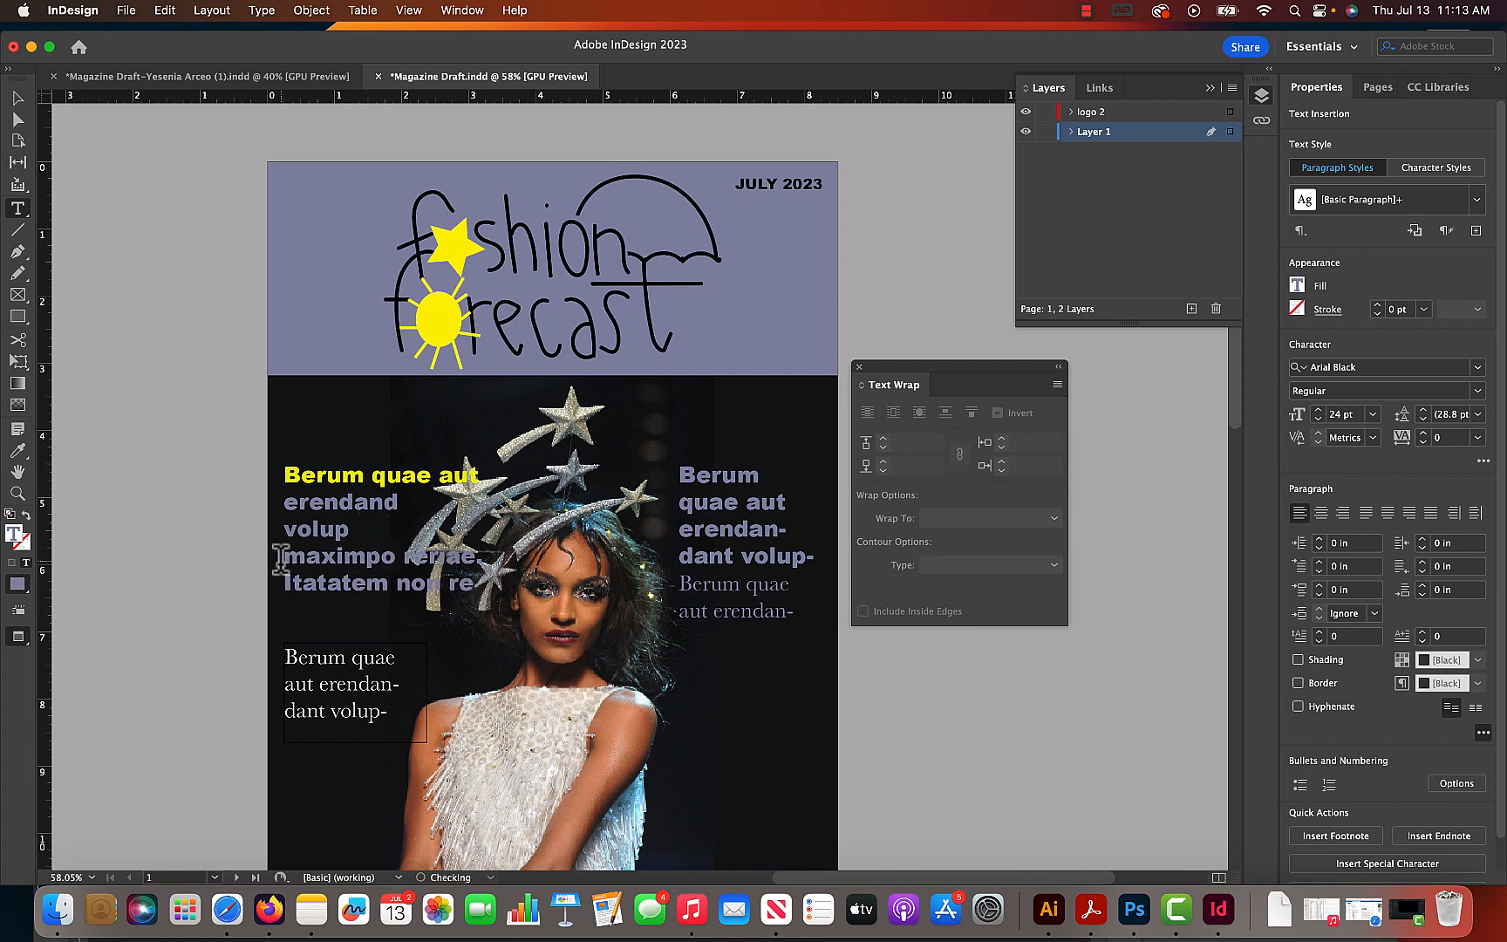
pyautogui.press('BackSpace')
pyautogui.press('BackSpace')
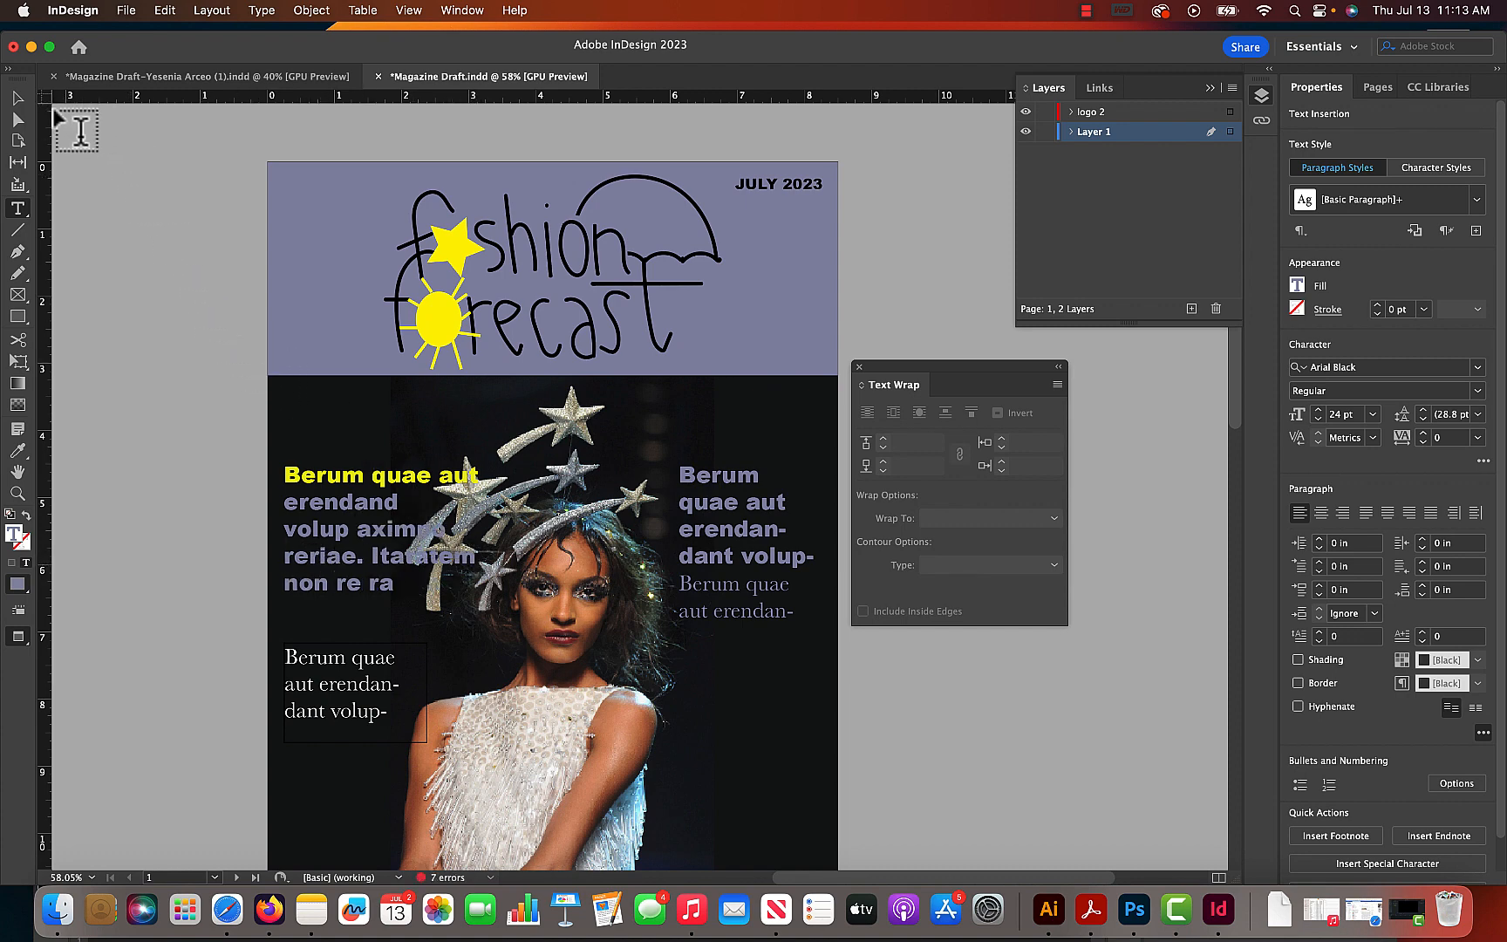
pyautogui.click(17, 94)
pyautogui.click(118, 168)
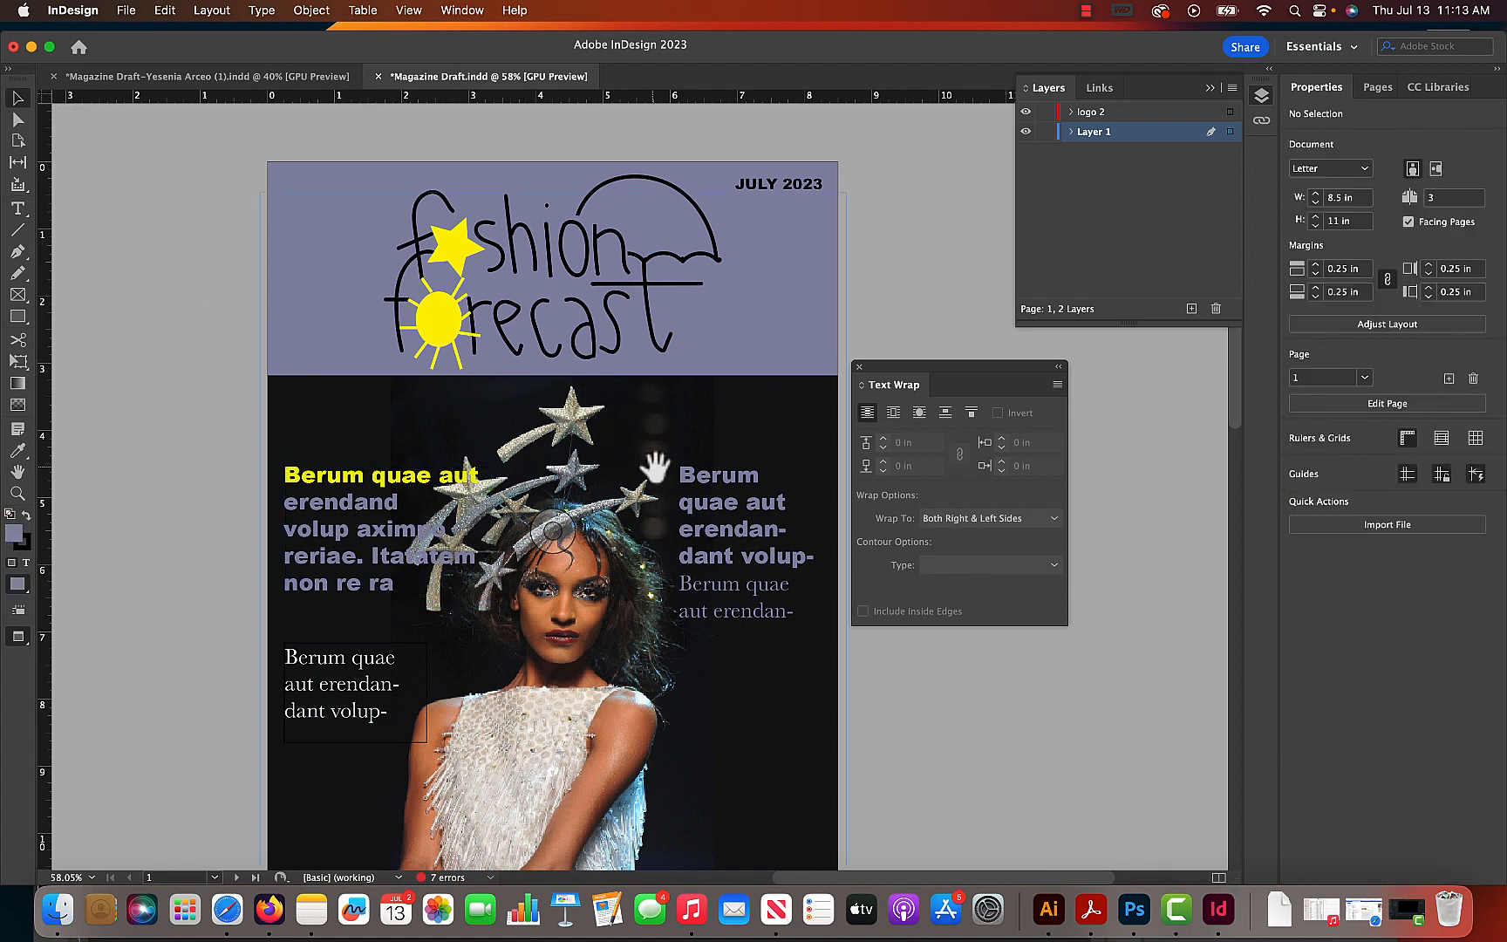
# - Move the left Arial Black frame up beneath the masthead band, to X 0.1883 in, Y 3.4 in
pyautogui.scroll(-3, 649, 471)
pyautogui.hscroll(-2, 649, 471)
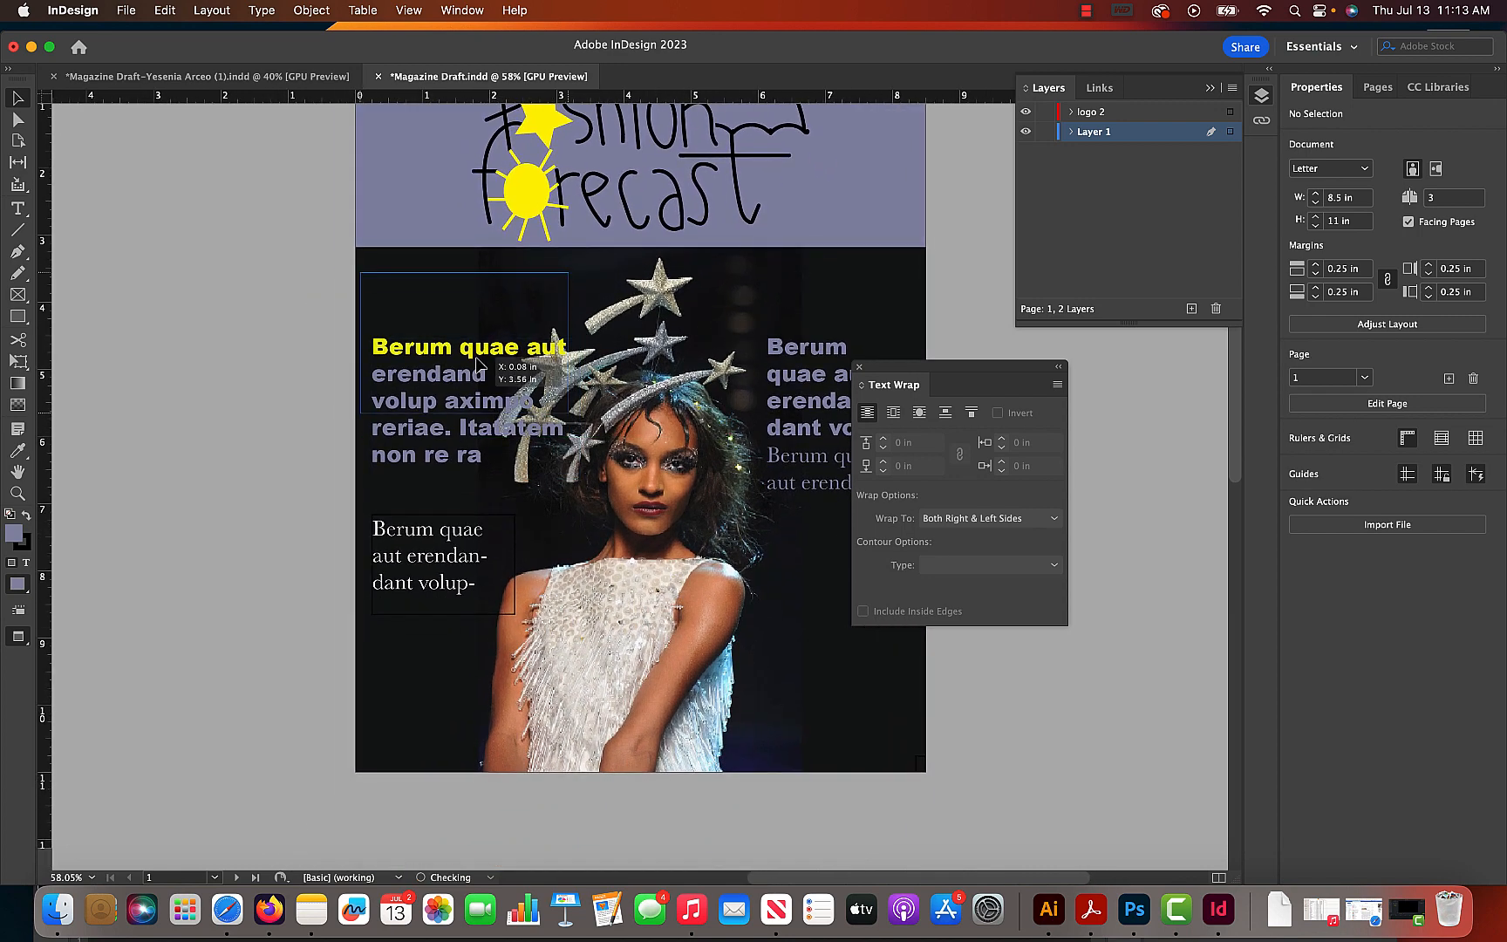
pyautogui.moveTo(489, 428); pyautogui.dragTo(543, 353)
# - Shorten "Itatatem" to "Itata" and put "non re ra" on its own line without a leading space
pyautogui.doubleClick(536, 348)
pyautogui.press('BackSpace')
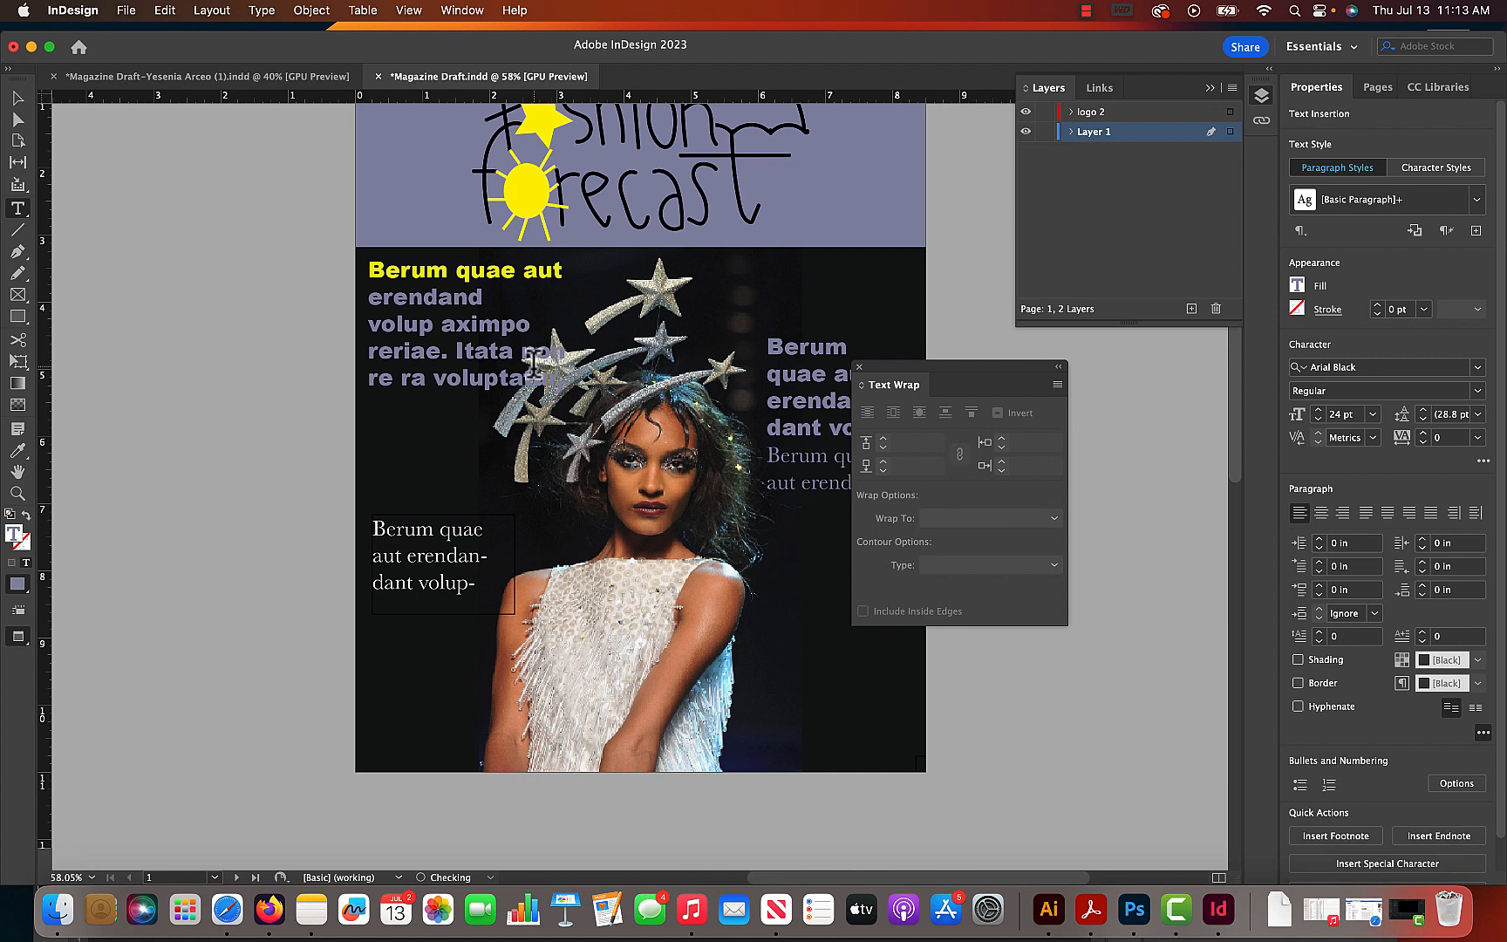
pyautogui.press('Return')
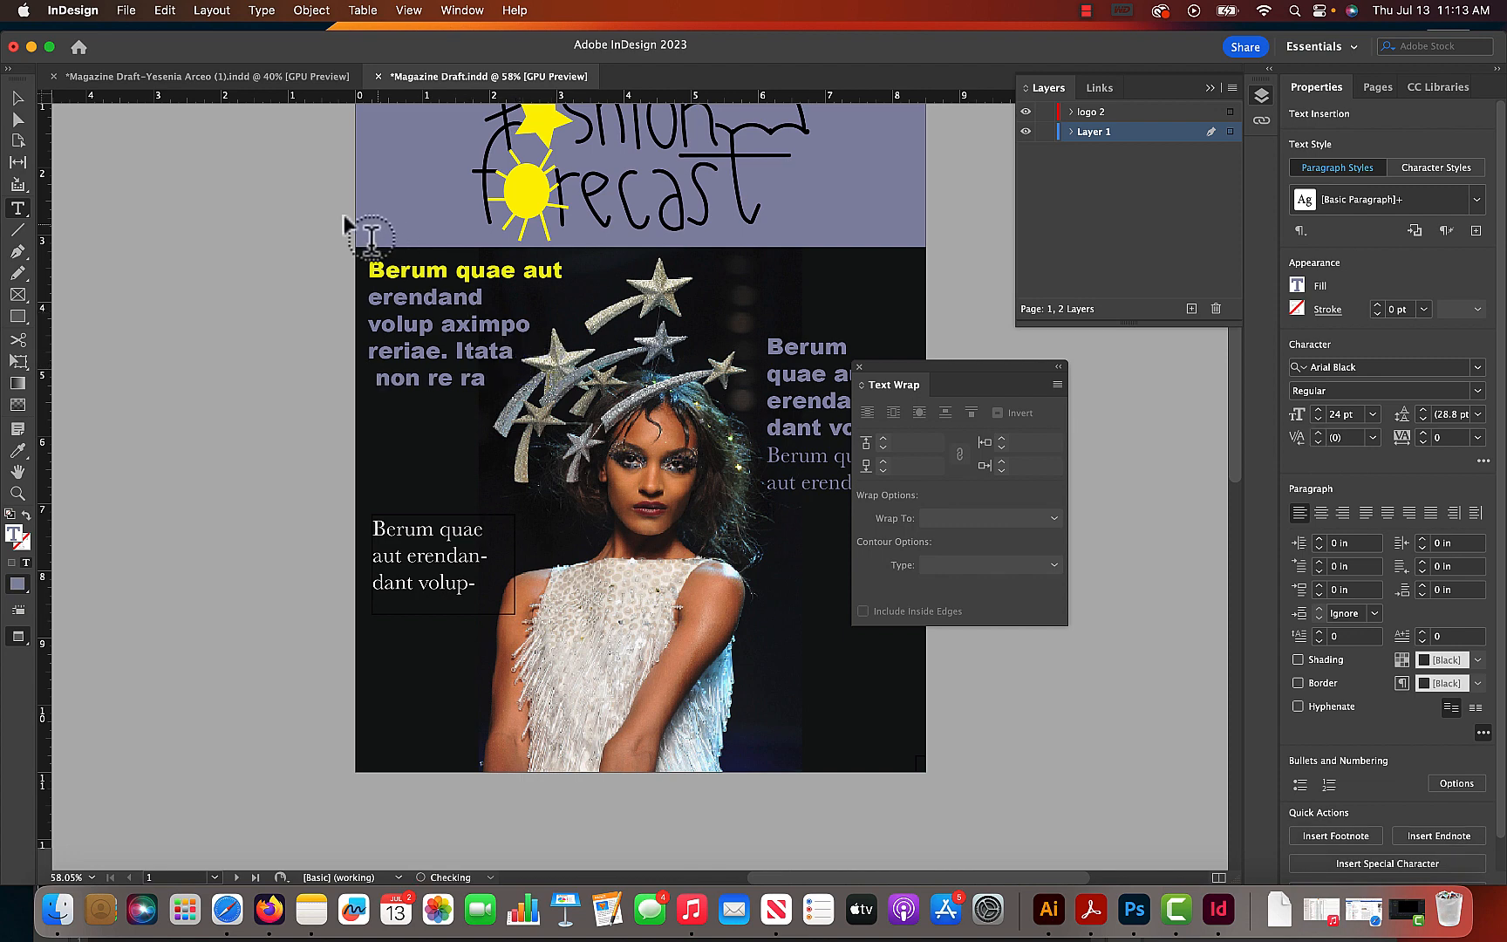
pyautogui.click(17, 98)
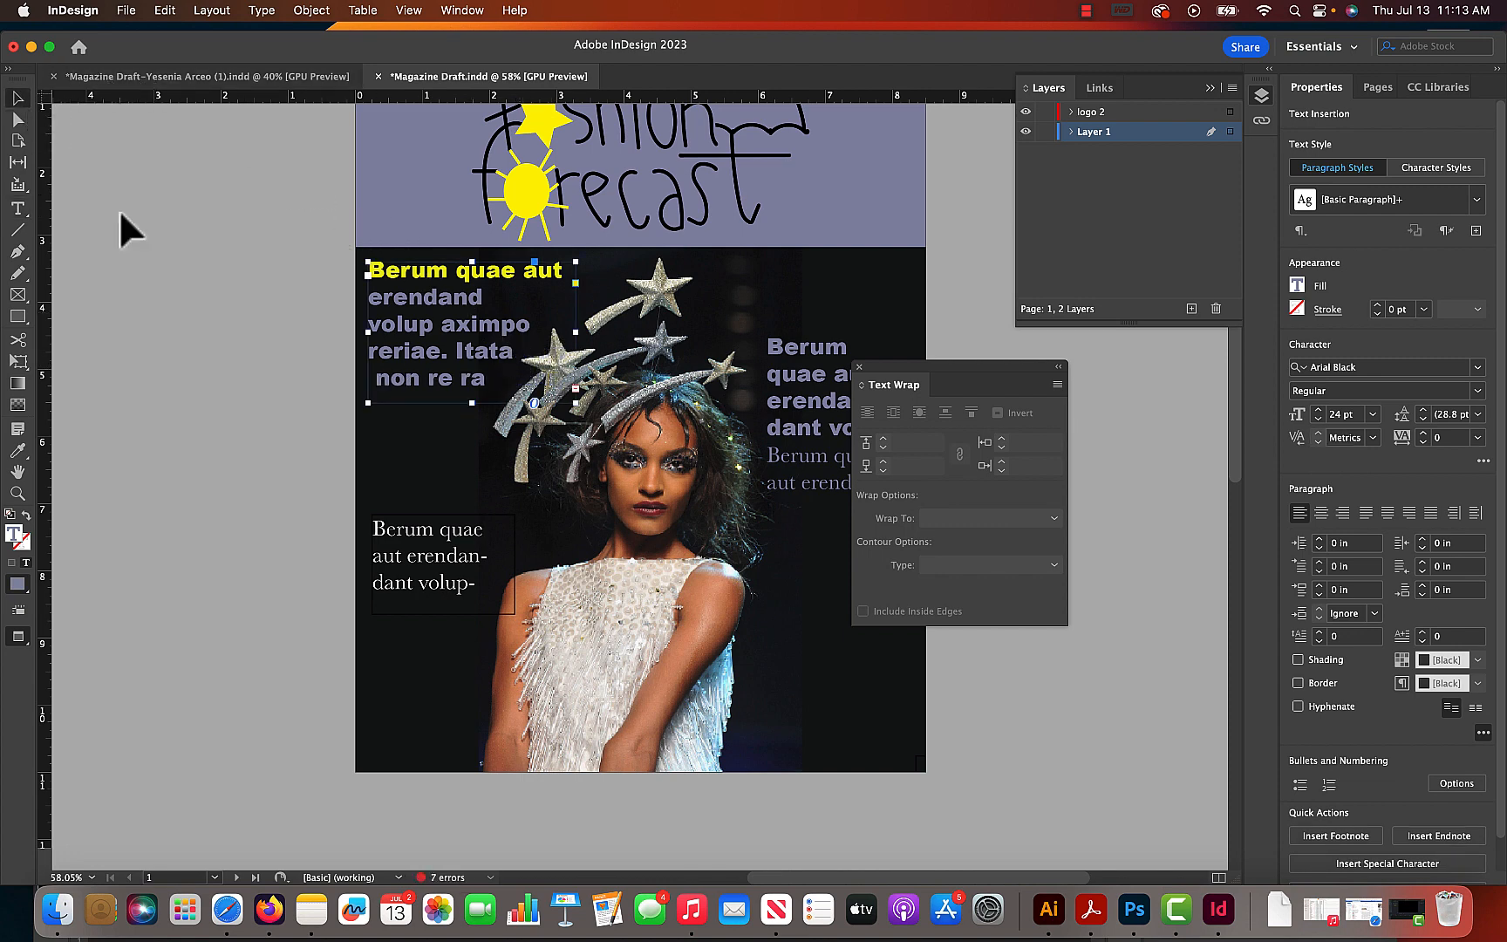
pyautogui.doubleClick(377, 381)
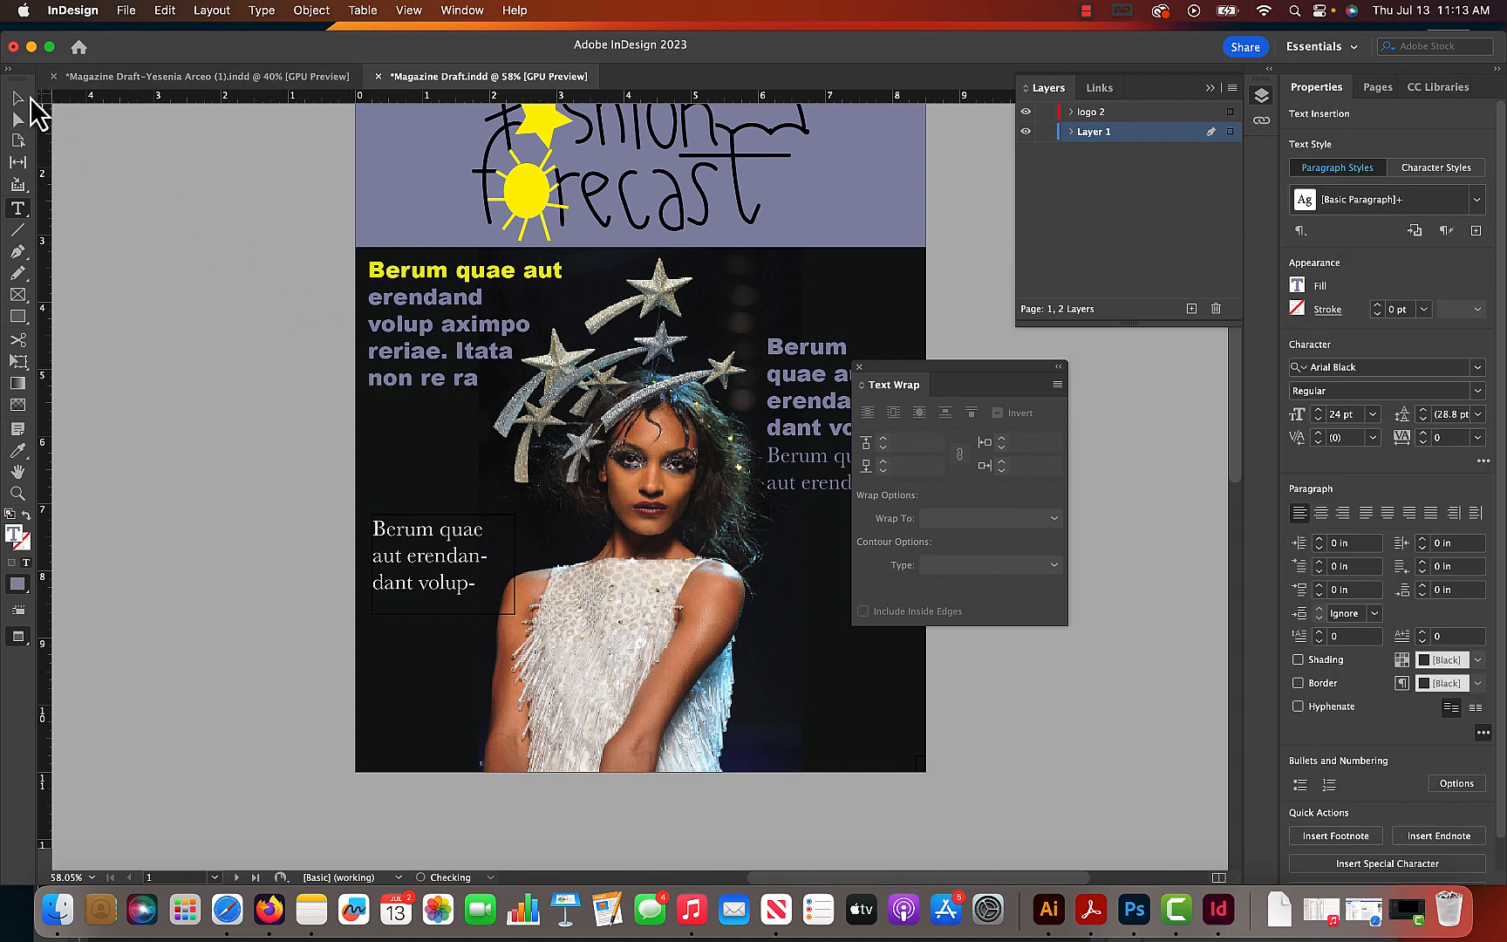
pyautogui.click(21, 98)
pyautogui.click(288, 240)
# - Move the right-hand Arial Black and Baskerville frames up together to Y 3.8 in, keeping X at 6.125 in
pyautogui.moveTo(574, 358); pyautogui.dragTo(461, 443)
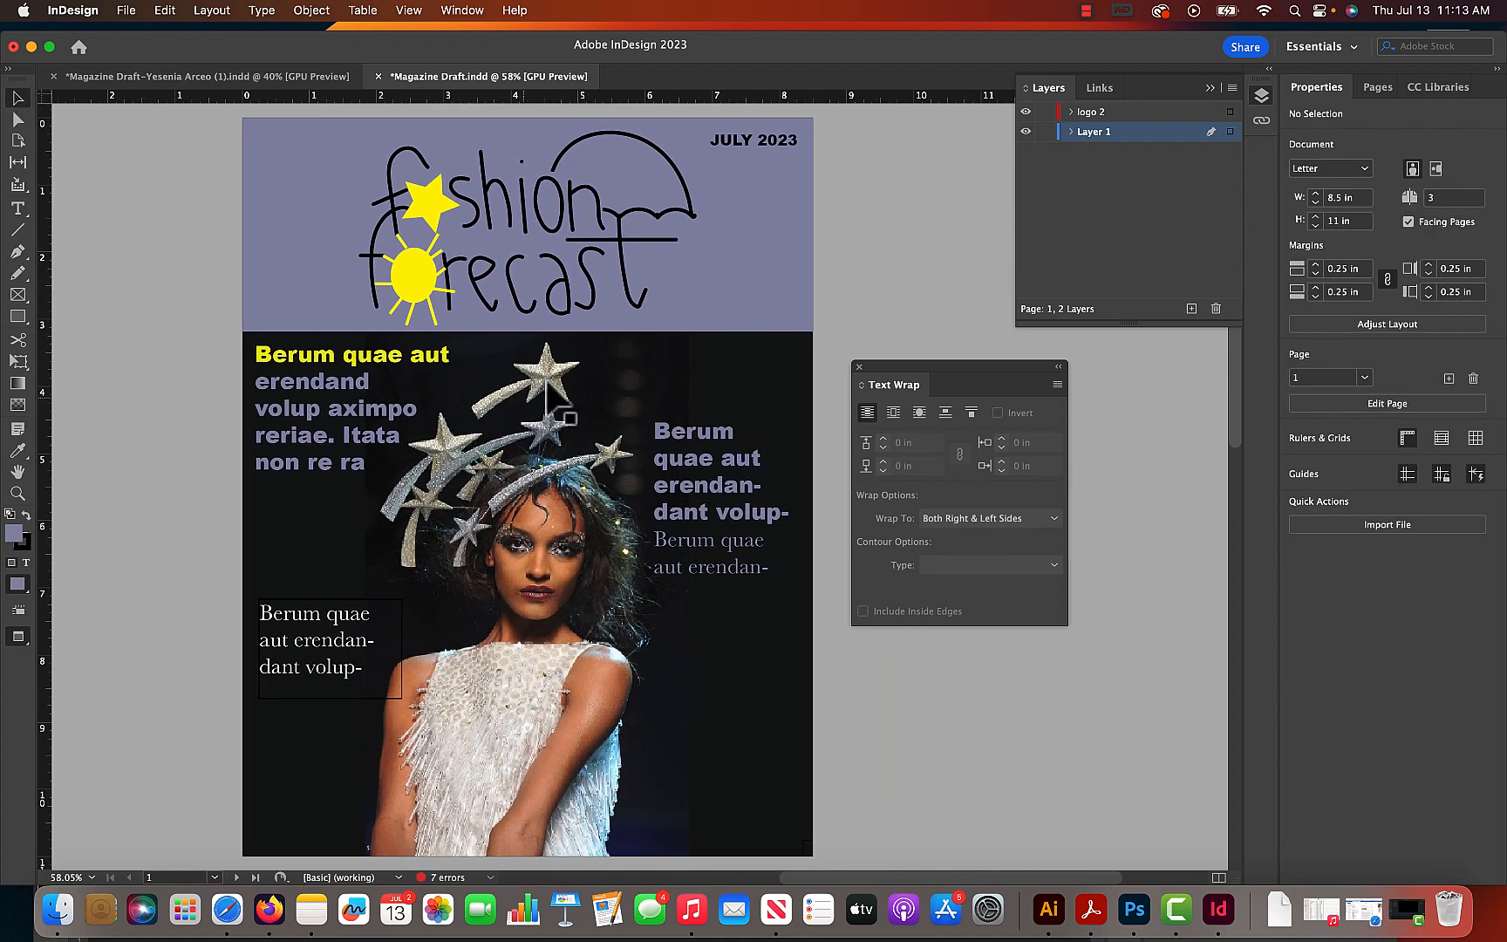
pyautogui.moveTo(707, 444); pyautogui.dragTo(703, 455)
pyautogui.press('super+z')
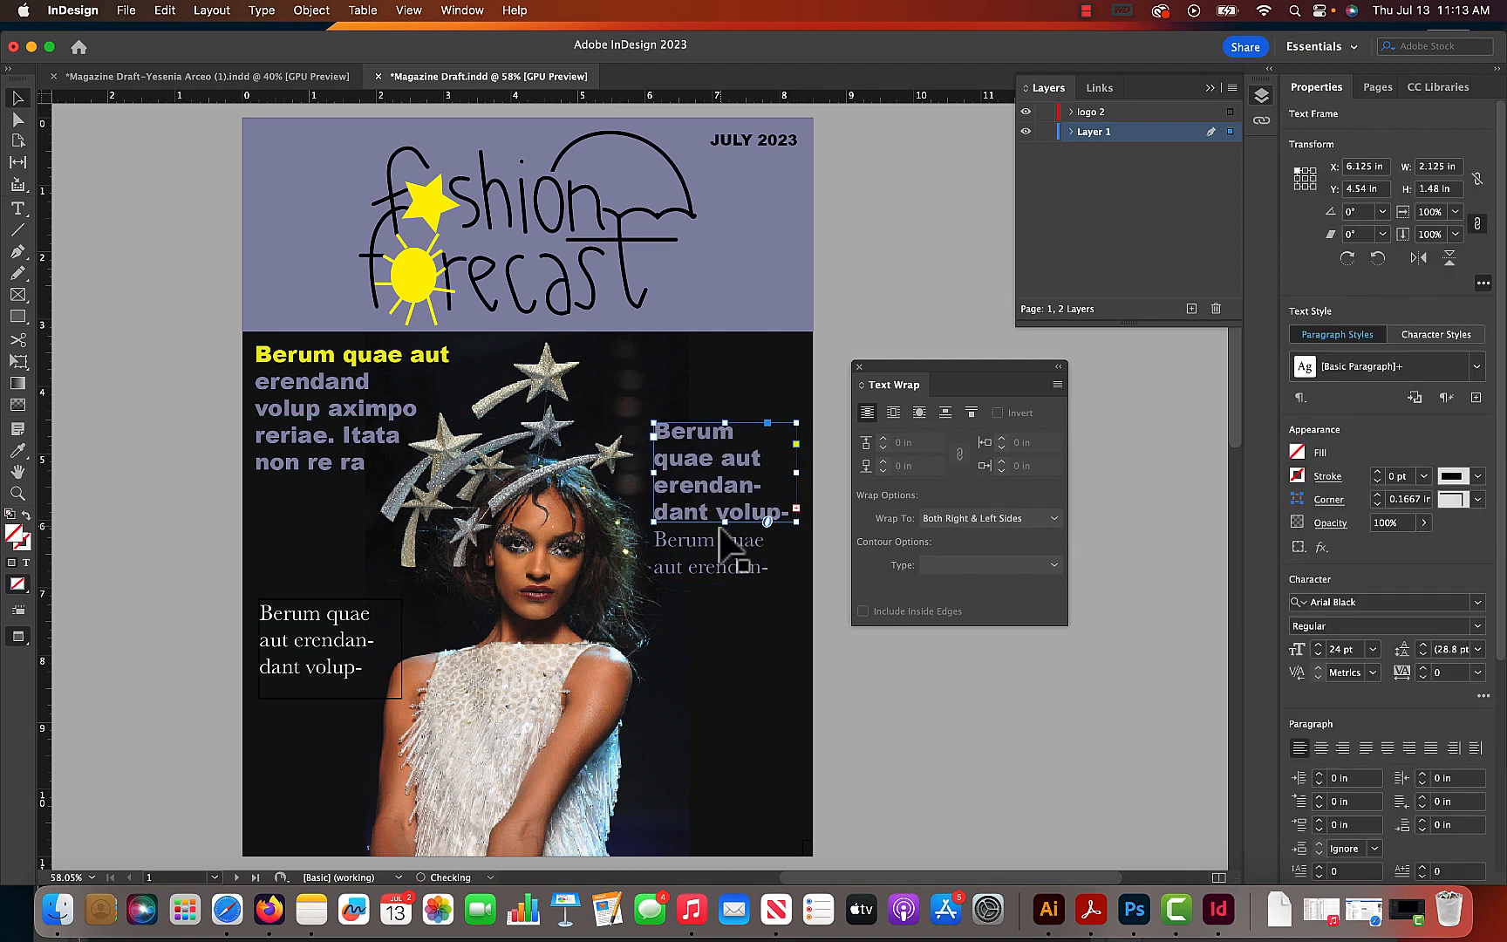
pyautogui.keyDown('shift'); pyautogui.click(717, 539); pyautogui.keyUp('shift')
pyautogui.moveTo(722, 541); pyautogui.dragTo(726, 493)
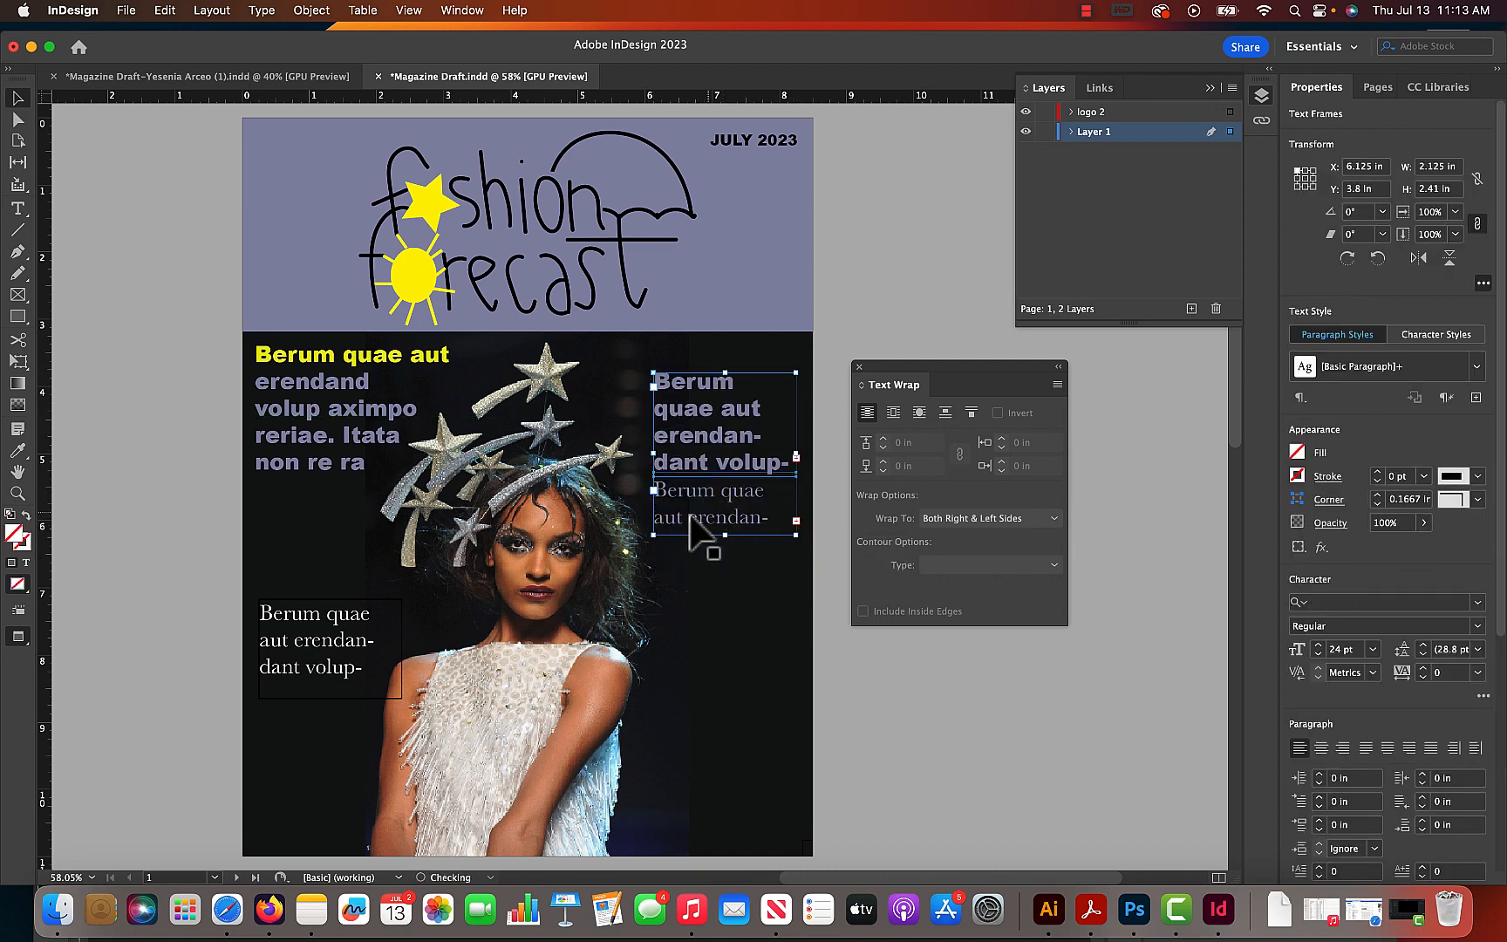
# - Place a copy of the white Baskerville frame below the original at X 0.2431 in, Y 7.94 in, and shorten it to 0.96 in high
pyautogui.moveTo(343, 614); pyautogui.dragTo(325, 670)
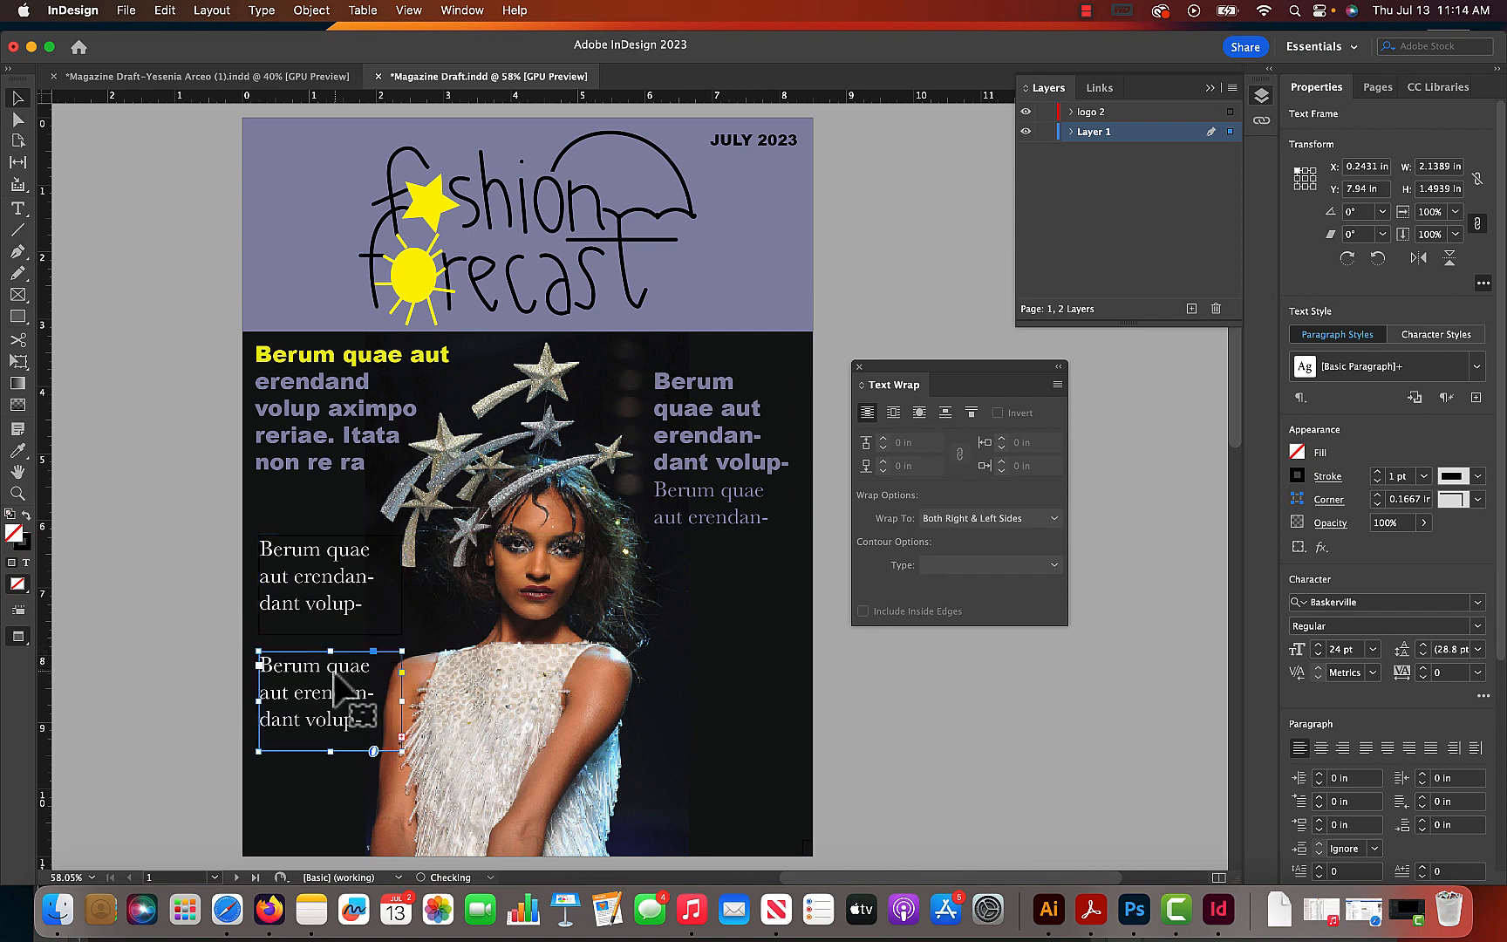
pyautogui.moveTo(331, 752); pyautogui.dragTo(316, 697)
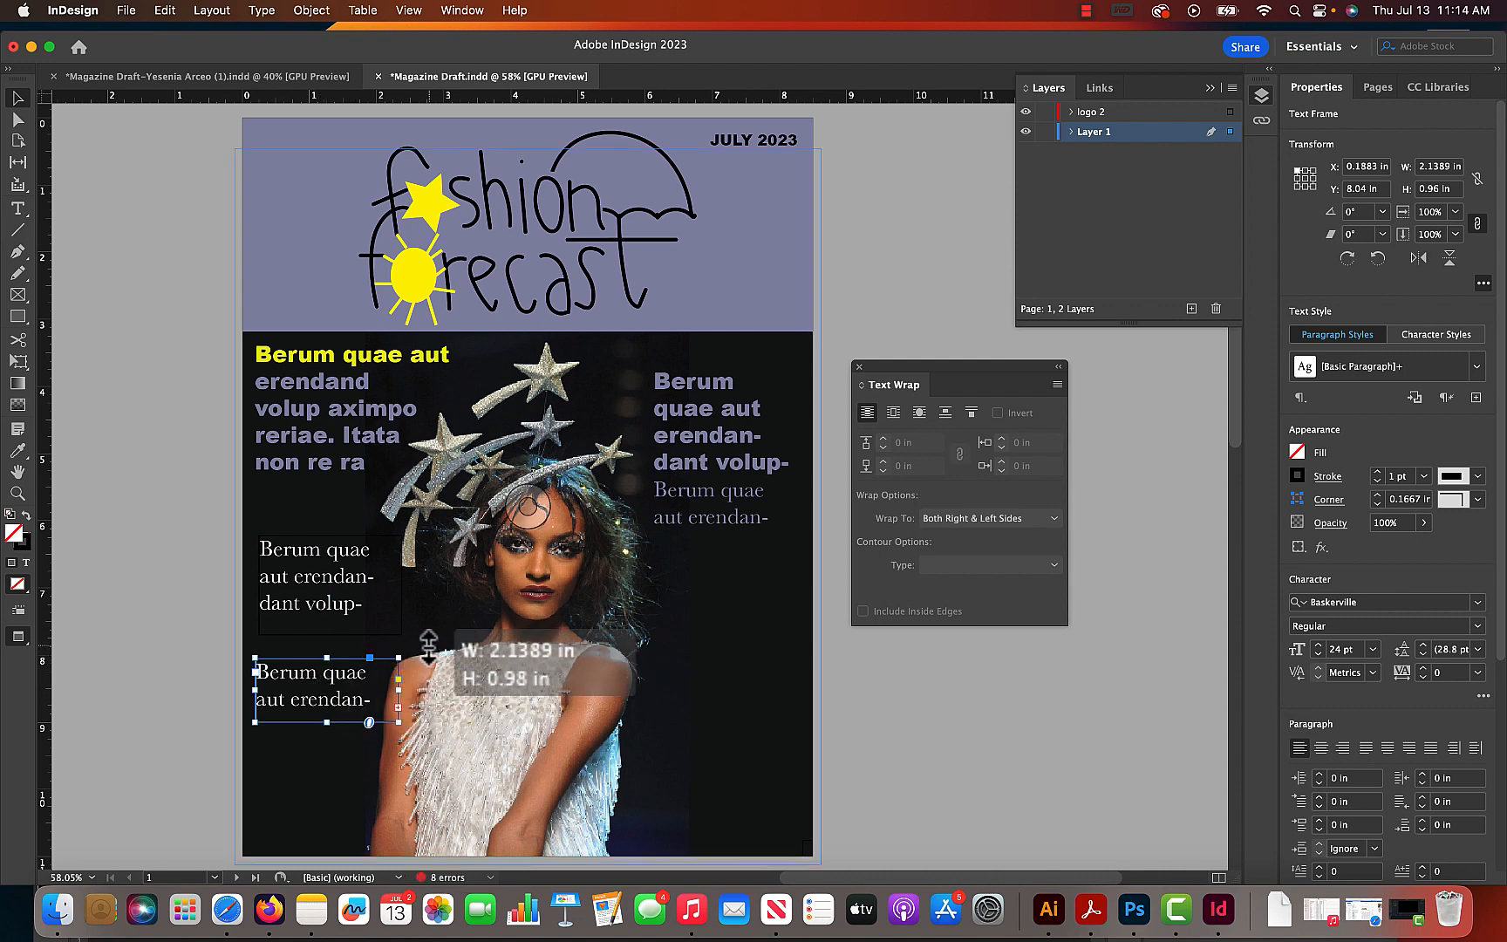
pyautogui.press('super+z')
pyautogui.click(818, 693)
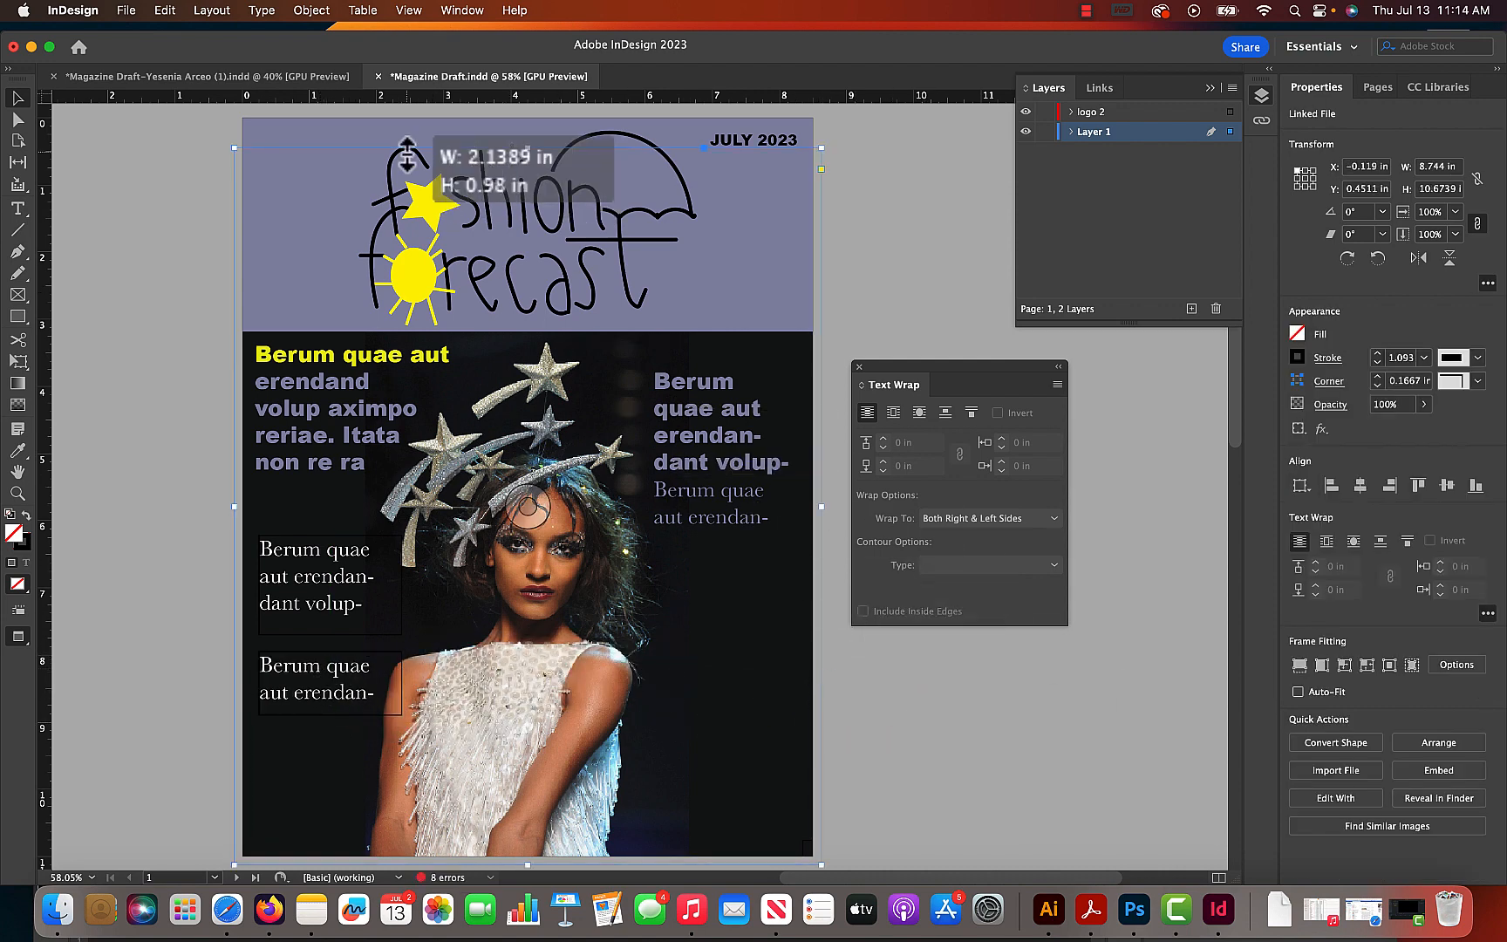
pyautogui.click(1120, 12)
pyautogui.click(1088, 12)
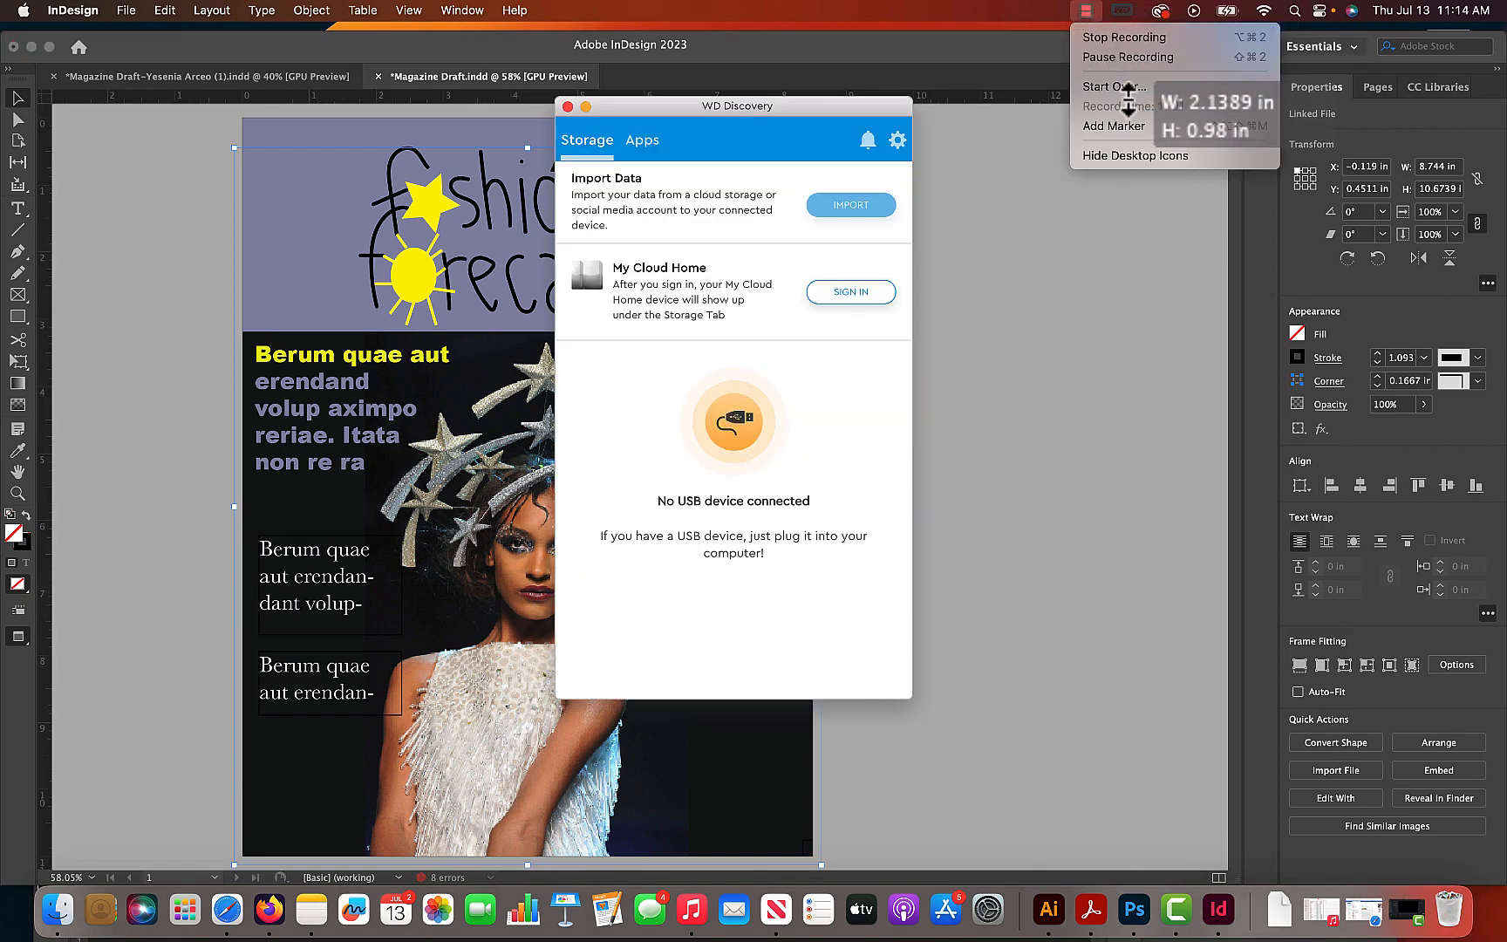